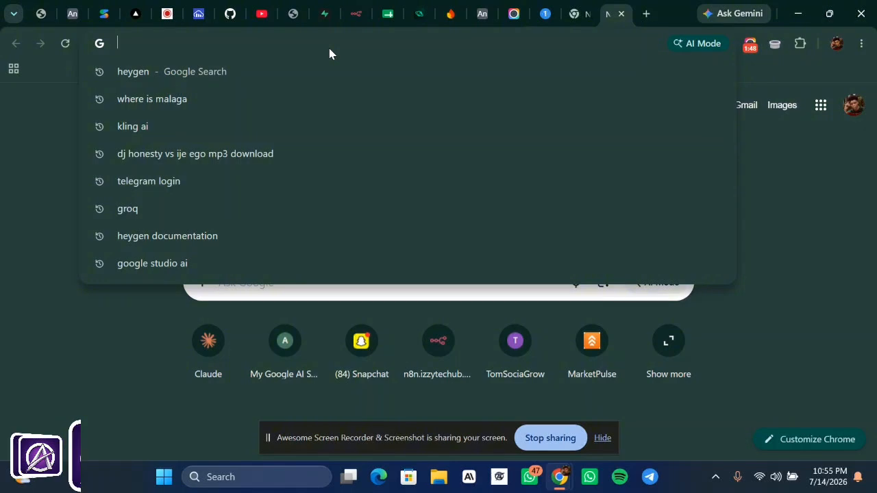
- Enter form.google.com in the Chrome address bar, correcting the typos
{"action": "type", "text": "ff"}
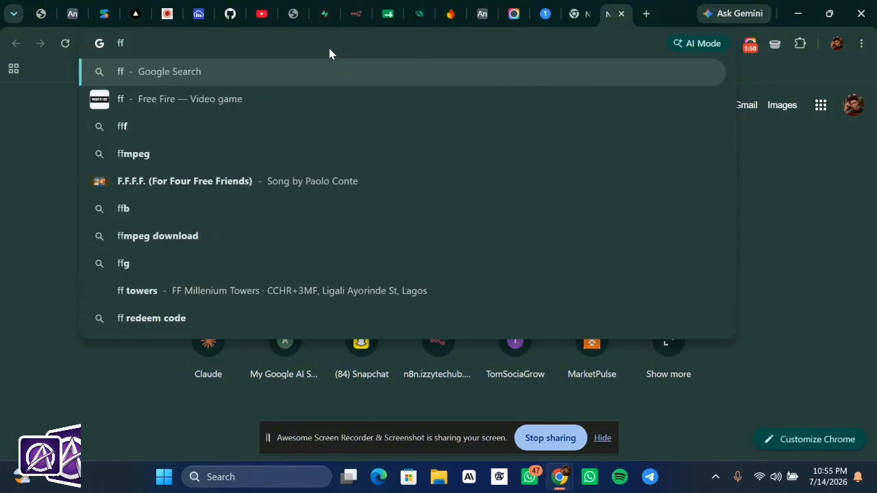
{"action": "key", "text": "BackSpace"}
{"action": "type", "text": "0"}
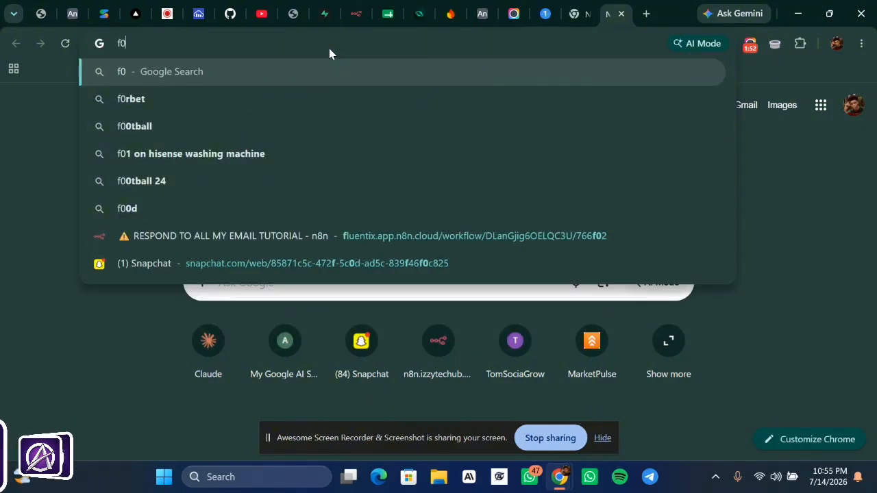
{"action": "key", "text": "BackSpace"}
{"action": "type", "text": "orm"}
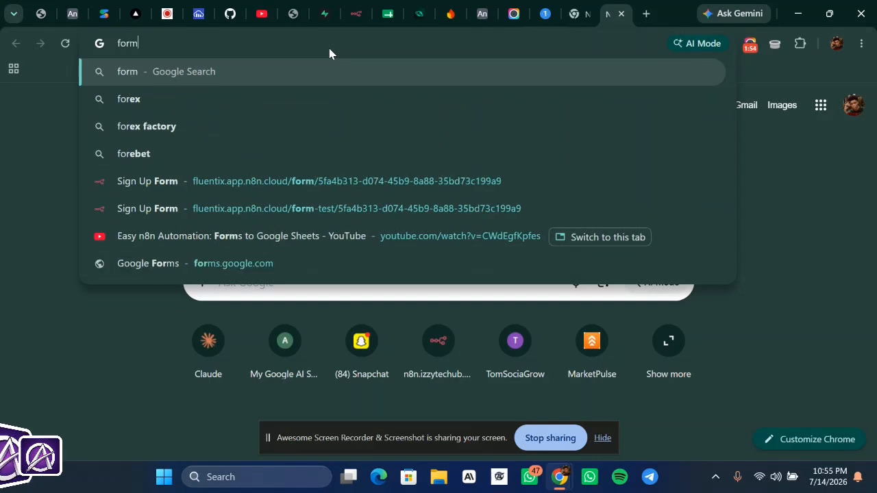
{"action": "type", "text": "."}
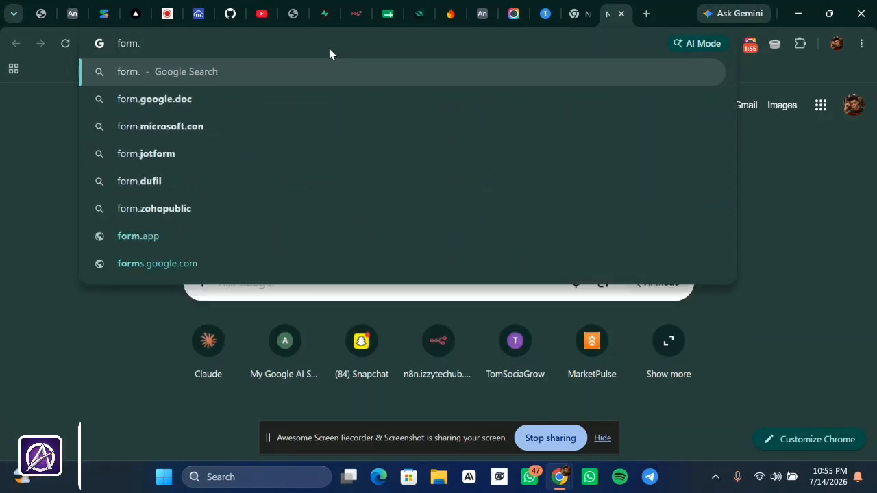
{"action": "type", "text": "g"}
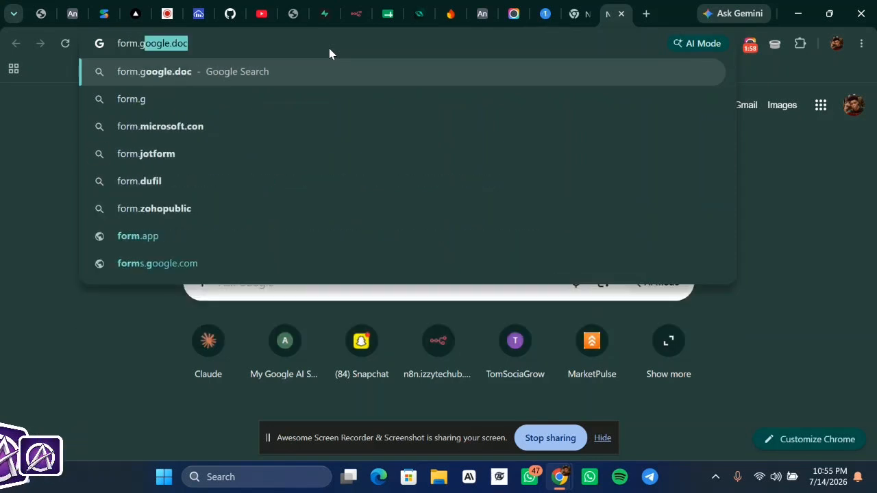
{"action": "type", "text": "oo"}
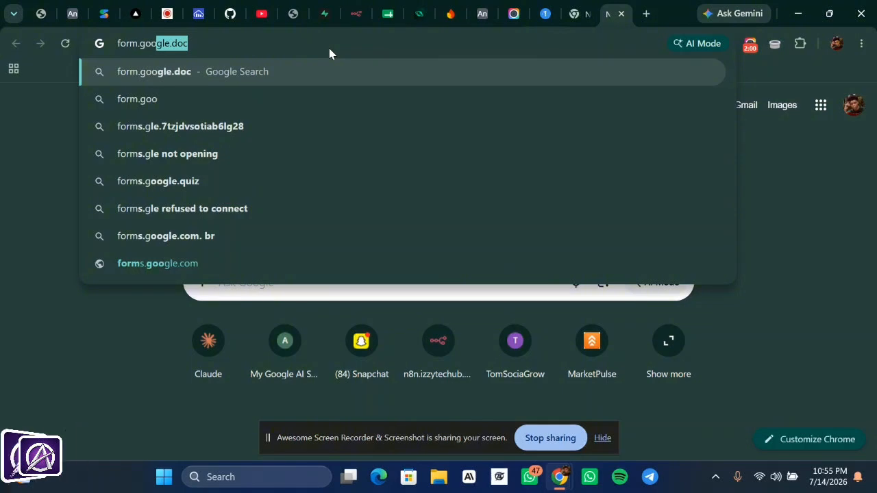
{"action": "type", "text": "gle"}
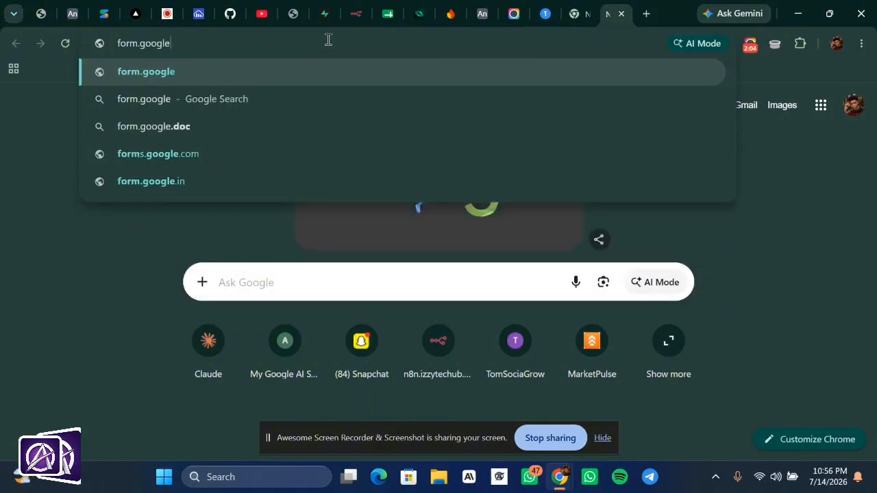
{"action": "type", "text": ".com"}
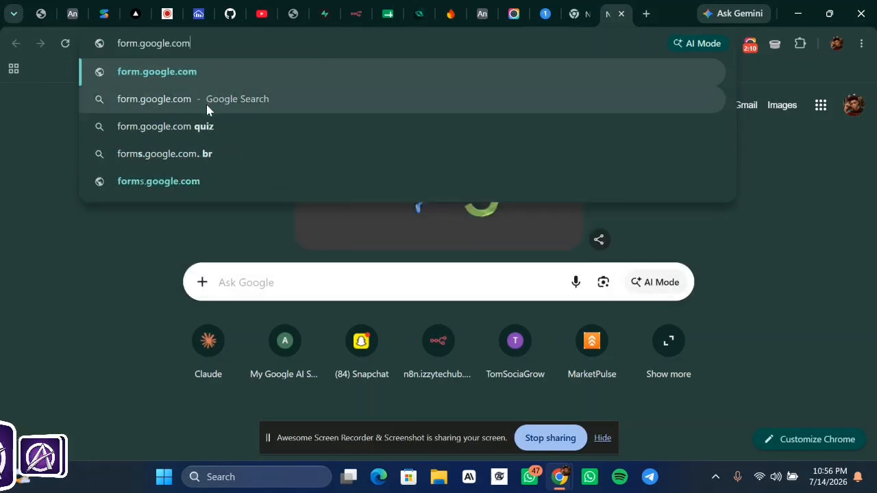
- Go to the Google Forms site and start a Blank form
{"action": "left_click", "coordinate": [162, 184]}
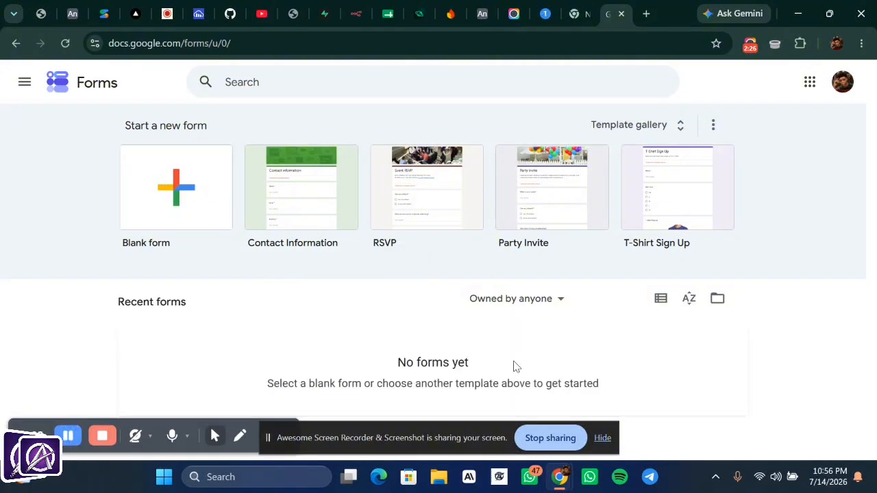
{"action": "left_click", "coordinate": [600, 442]}
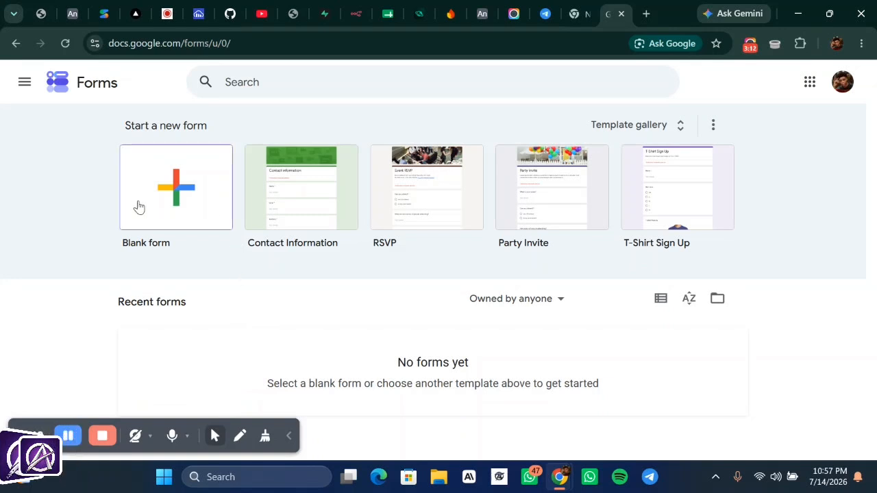
{"action": "left_click", "coordinate": [175, 216]}
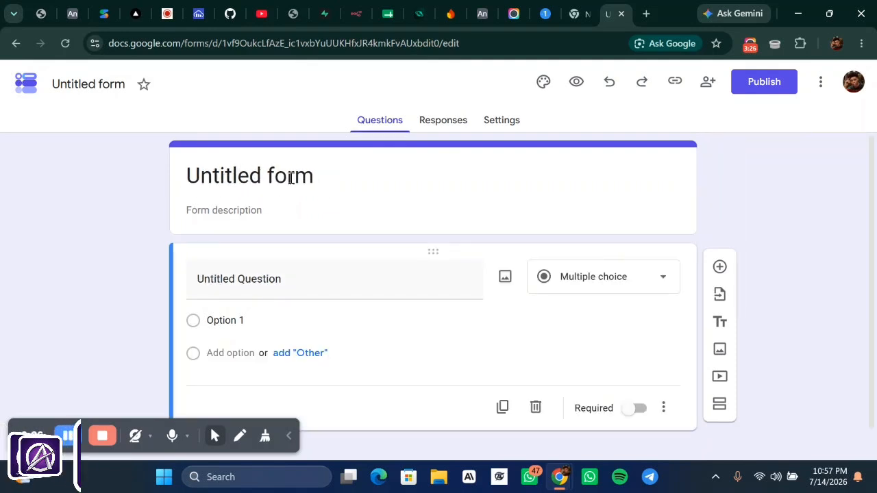
- Replace the 'Untitled form' title with CONTACT FORM TUTO
{"action": "triple_click", "coordinate": [315, 169]}
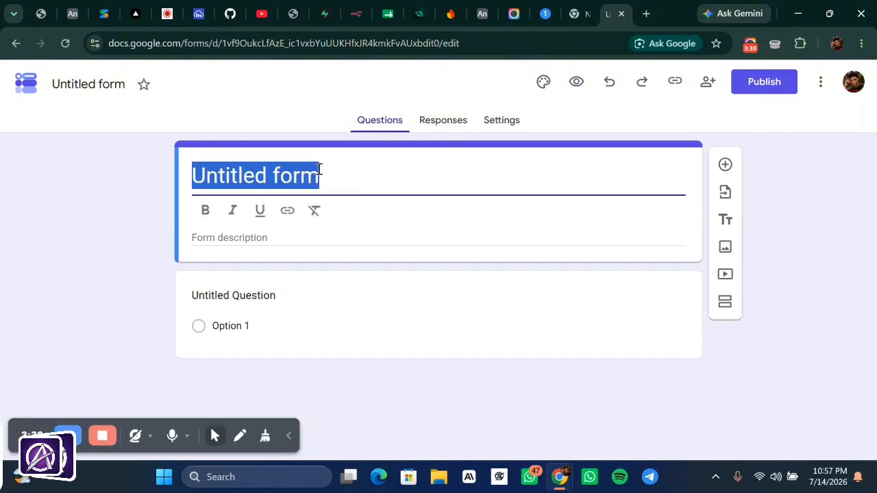
{"action": "type", "text": "C"}
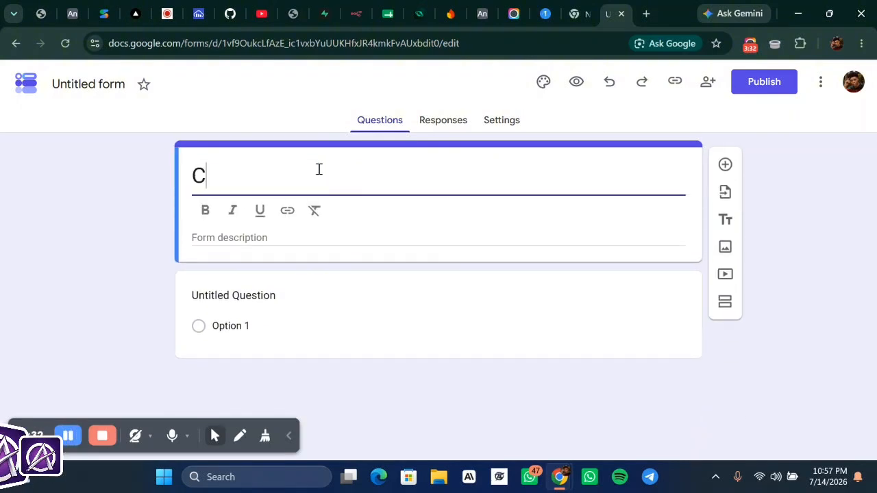
{"action": "type", "text": "O"}
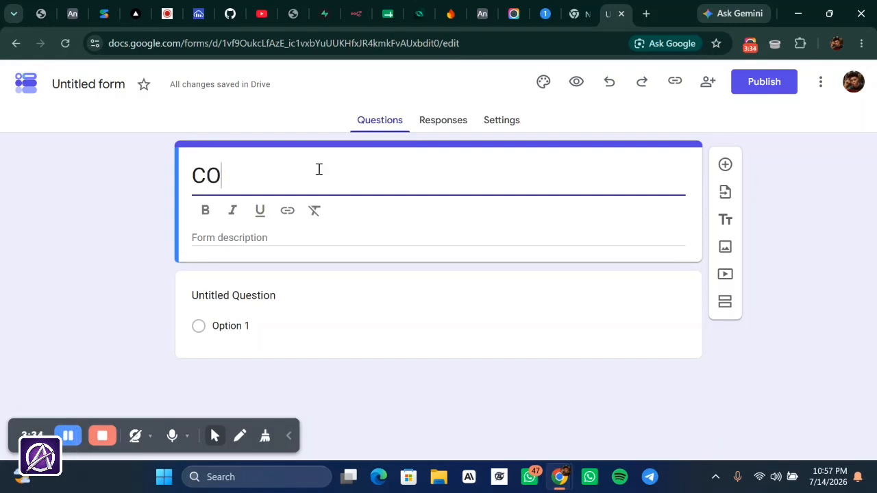
{"action": "type", "text": "N"}
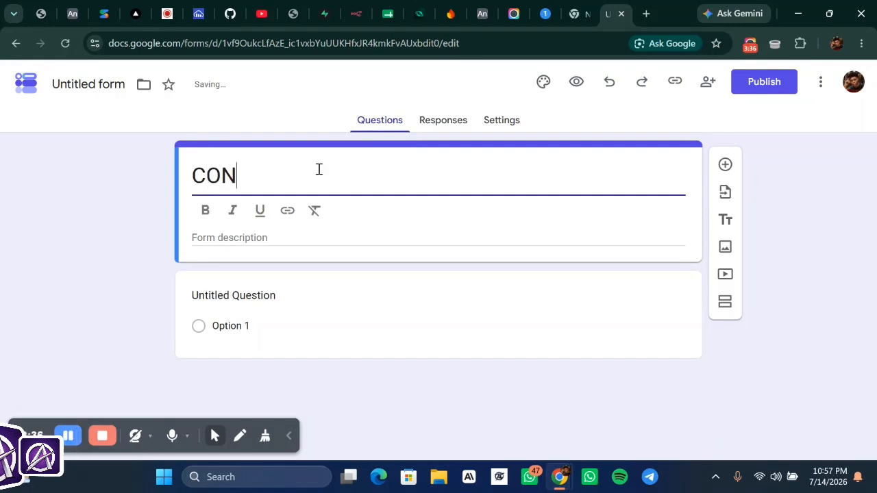
{"action": "type", "text": "TA"}
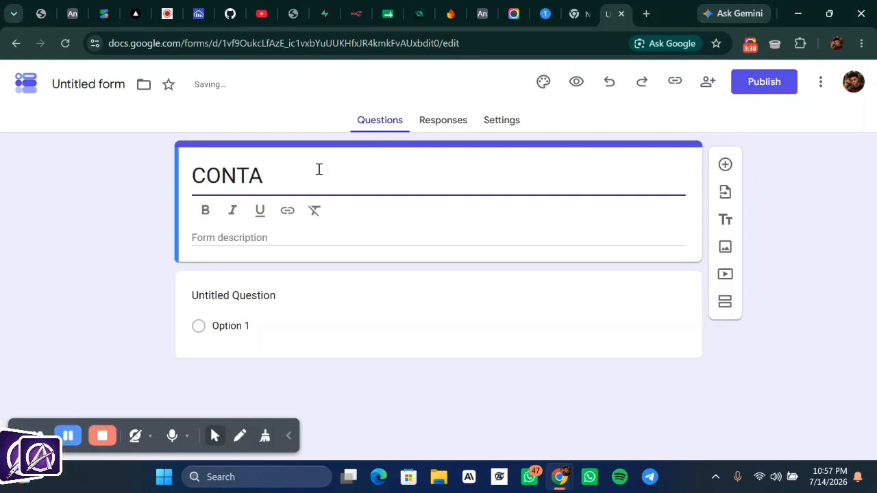
{"action": "type", "text": "CT FO"}
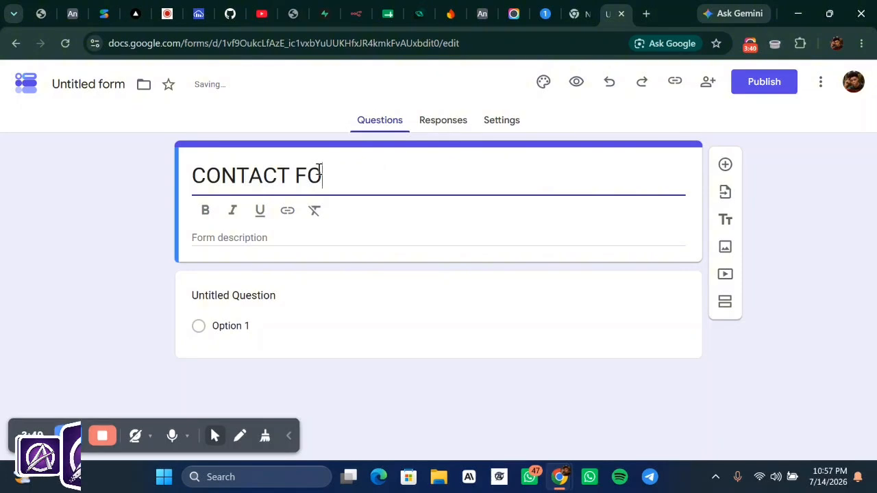
{"action": "type", "text": "RM "}
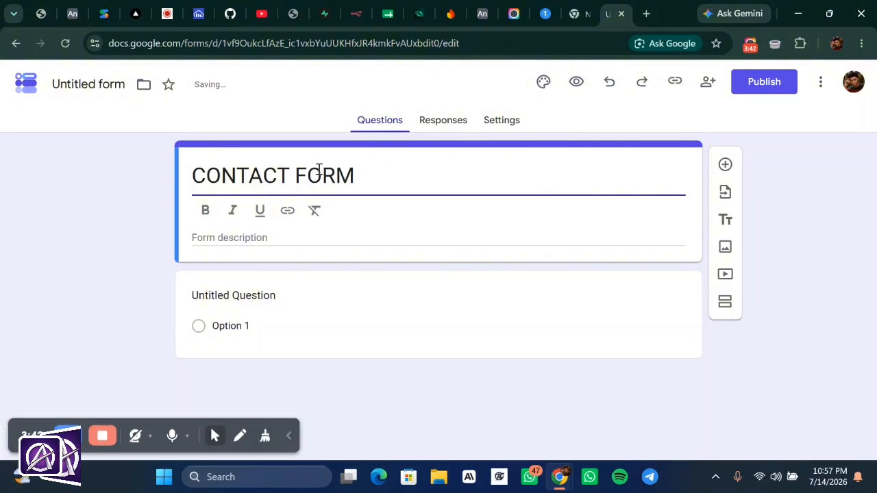
{"action": "type", "text": "TU"}
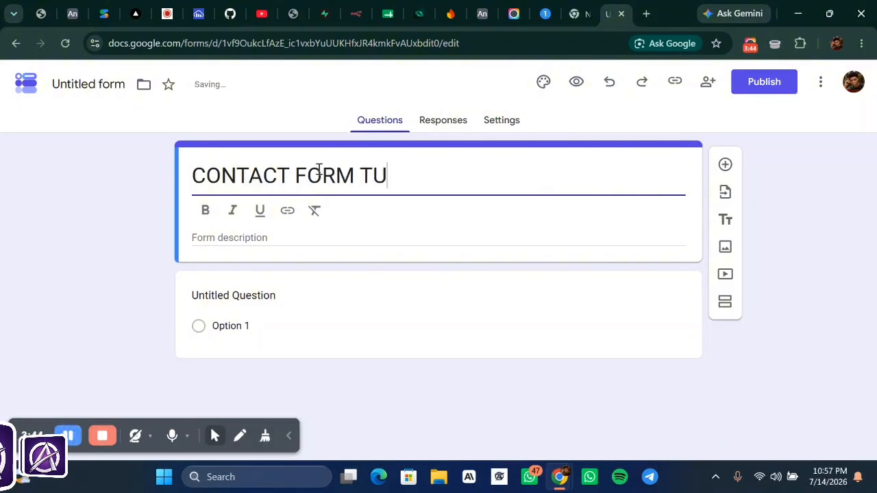
{"action": "type", "text": "T"}
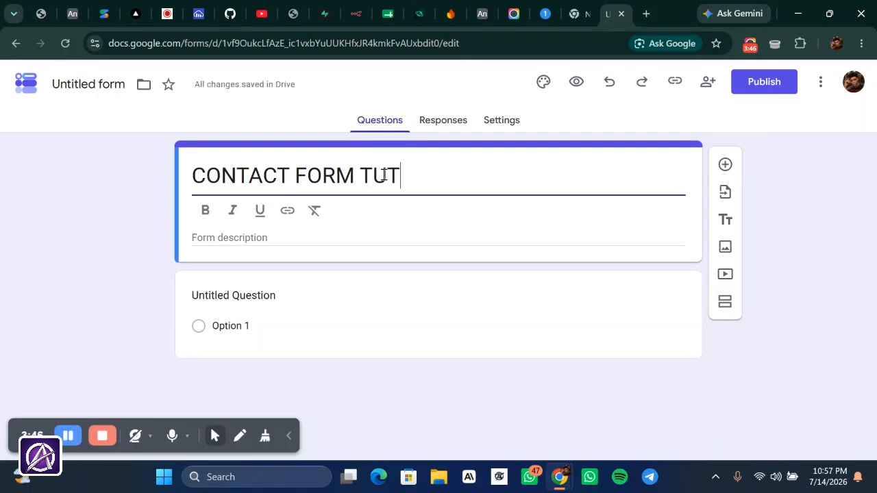
{"action": "type", "text": "O"}
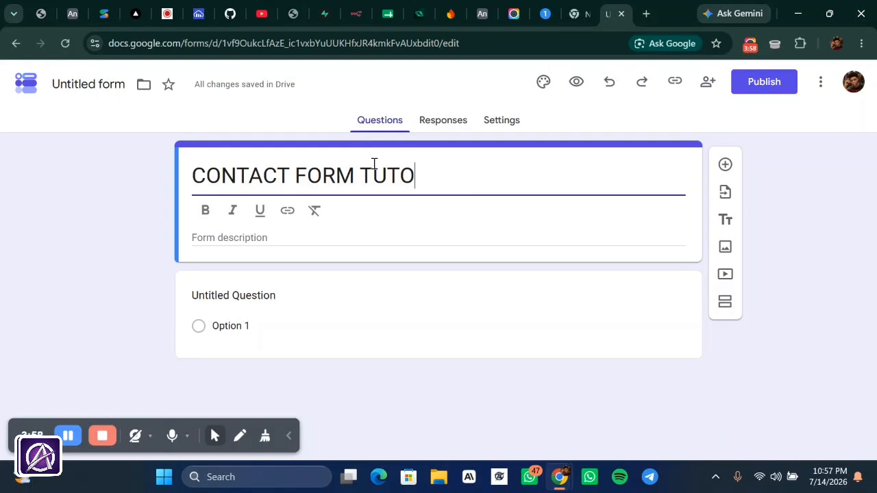
- Enter 'To collect users info' as the form description
{"action": "left_click", "coordinate": [294, 239]}
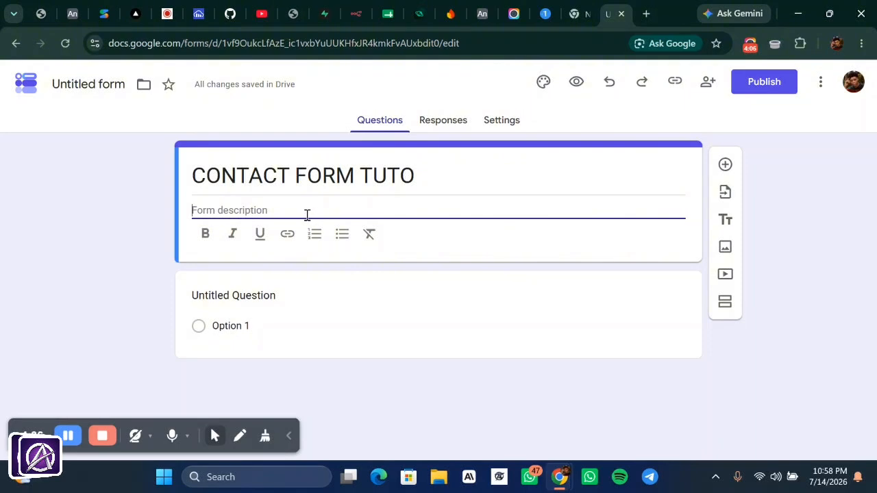
{"action": "type", "text": "To"}
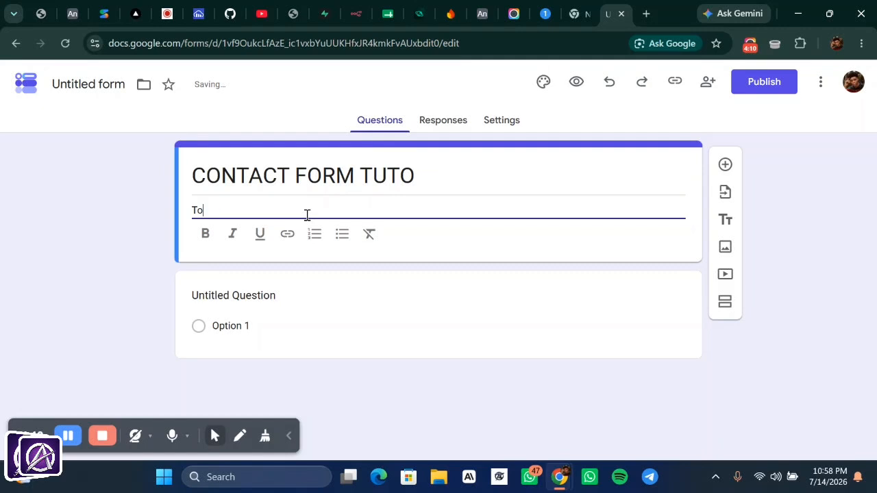
{"action": "type", "text": " colle"}
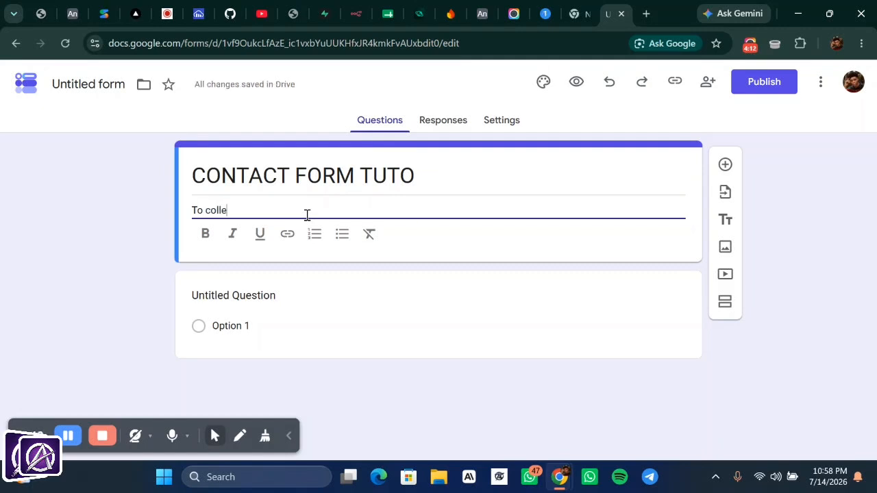
{"action": "type", "text": "ct u"}
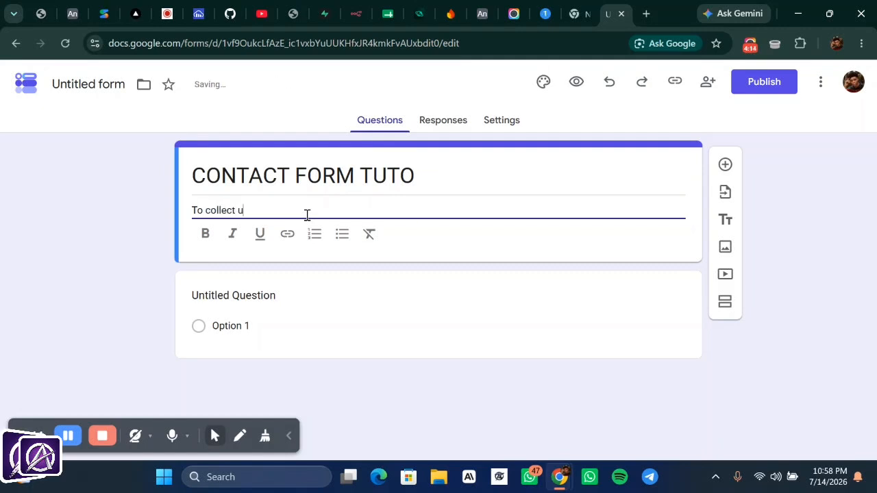
{"action": "type", "text": "sers"}
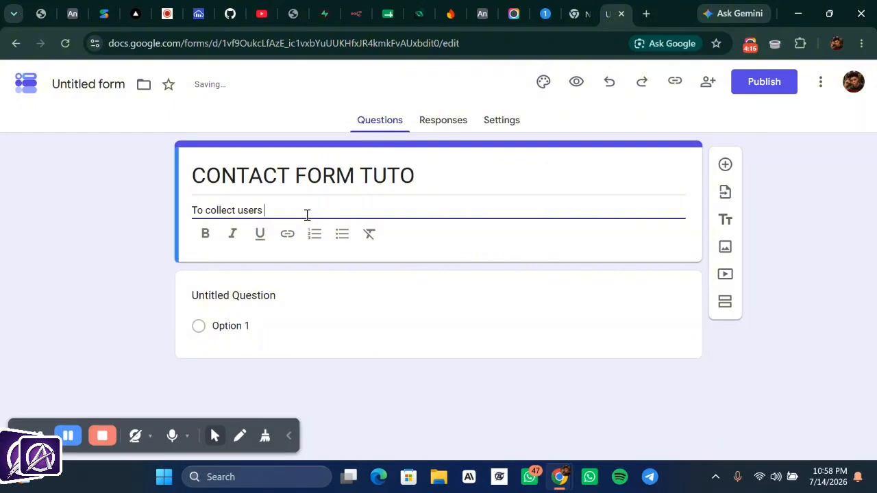
{"action": "type", "text": " info"}
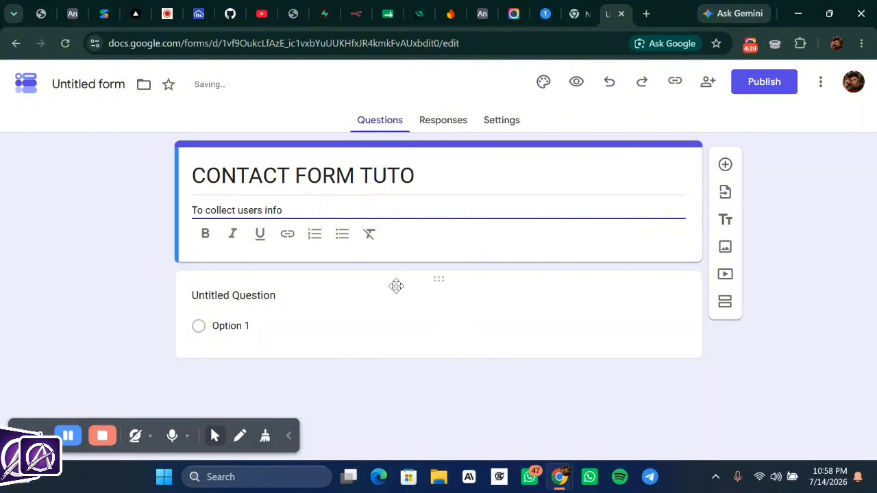
- Title the first question FULL NAME, keep it Short answer, make it required, and dismiss the notification
{"action": "left_click", "coordinate": [286, 295]}
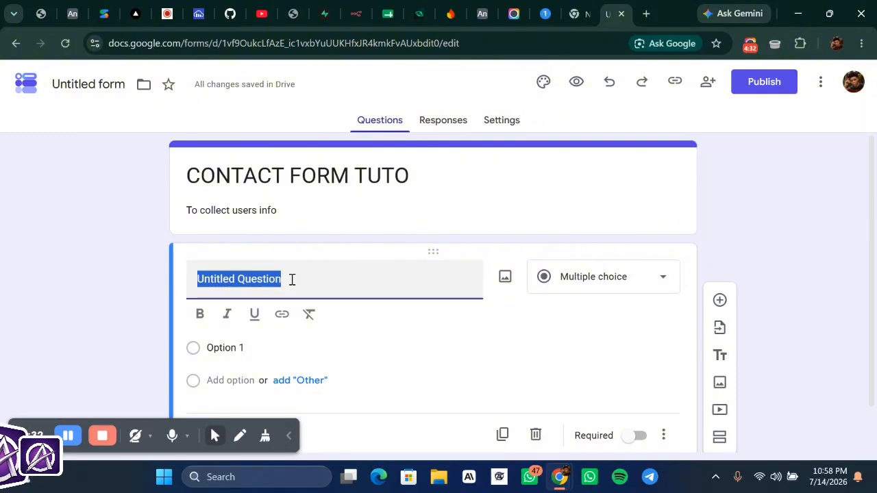
{"action": "type", "text": "F"}
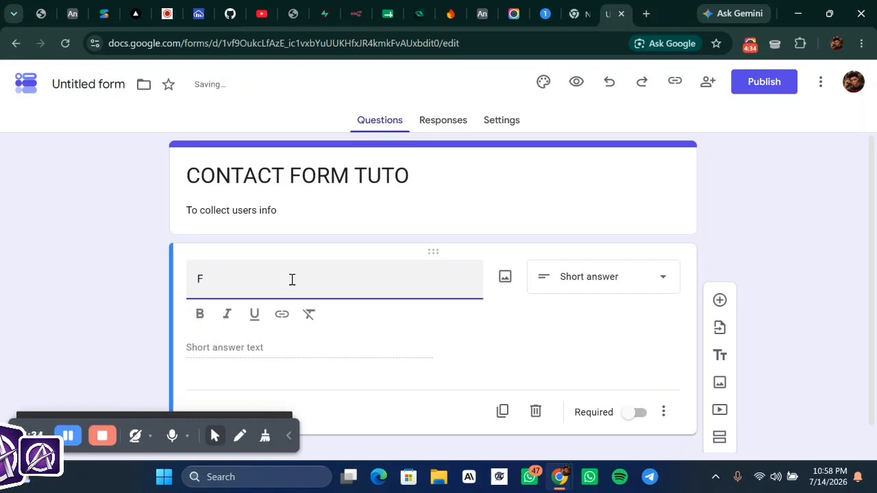
{"action": "type", "text": "U"}
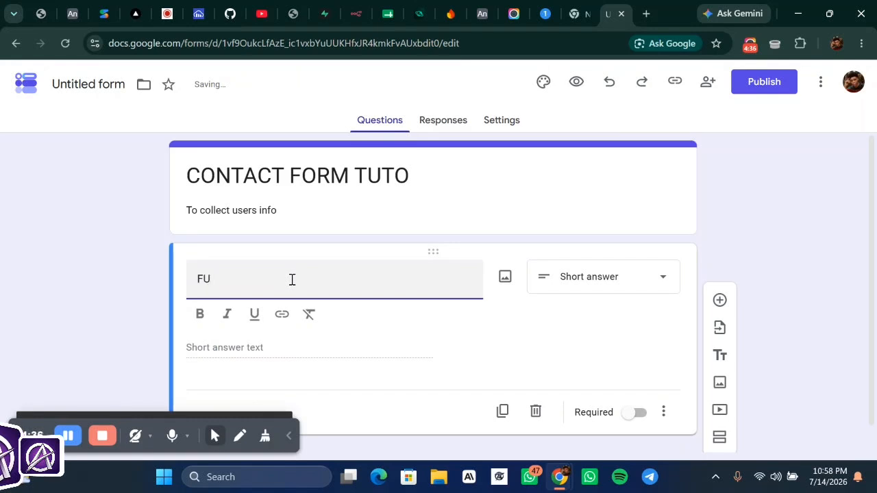
{"action": "type", "text": "LL N"}
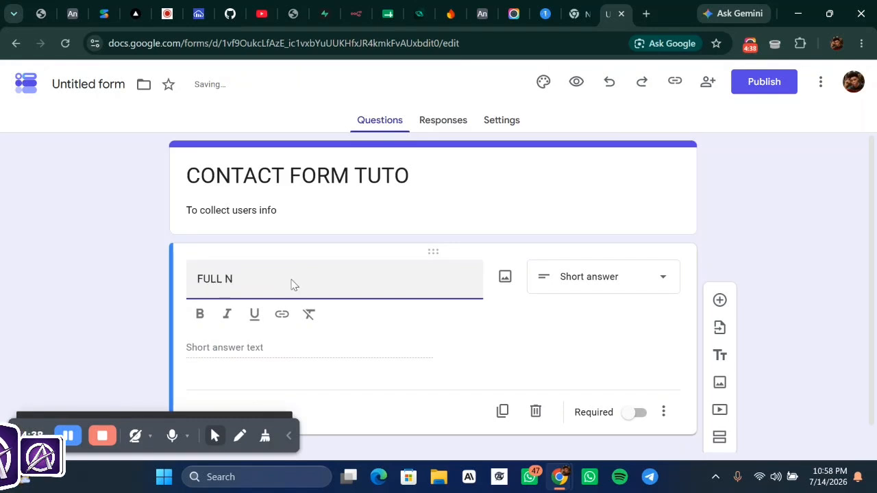
{"action": "type", "text": "AME"}
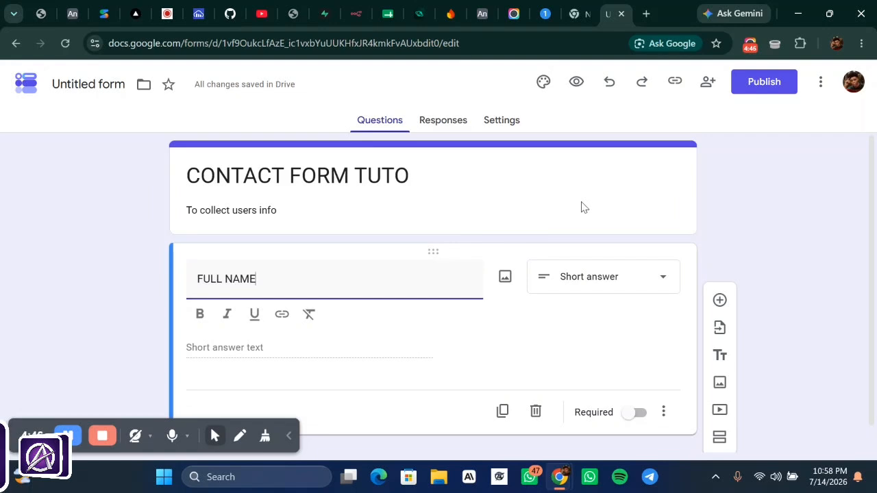
{"action": "left_click", "coordinate": [644, 286]}
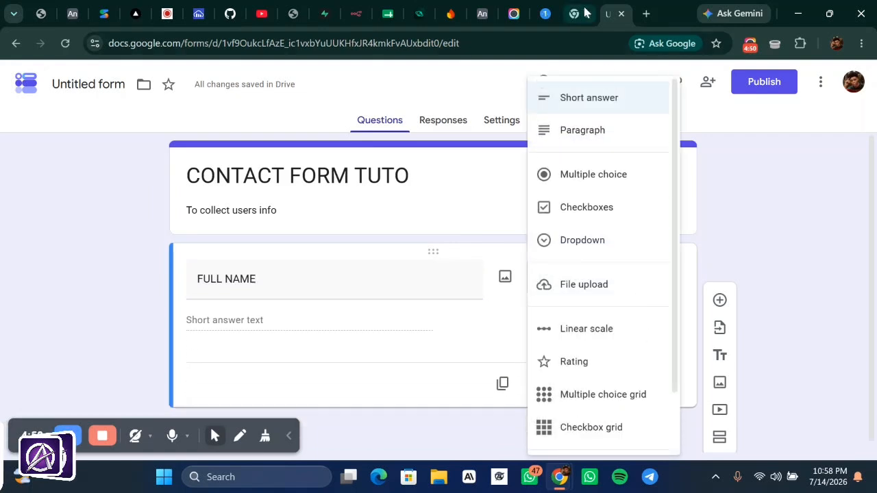
{"action": "left_click", "coordinate": [595, 100]}
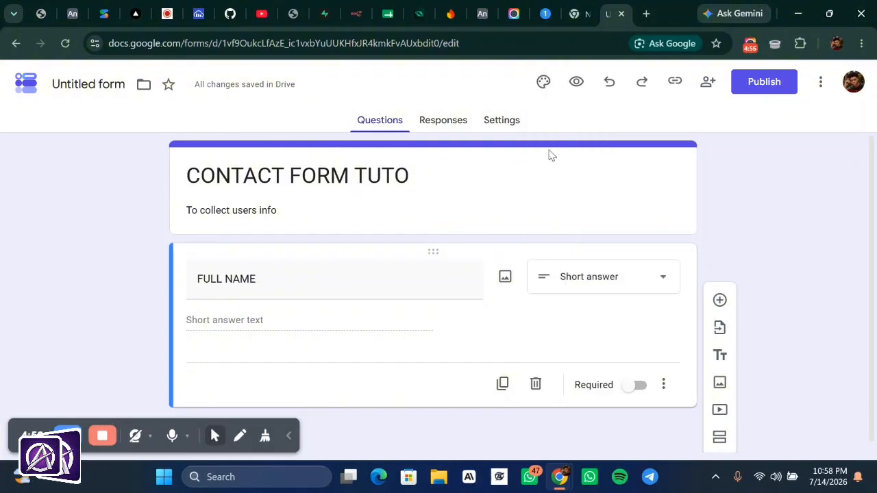
{"action": "scroll", "coordinate": [544, 254], "scroll_direction": "down", "scroll_amount": 1}
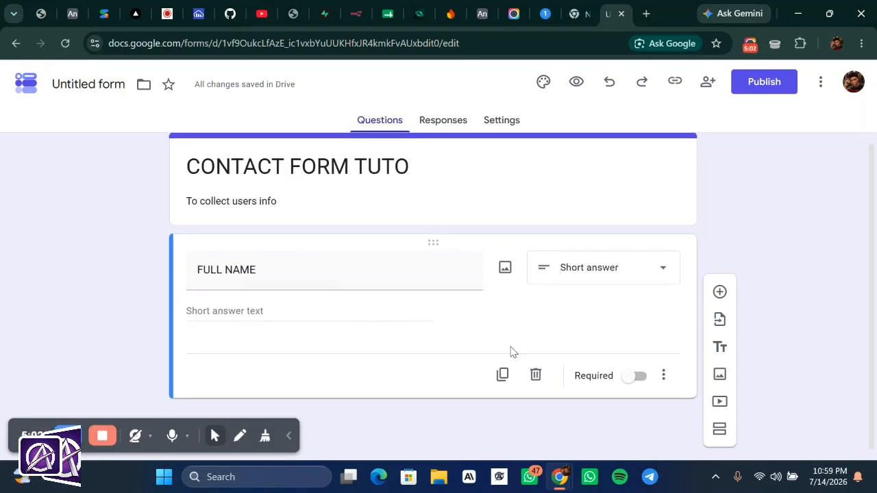
{"action": "left_click", "coordinate": [641, 378]}
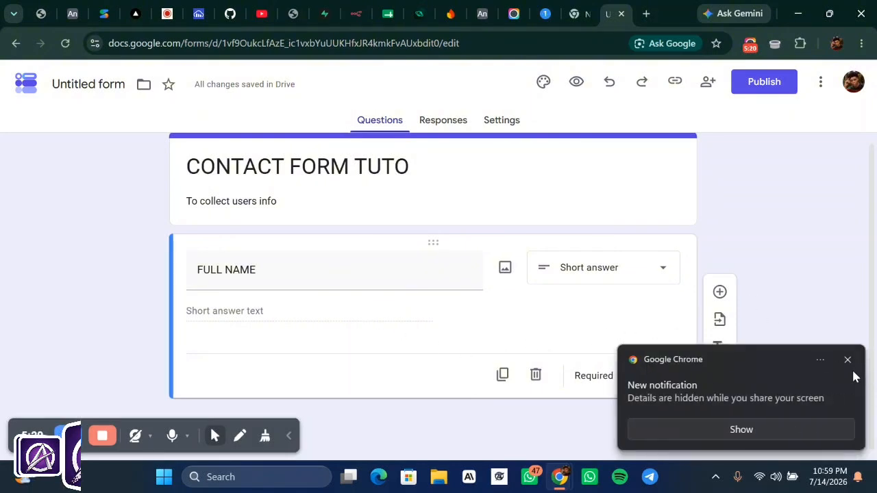
{"action": "left_click", "coordinate": [847, 359]}
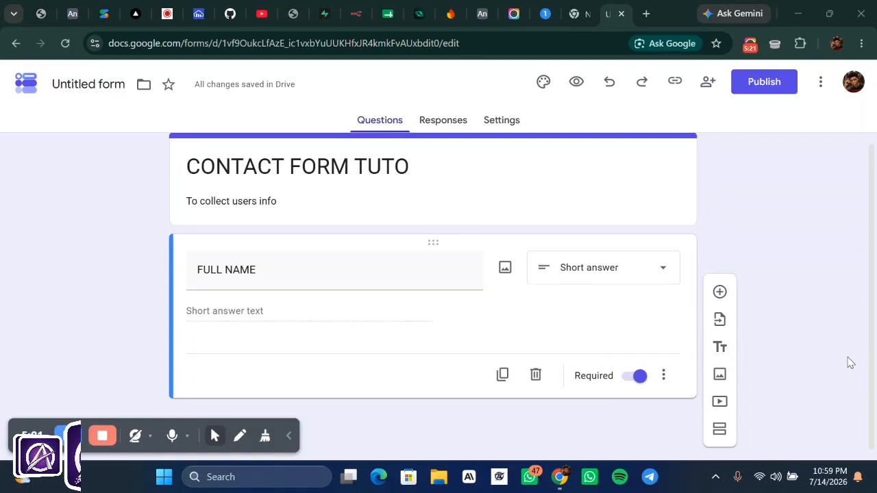
- Add a new Short answer question below FULL NAME
{"action": "left_click", "coordinate": [719, 293]}
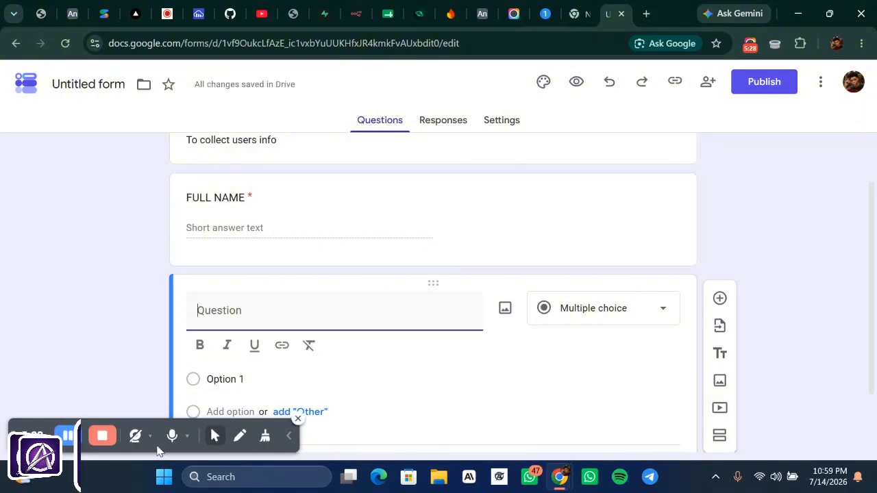
{"action": "left_click", "coordinate": [214, 437]}
{"action": "left_click", "coordinate": [215, 436]}
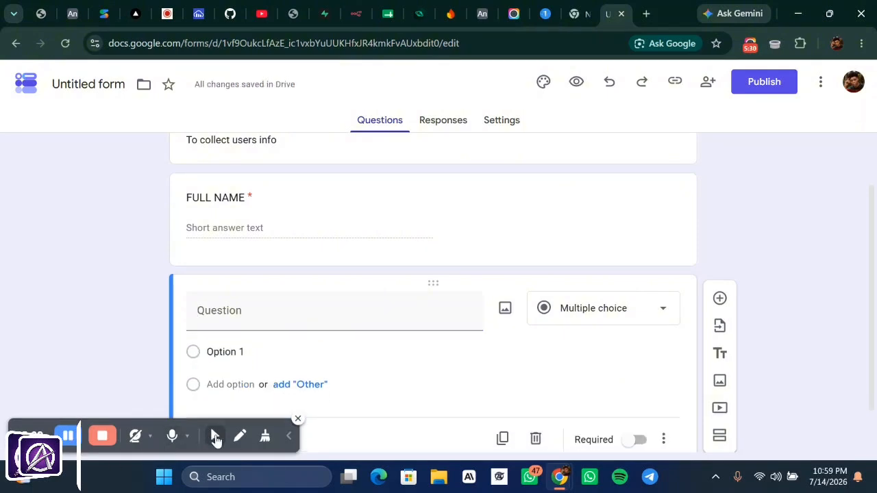
{"action": "left_click", "coordinate": [214, 436]}
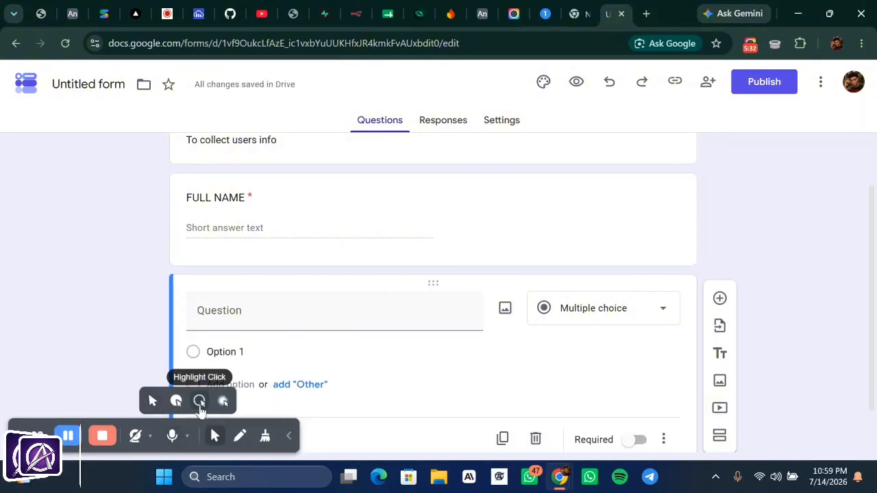
{"action": "left_click", "coordinate": [288, 438]}
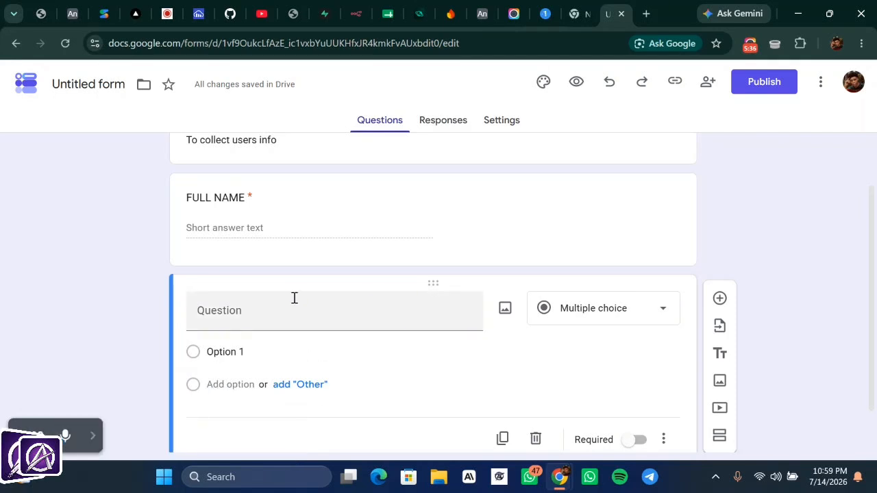
- Title the new question EMAIL ADDRESS, fixing the typo, and mark it required
{"action": "left_click", "coordinate": [255, 313]}
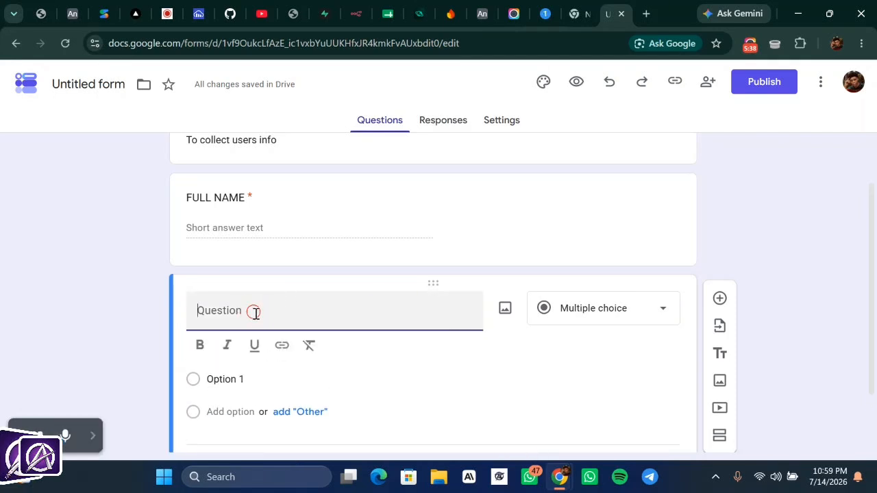
{"action": "type", "text": "EMAIL"}
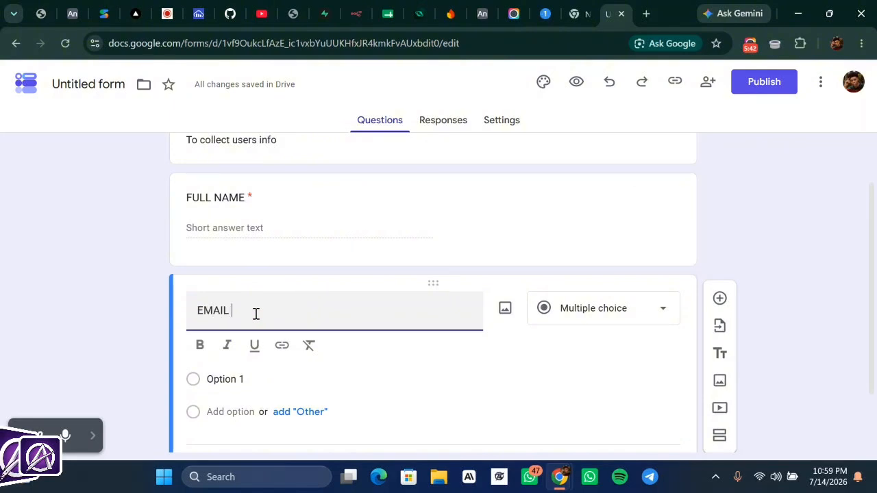
{"action": "type", "text": " ADDREAS"}
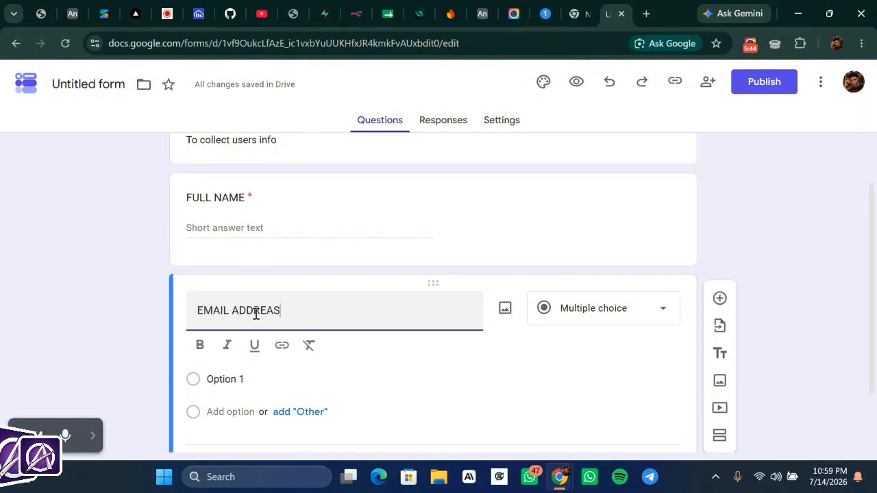
{"action": "left_click", "coordinate": [273, 313]}
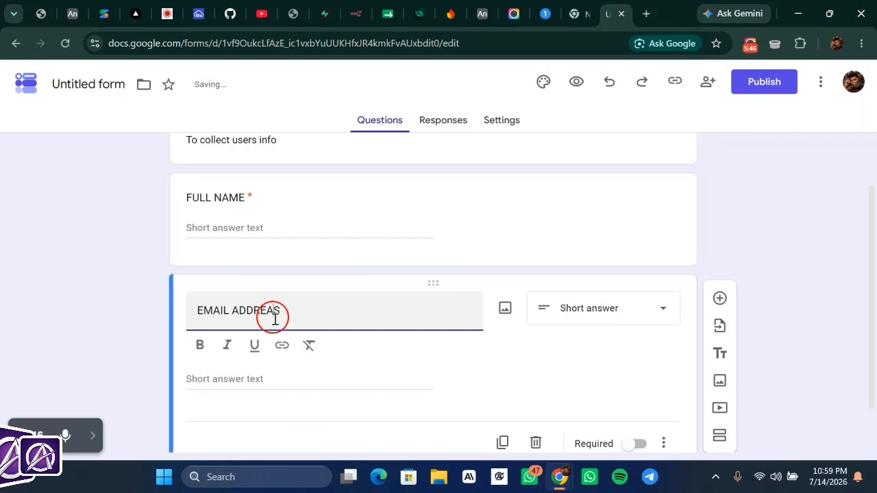
{"action": "key", "text": "BackSpace"}
{"action": "type", "text": "S"}
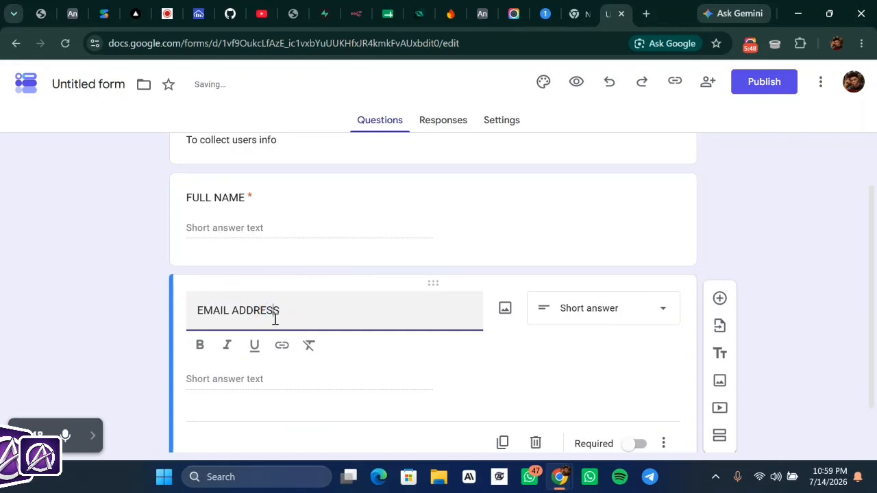
{"action": "left_click", "coordinate": [353, 306]}
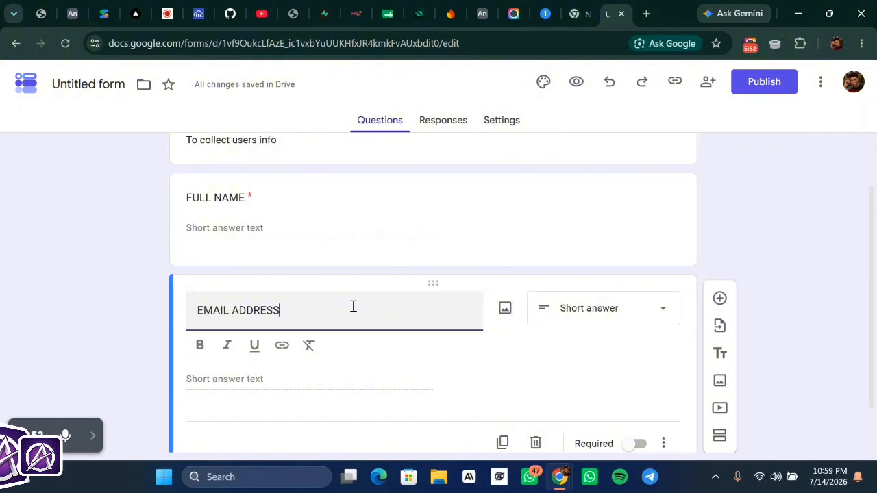
{"action": "scroll", "coordinate": [353, 307], "scroll_direction": "down", "scroll_amount": 1}
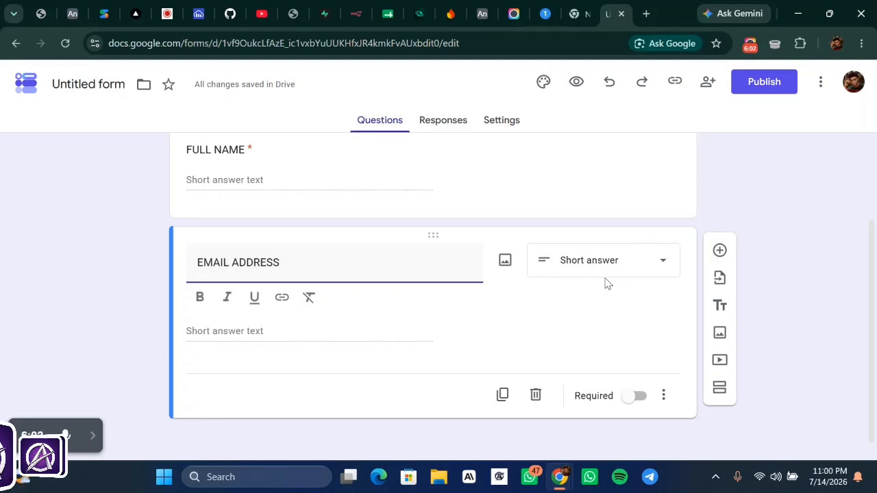
{"action": "scroll", "coordinate": [618, 284], "scroll_direction": "down", "scroll_amount": 1}
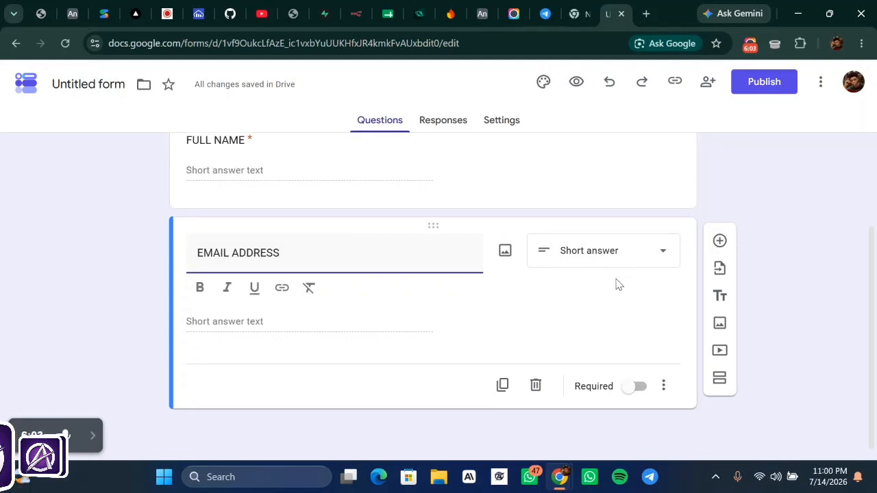
{"action": "left_click", "coordinate": [639, 387]}
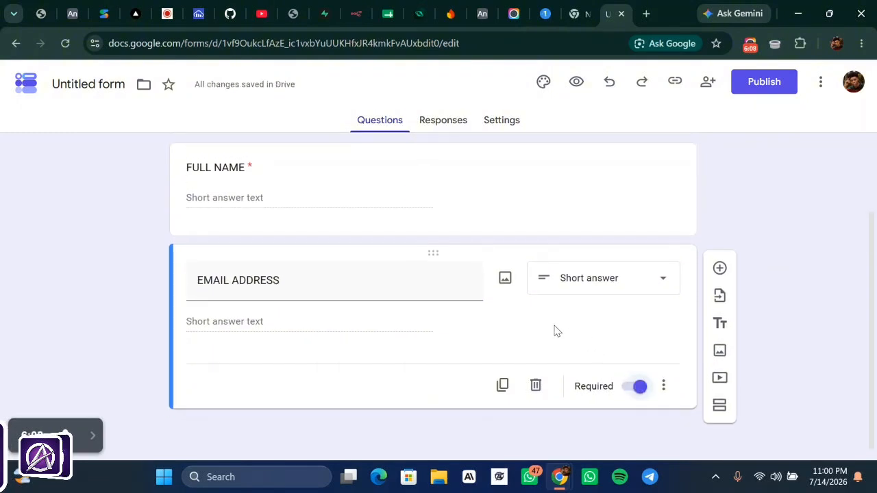
{"action": "scroll", "coordinate": [585, 334], "scroll_direction": "up", "scroll_amount": 2}
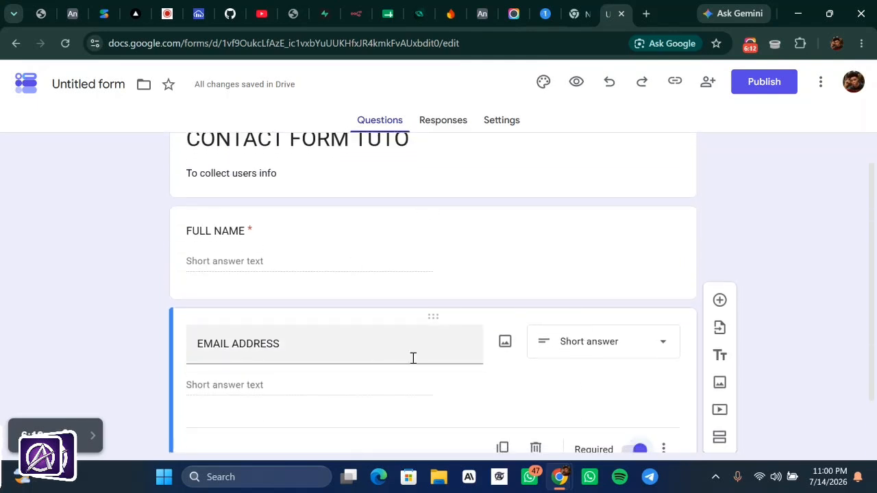
{"action": "scroll", "coordinate": [413, 359], "scroll_direction": "down", "scroll_amount": 1}
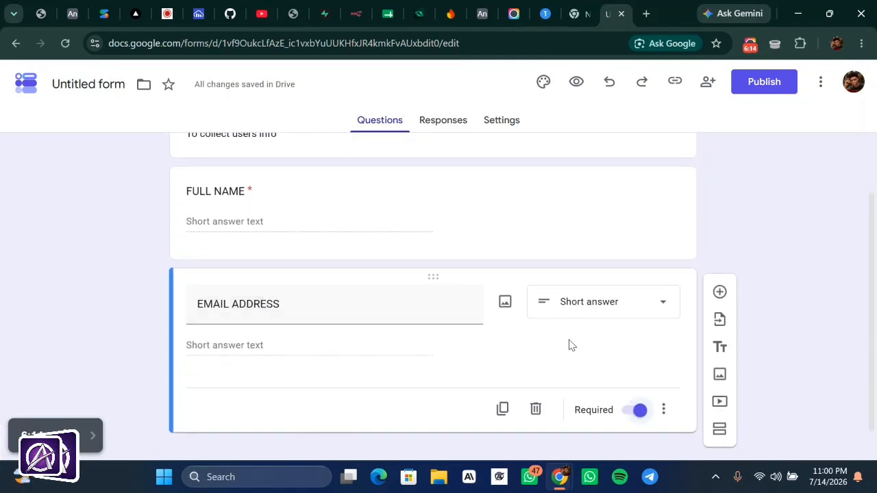
{"action": "scroll", "coordinate": [574, 346], "scroll_direction": "down", "scroll_amount": 1}
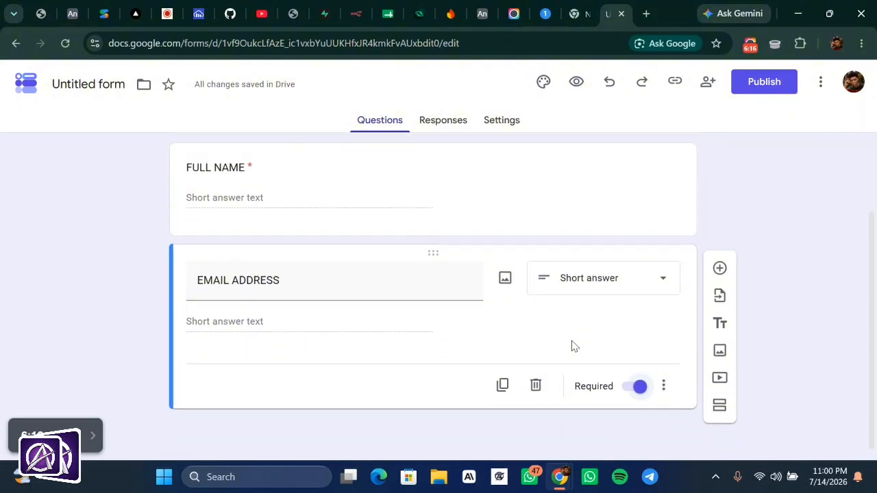
- Add a third question MESSAGE as a required Paragraph answer
{"action": "left_click", "coordinate": [721, 269]}
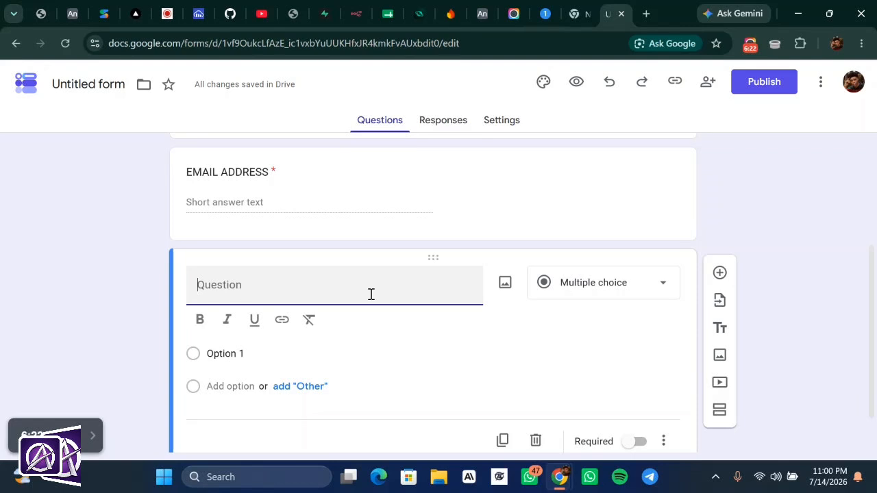
{"action": "type", "text": "M"}
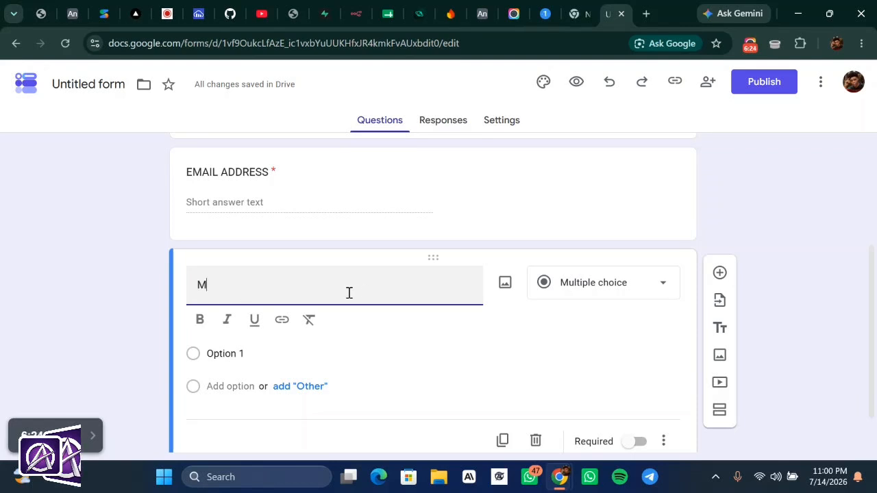
{"action": "type", "text": "ESSAGE"}
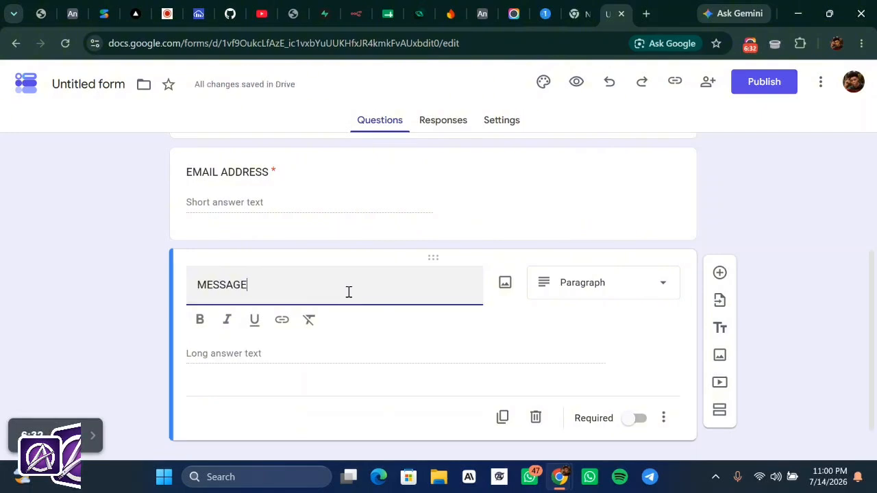
{"action": "left_click", "coordinate": [641, 291]}
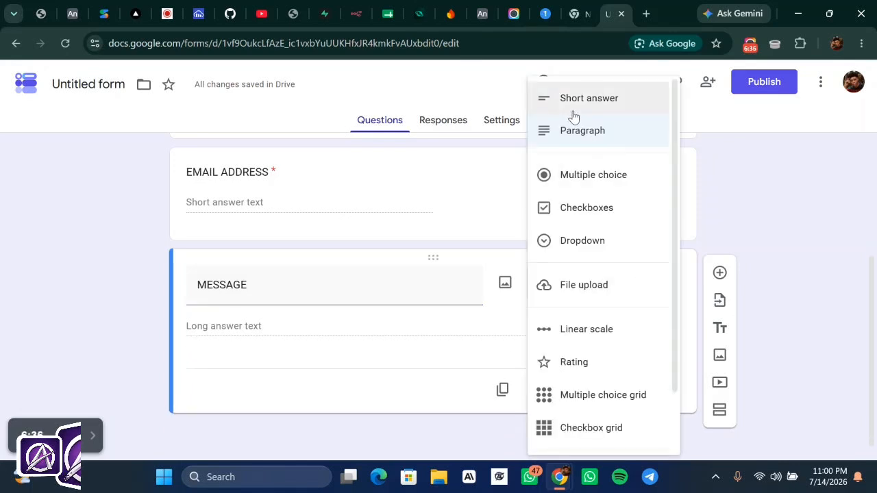
{"action": "left_click", "coordinate": [568, 141]}
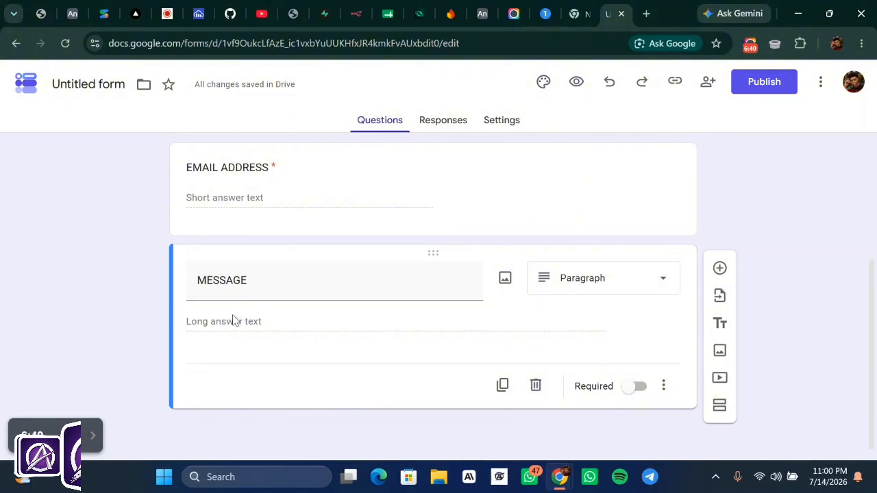
{"action": "left_click", "coordinate": [632, 392]}
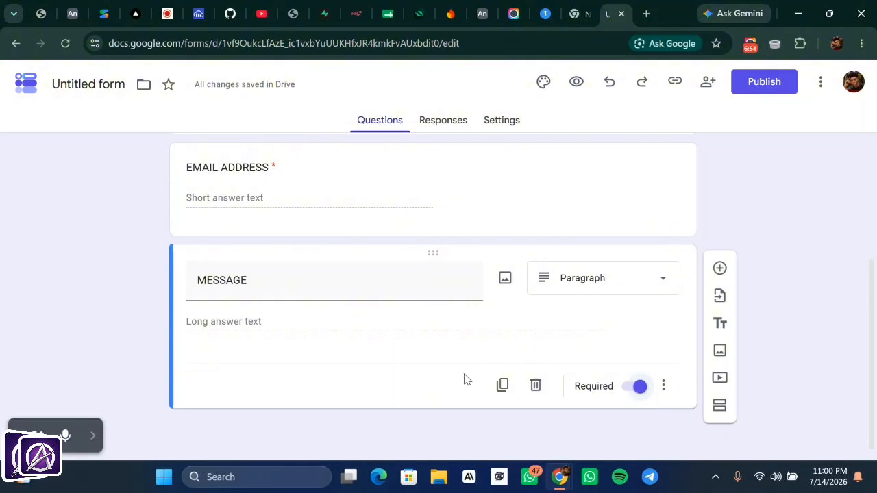
{"action": "scroll", "coordinate": [464, 379], "scroll_direction": "up", "scroll_amount": 3}
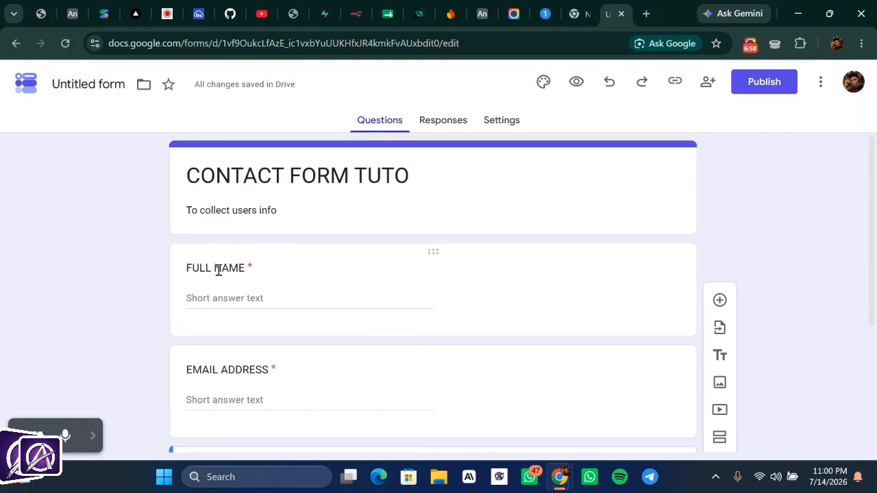
{"action": "scroll", "coordinate": [383, 292], "scroll_direction": "down", "scroll_amount": 2}
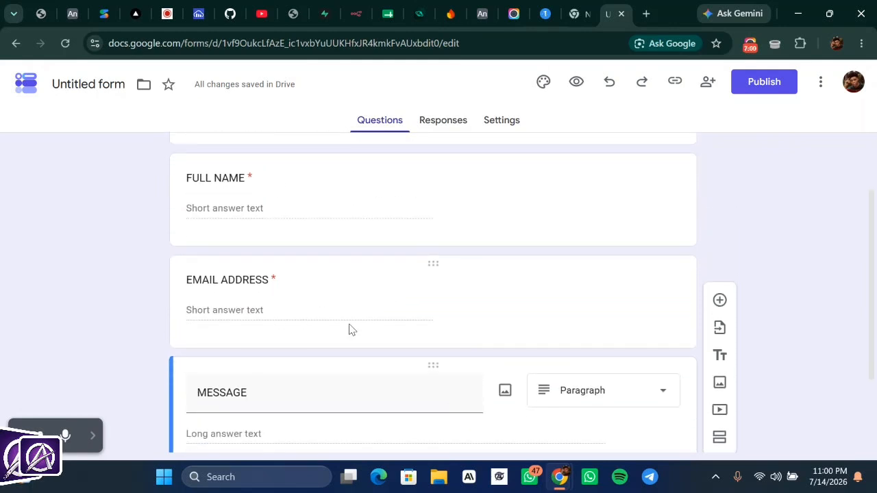
{"action": "scroll", "coordinate": [349, 329], "scroll_direction": "down", "scroll_amount": 2}
{"action": "scroll", "coordinate": [419, 332], "scroll_direction": "down", "scroll_amount": 1}
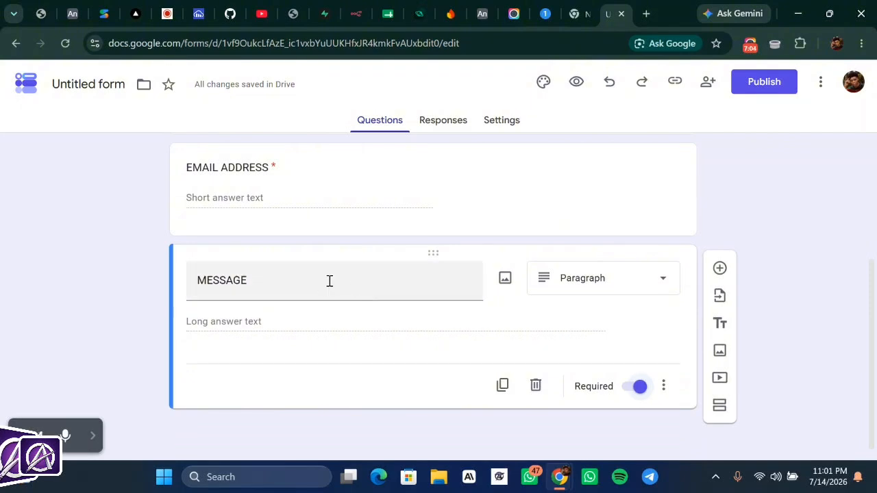
{"action": "scroll", "coordinate": [329, 280], "scroll_direction": "up", "scroll_amount": 1}
{"action": "scroll", "coordinate": [329, 286], "scroll_direction": "up", "scroll_amount": 3}
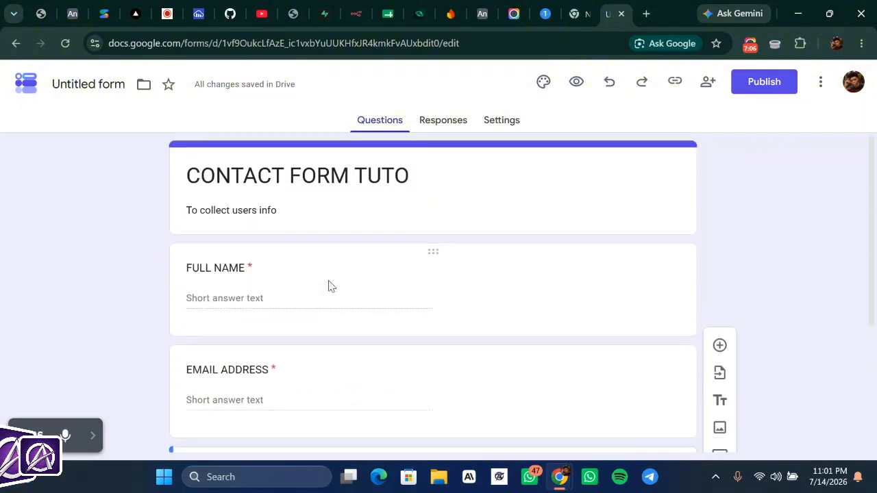
{"action": "scroll", "coordinate": [329, 285], "scroll_direction": "down", "scroll_amount": 2}
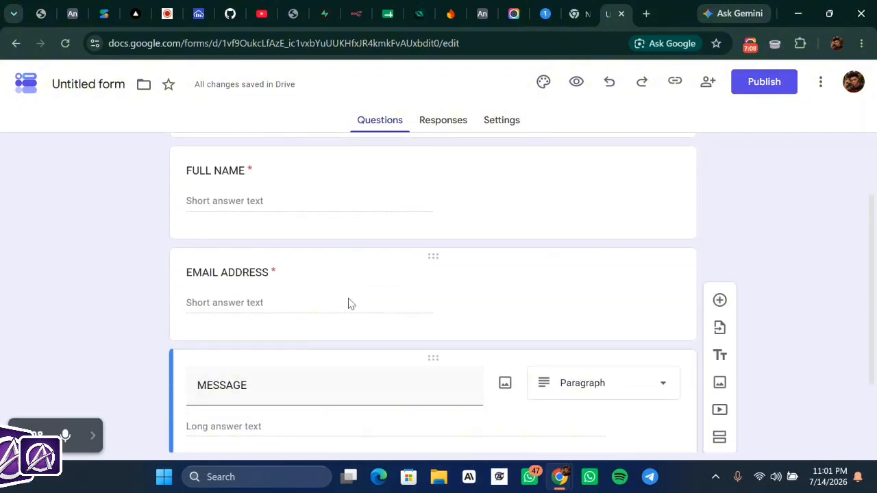
{"action": "scroll", "coordinate": [350, 301], "scroll_direction": "down", "scroll_amount": 2}
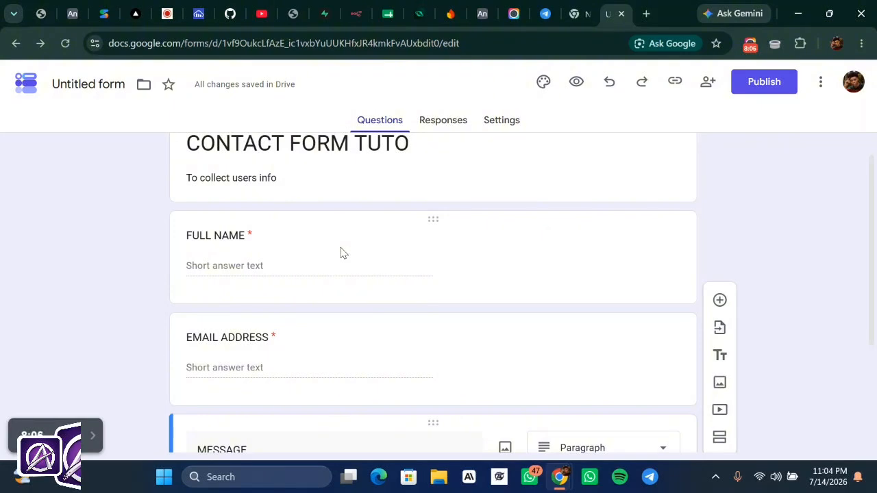
{"action": "scroll", "coordinate": [342, 253], "scroll_direction": "down", "scroll_amount": 1}
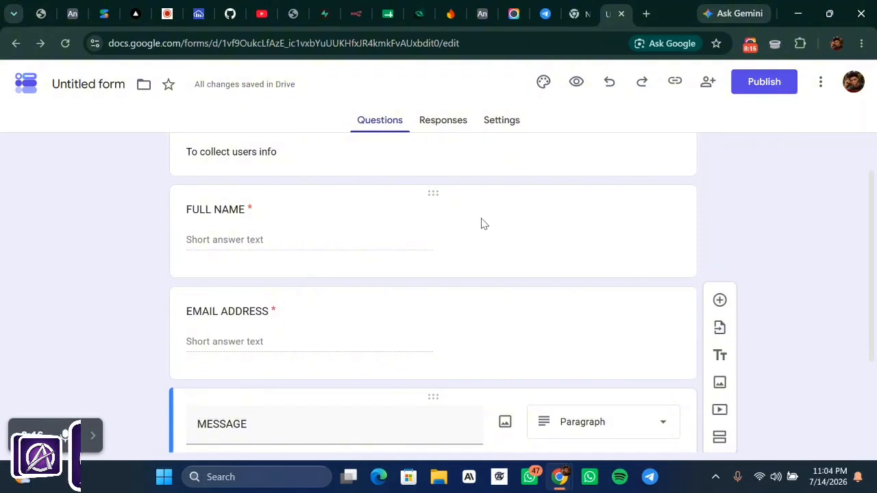
{"action": "scroll", "coordinate": [481, 223], "scroll_direction": "up", "scroll_amount": 1}
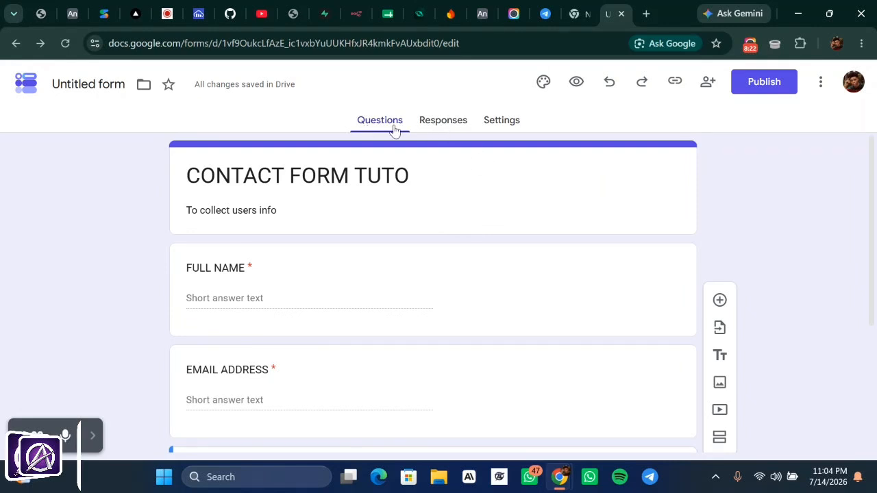
- From Responses, create a new linked spreadsheet named CONTACT FORM TUTO (Responses)
{"action": "left_click", "coordinate": [440, 119]}
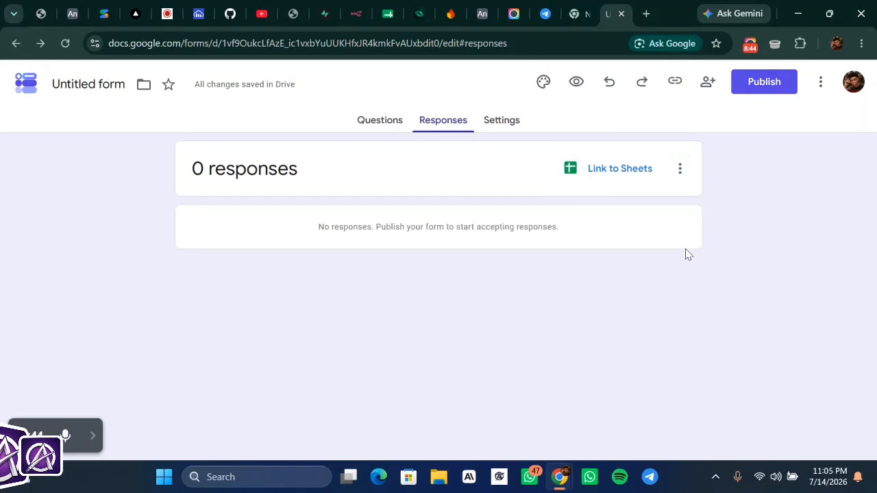
{"action": "left_click", "coordinate": [678, 169]}
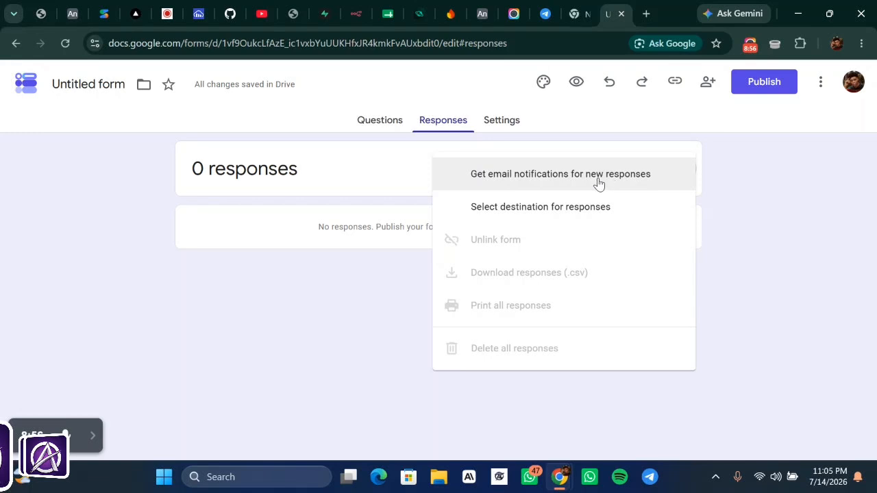
{"action": "left_click", "coordinate": [545, 205]}
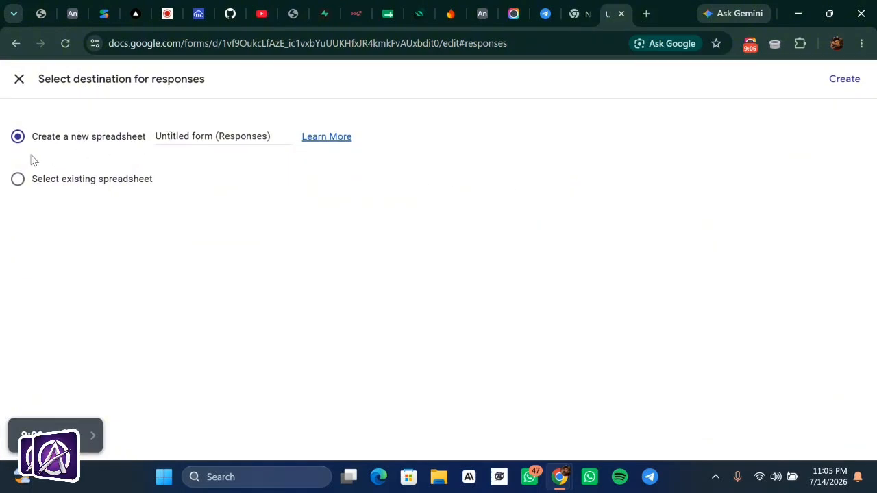
{"action": "left_click", "coordinate": [211, 135]}
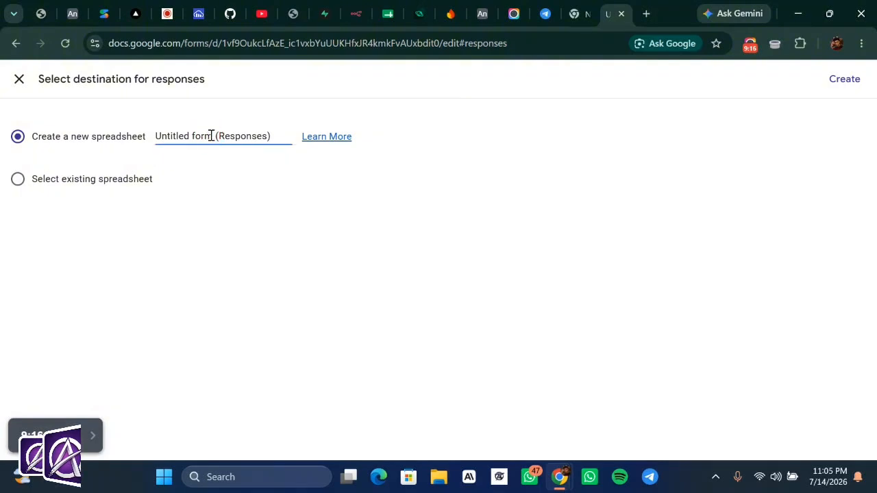
{"action": "key", "text": "BackSpace"}
{"action": "key", "text": "BackSpace"}
{"action": "key", "text": "BackSpace"}
{"action": "key", "text": "BackSpace"}
{"action": "key", "text": "BackSpace"}
{"action": "key", "text": "BackSpace"}
{"action": "key", "text": "BackSpace"}
{"action": "key", "text": "BackSpace"}
{"action": "key", "text": "BackSpace"}
{"action": "key", "text": "BackSpace"}
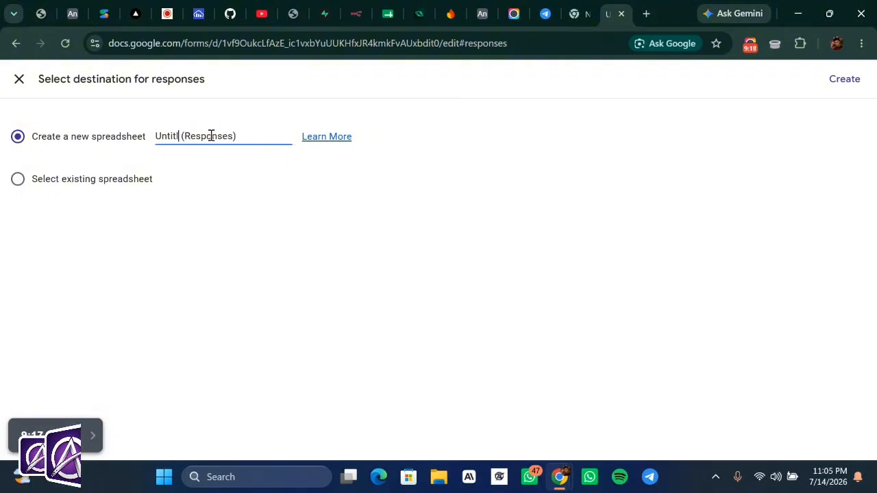
{"action": "key", "text": "BackSpace"}
{"action": "key", "text": "BackSpace"}
{"action": "key", "text": "BackSpace"}
{"action": "key", "text": "BackSpace"}
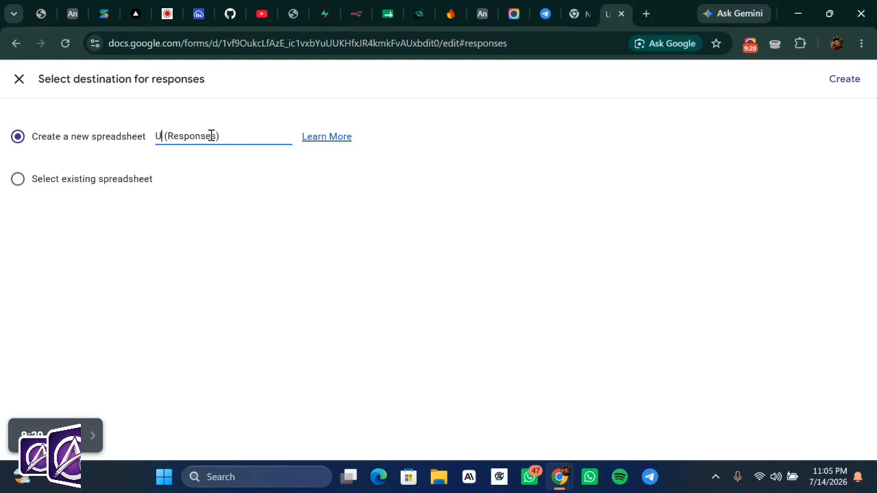
{"action": "type", "text": "CO"}
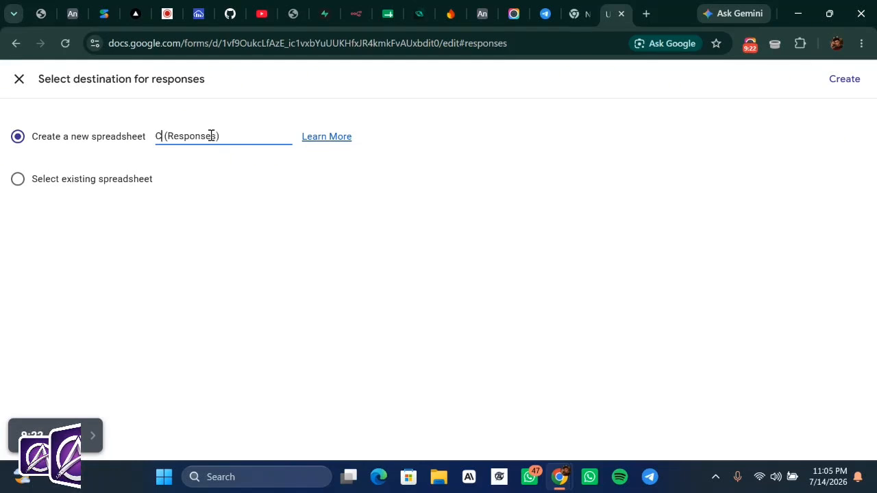
{"action": "type", "text": "NTA"}
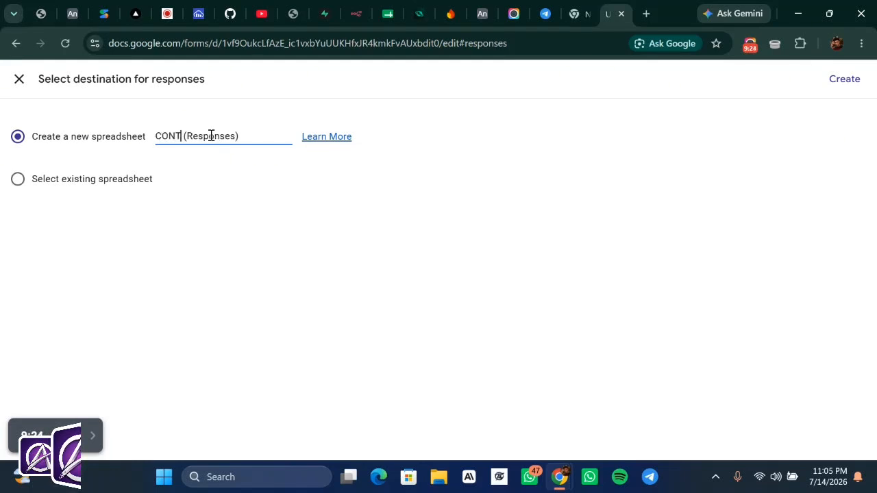
{"action": "type", "text": "CT FO"}
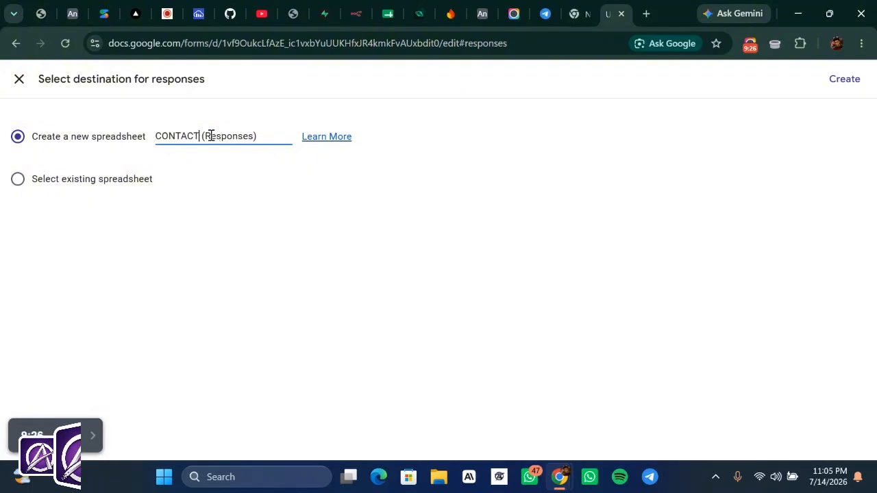
{"action": "type", "text": "R"}
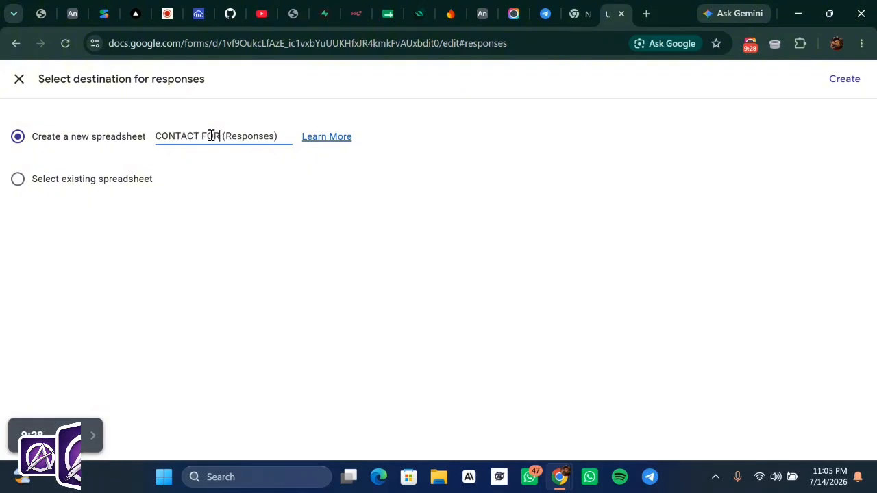
{"action": "type", "text": "M TUTO"}
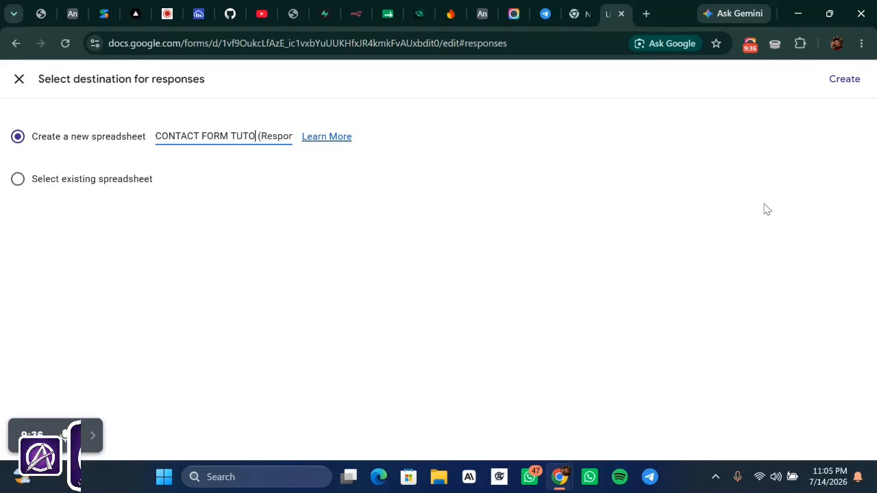
{"action": "left_click", "coordinate": [847, 80]}
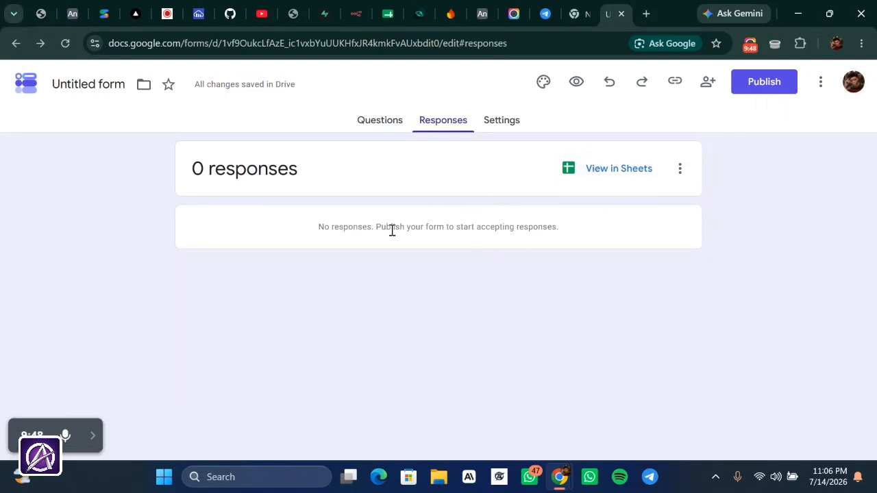
- Open the CONTACT FORM TUTO (Responses) sheet via View in Sheets and close the Workspace banner
{"action": "left_click", "coordinate": [625, 177]}
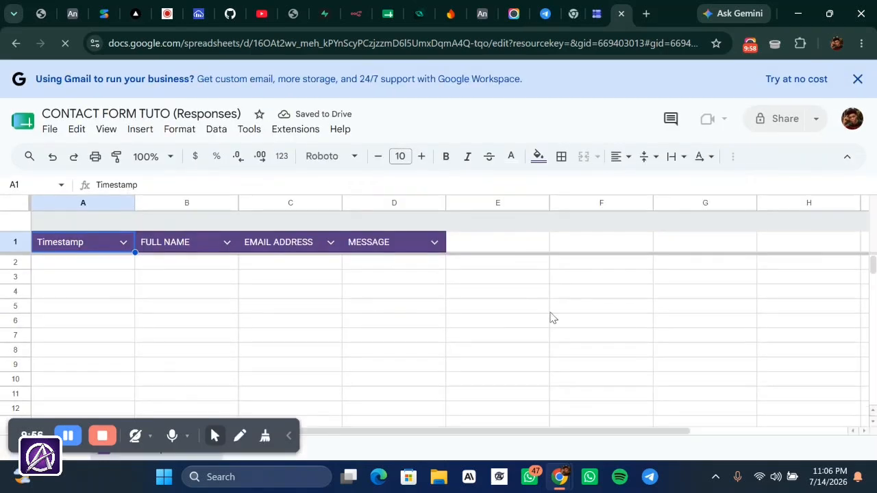
{"action": "scroll", "coordinate": [552, 317], "scroll_direction": "down", "scroll_amount": 2}
{"action": "left_click", "coordinate": [509, 307]}
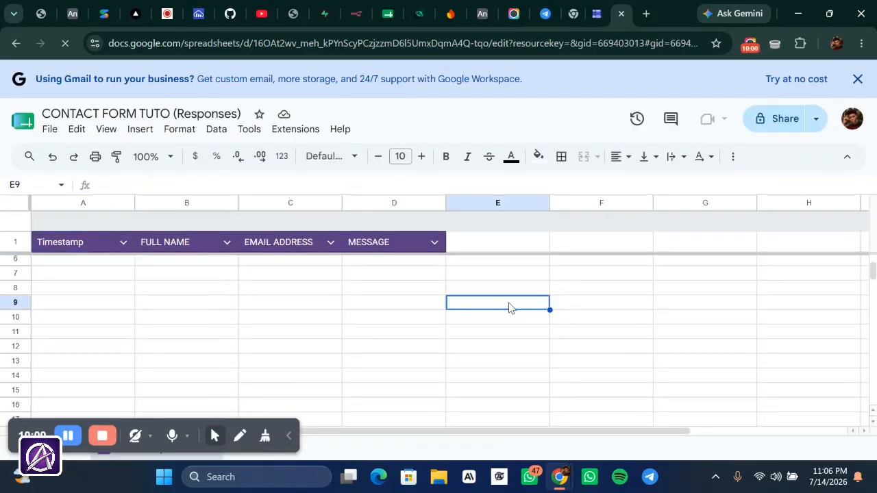
{"action": "left_click", "coordinate": [587, 251]}
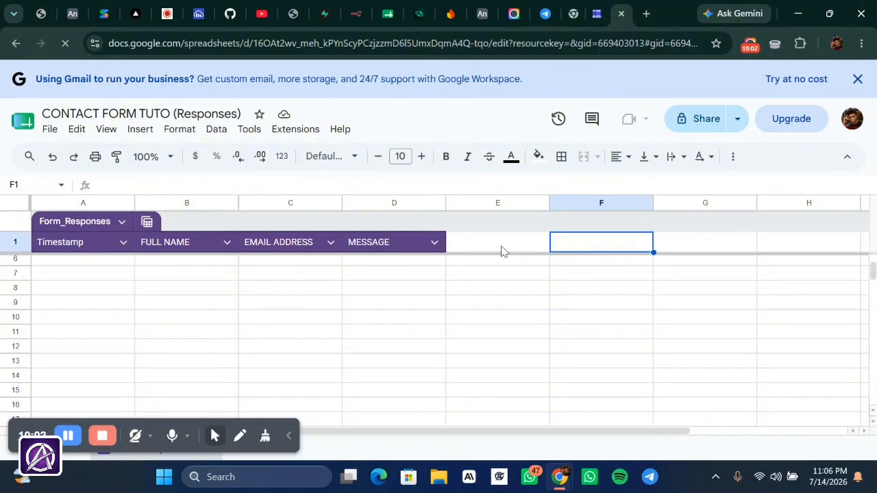
{"action": "left_click", "coordinate": [501, 251]}
{"action": "left_click", "coordinate": [614, 248]}
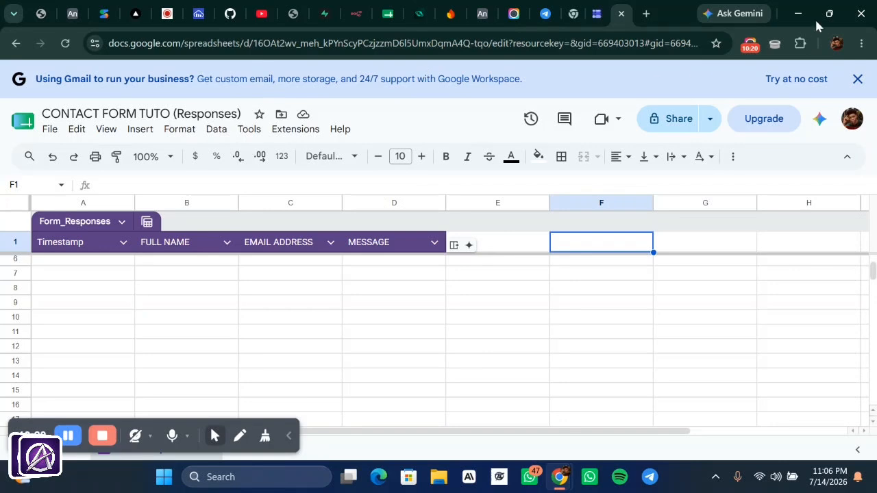
{"action": "left_click", "coordinate": [856, 79]}
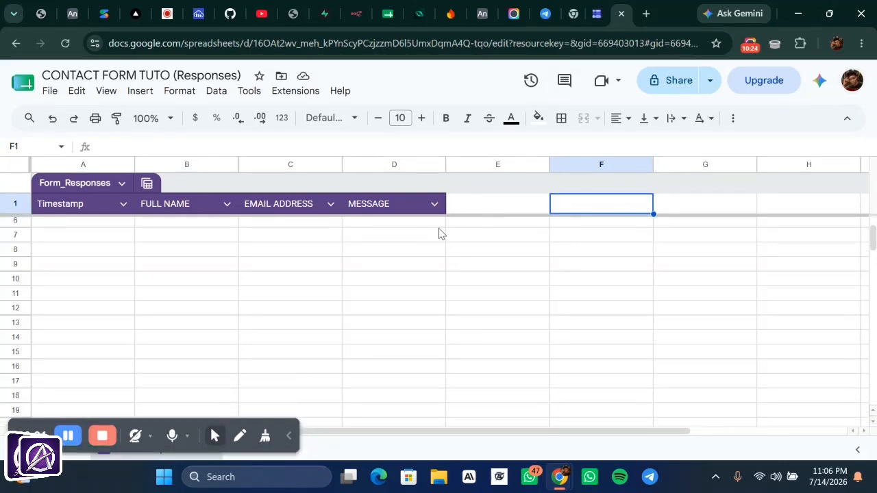
{"action": "left_click", "coordinate": [489, 204]}
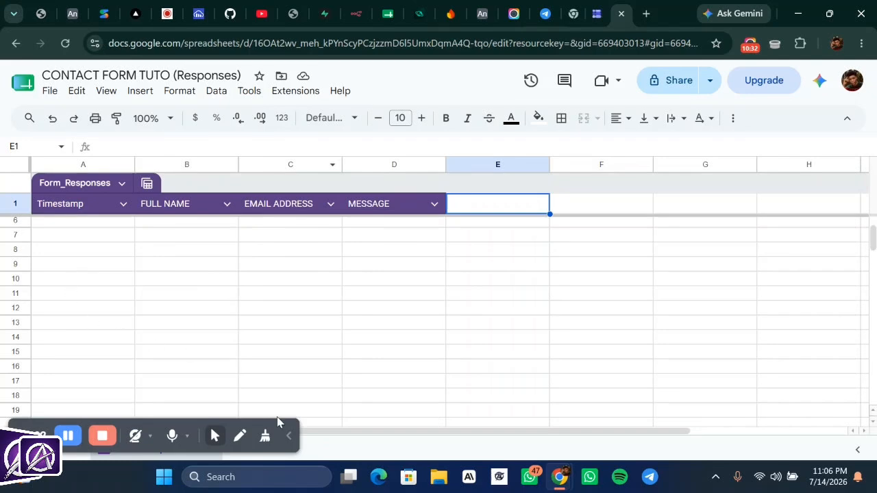
{"action": "left_click", "coordinate": [289, 435]}
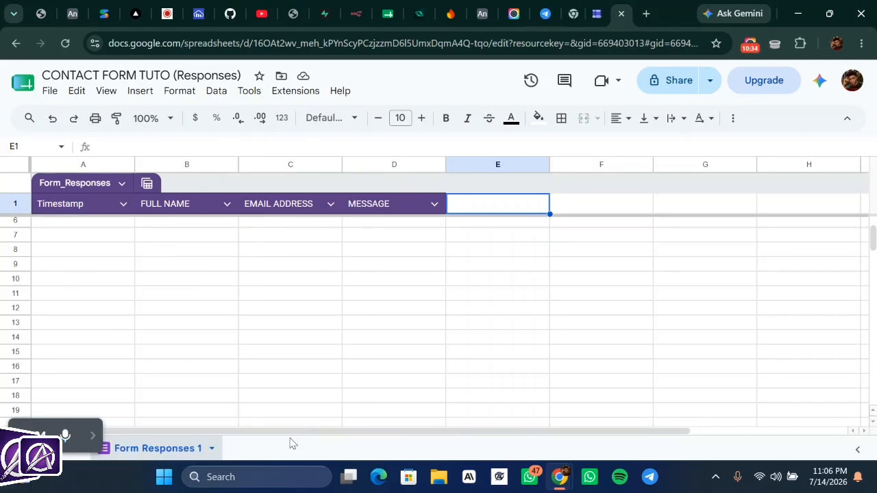
{"action": "scroll", "coordinate": [351, 285], "scroll_direction": "up", "scroll_amount": 2}
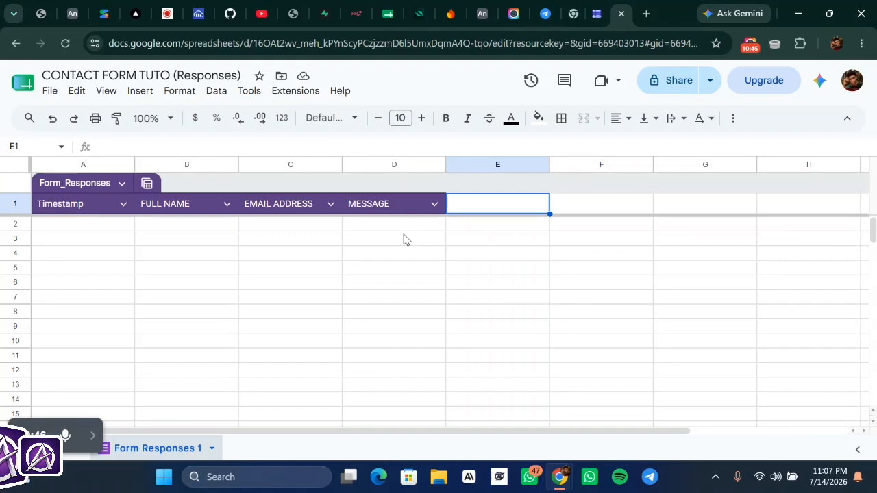
{"action": "left_click", "coordinate": [89, 226]}
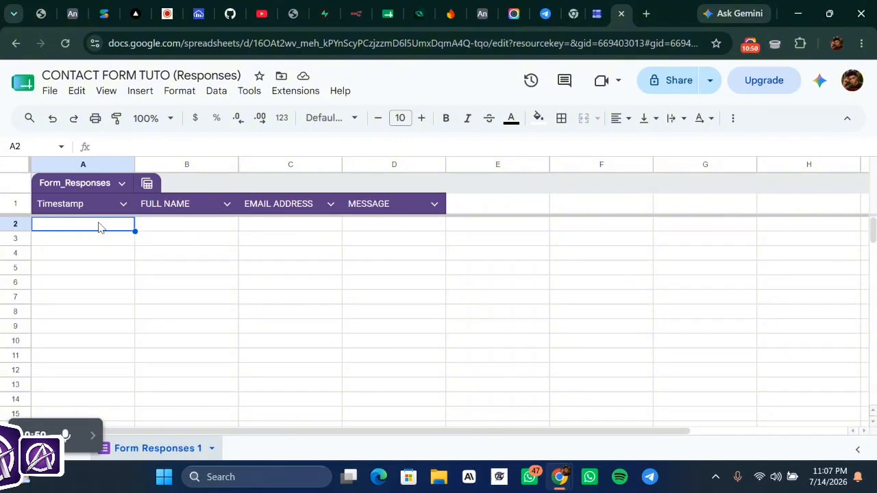
{"action": "left_click", "coordinate": [198, 216]}
{"action": "left_click", "coordinate": [204, 224]}
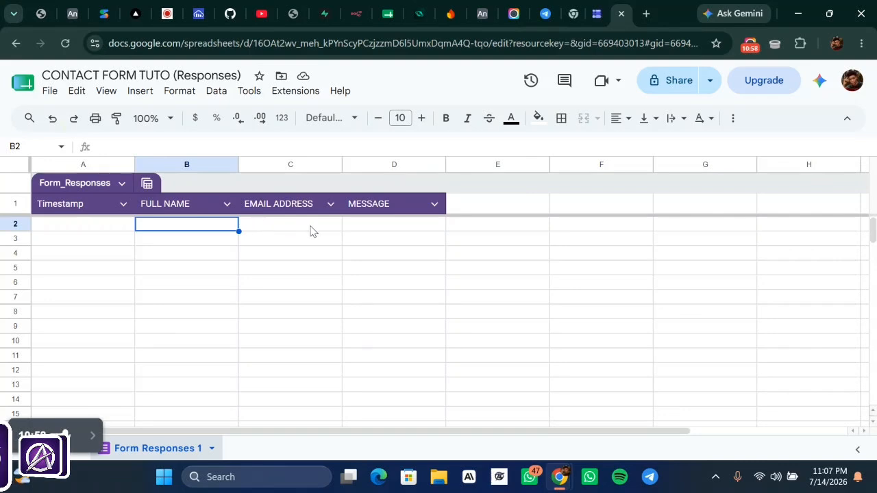
{"action": "left_click", "coordinate": [361, 227]}
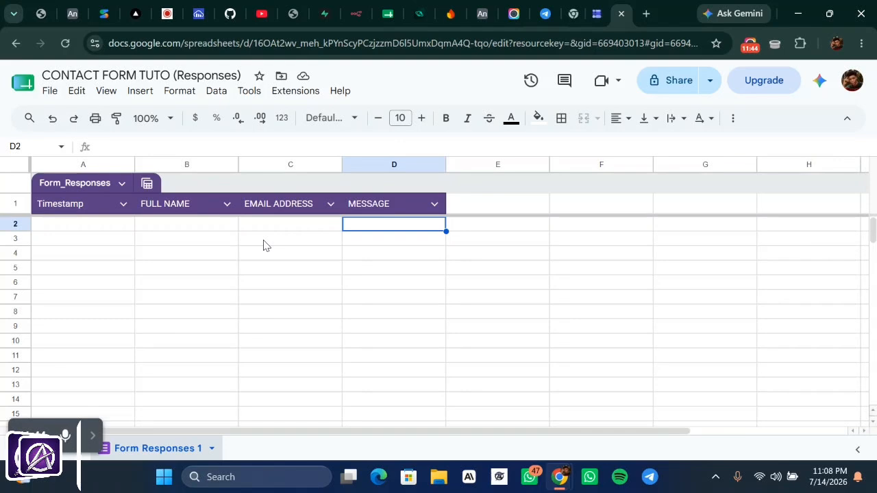
{"action": "left_click", "coordinate": [96, 436]}
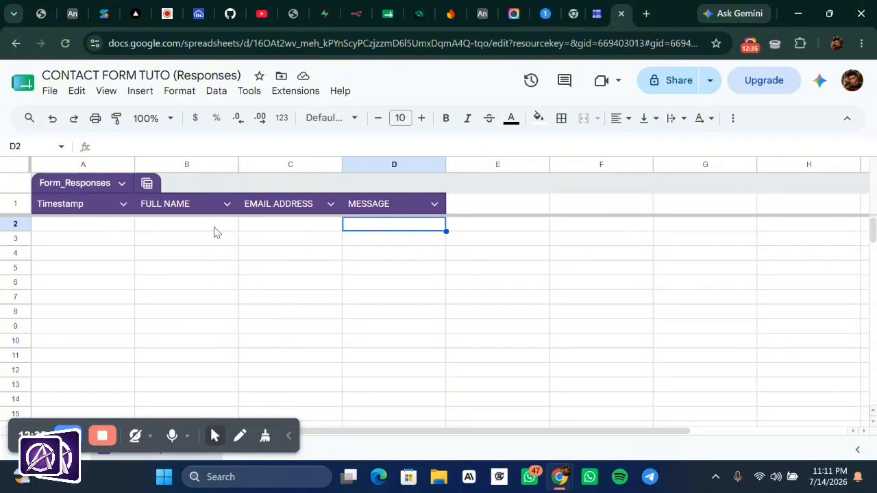
{"action": "left_click", "coordinate": [288, 437]}
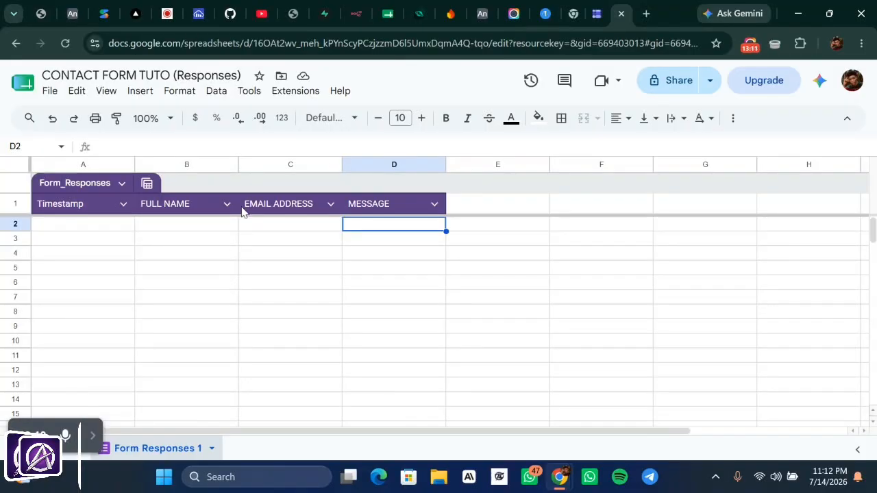
- In a new Chrome tab, search Google for N8N.OI to find the n8n website
{"action": "left_click", "coordinate": [646, 14]}
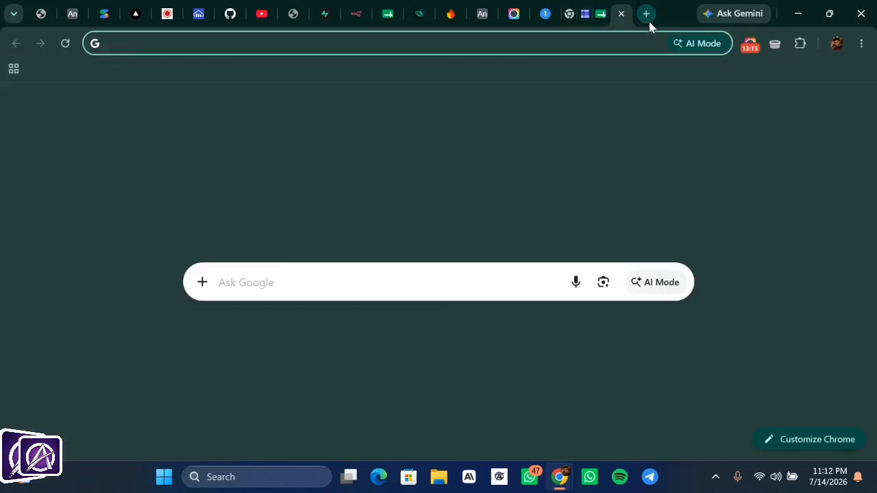
{"action": "left_click", "coordinate": [502, 42]}
{"action": "type", "text": "N8J"}
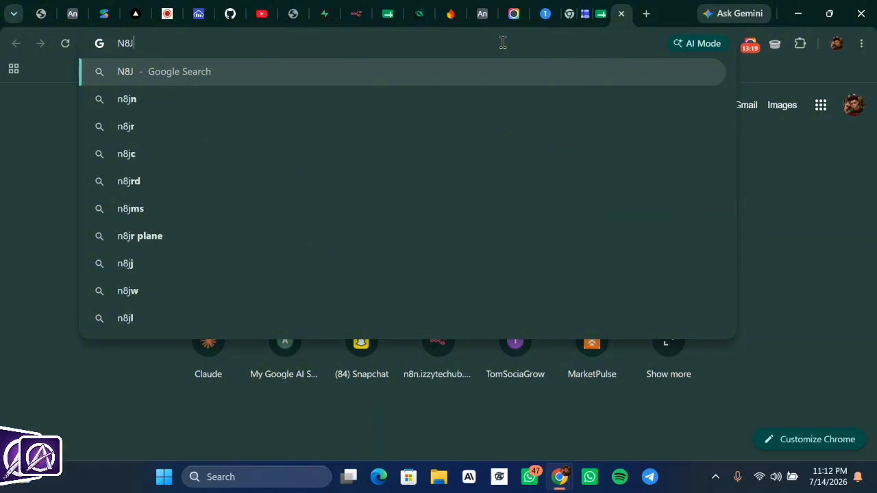
{"action": "key", "text": "BackSpace"}
{"action": "type", "text": "N.OI"}
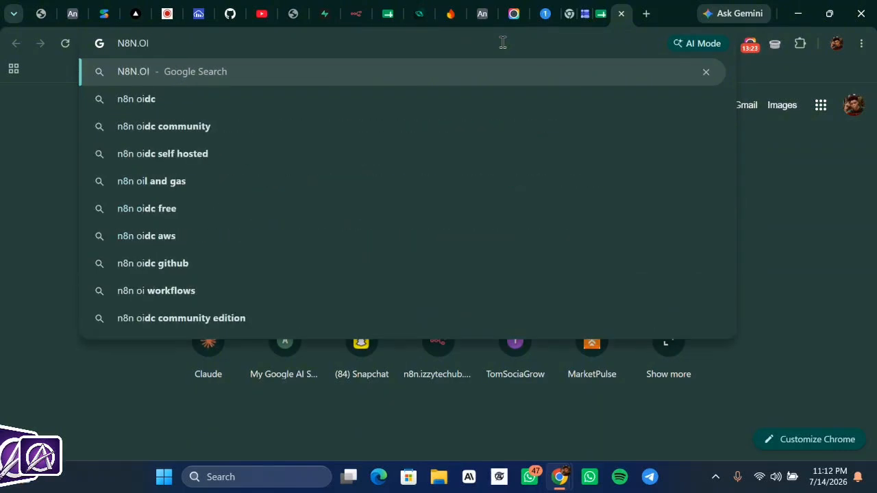
{"action": "key", "text": "Return"}
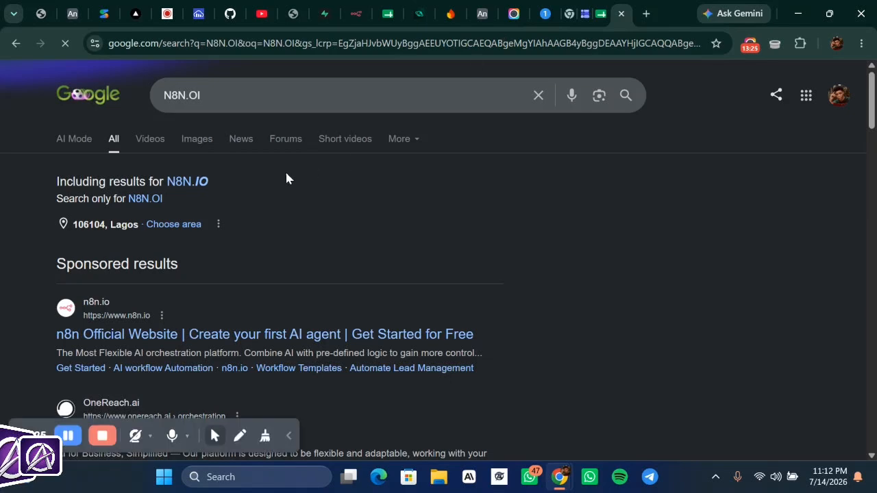
{"action": "scroll", "coordinate": [291, 182], "scroll_direction": "down", "scroll_amount": 2}
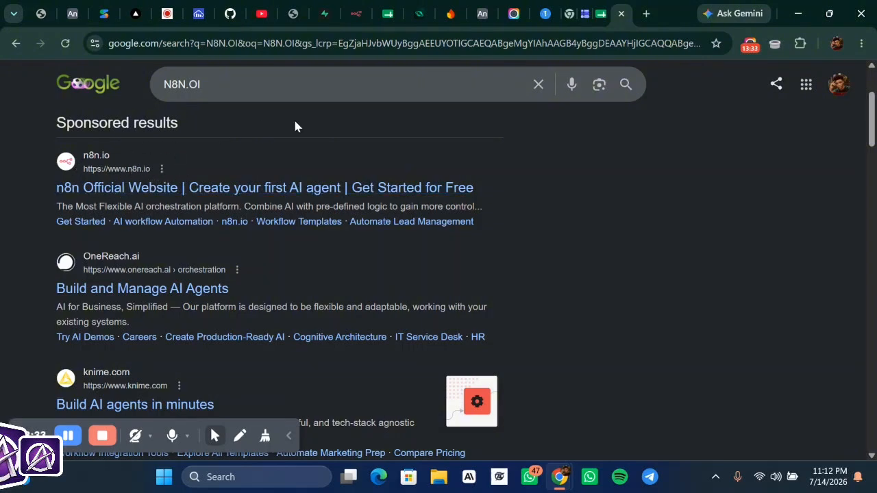
{"action": "scroll", "coordinate": [442, 152], "scroll_direction": "up", "scroll_amount": 3}
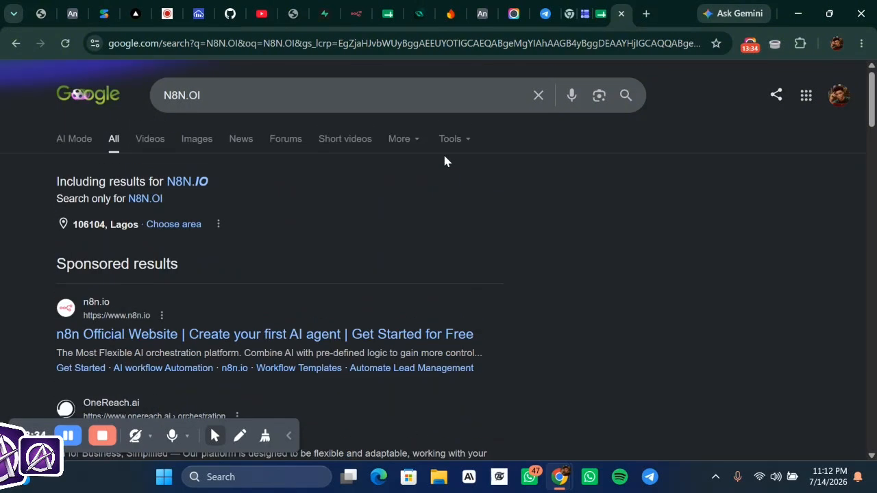
- Switch to the n8n tab and open the empty My workflow 5 editor
{"action": "left_click", "coordinate": [353, 23]}
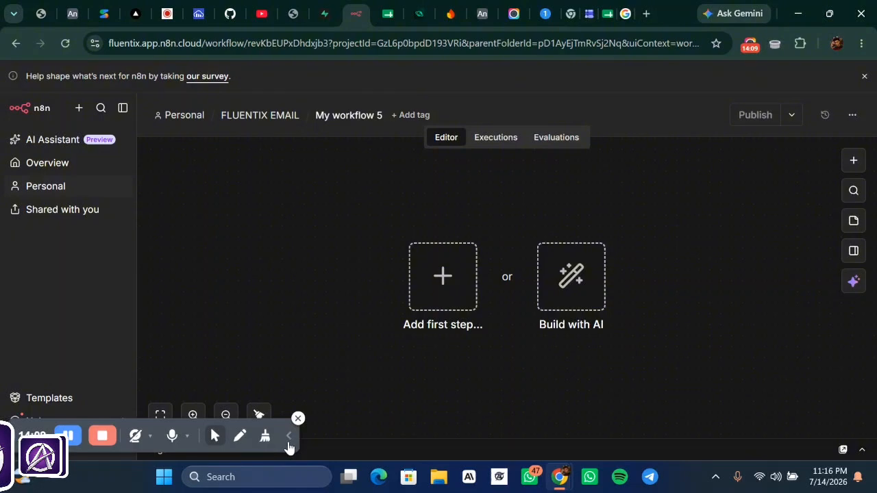
{"action": "left_click", "coordinate": [289, 443]}
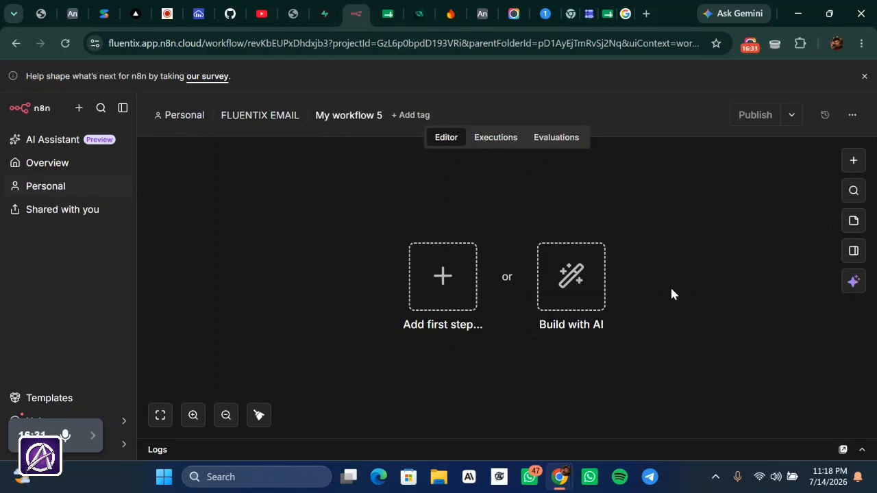
- Start adding the workflow's first step and search the nodes for 'GOOGLE'
{"action": "left_click", "coordinate": [437, 288]}
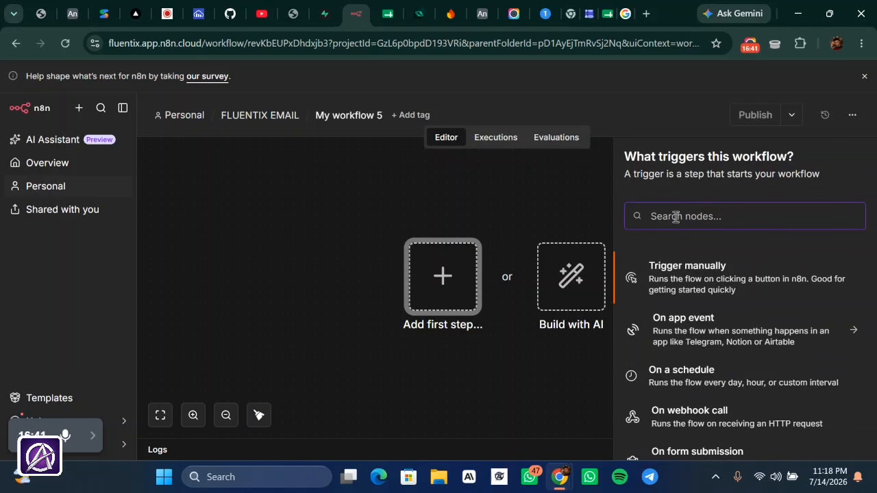
{"action": "type", "text": "G"}
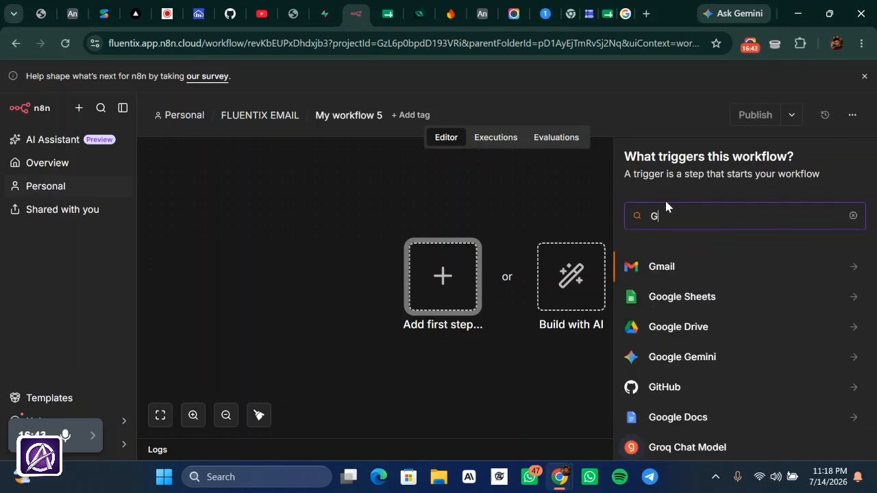
{"action": "type", "text": "OO"}
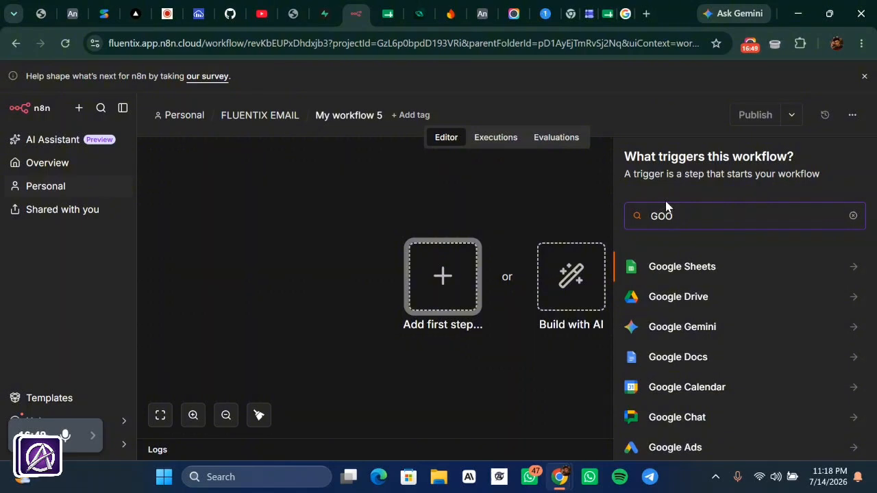
{"action": "type", "text": "GLE"}
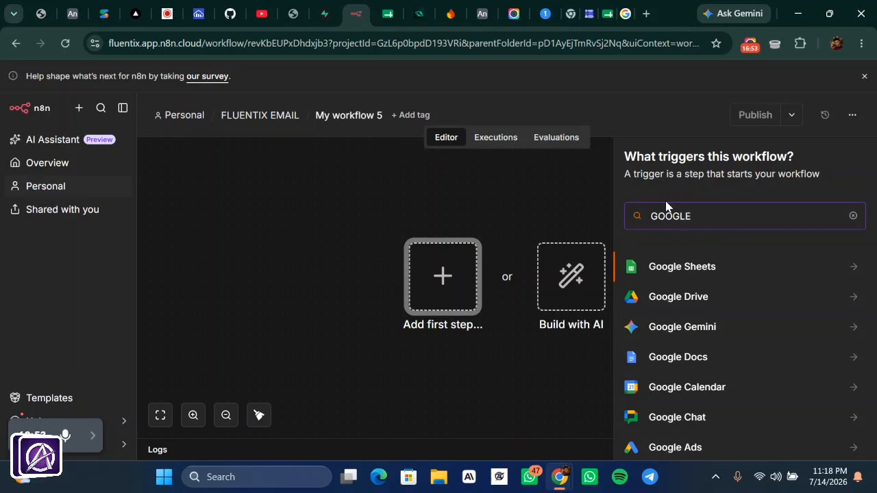
- Add the Google Sheets trigger that fires when a row is added as the first node
{"action": "left_click", "coordinate": [851, 270]}
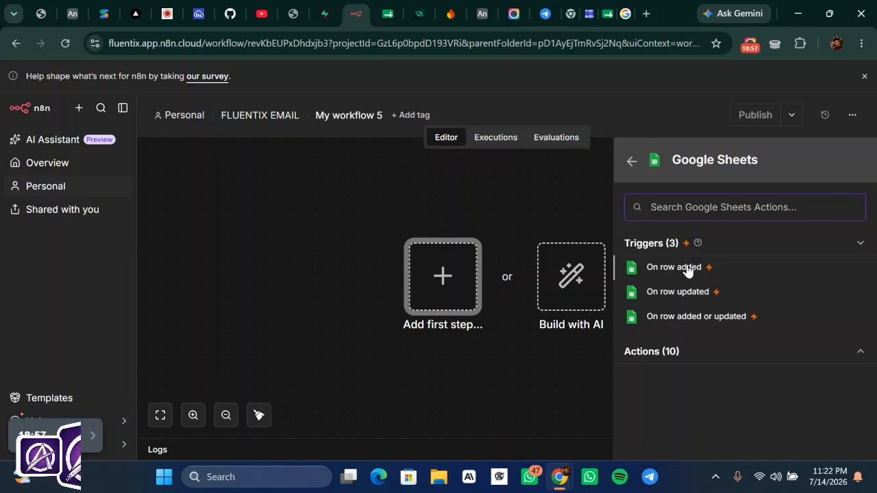
{"action": "left_click", "coordinate": [688, 269]}
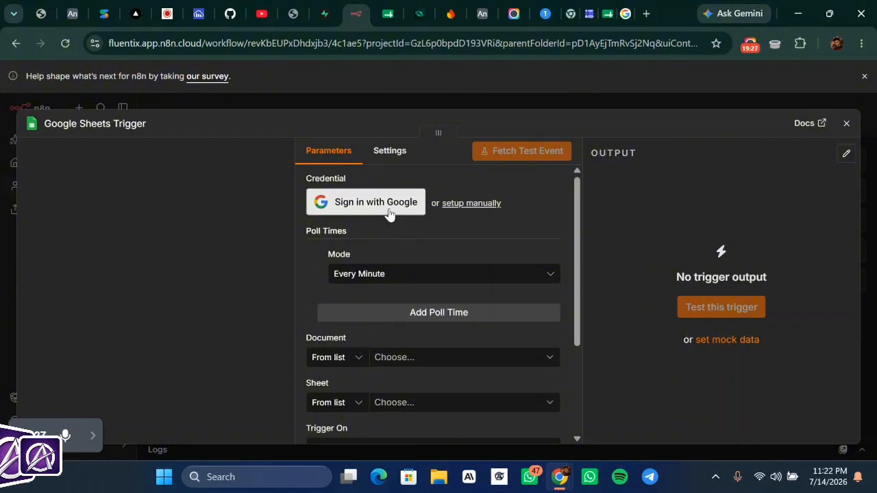
- Sign in with the first Google account and grant n8n access as the trigger's credential
{"action": "left_click", "coordinate": [389, 215]}
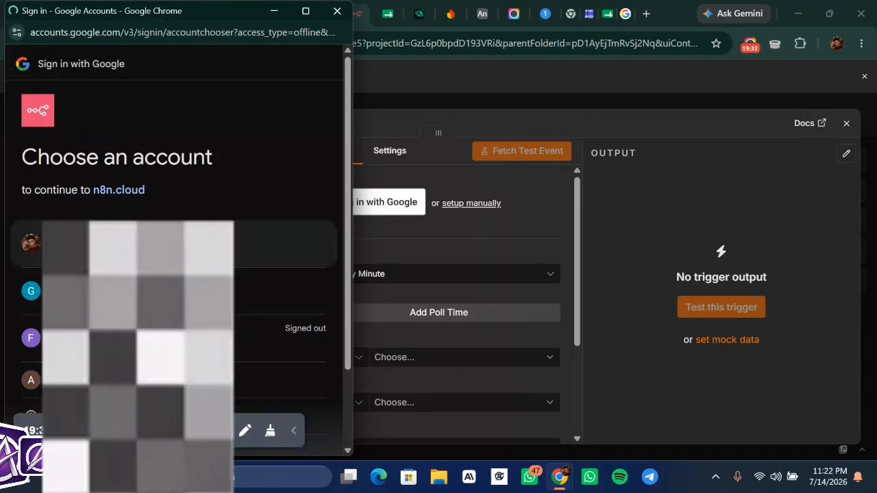
{"action": "left_click", "coordinate": [138, 244]}
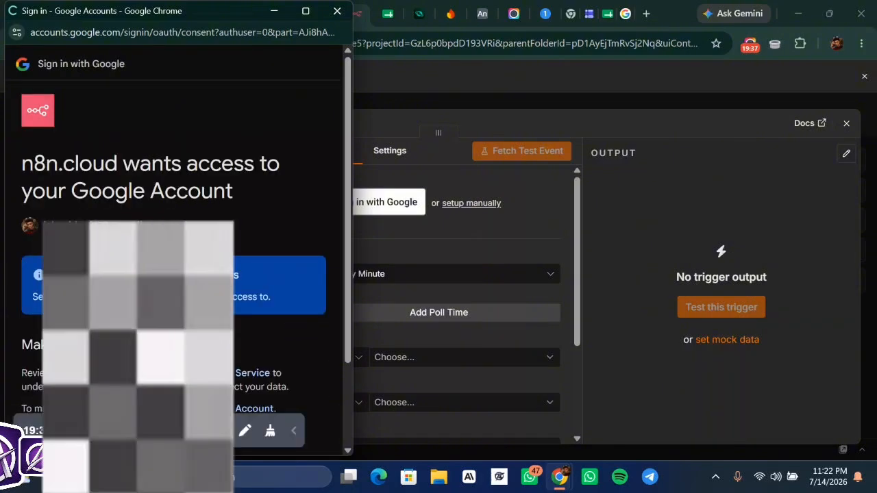
{"action": "scroll", "coordinate": [132, 262], "scroll_direction": "down", "scroll_amount": 2}
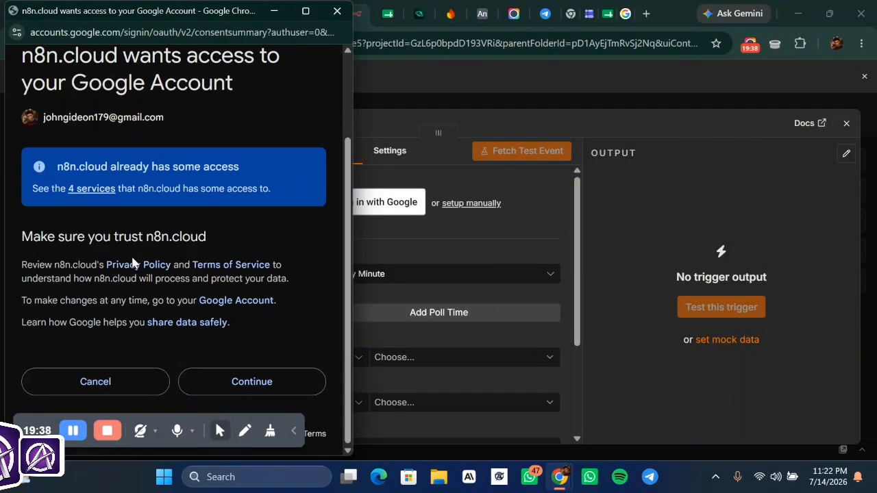
{"action": "left_click", "coordinate": [252, 383]}
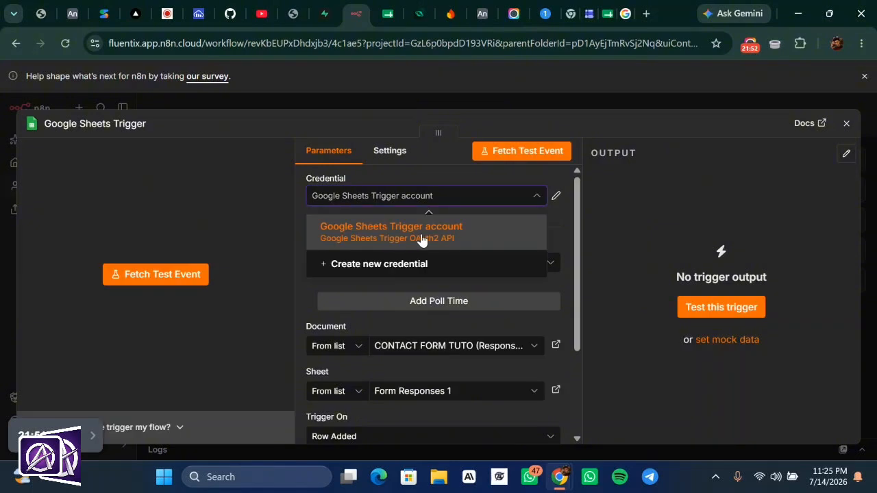
- Point the trigger at the CONTACT FORM TUTO (Responses) spreadsheet's Form Responses 1 sheet
{"action": "left_click", "coordinate": [449, 236]}
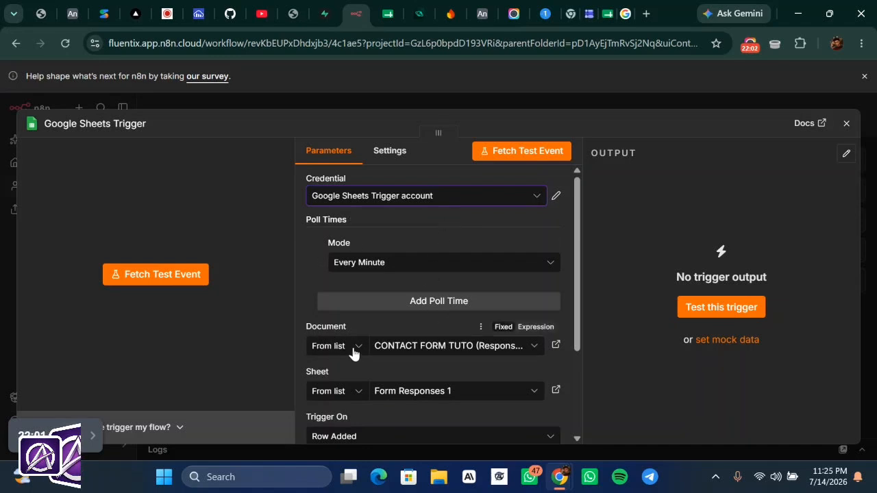
{"action": "left_click", "coordinate": [429, 352]}
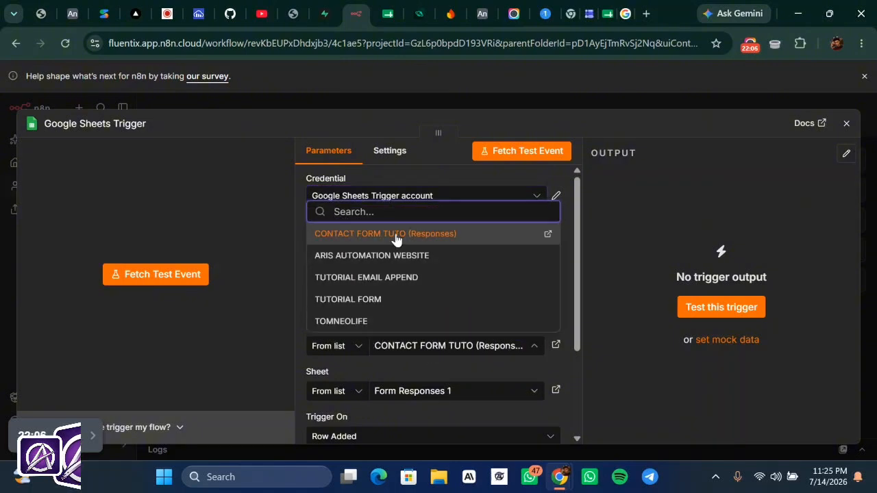
{"action": "left_click", "coordinate": [454, 235]}
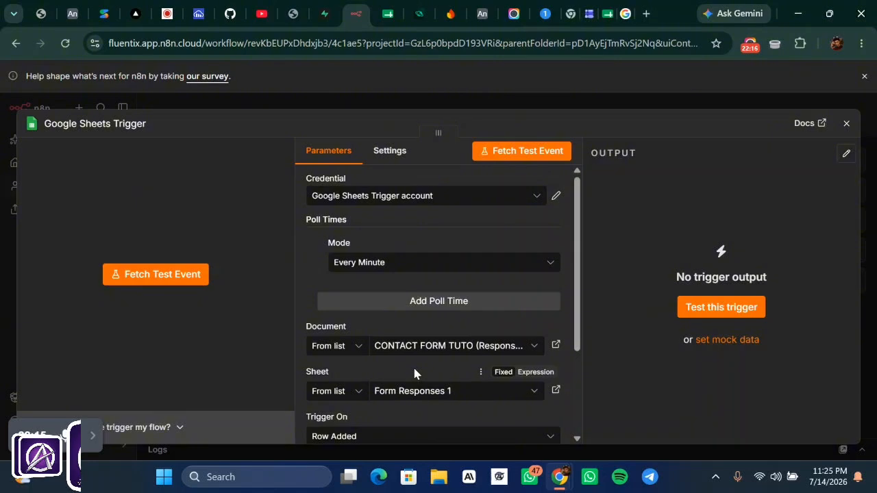
{"action": "scroll", "coordinate": [421, 388], "scroll_direction": "down", "scroll_amount": 1}
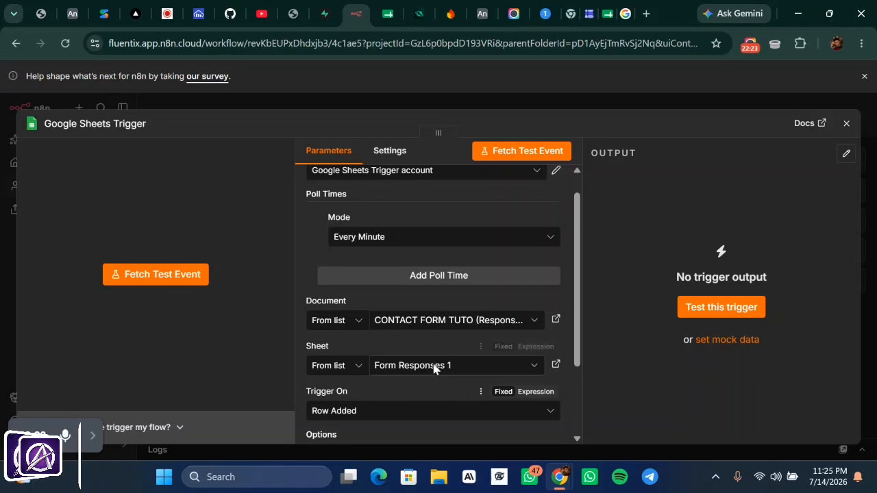
{"action": "left_click", "coordinate": [430, 366]}
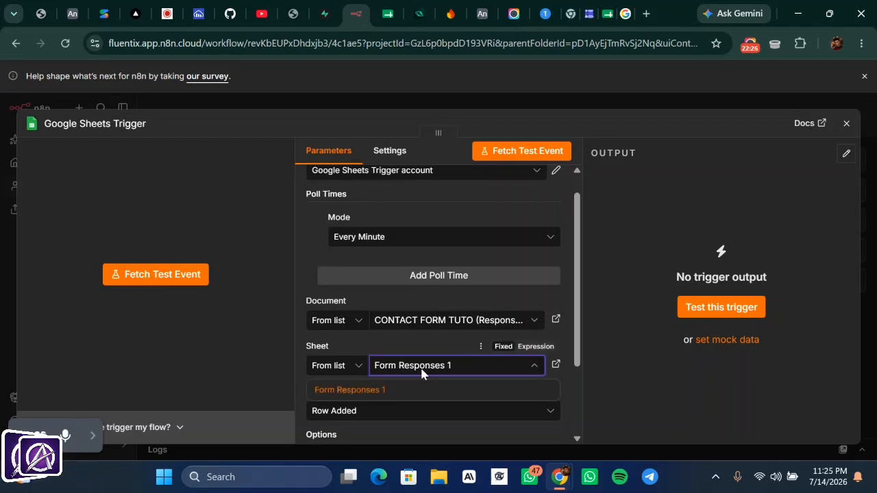
{"action": "left_click", "coordinate": [410, 395]}
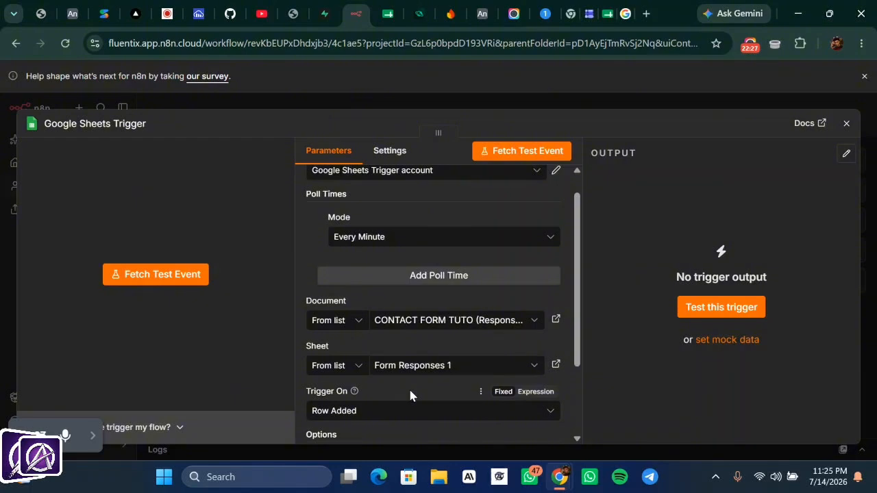
- Set the trigger's Trigger On event to Row Added
{"action": "scroll", "coordinate": [409, 395], "scroll_direction": "down", "scroll_amount": 1}
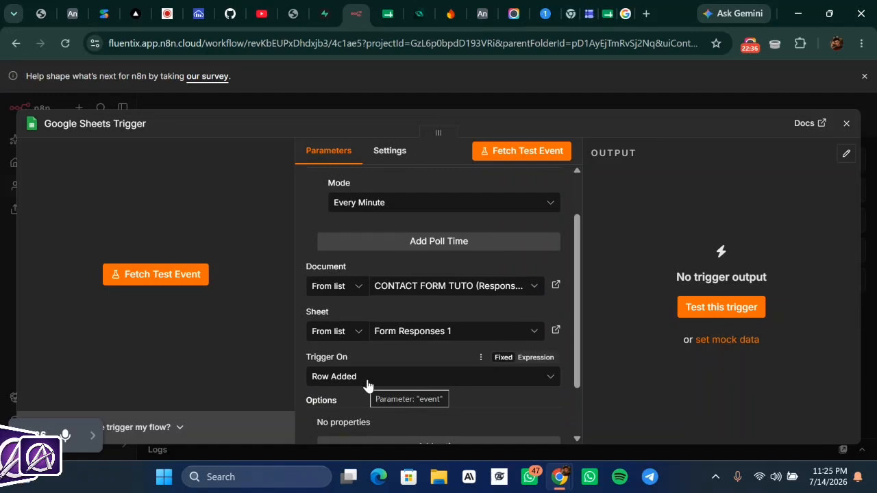
{"action": "left_click", "coordinate": [367, 385]}
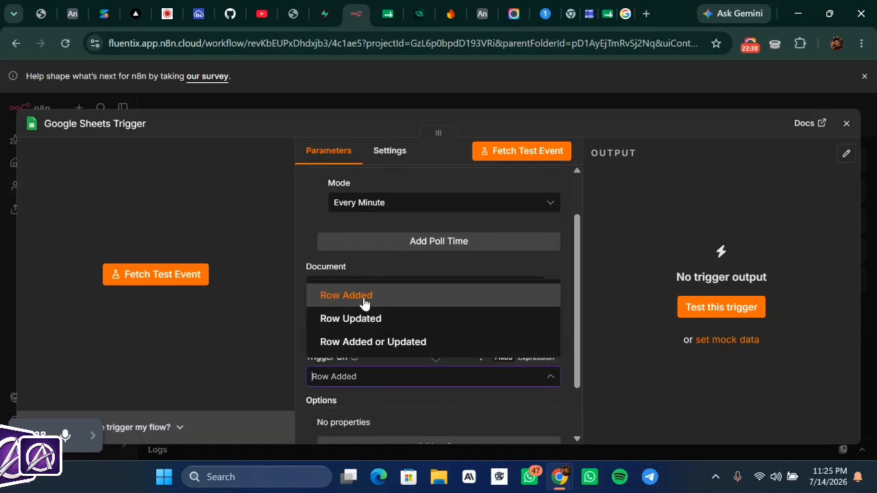
{"action": "left_click", "coordinate": [363, 302]}
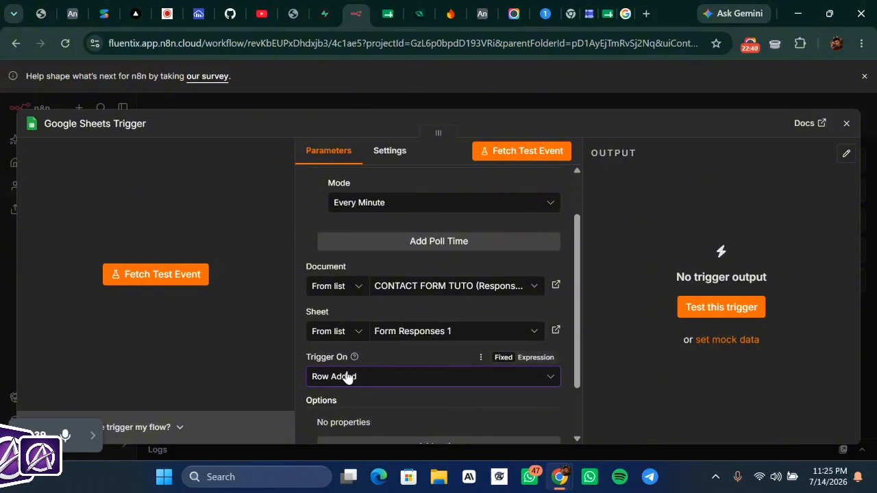
{"action": "scroll", "coordinate": [382, 384], "scroll_direction": "down", "scroll_amount": 1}
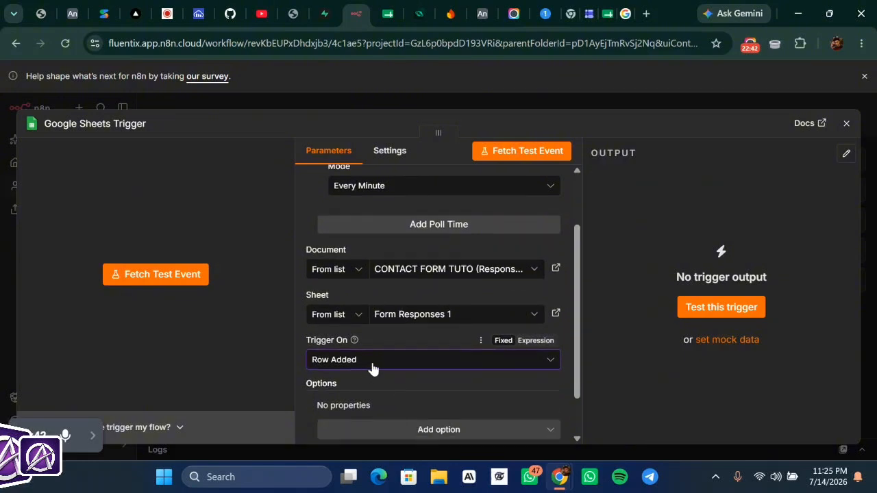
{"action": "left_click", "coordinate": [373, 369]}
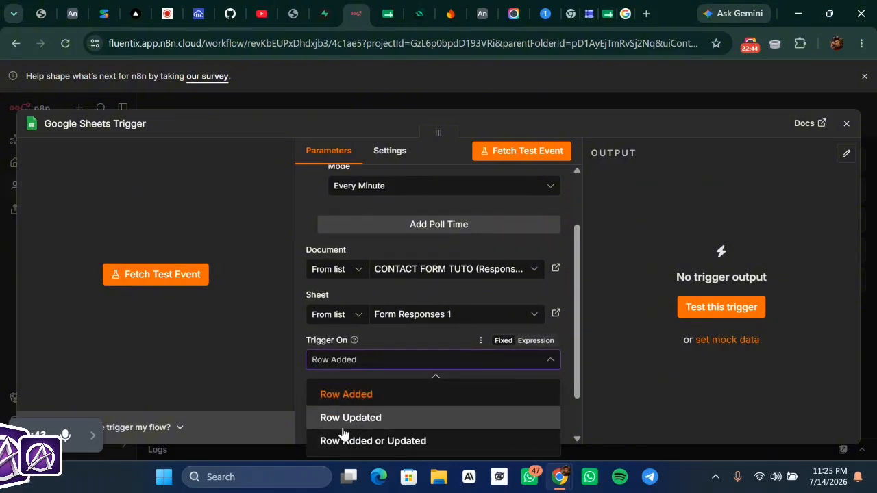
{"action": "left_click", "coordinate": [419, 391]}
{"action": "scroll", "coordinate": [419, 387], "scroll_direction": "down", "scroll_amount": 1}
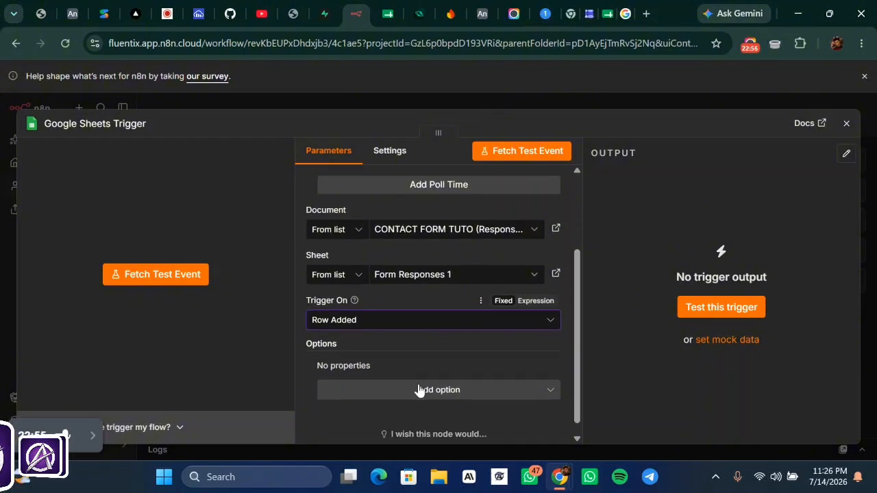
{"action": "scroll", "coordinate": [419, 390], "scroll_direction": "down", "scroll_amount": 1}
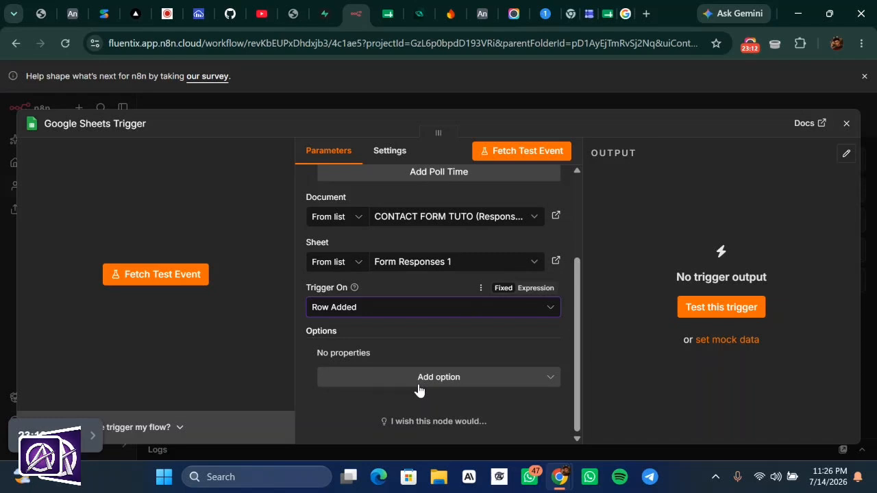
- Fetch a test event, dismiss the 'No Google Sheets data found' message, and close the trigger panel
{"action": "left_click", "coordinate": [194, 275]}
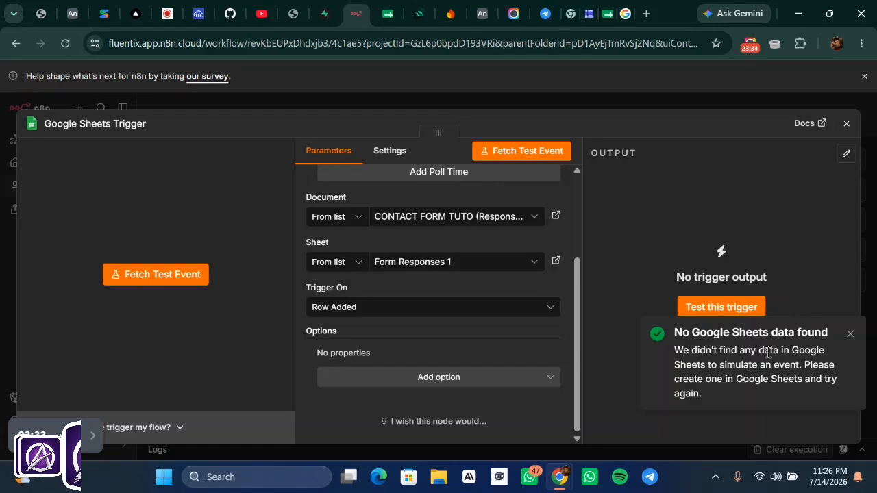
{"action": "left_click", "coordinate": [849, 336]}
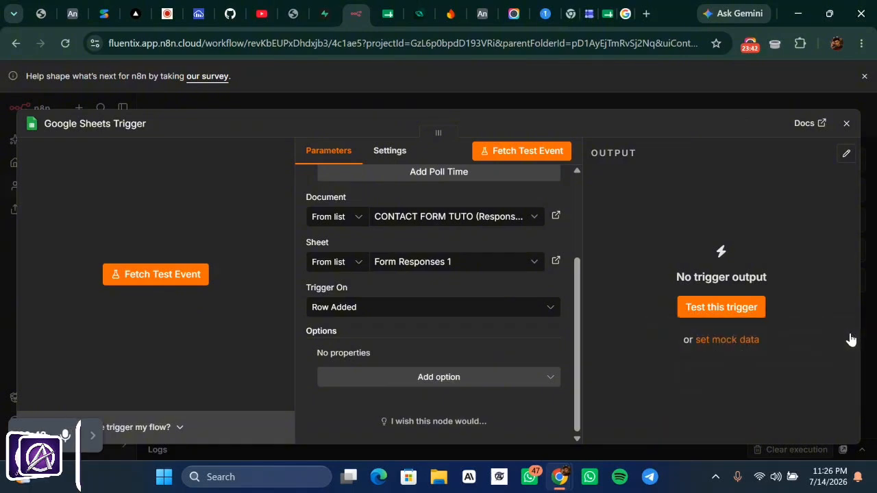
{"action": "left_click", "coordinate": [682, 105]}
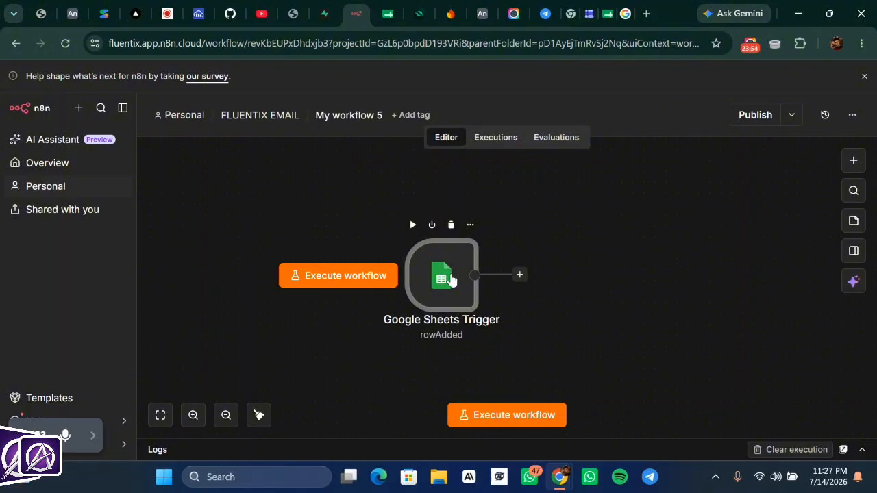
- Reopen the Google Sheets Trigger node, then switch to the CONTACT FORM TUTO (Responses) spreadsheet tab
{"action": "double_click", "coordinate": [450, 279]}
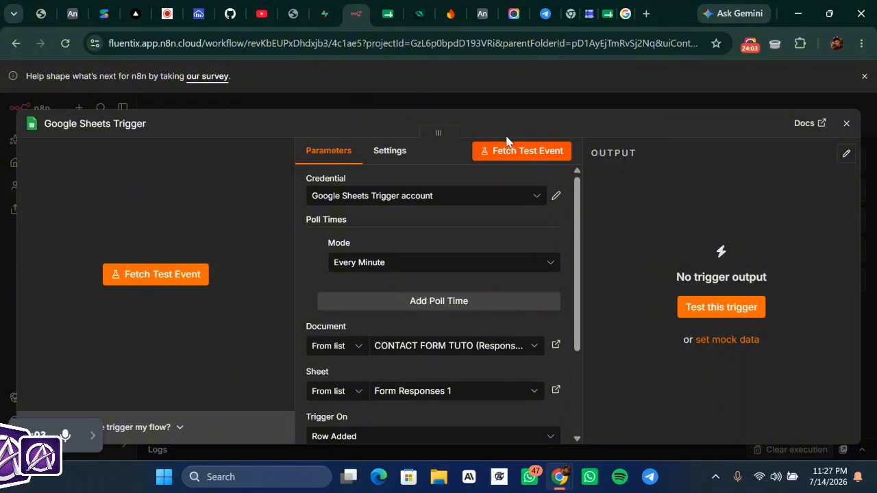
{"action": "left_click", "coordinate": [607, 13]}
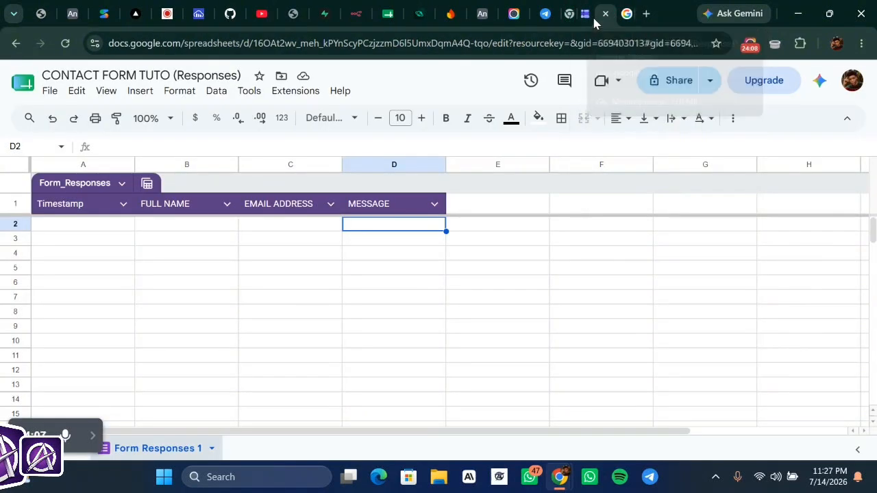
- Publish the CONTACT FORM TUTO form to anyone with the link
{"action": "left_click", "coordinate": [585, 15]}
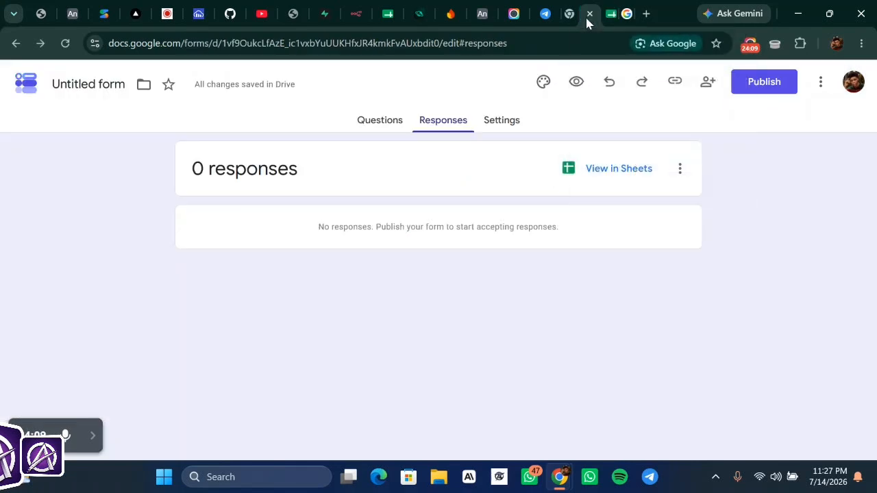
{"action": "left_click", "coordinate": [381, 122]}
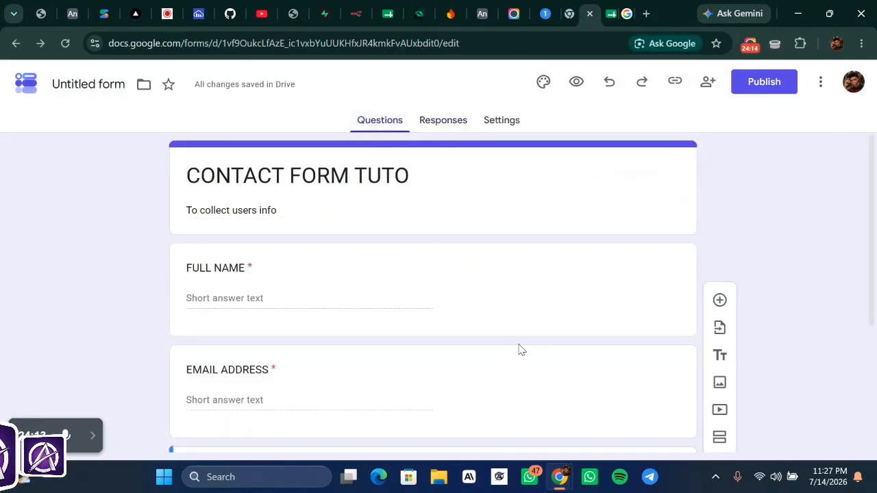
{"action": "scroll", "coordinate": [518, 348], "scroll_direction": "down", "scroll_amount": 1}
{"action": "scroll", "coordinate": [525, 339], "scroll_direction": "down", "scroll_amount": 1}
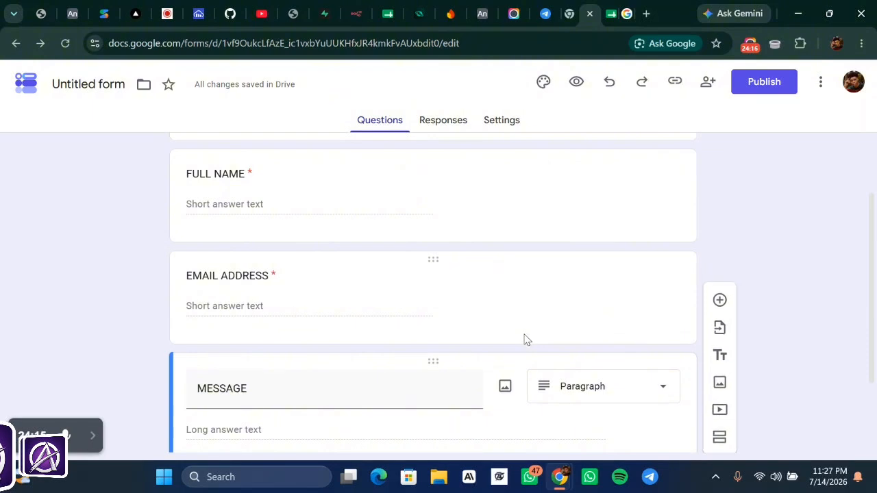
{"action": "left_click", "coordinate": [865, 215]}
{"action": "left_click", "coordinate": [806, 208]}
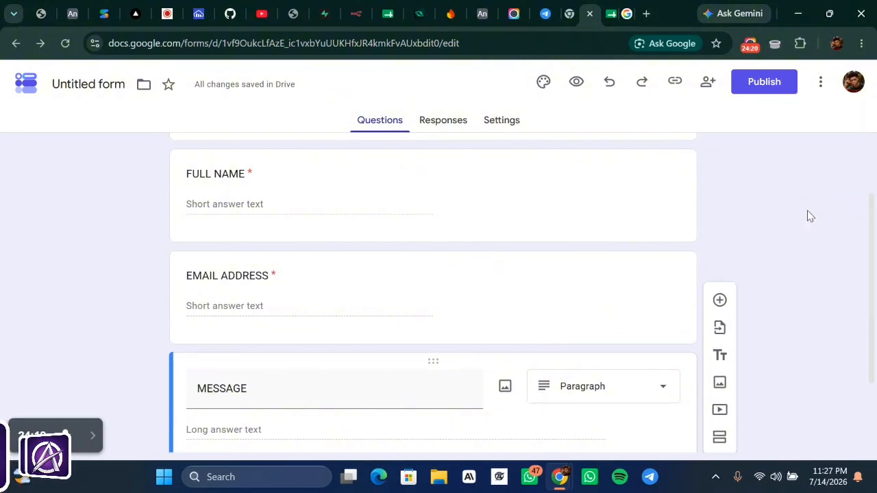
{"action": "scroll", "coordinate": [787, 222], "scroll_direction": "up", "scroll_amount": 1}
{"action": "scroll", "coordinate": [558, 339], "scroll_direction": "down", "scroll_amount": 2}
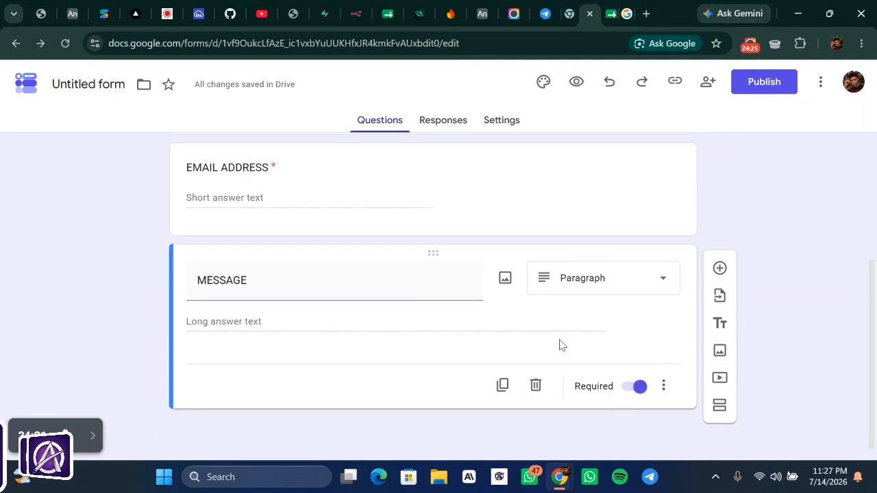
{"action": "left_click", "coordinate": [767, 89]}
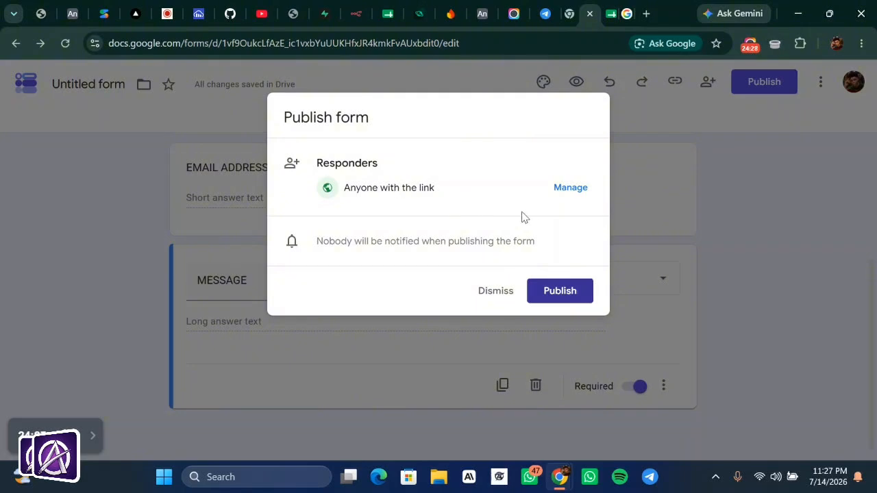
{"action": "left_click", "coordinate": [560, 290]}
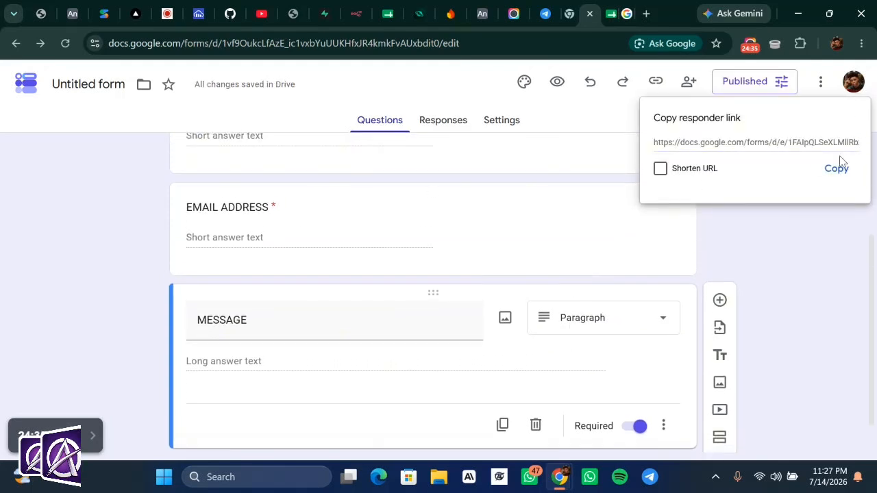
- Copy the responder link and load the live form in a new tab, dismissing the autosave notice
{"action": "left_click", "coordinate": [836, 170]}
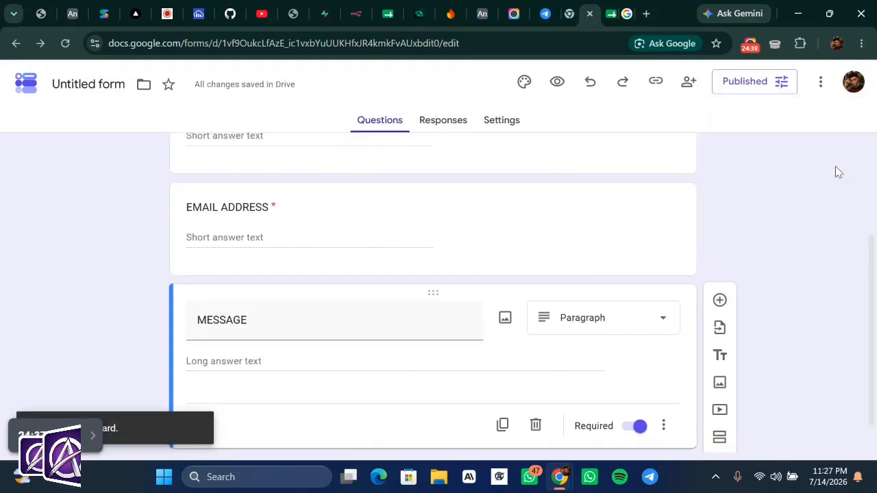
{"action": "left_click", "coordinate": [643, 12]}
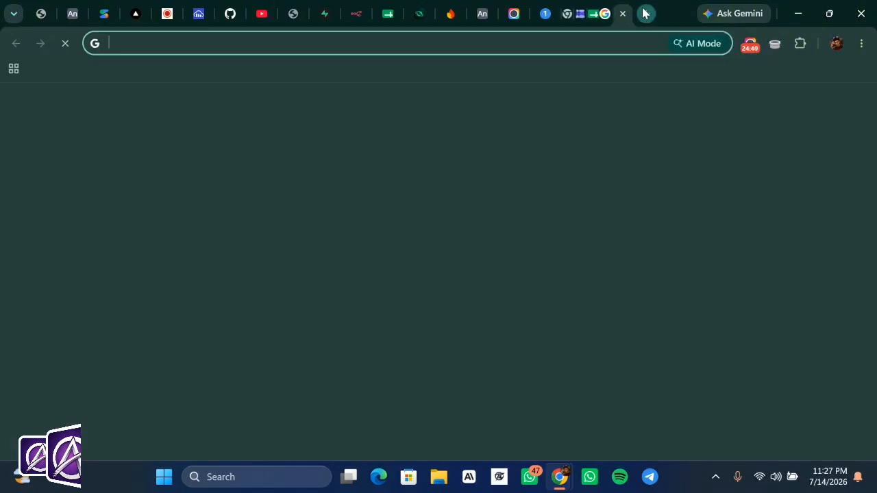
{"action": "left_click", "coordinate": [505, 46]}
{"action": "key", "text": "ctrl+v"}
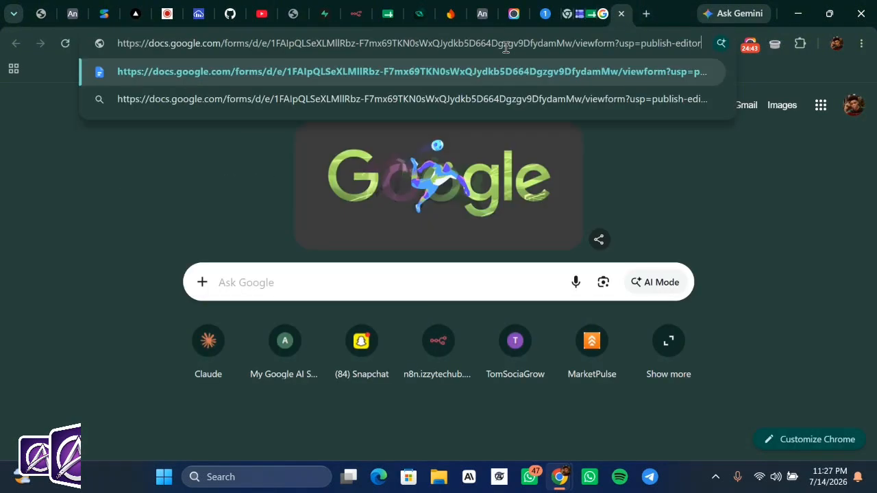
{"action": "key", "text": "Return"}
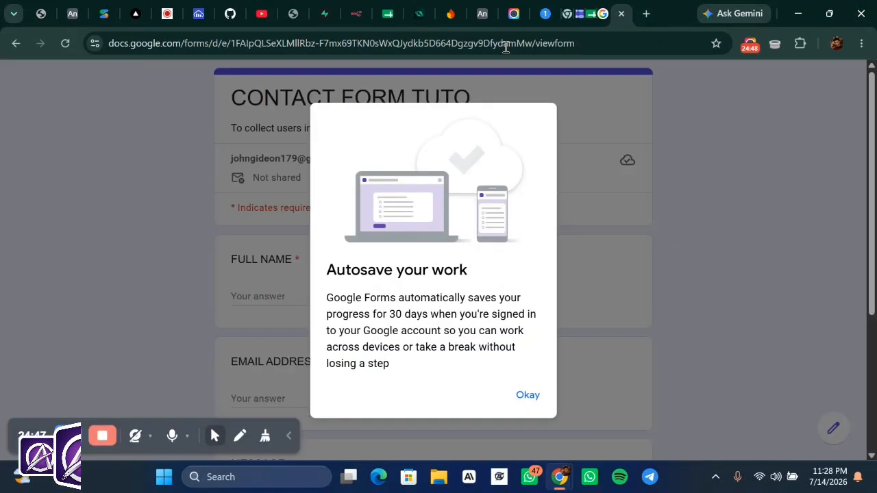
{"action": "left_click", "coordinate": [517, 395]}
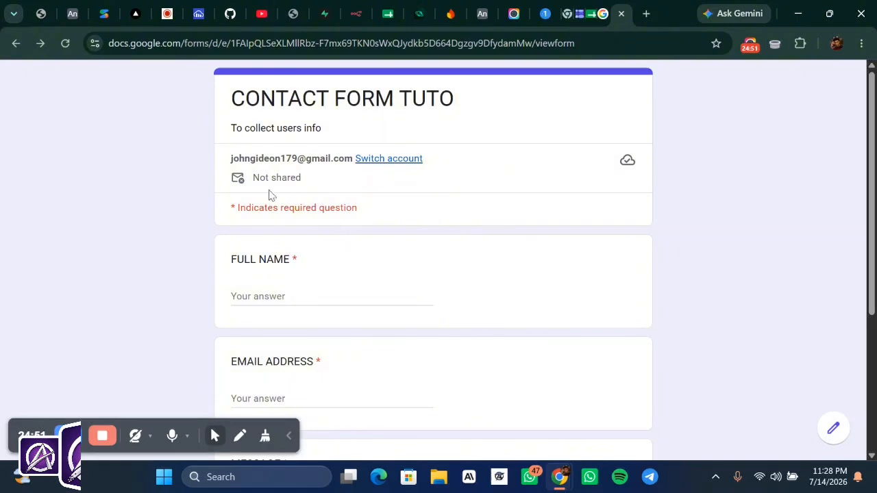
{"action": "left_click_drag", "start_coordinate": [429, 234], "coordinate": [530, 331]}
{"action": "scroll", "coordinate": [529, 330], "scroll_direction": "down", "scroll_amount": 2}
{"action": "scroll", "coordinate": [529, 334], "scroll_direction": "down", "scroll_amount": 2}
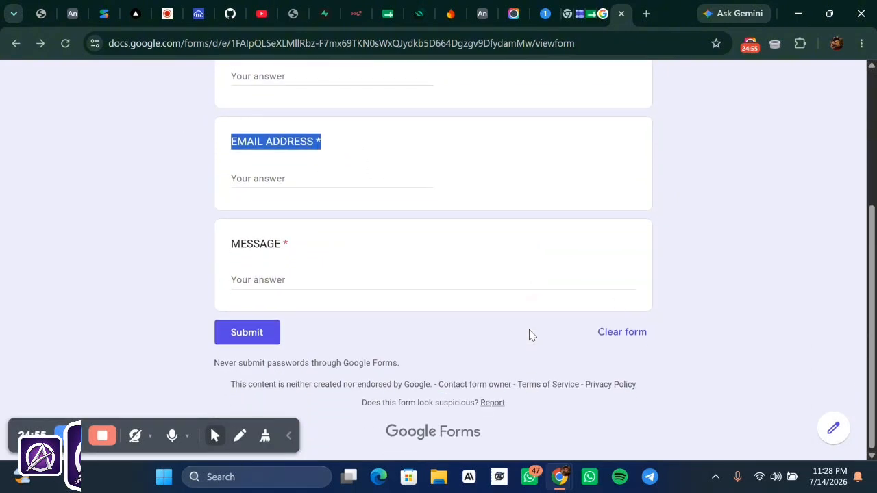
{"action": "left_click", "coordinate": [809, 293]}
{"action": "scroll", "coordinate": [495, 265], "scroll_direction": "up", "scroll_amount": 3}
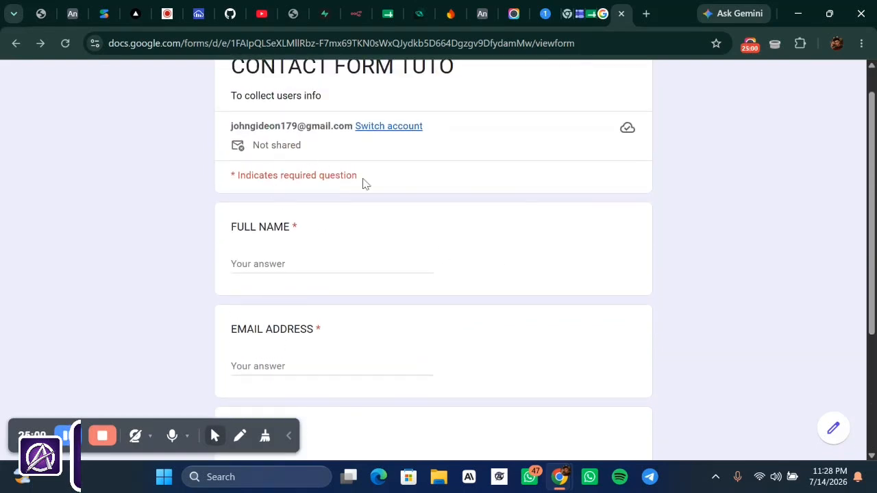
{"action": "scroll", "coordinate": [364, 182], "scroll_direction": "up", "scroll_amount": 1}
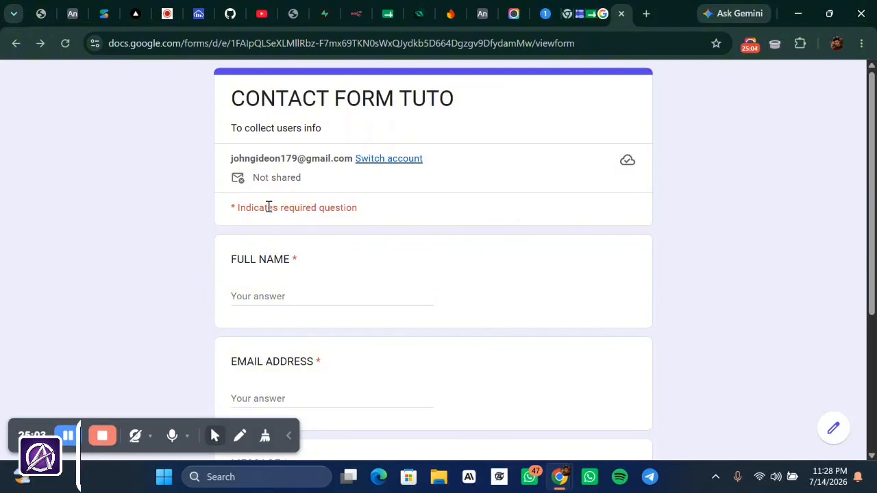
- Enter the respondent's full name and pick the suggested e-mail address
{"action": "left_click", "coordinate": [325, 292]}
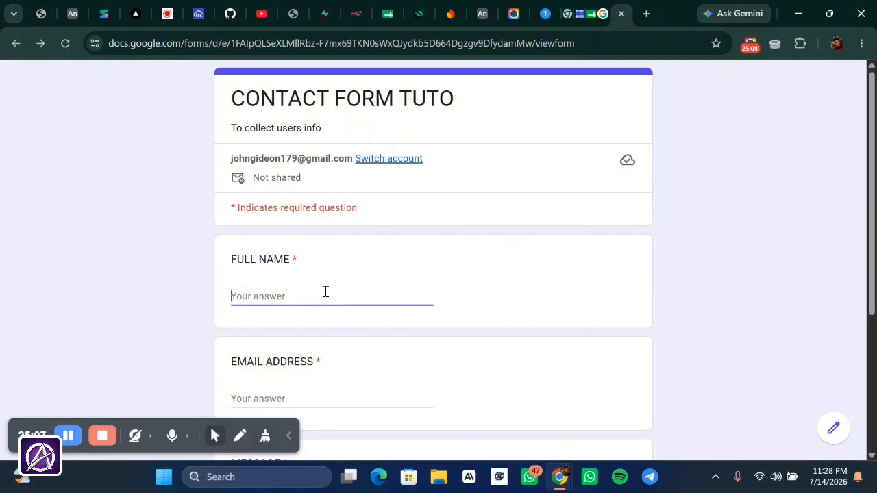
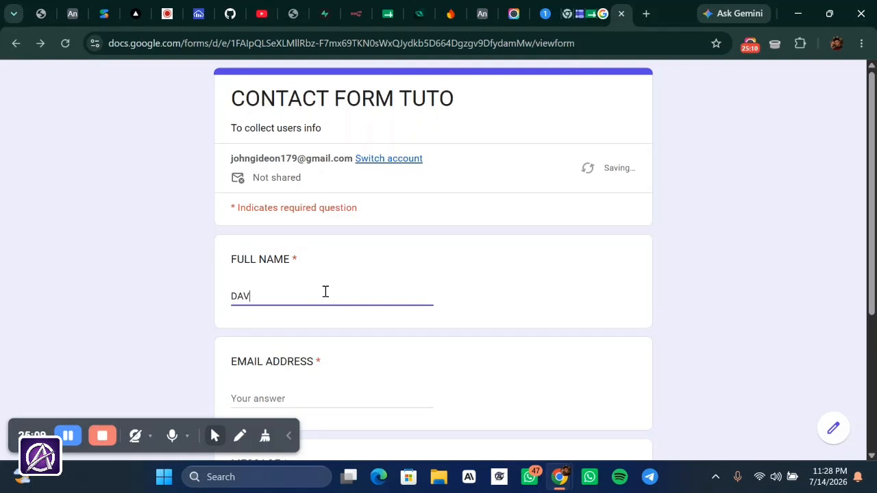
{"action": "scroll", "coordinate": [325, 292], "scroll_direction": "down", "scroll_amount": 2}
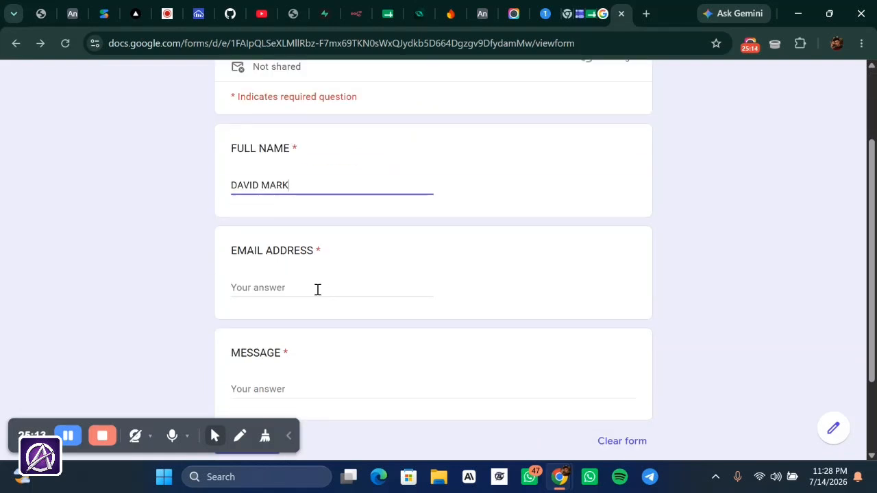
{"action": "left_click", "coordinate": [317, 289]}
{"action": "type", "text": "J"}
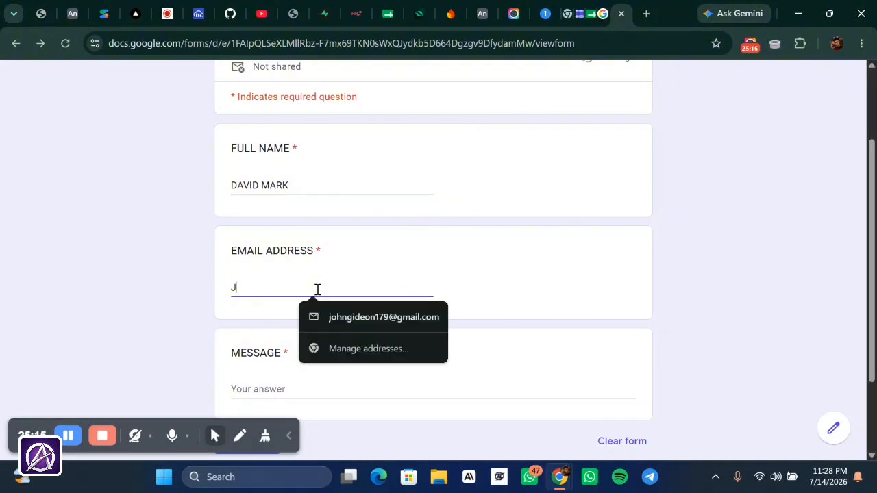
{"action": "left_click", "coordinate": [394, 317]}
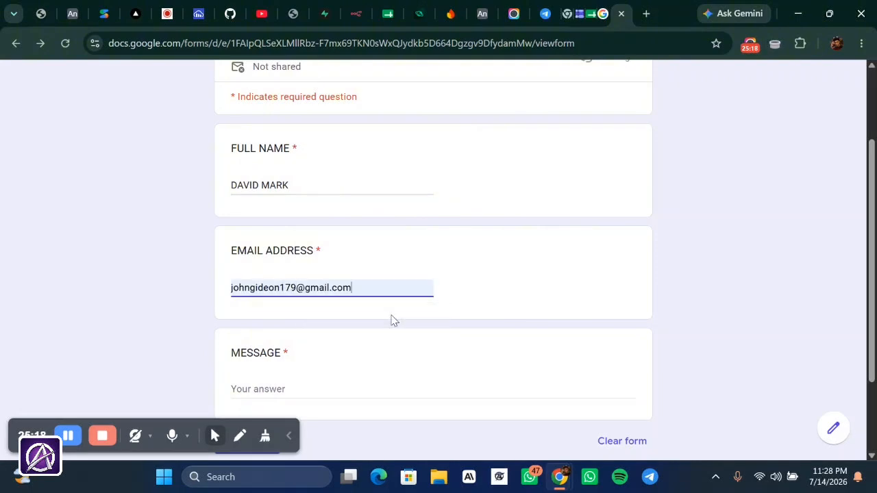
- Enter the message 'I WANT TO KNOW MORE' and submit the response
{"action": "left_click", "coordinate": [351, 379]}
{"action": "type", "text": "I"}
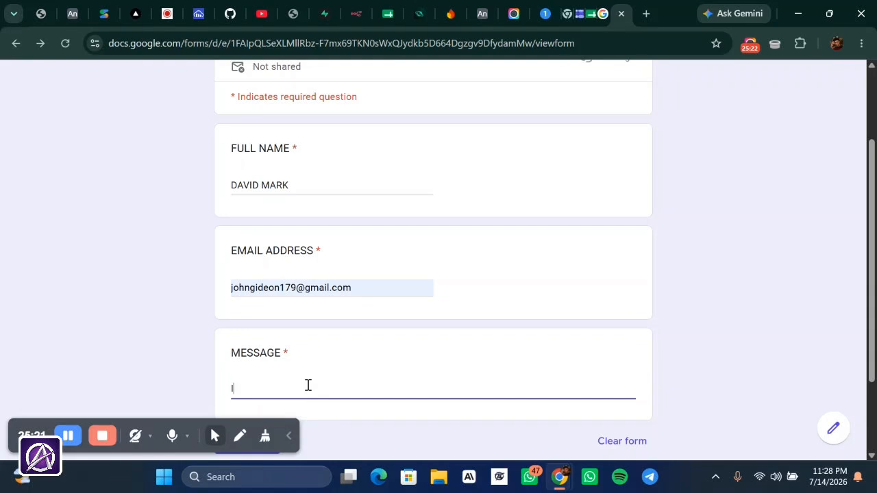
{"action": "type", "text": " WANT TO KNOW M"}
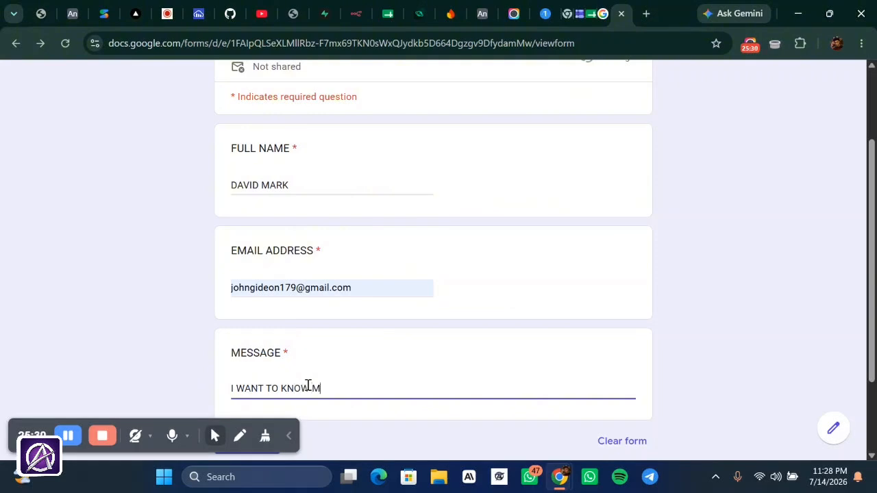
{"action": "type", "text": "ORE"}
{"action": "left_click", "coordinate": [696, 279]}
{"action": "scroll", "coordinate": [644, 309], "scroll_direction": "down", "scroll_amount": 3}
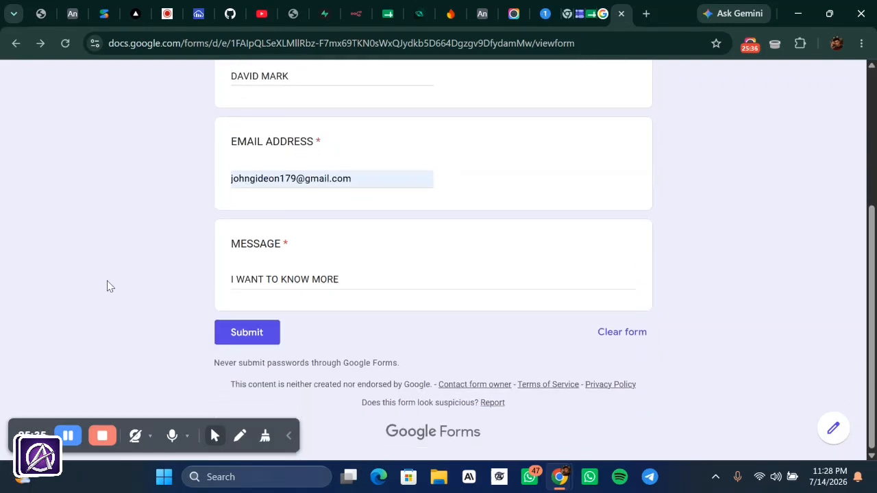
{"action": "left_click", "coordinate": [248, 340]}
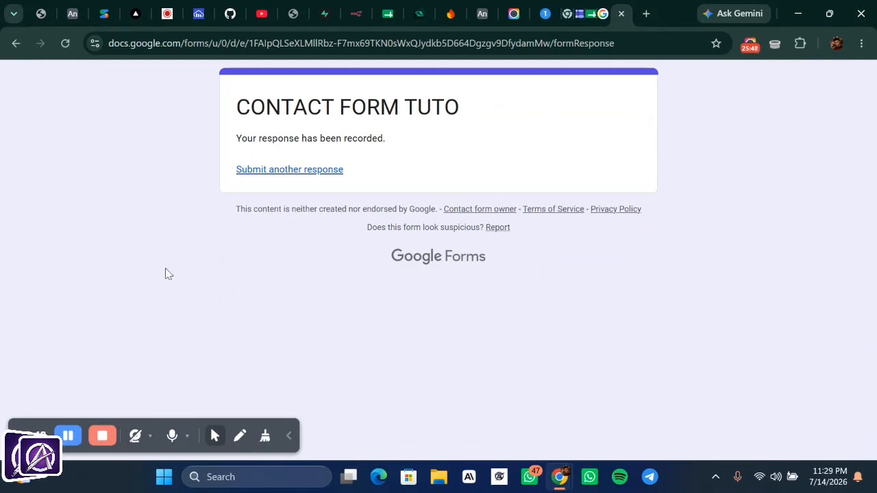
- Back in n8n, reopen the Google Sheets Trigger and fetch a test event returning the new response row
{"action": "left_click", "coordinate": [357, 13]}
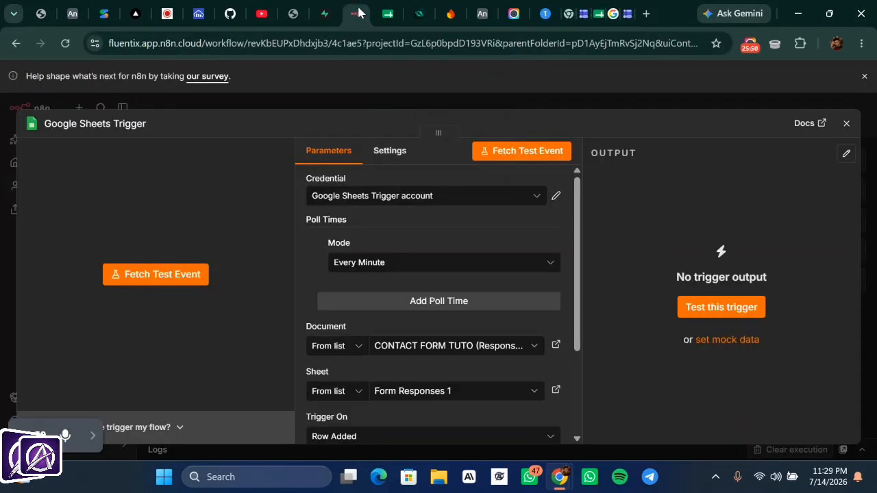
{"action": "left_click", "coordinate": [590, 102]}
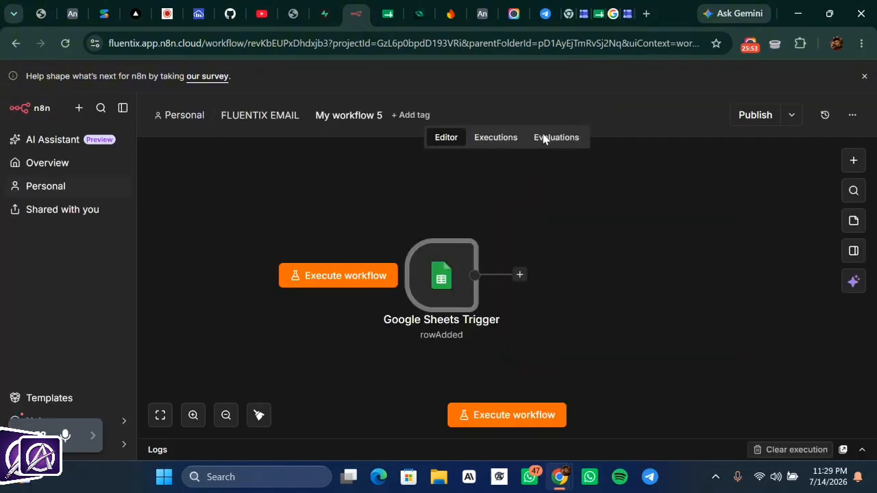
{"action": "left_click", "coordinate": [497, 139]}
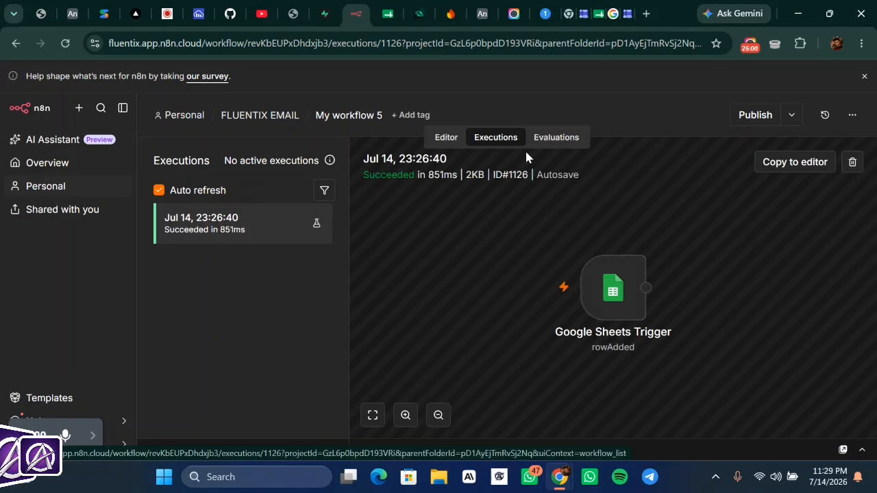
{"action": "left_click", "coordinate": [443, 138]}
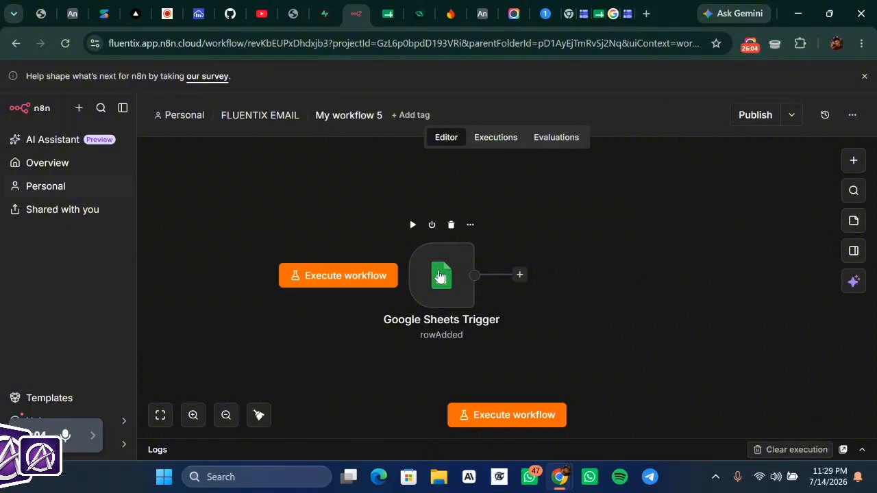
{"action": "double_click", "coordinate": [439, 276]}
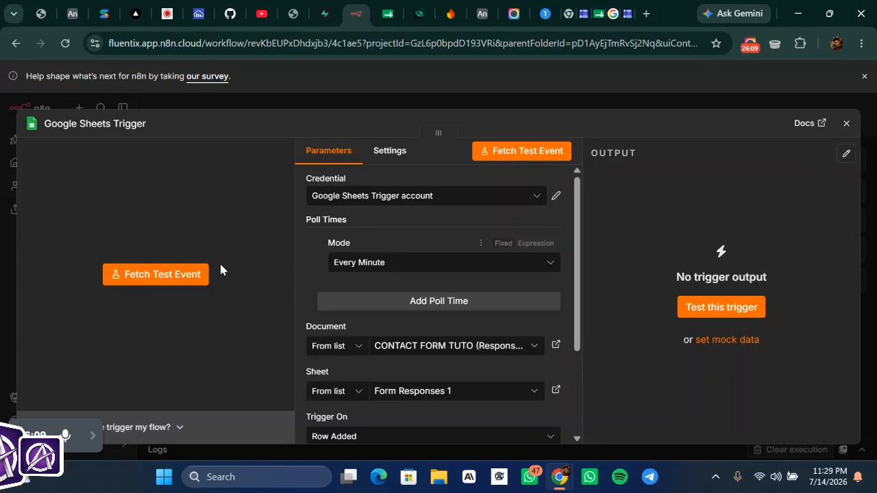
{"action": "left_click", "coordinate": [191, 278]}
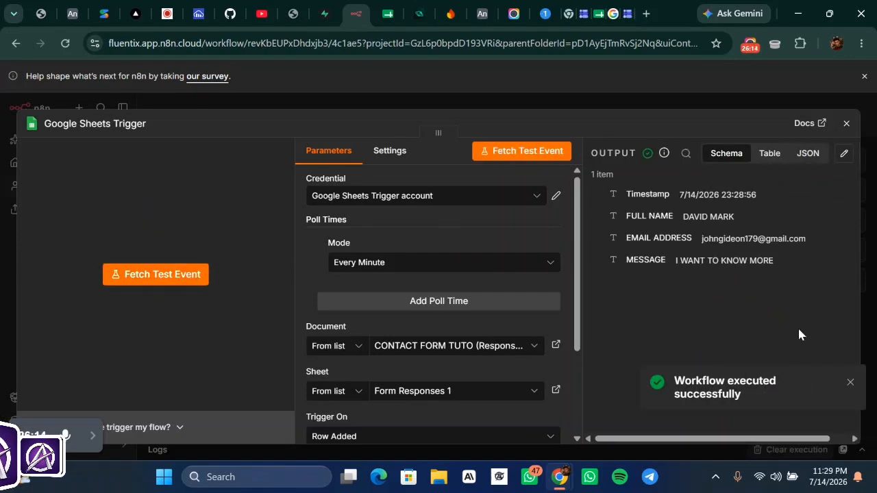
{"action": "left_click", "coordinate": [850, 382]}
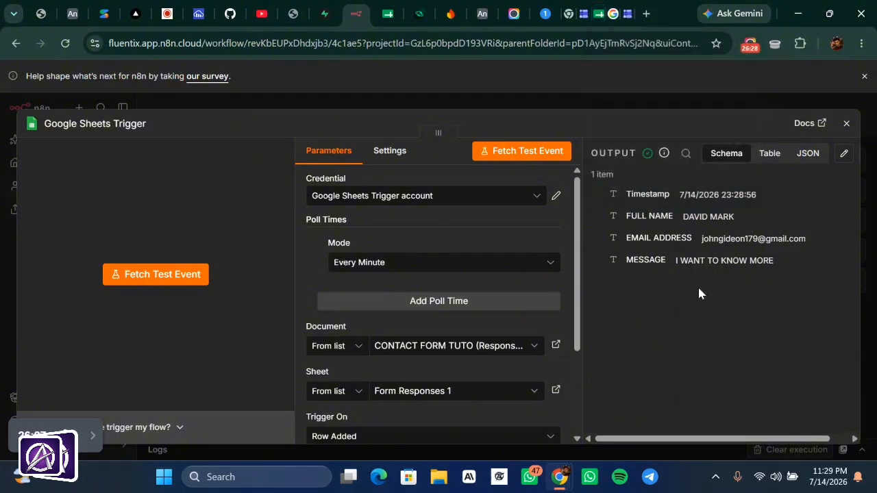
- Open the CONTACT FORM TUTO (Responses) sheet and review row 2's timestamp, name, e-mail and message
{"action": "left_click", "coordinate": [583, 15]}
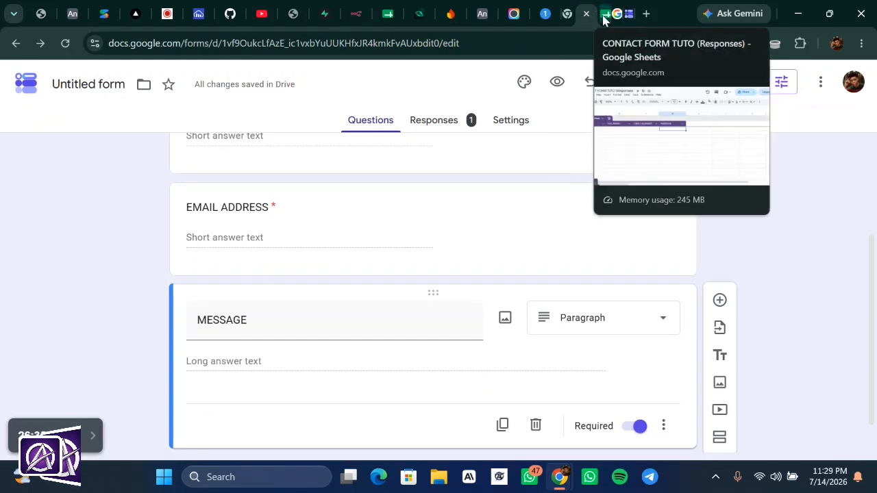
{"action": "left_click", "coordinate": [602, 18]}
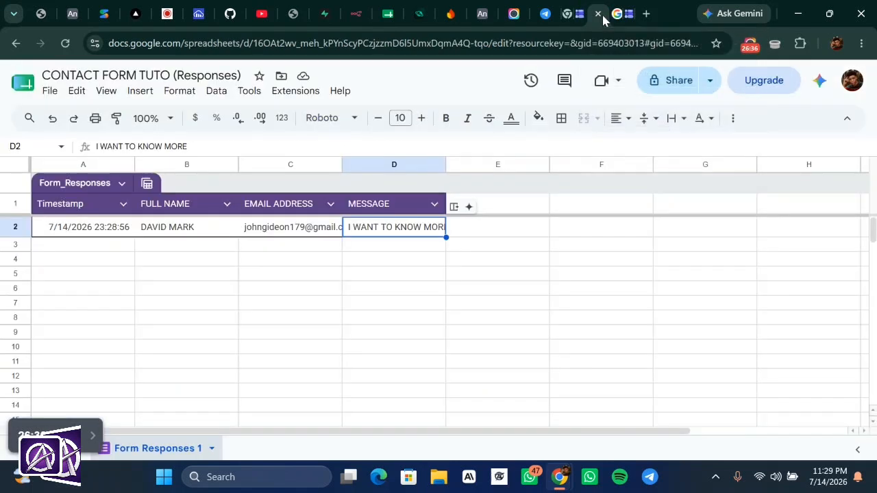
{"action": "left_click", "coordinate": [512, 231]}
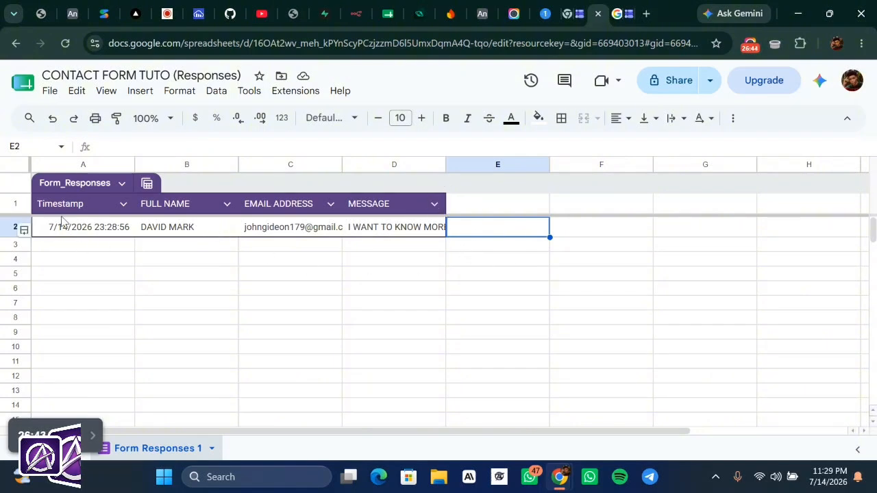
{"action": "left_click", "coordinate": [92, 235]}
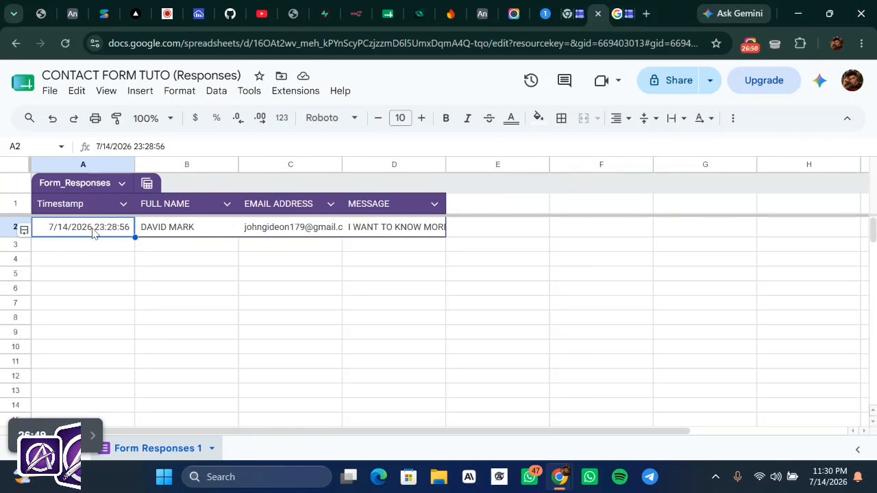
{"action": "left_click", "coordinate": [199, 235]}
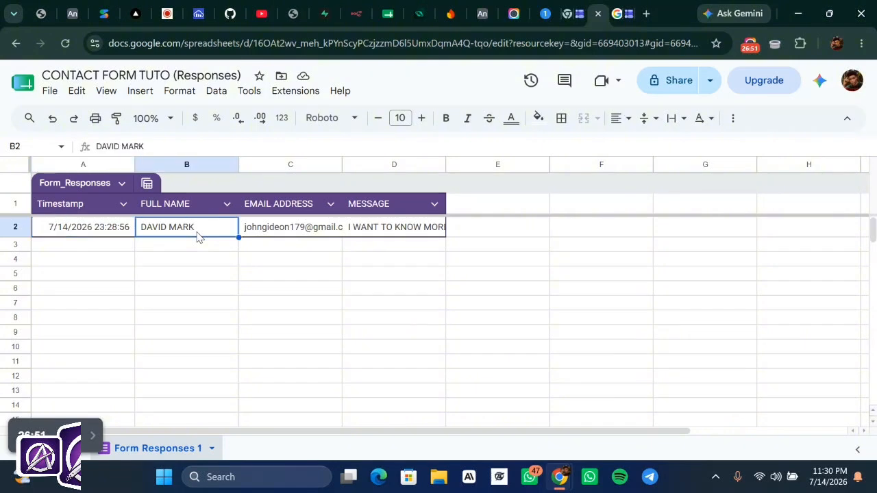
{"action": "left_click", "coordinate": [296, 233]}
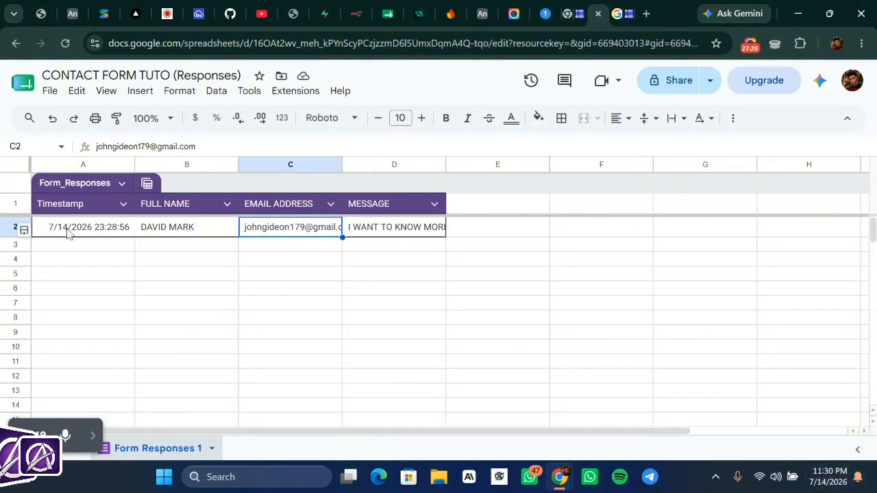
{"action": "left_click", "coordinate": [399, 213]}
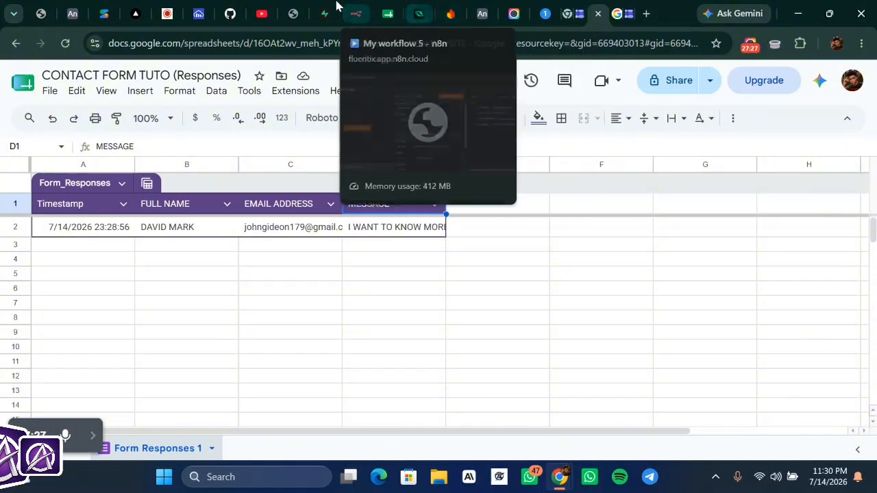
- Close the trigger panel in n8n to view My workflow 5, where the Google Sheets Trigger passes 1 item
{"action": "left_click", "coordinate": [360, 10]}
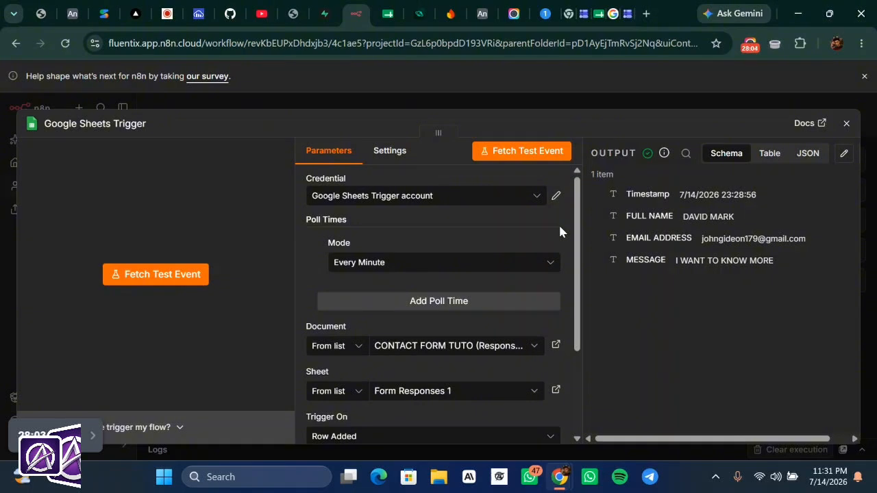
{"action": "left_click", "coordinate": [588, 106]}
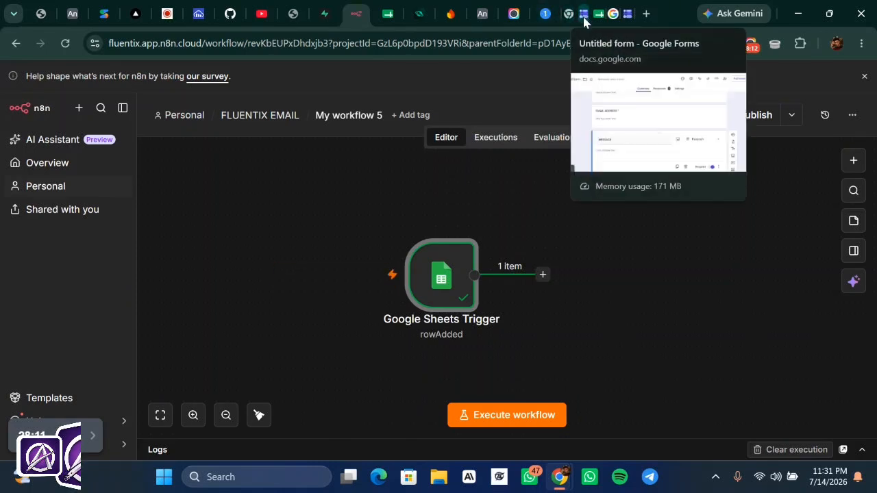
{"action": "left_click", "coordinate": [93, 435]}
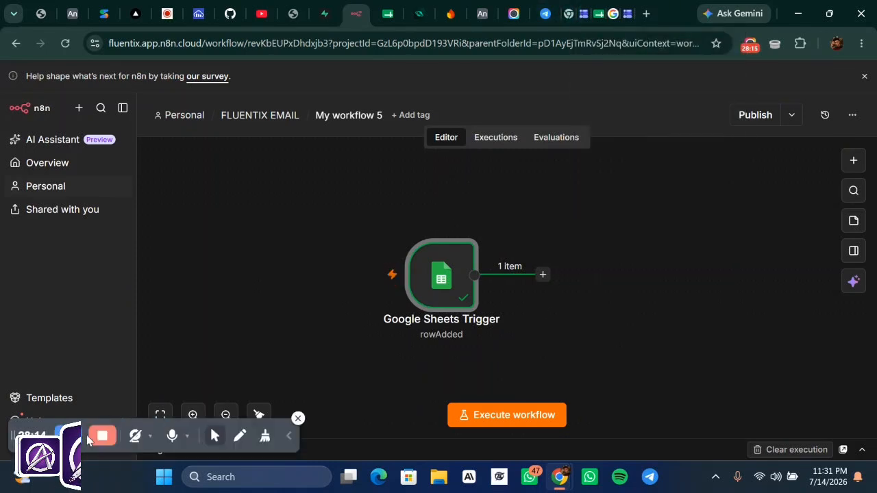
{"action": "left_click", "coordinate": [289, 437]}
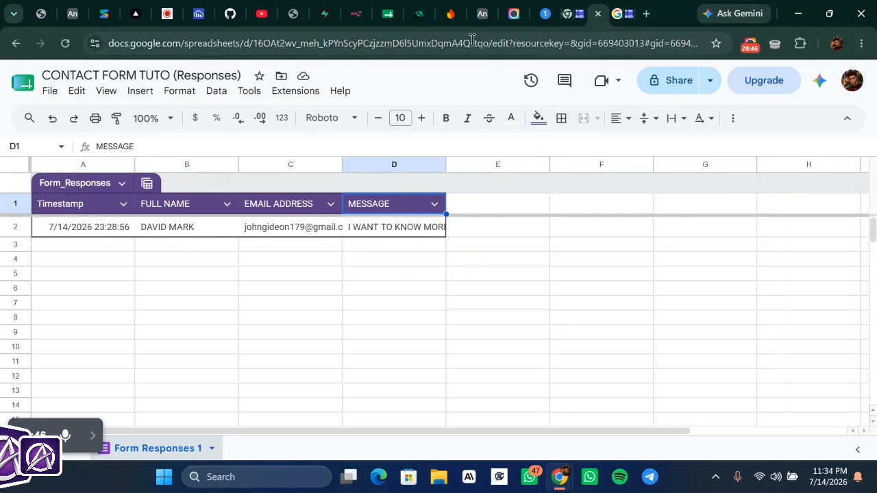
{"action": "left_click", "coordinate": [363, 15]}
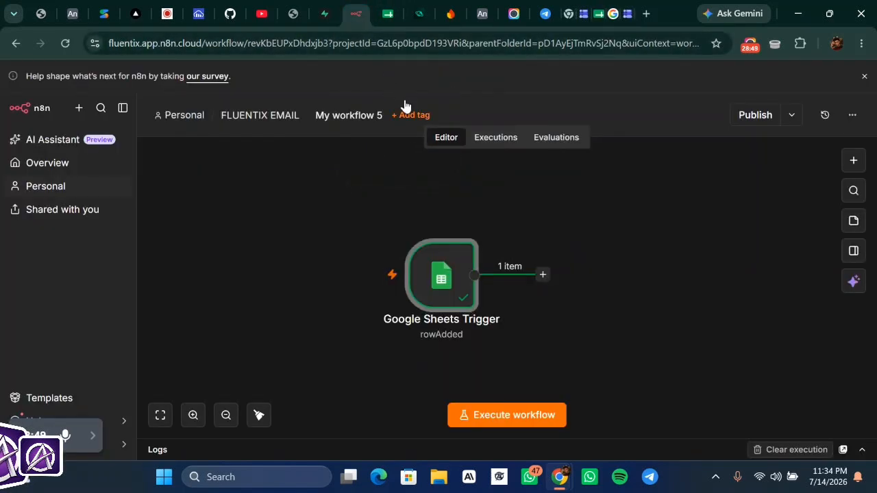
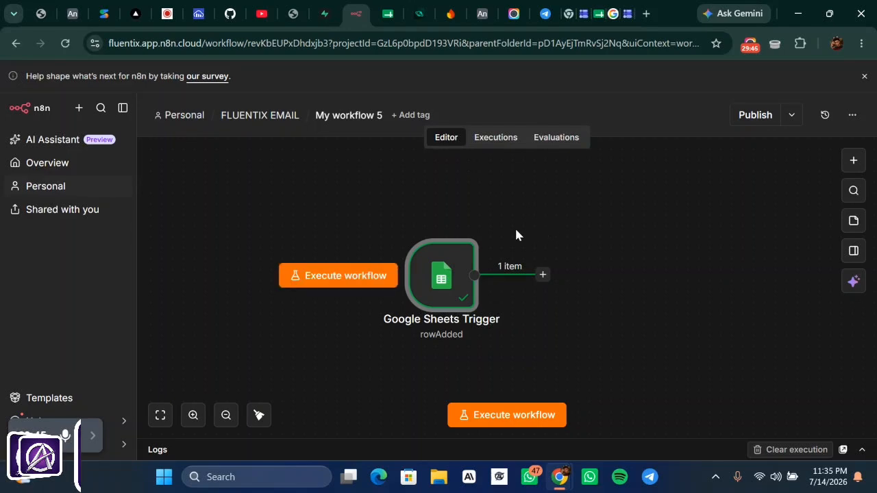
- Nudge the Google Sheets Trigger node a little to the left on the canvas
{"action": "mouse_move", "coordinate": [442, 257]}
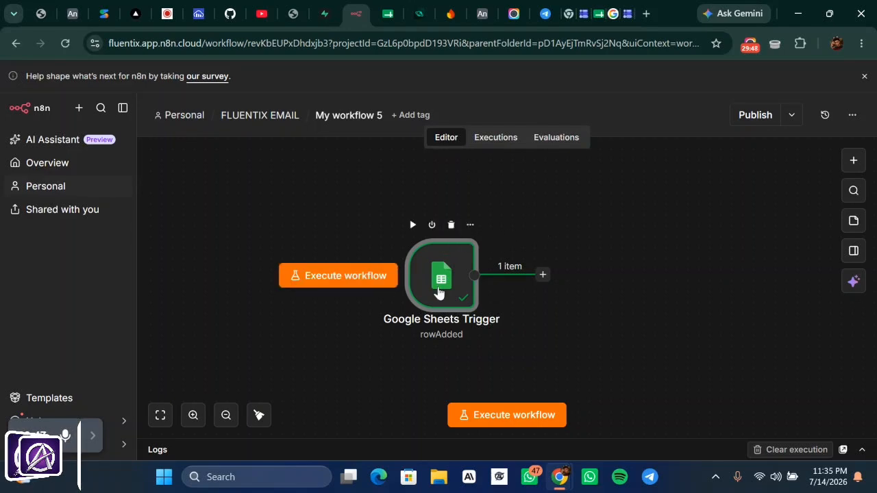
{"action": "left_click_drag", "start_coordinate": [439, 293], "coordinate": [361, 277]}
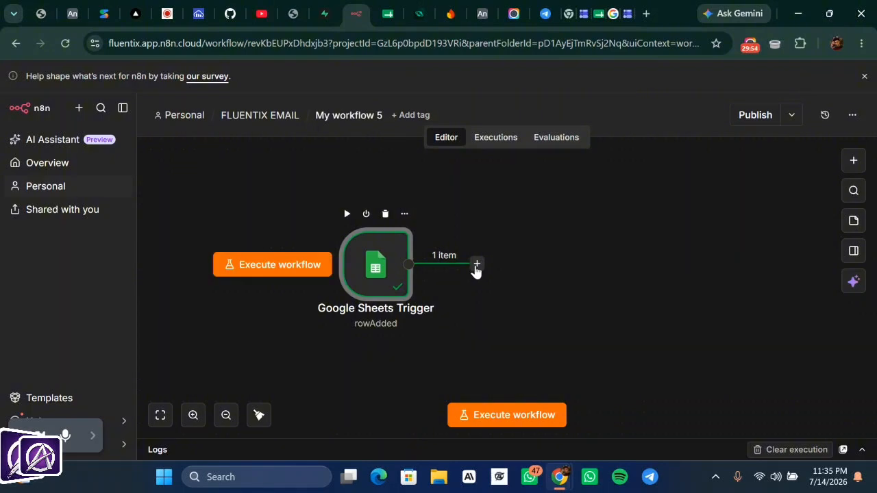
- Add a Gmail 'Send a message' action as the next node after the Google Sheets Trigger
{"action": "left_click", "coordinate": [475, 265]}
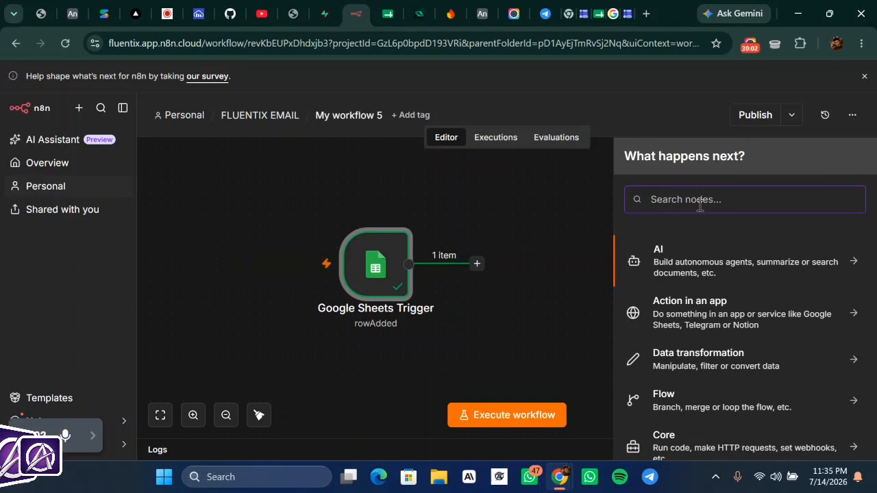
{"action": "type", "text": "GM"}
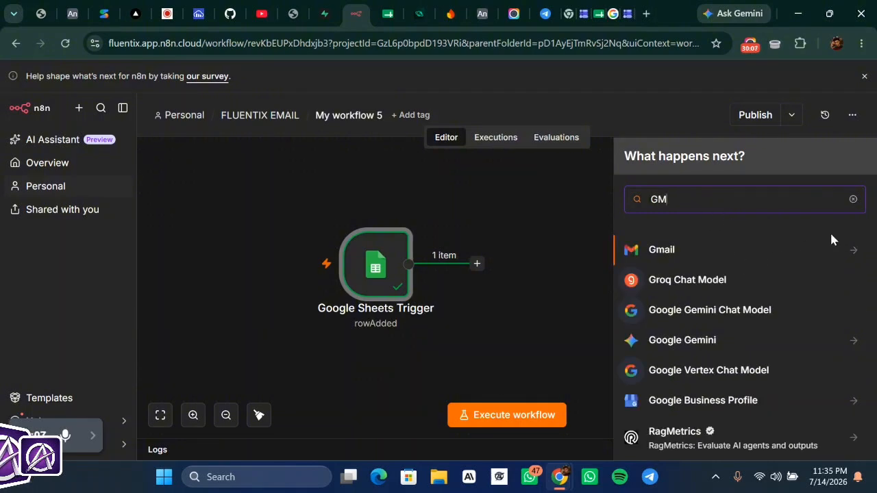
{"action": "left_click", "coordinate": [706, 250]}
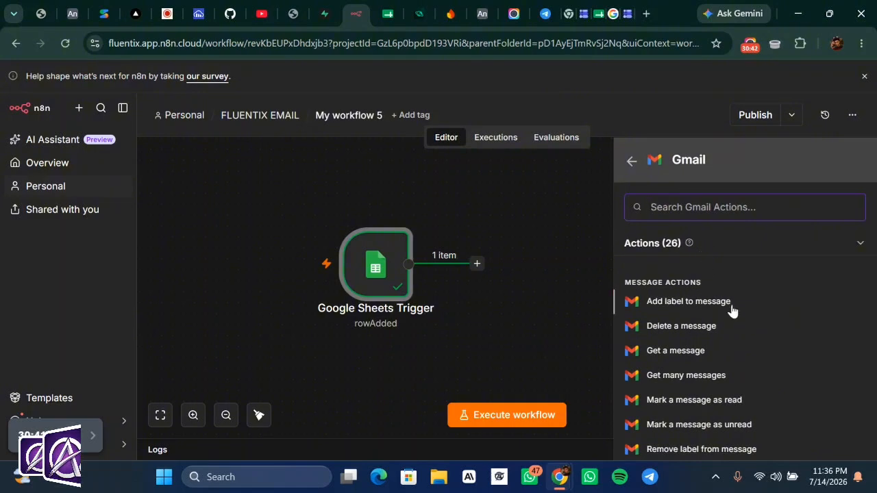
{"action": "scroll", "coordinate": [732, 311], "scroll_direction": "down", "scroll_amount": 1}
{"action": "scroll", "coordinate": [730, 309], "scroll_direction": "down", "scroll_amount": 2}
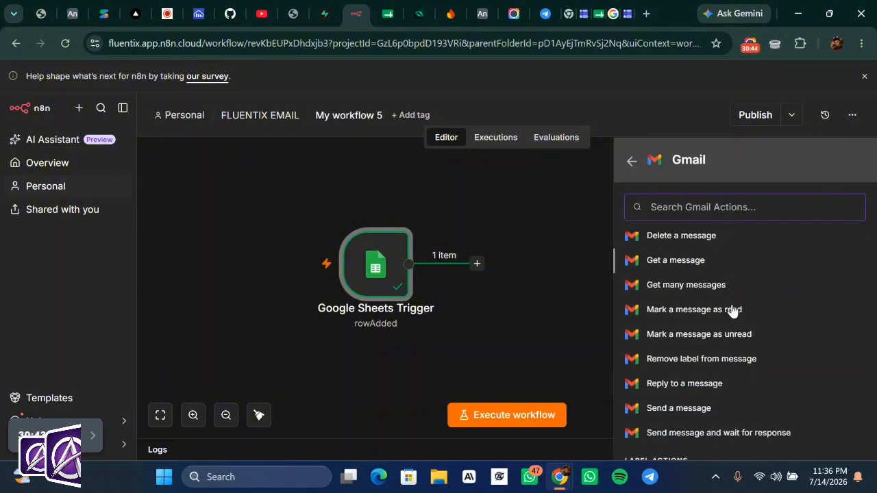
{"action": "left_click", "coordinate": [675, 412]}
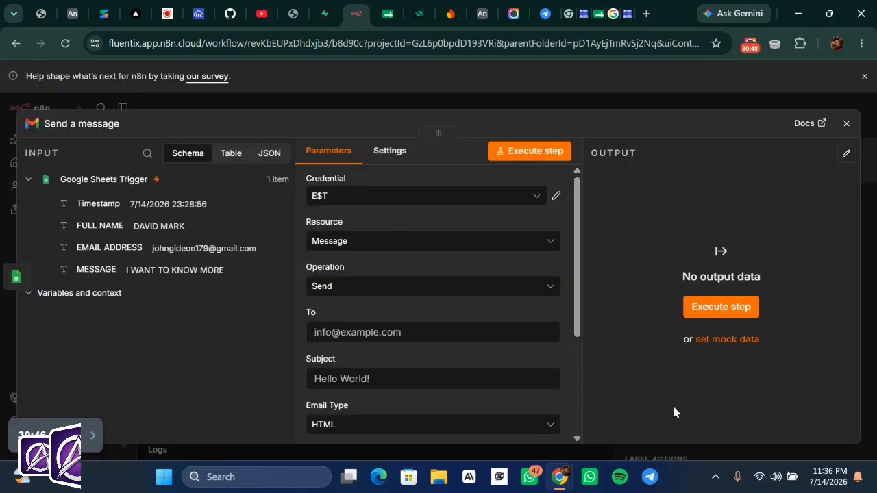
- Close the Send a message settings and dismiss the Chrome notification to view the connected node
{"action": "left_click", "coordinate": [660, 96]}
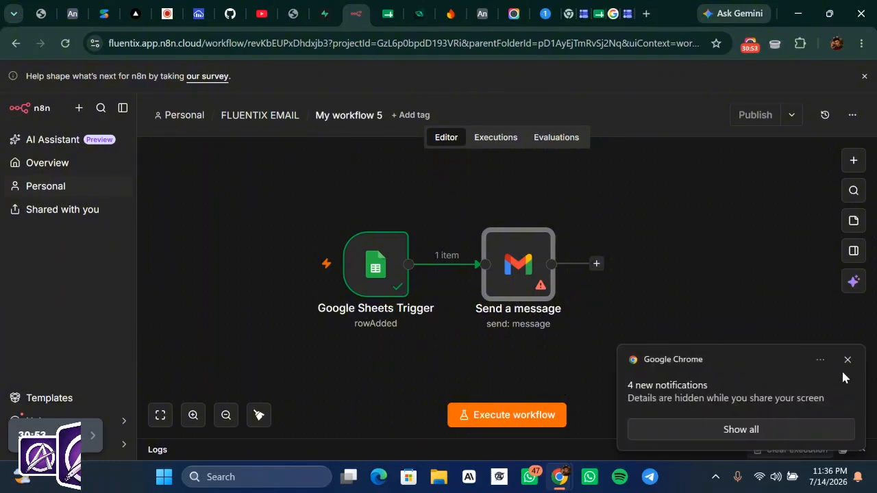
{"action": "left_click", "coordinate": [848, 359]}
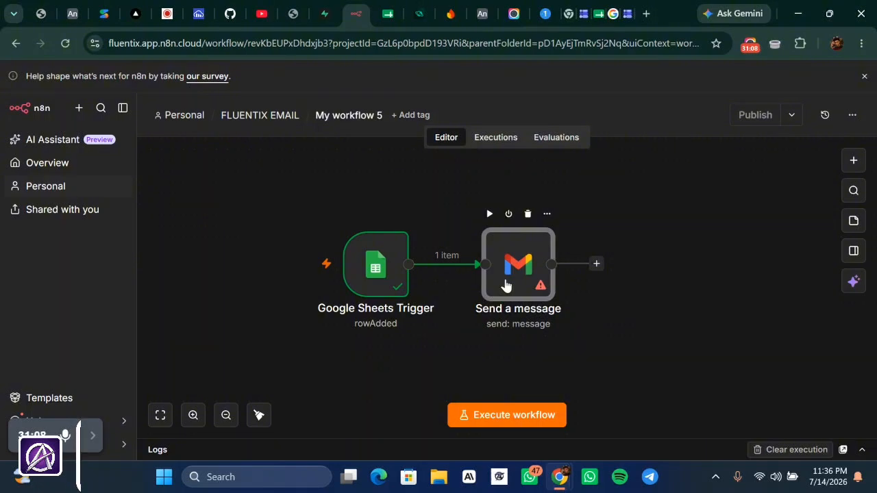
{"action": "left_click", "coordinate": [91, 437]}
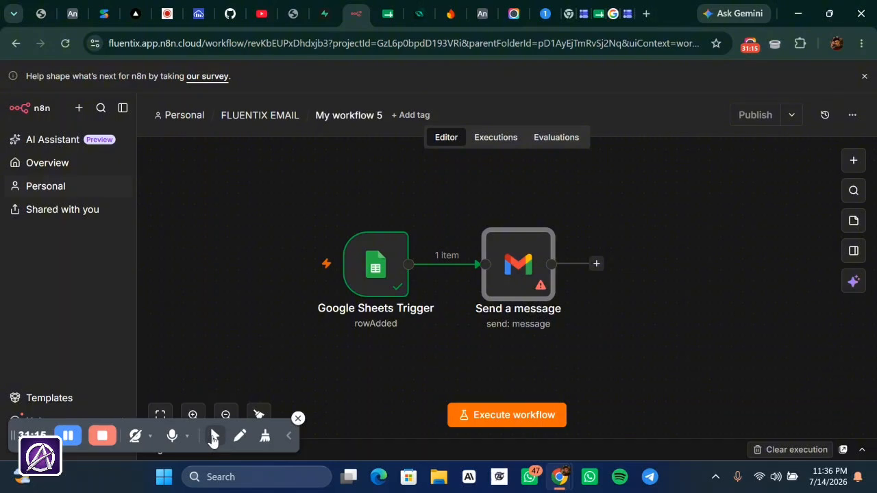
{"action": "mouse_move", "coordinate": [213, 438]}
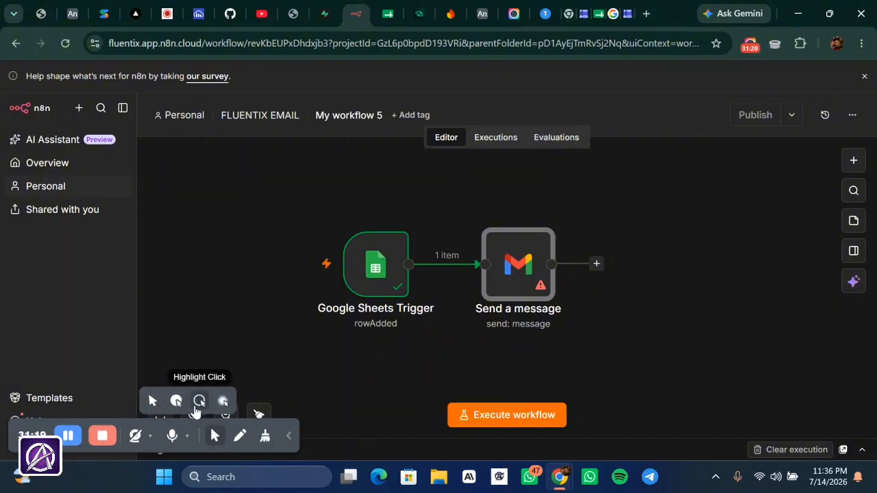
- Reopen the Gmail node and confirm credential E$T, resource Message and operation Send
{"action": "mouse_move", "coordinate": [508, 265]}
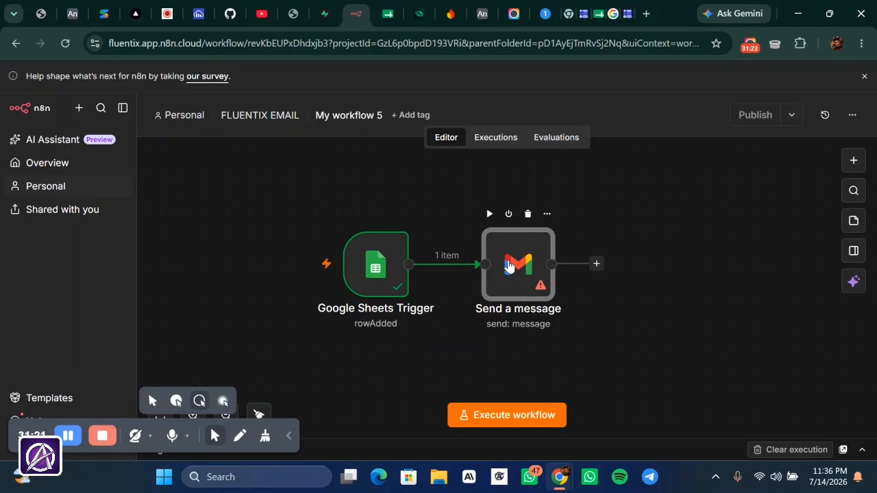
{"action": "double_click", "coordinate": [508, 265]}
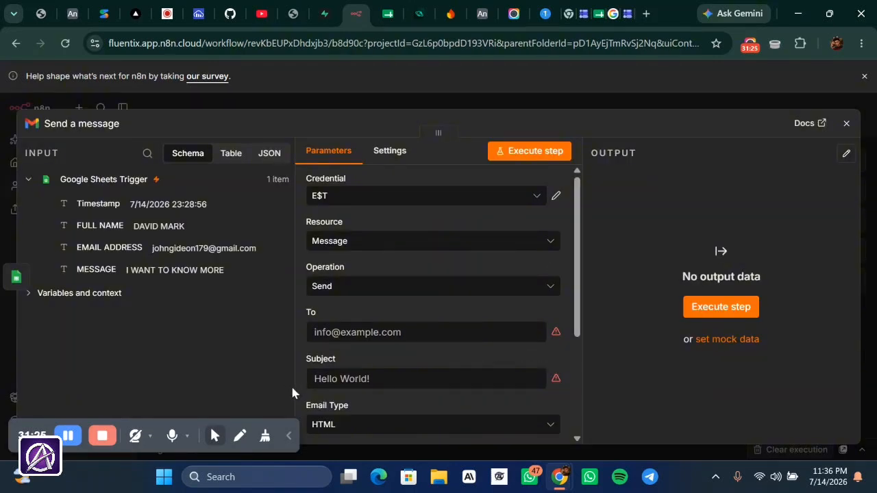
{"action": "left_click", "coordinate": [212, 436]}
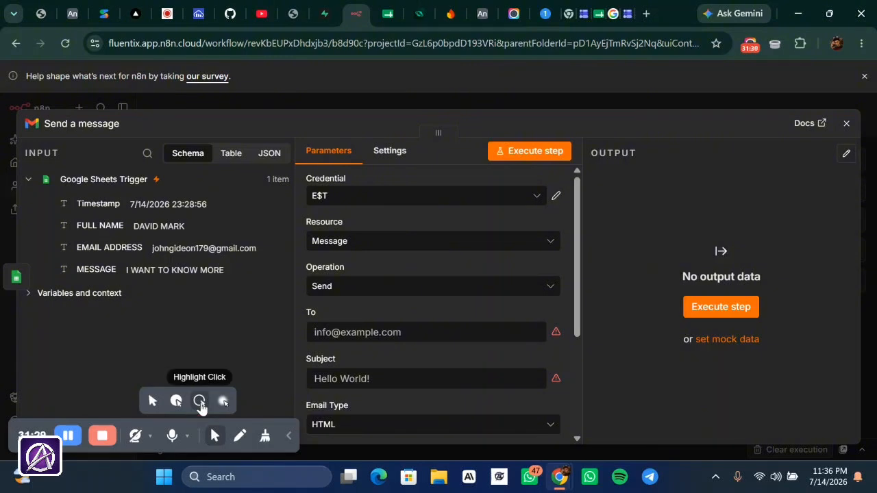
{"action": "left_click", "coordinate": [205, 405]}
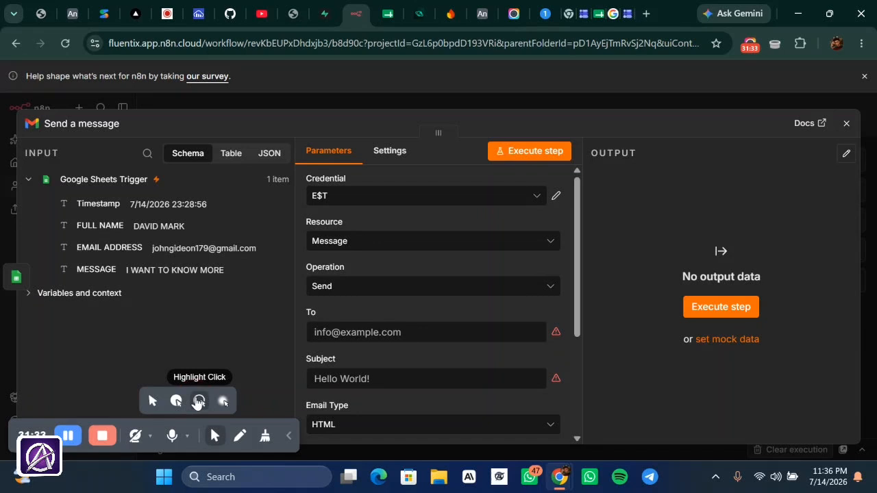
{"action": "left_click", "coordinate": [515, 199]}
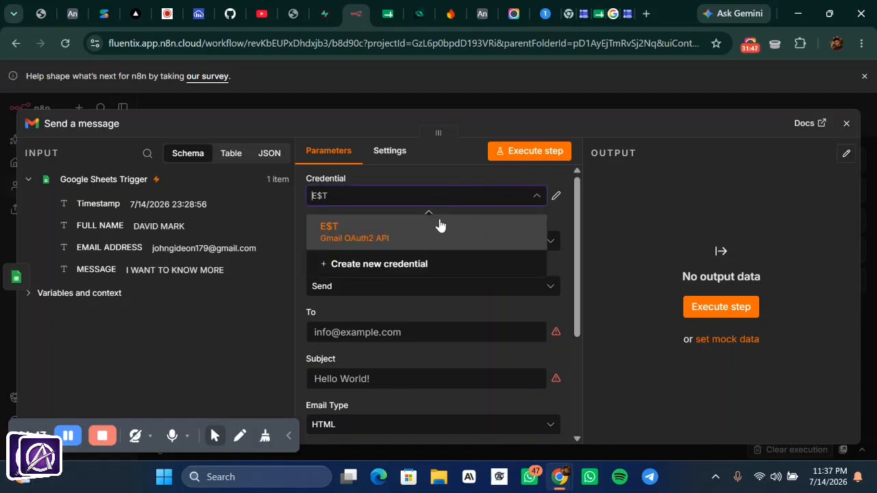
{"action": "left_click", "coordinate": [418, 233]}
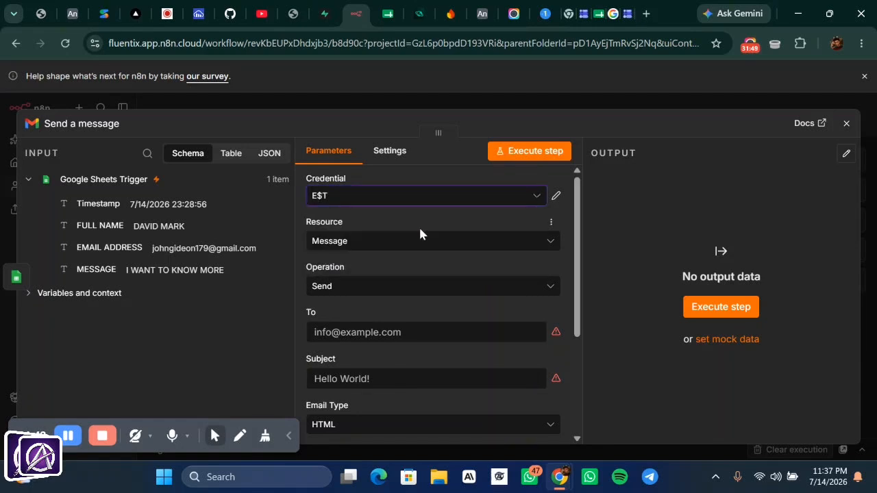
{"action": "left_click", "coordinate": [457, 255]}
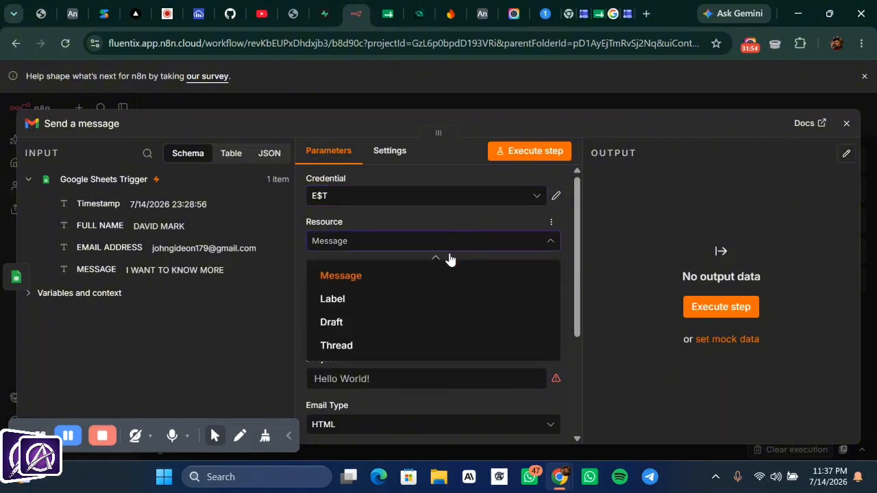
{"action": "left_click", "coordinate": [398, 277]}
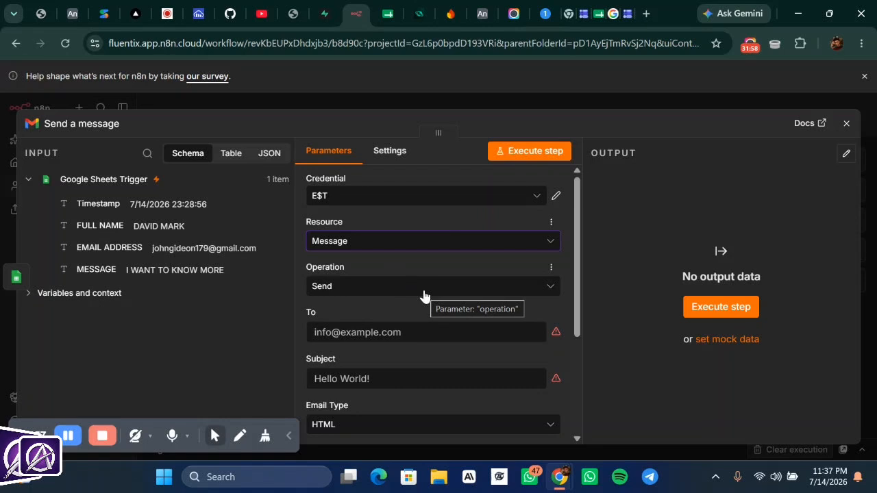
{"action": "left_click", "coordinate": [423, 287]}
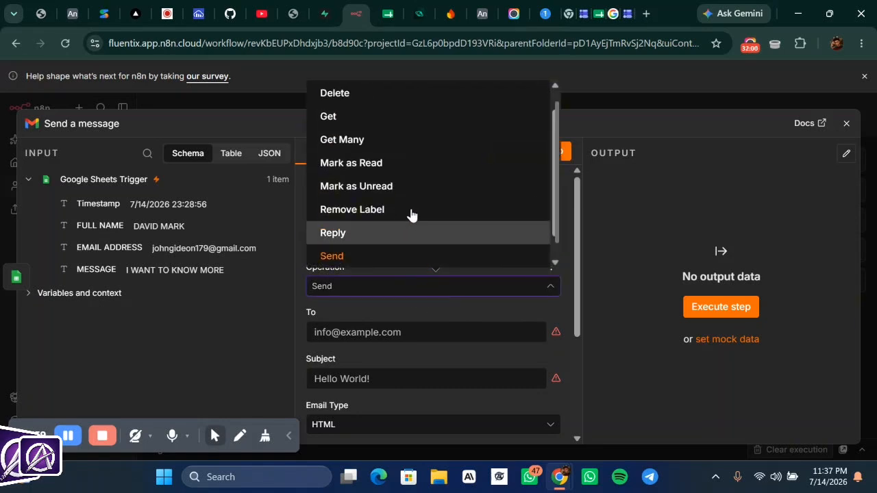
{"action": "left_click", "coordinate": [407, 254]}
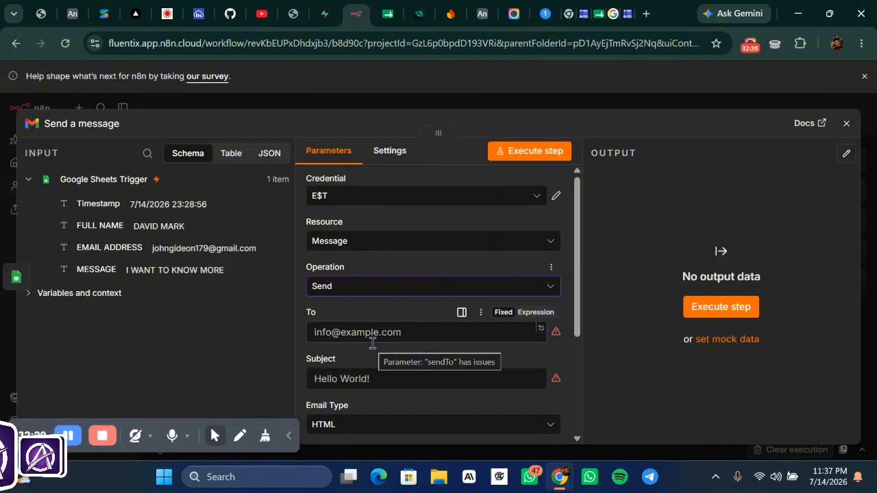
- Address the email to the lead's e-mail field, with subject 'NEW LEAD TUTO' and Email Type Text
{"action": "left_click", "coordinate": [372, 333]}
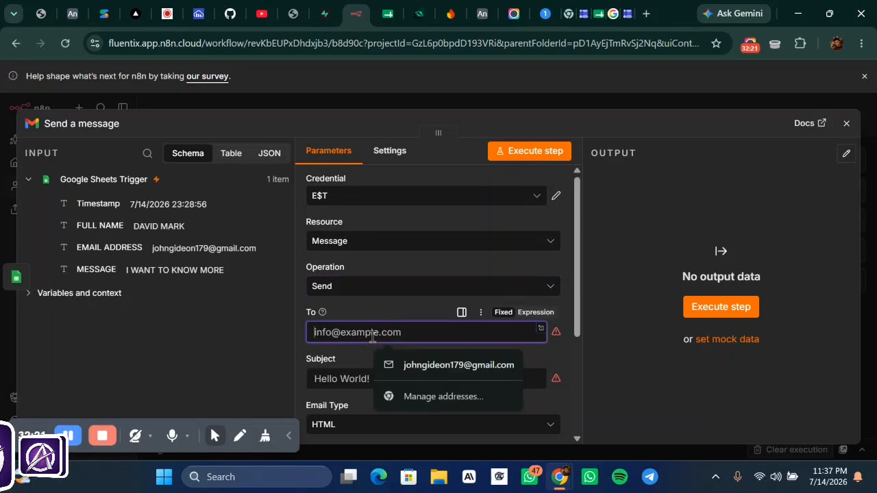
{"action": "left_click", "coordinate": [463, 367]}
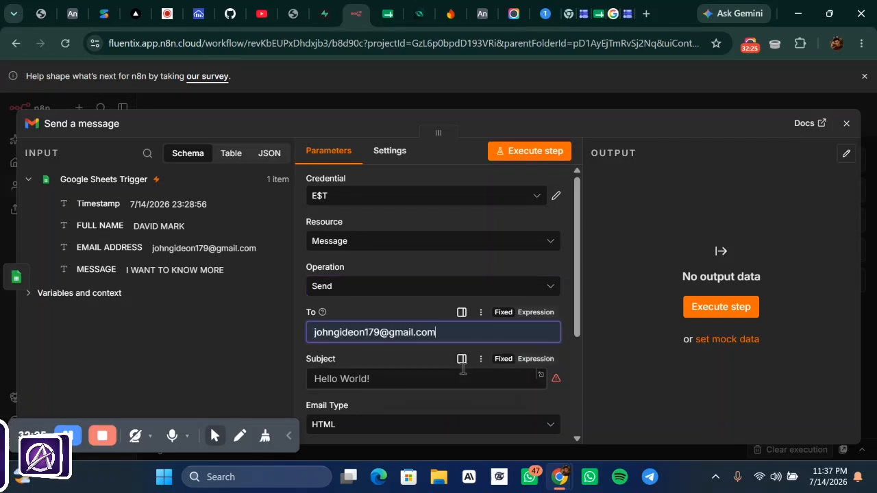
{"action": "left_click", "coordinate": [408, 383]}
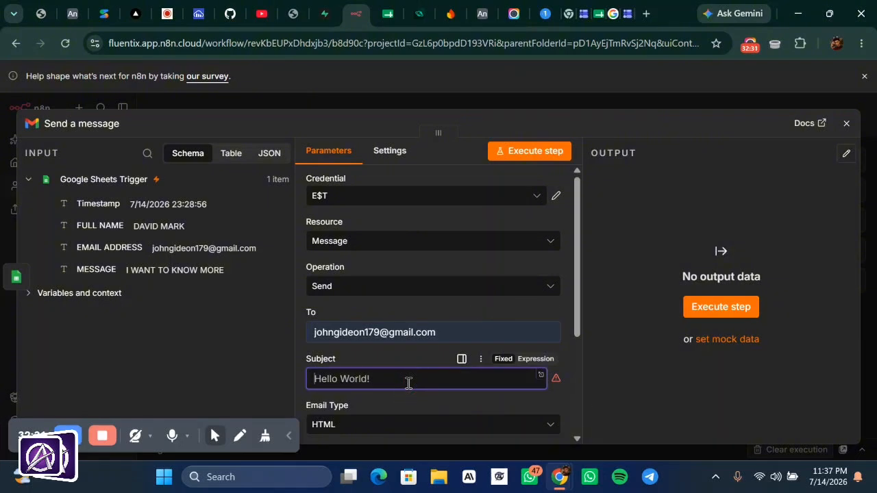
{"action": "type", "text": "N"}
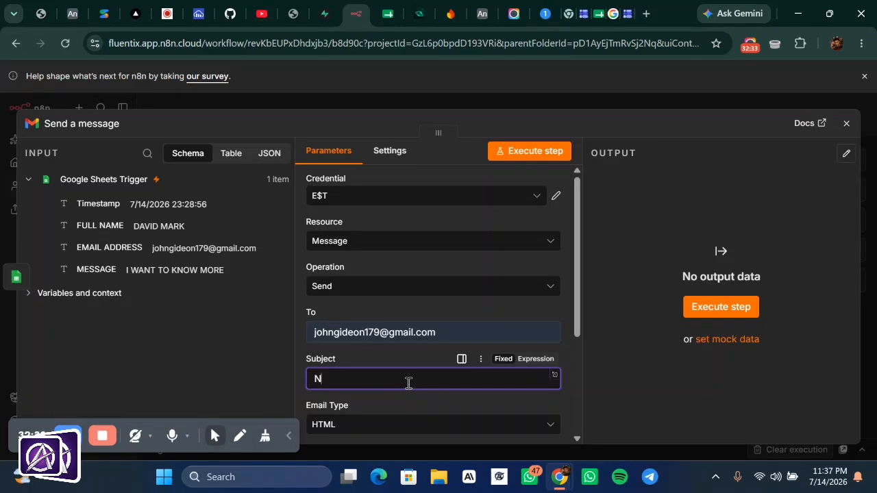
{"action": "type", "text": "EW"}
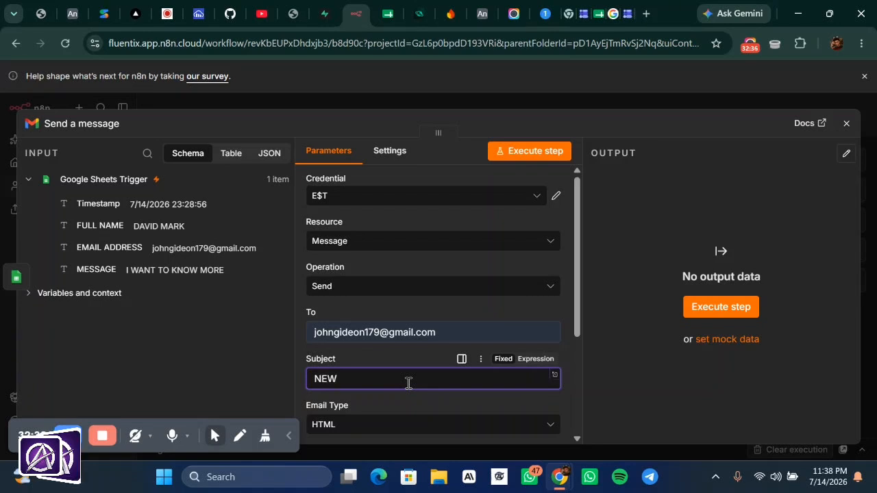
{"action": "type", "text": " LEAD"}
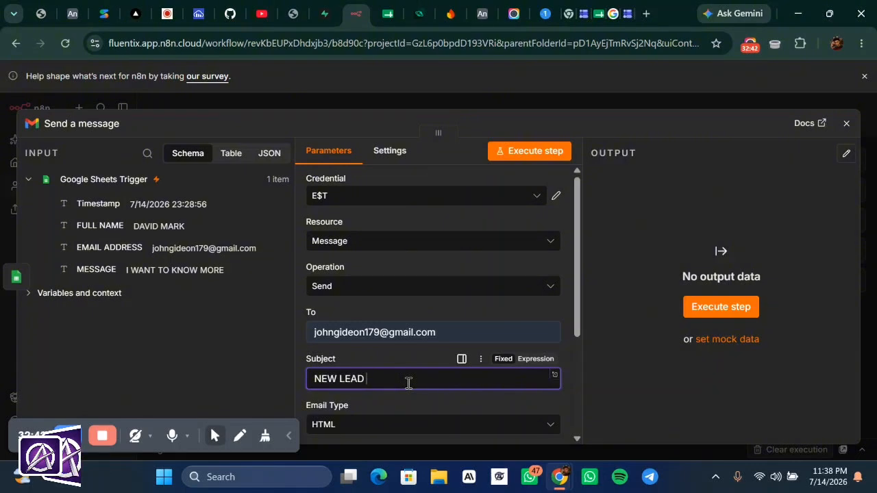
{"action": "type", "text": " TUTO"}
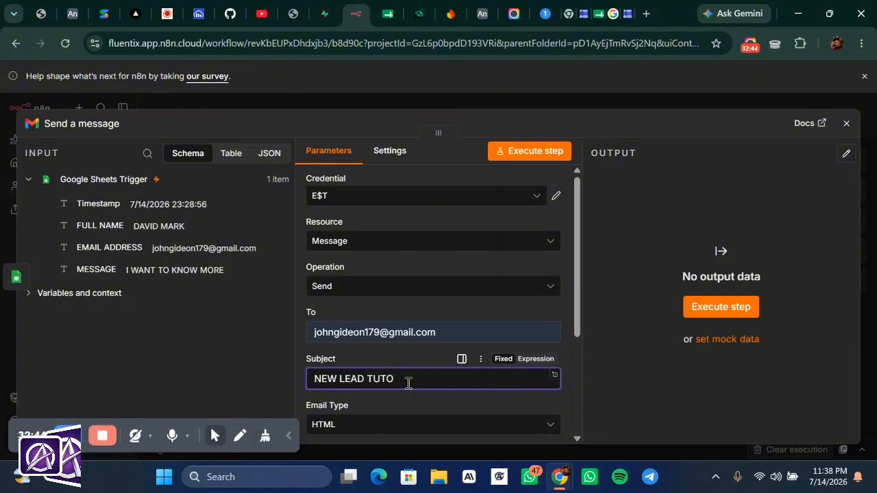
{"action": "scroll", "coordinate": [408, 383], "scroll_direction": "down", "scroll_amount": 3}
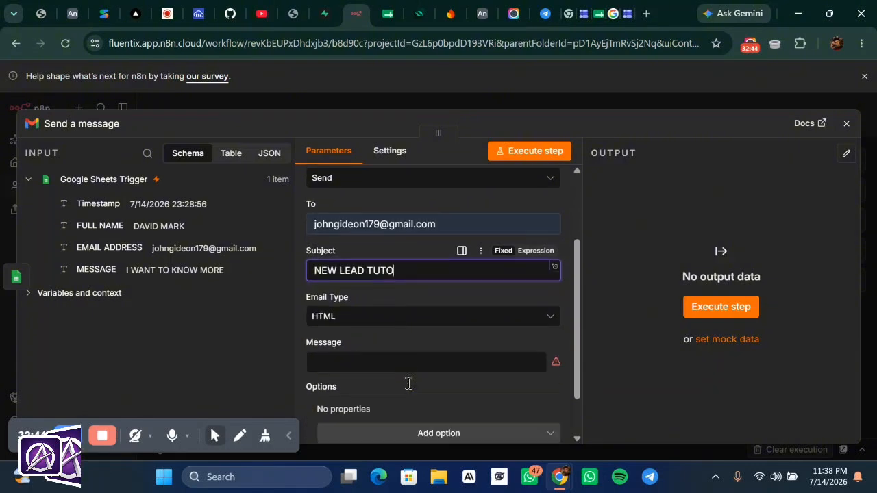
{"action": "left_click", "coordinate": [356, 316]}
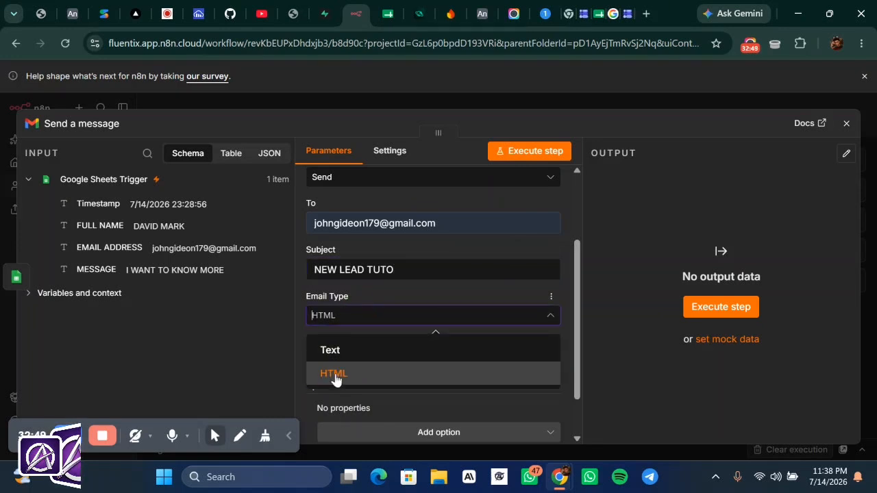
{"action": "left_click", "coordinate": [336, 348]}
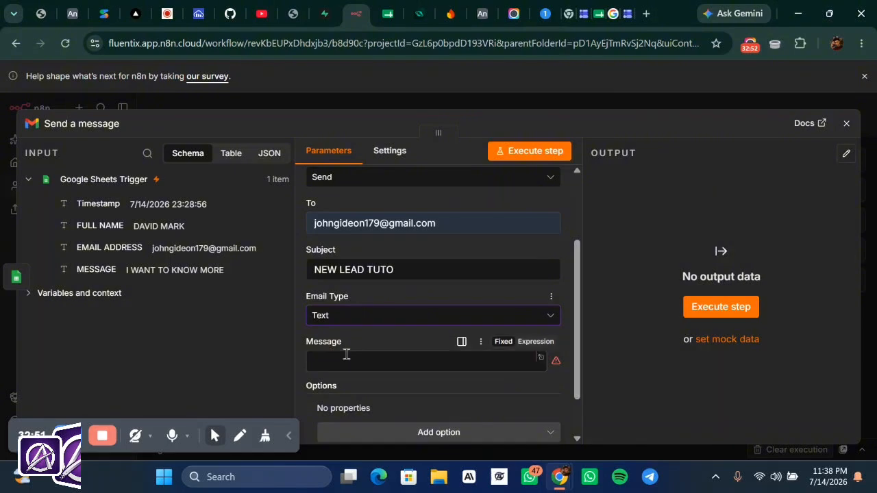
{"action": "left_click", "coordinate": [345, 356]}
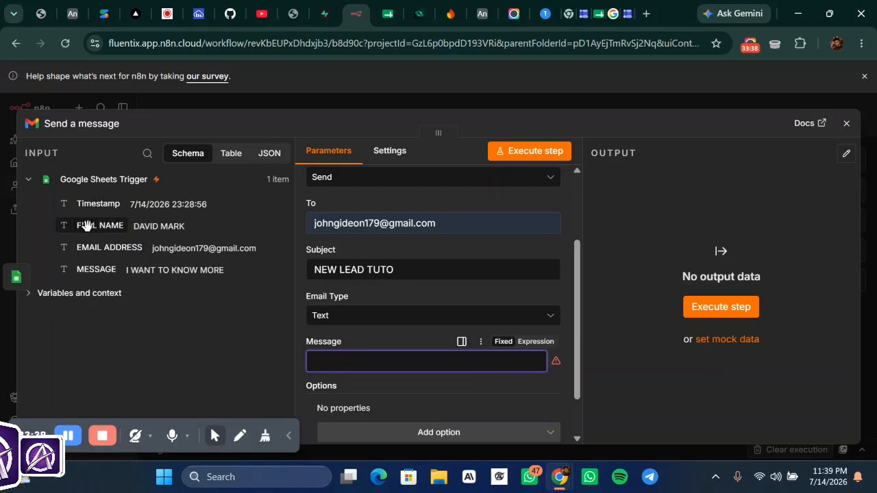
- Start the body with FULL NAME plus 'just filled your NEW LEAD TUTO form and dropped this message :'
{"action": "left_click_drag", "start_coordinate": [85, 226], "coordinate": [317, 362]}
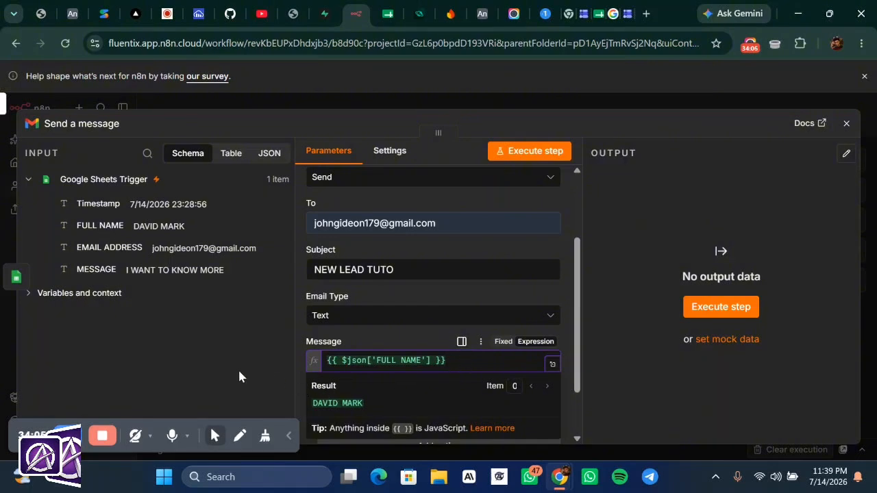
{"action": "left_click", "coordinate": [287, 367]}
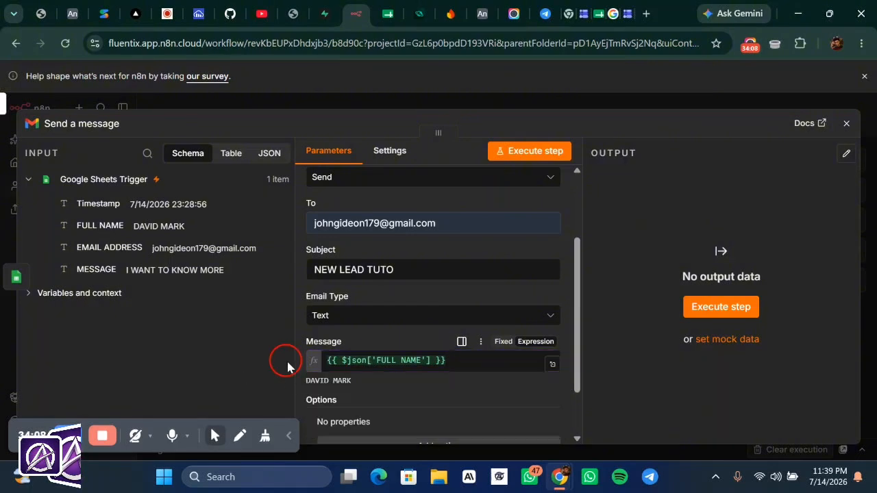
{"action": "left_click", "coordinate": [459, 360]}
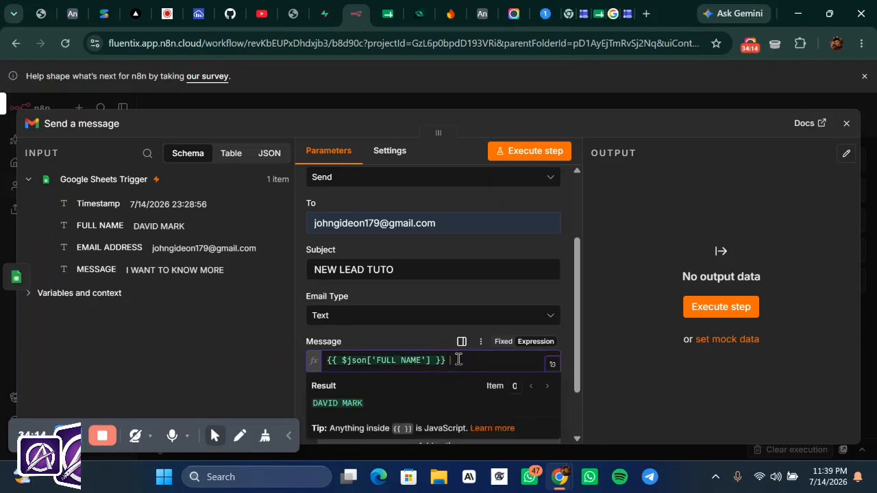
{"action": "type", "text": "F"}
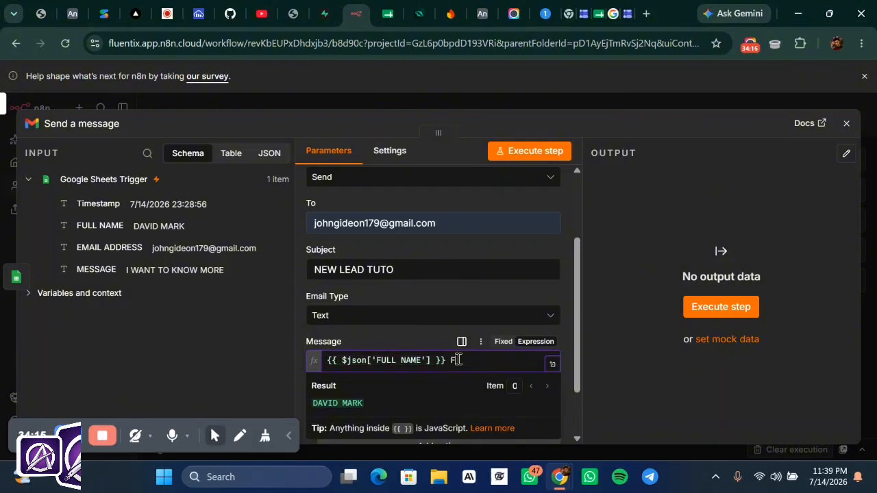
{"action": "type", "text": "illerf"}
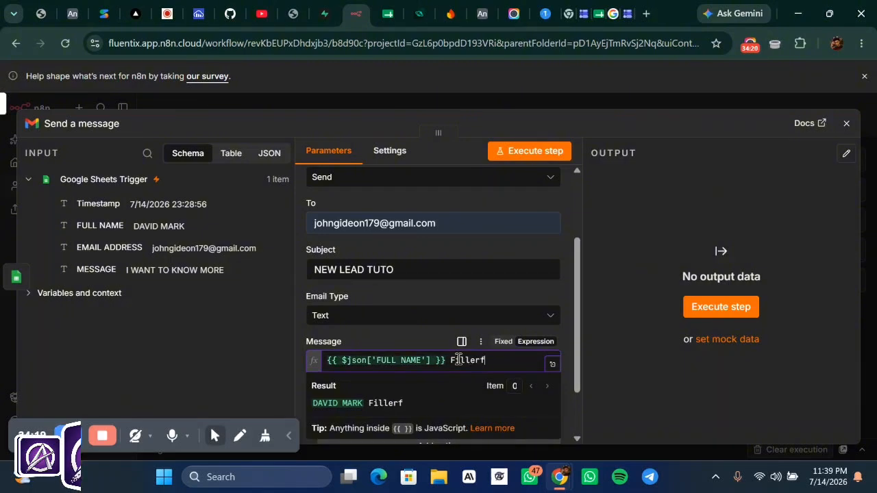
{"action": "key", "text": "BackSpace"}
{"action": "key", "text": "BackSpace"}
{"action": "key", "text": "BackSpace"}
{"action": "key", "text": "BackSpace"}
{"action": "key", "text": "BackSpace"}
{"action": "key", "text": "BackSpace"}
{"action": "key", "text": "BackSpace"}
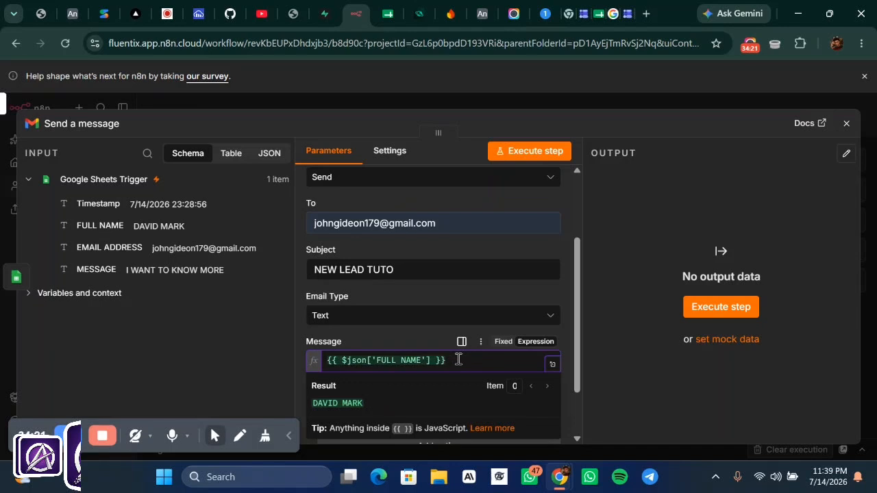
{"action": "type", "text": "jus"}
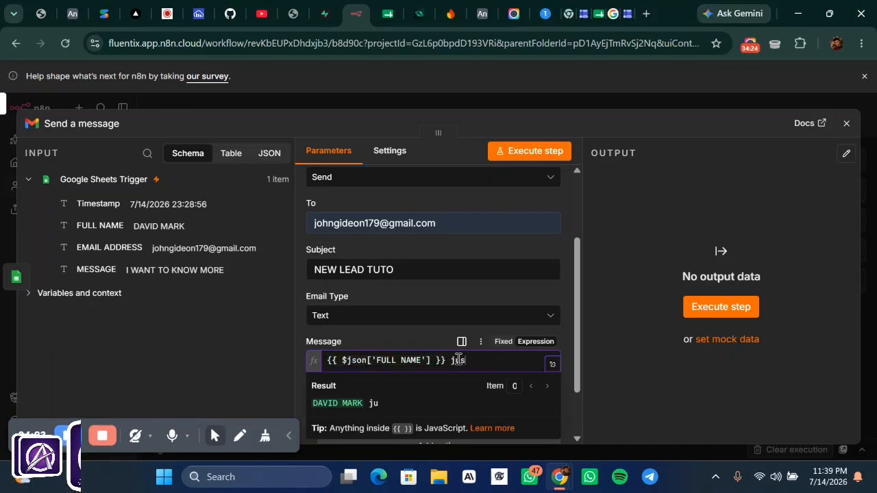
{"action": "type", "text": "t filled"}
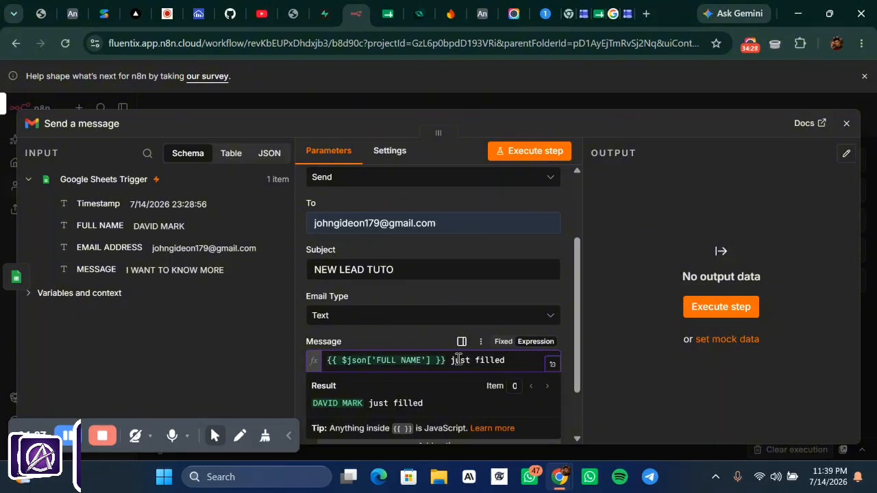
{"action": "type", "text": " your"}
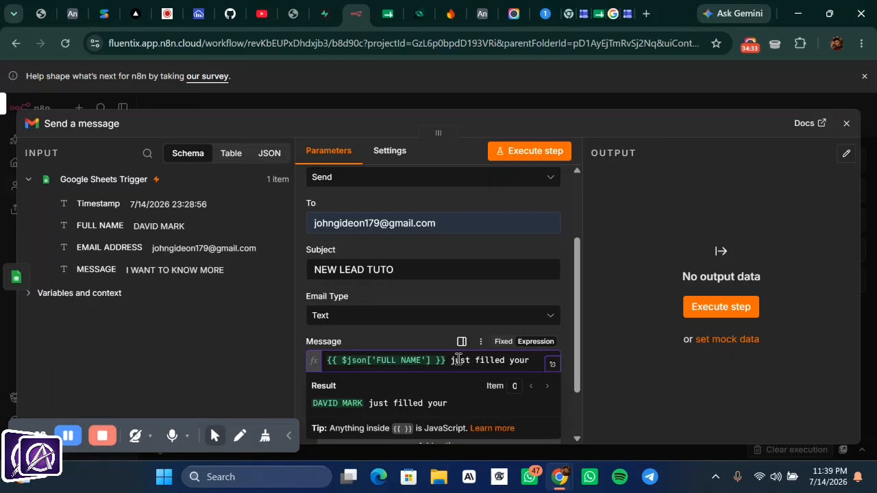
{"action": "type", "text": " NEW"}
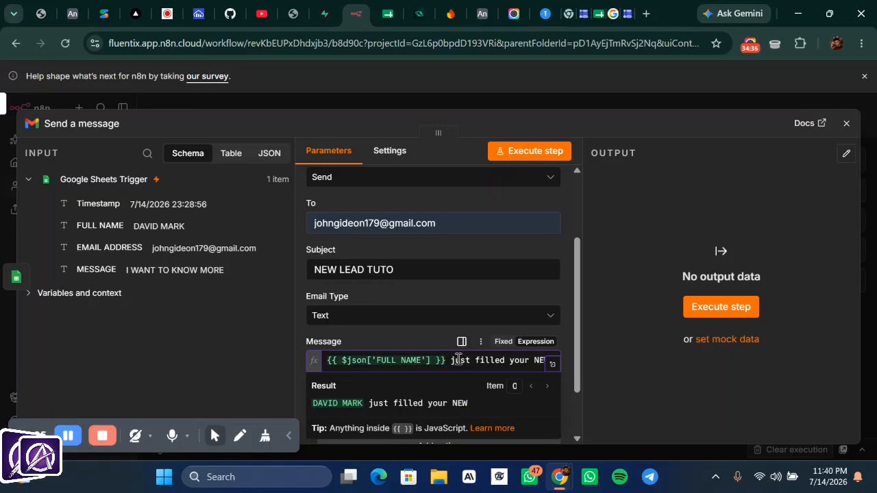
{"action": "type", "text": " LEAD"}
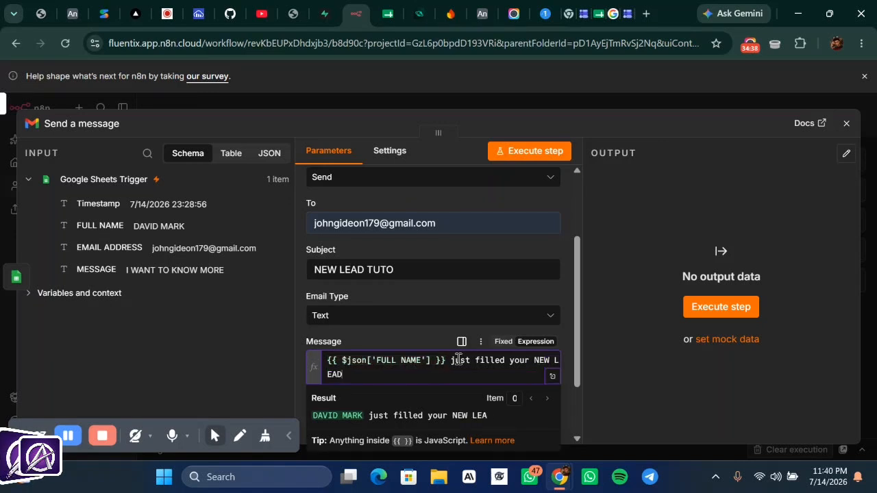
{"action": "type", "text": " T"}
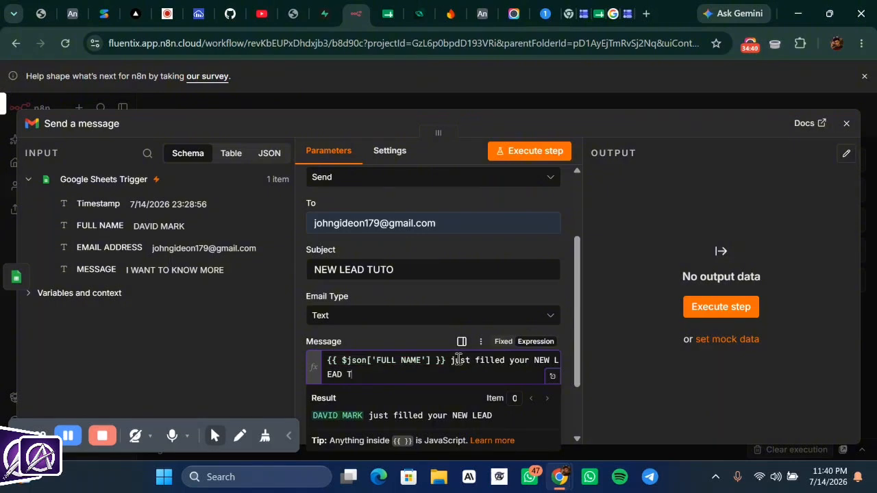
{"action": "type", "text": "UTO FO"}
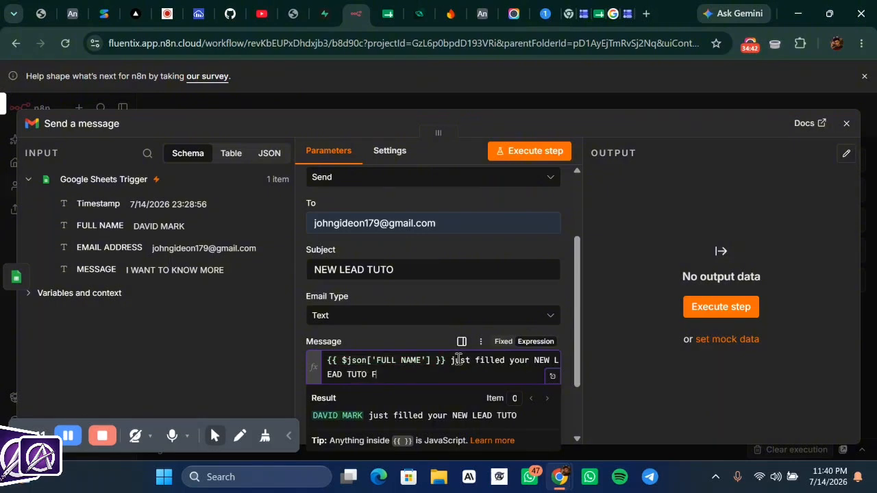
{"action": "key", "text": "BackSpace"}
{"action": "key", "text": "BackSpace"}
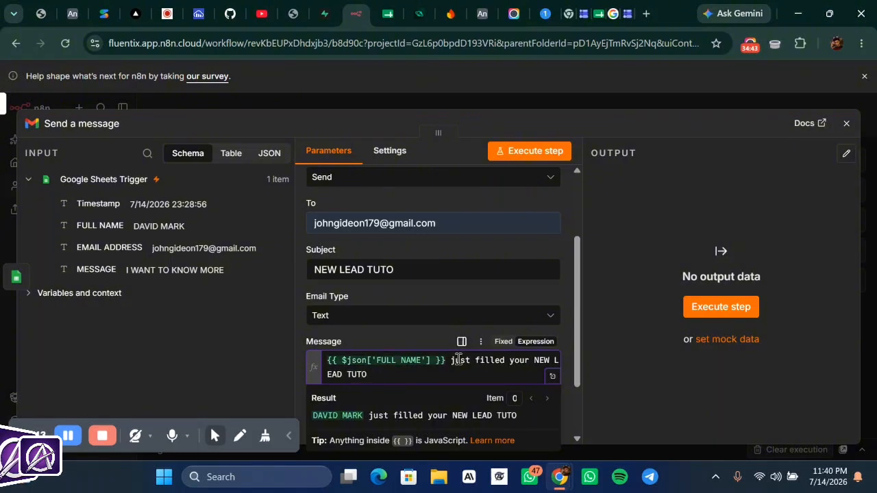
{"action": "type", "text": "form"}
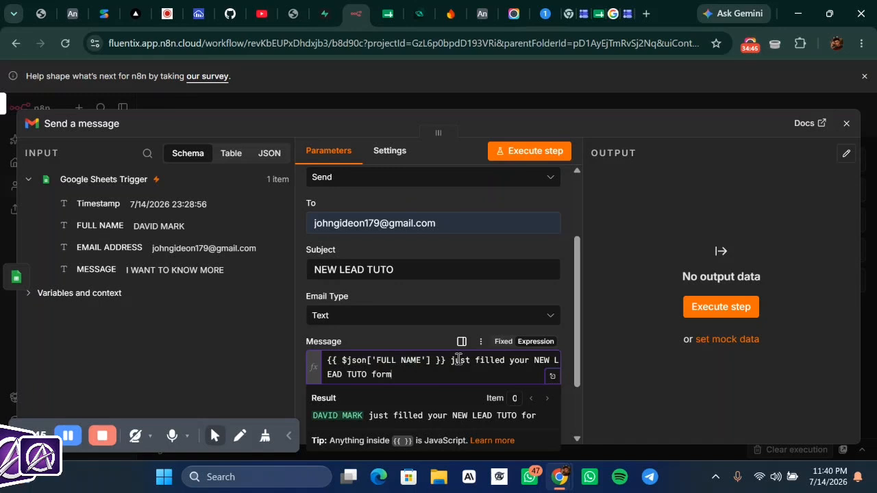
{"action": "type", "text": " amd"}
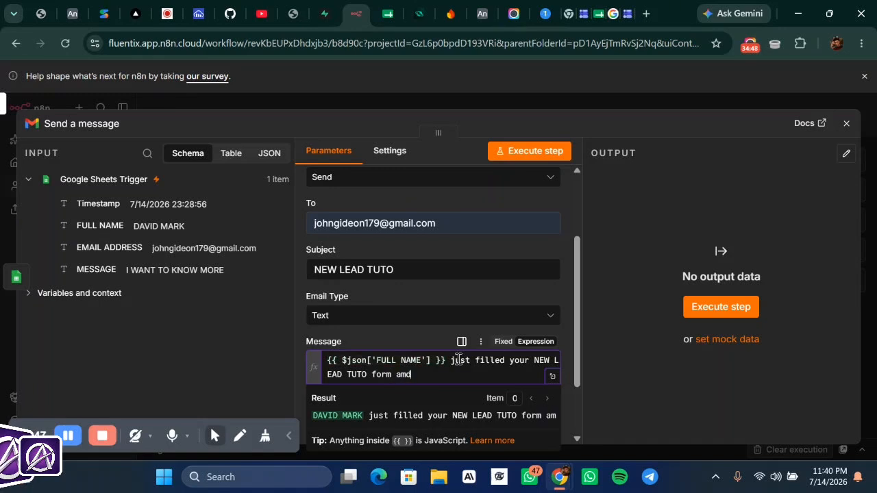
{"action": "key", "text": "BackSpace"}
{"action": "key", "text": "BackSpace"}
{"action": "type", "text": "nd "}
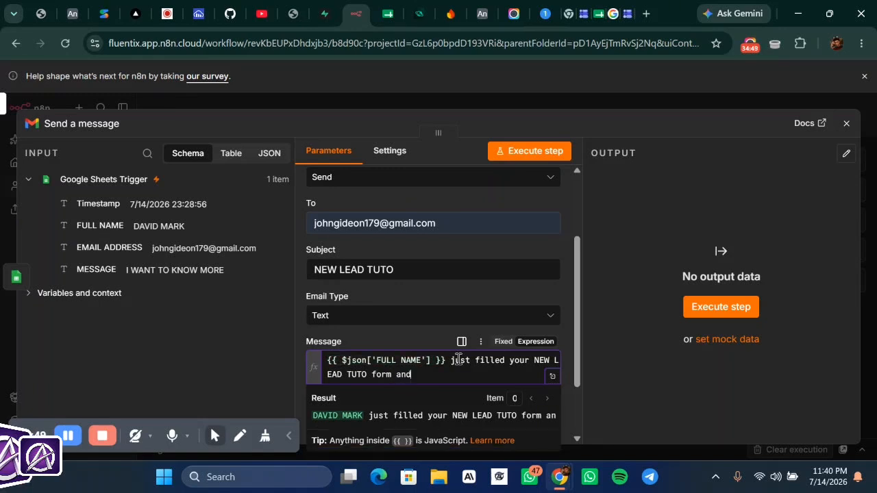
{"action": "type", "text": "dro"}
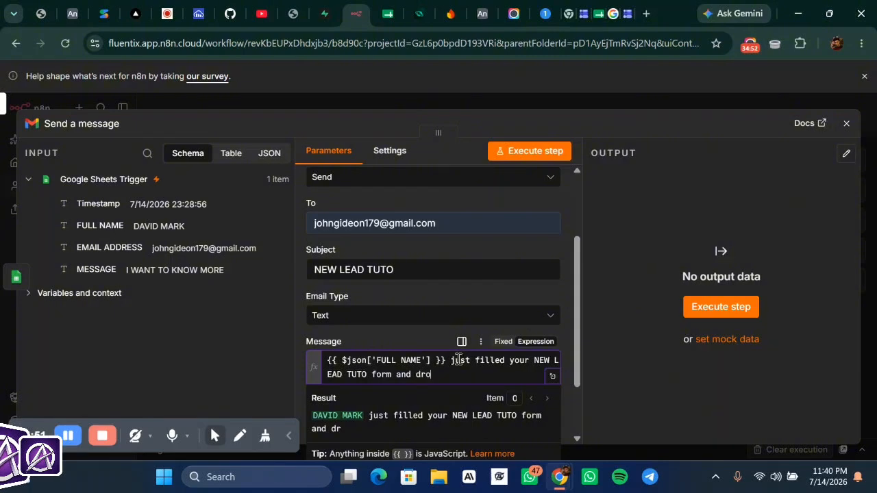
{"action": "type", "text": "pped th"}
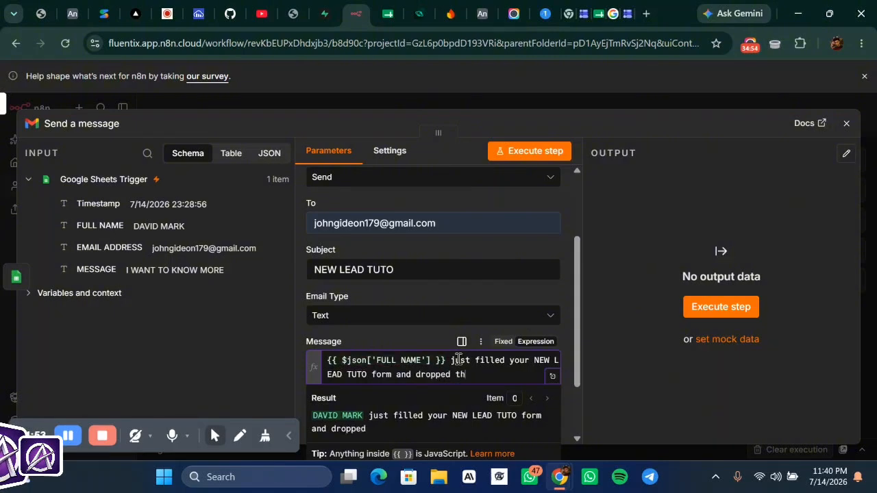
{"action": "type", "text": "is m"}
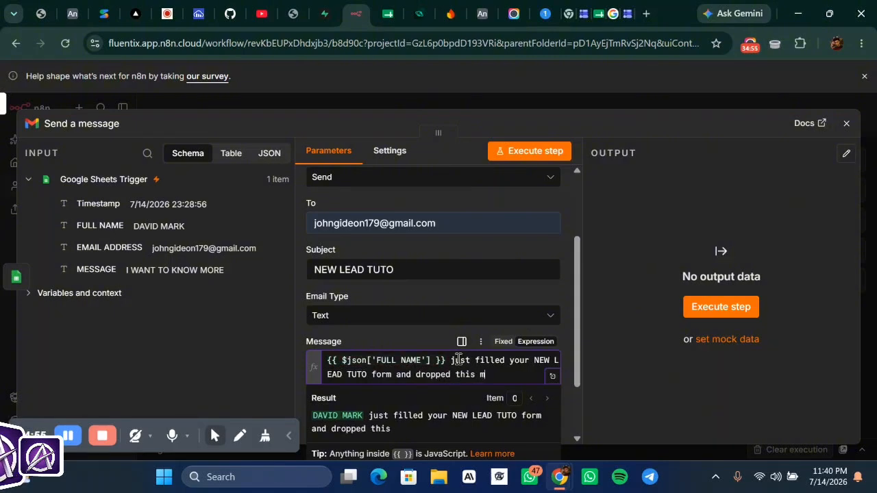
{"action": "type", "text": "essage"}
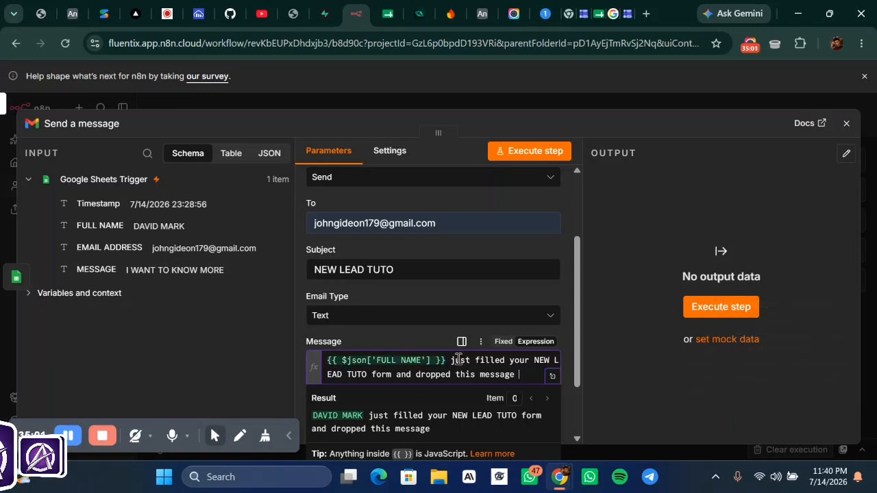
{"action": "type", "text": ":"}
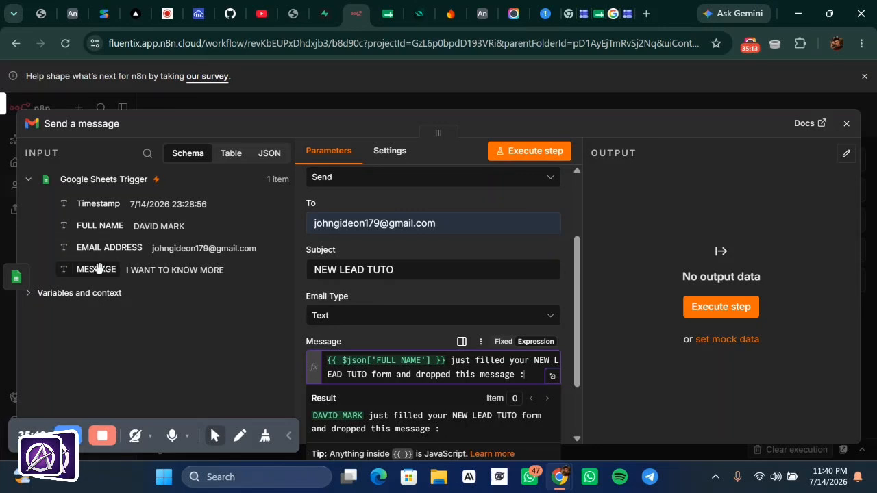
- Append the MESSAGE field after the colon and review the body in the expanded editor
{"action": "left_click_drag", "start_coordinate": [98, 268], "coordinate": [538, 375]}
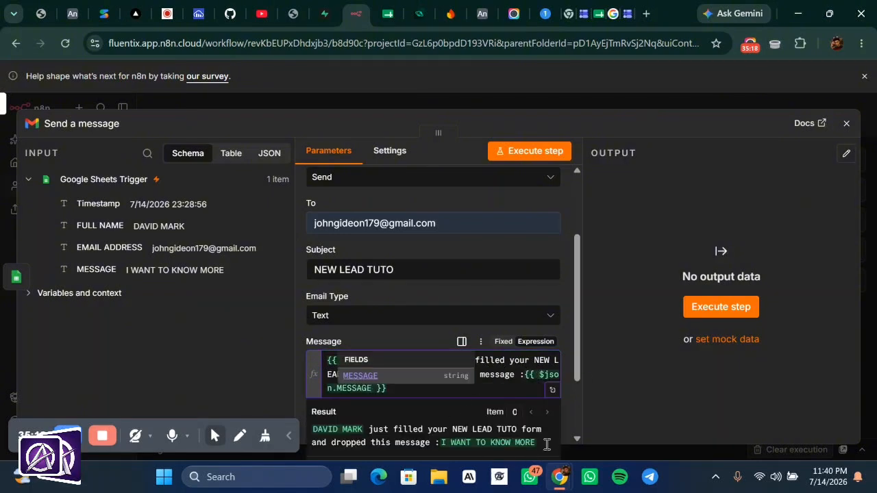
{"action": "left_click", "coordinate": [553, 390]}
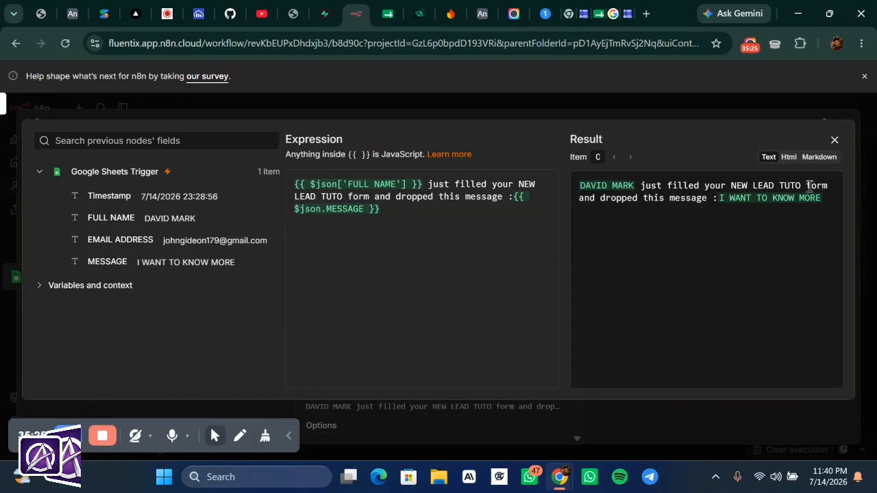
{"action": "left_click", "coordinate": [579, 106]}
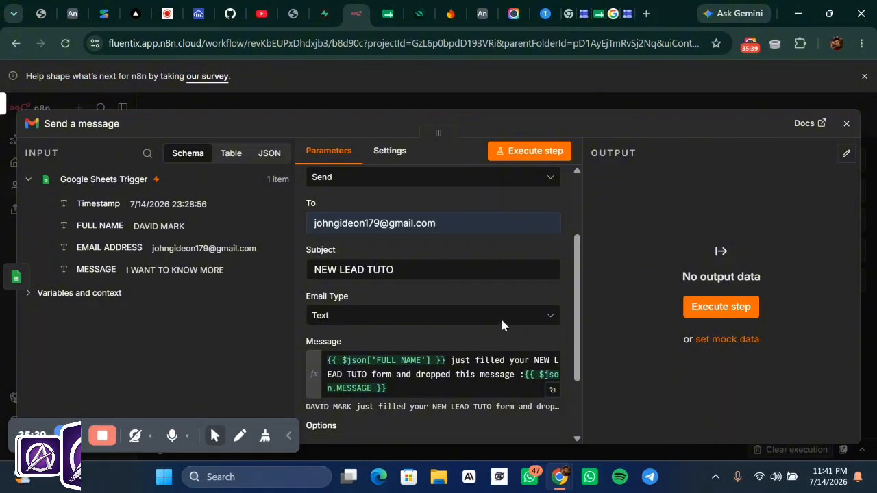
- Add the Append n8n Attribution option to the Gmail email
{"action": "scroll", "coordinate": [498, 323], "scroll_direction": "down", "scroll_amount": 3}
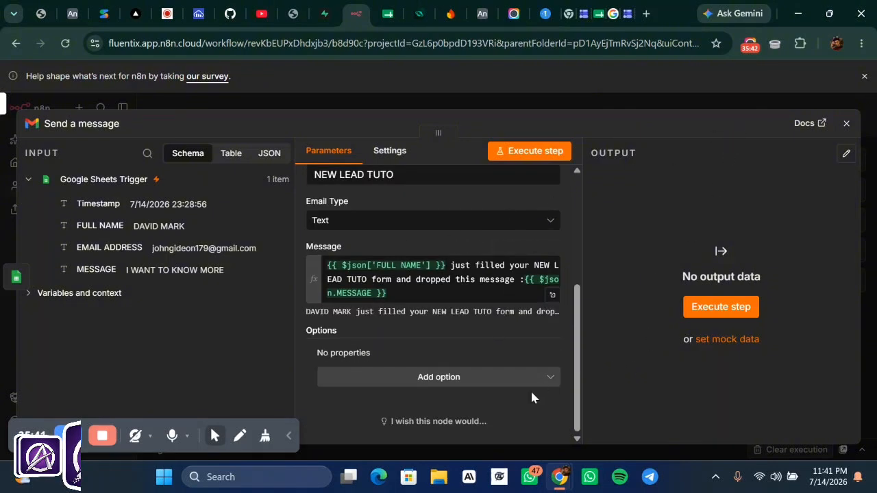
{"action": "left_click", "coordinate": [476, 388]}
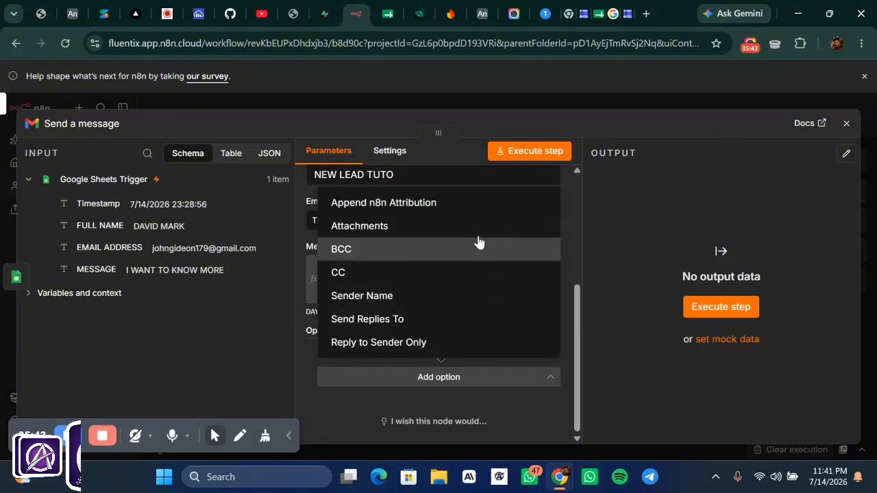
{"action": "left_click", "coordinate": [475, 213]}
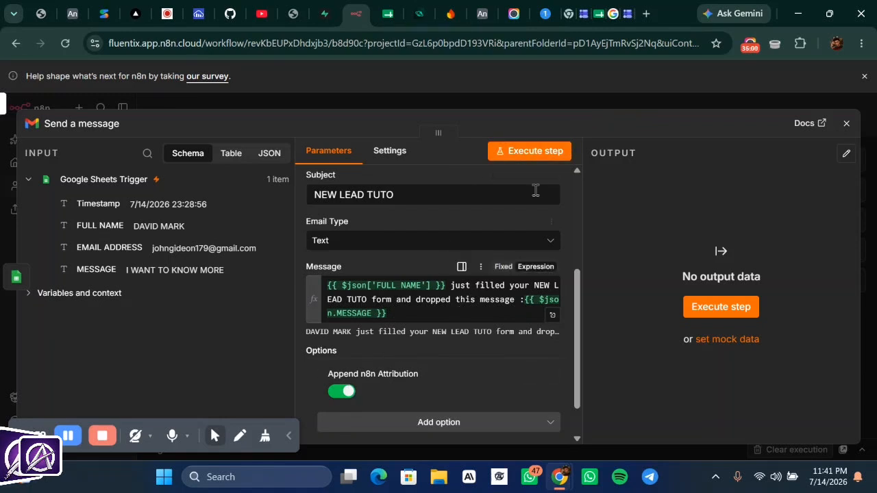
- Execute the Gmail step to send a test email, then return to the workflow canvas
{"action": "left_click", "coordinate": [537, 152]}
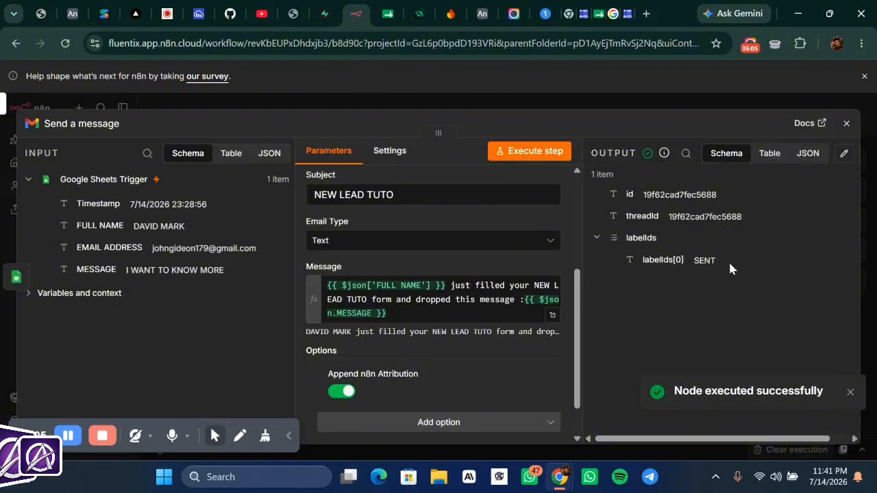
{"action": "left_click", "coordinate": [635, 101]}
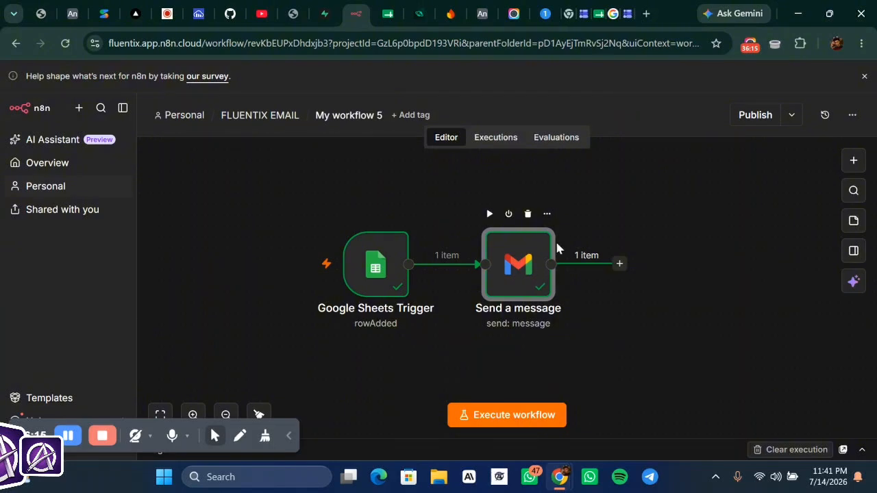
{"action": "left_click", "coordinate": [647, 14]}
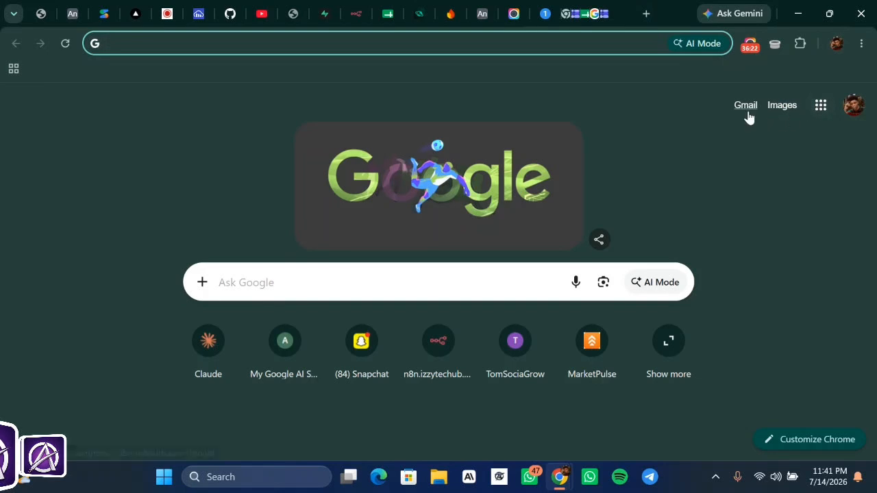
- Open the newest NEW LEAD TUTO email in Gmail showing the message 'I WANT TO KNOW MORE'
{"action": "left_click", "coordinate": [749, 113]}
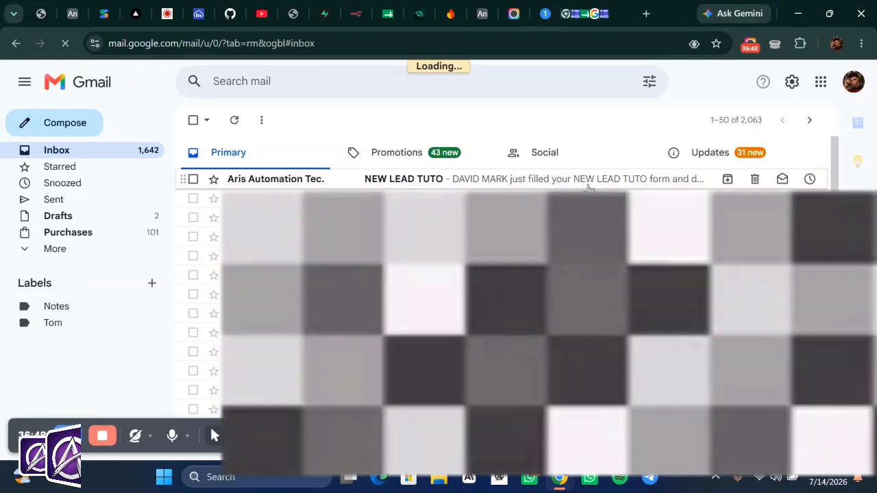
{"action": "left_click", "coordinate": [587, 187]}
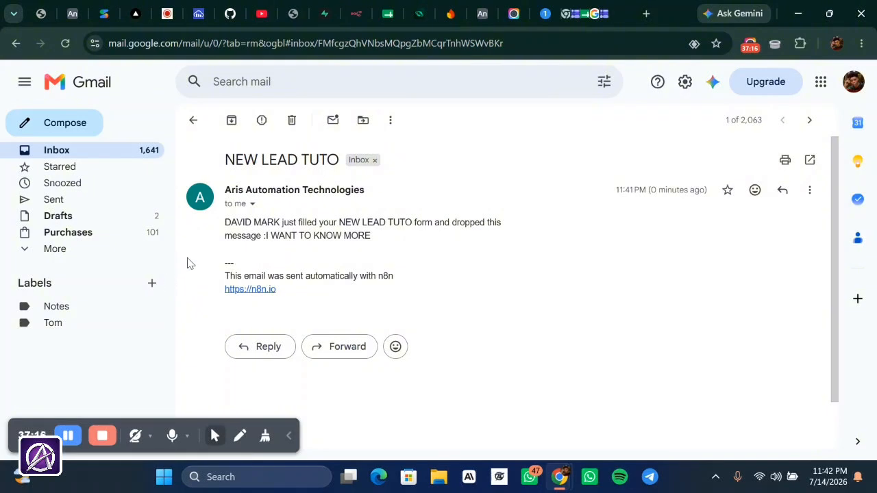
- Switch off Append n8n Attribution in the Send a message node and re-run the test send
{"action": "left_click", "coordinate": [363, 15]}
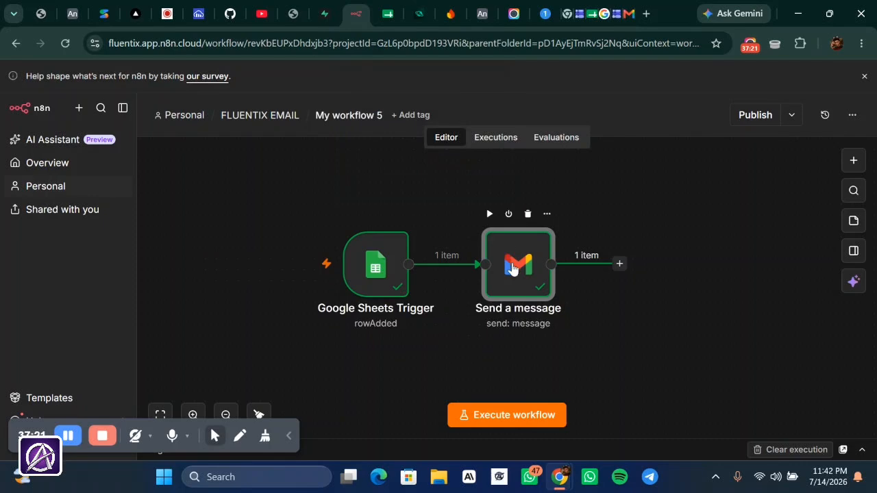
{"action": "double_click", "coordinate": [512, 267]}
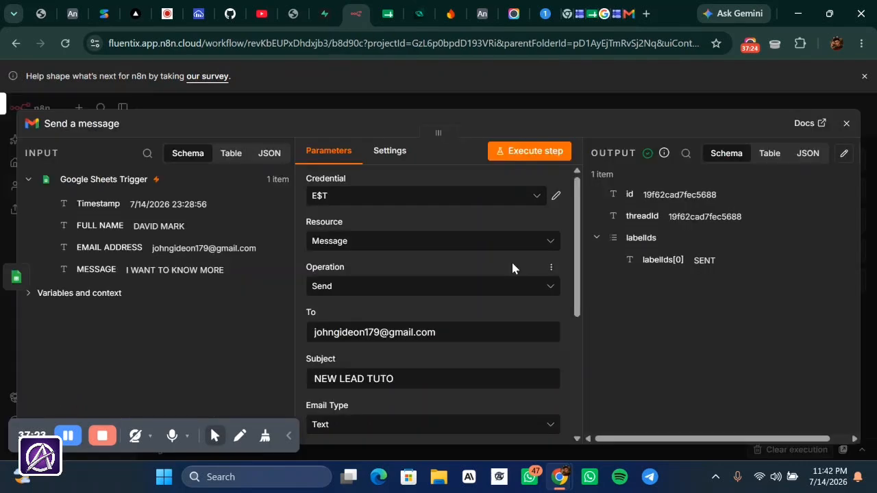
{"action": "scroll", "coordinate": [513, 267], "scroll_direction": "down", "scroll_amount": 4}
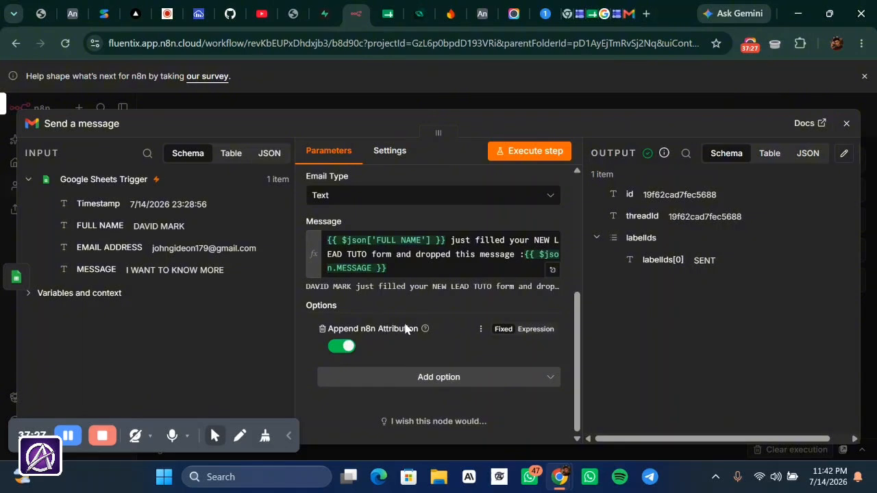
{"action": "left_click", "coordinate": [342, 347]}
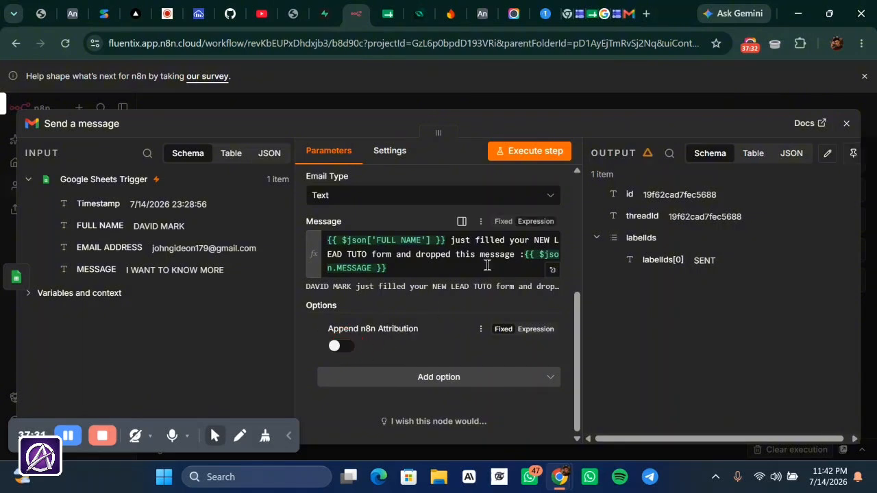
{"action": "left_click", "coordinate": [522, 152]}
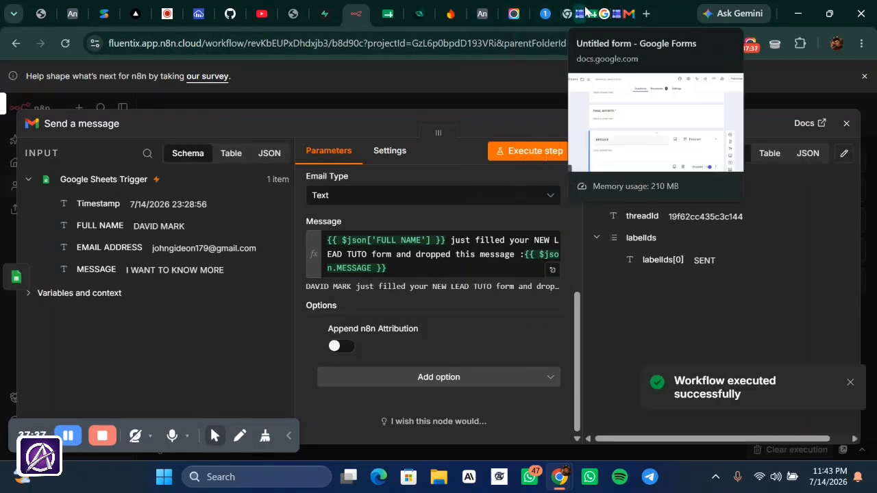
- Back in the Gmail inbox, open the latest NEW LEAD TUTO email to confirm the footer is gone
{"action": "left_click", "coordinate": [624, 16]}
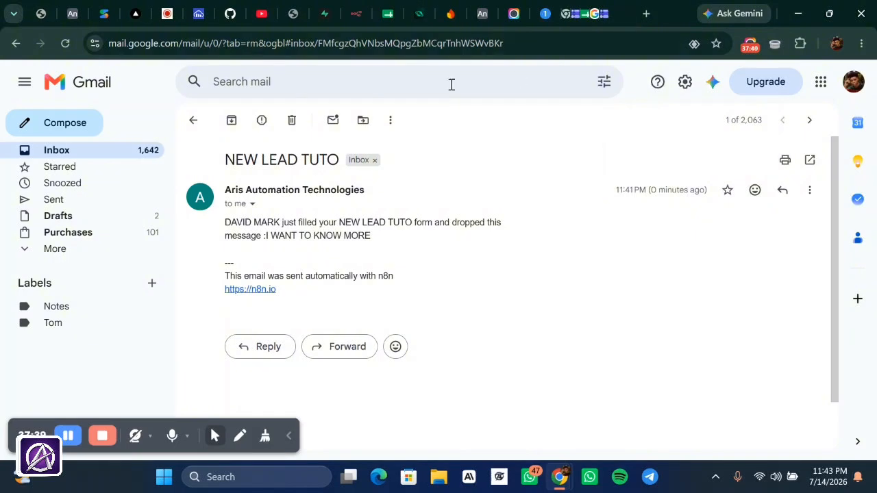
{"action": "left_click", "coordinate": [152, 156]}
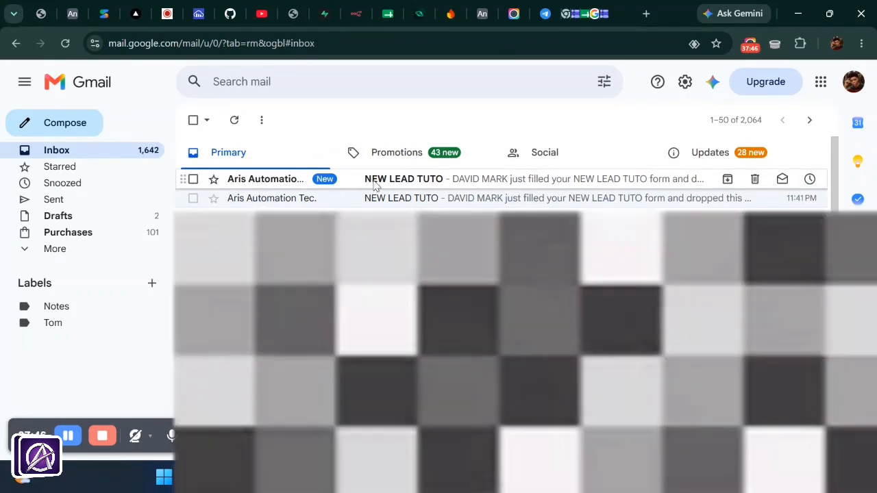
{"action": "left_click", "coordinate": [372, 182]}
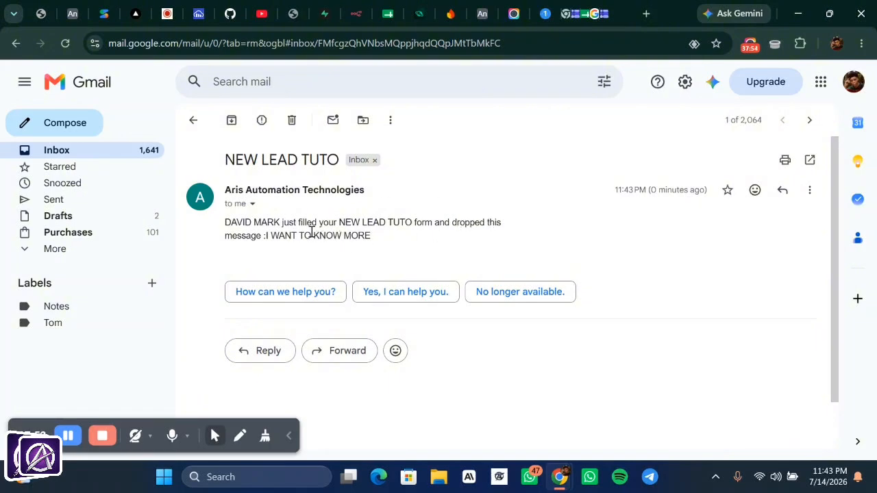
- Back on the n8n canvas, move the Send a message node up and to the right of the trigger
{"action": "left_click", "coordinate": [356, 19]}
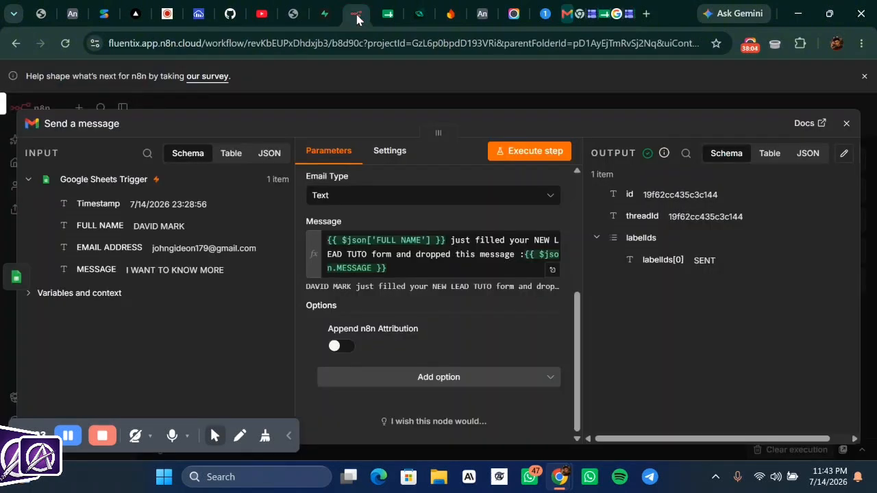
{"action": "left_click", "coordinate": [527, 102]}
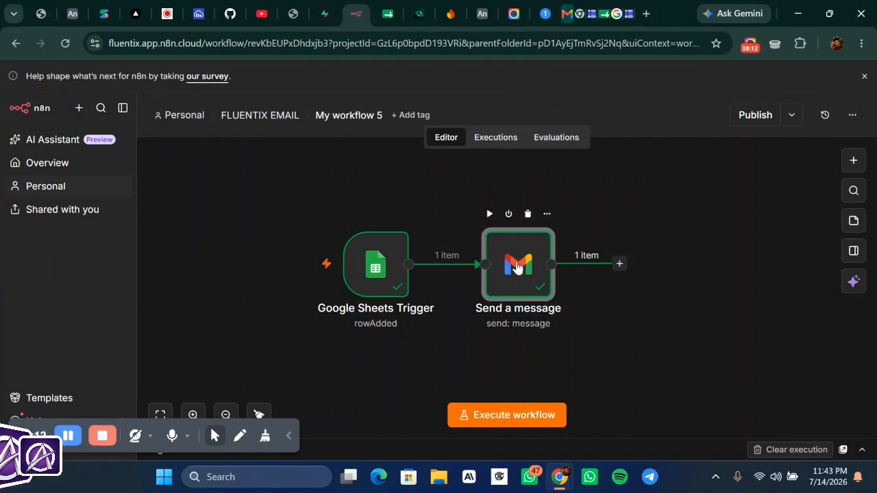
{"action": "left_click_drag", "start_coordinate": [518, 267], "coordinate": [554, 193]}
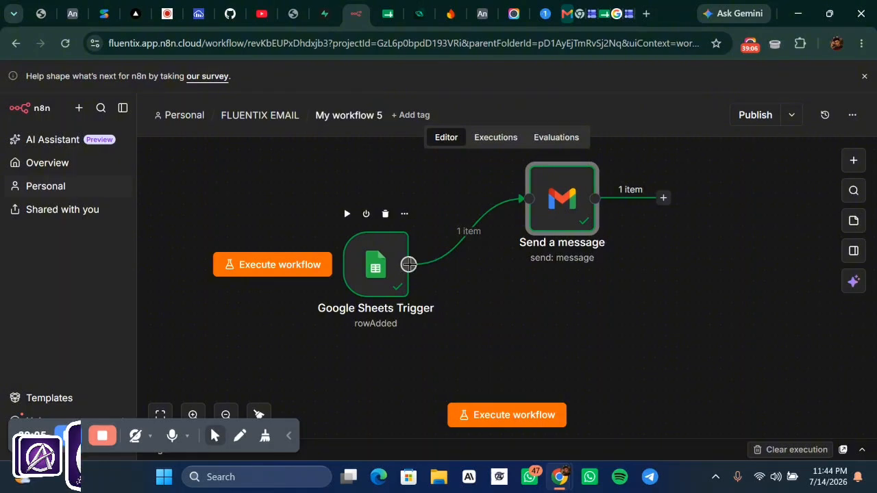
- Rename the Gmail node from 'Send a message' to 'Send a message ADMIN'
{"action": "left_click", "coordinate": [408, 265]}
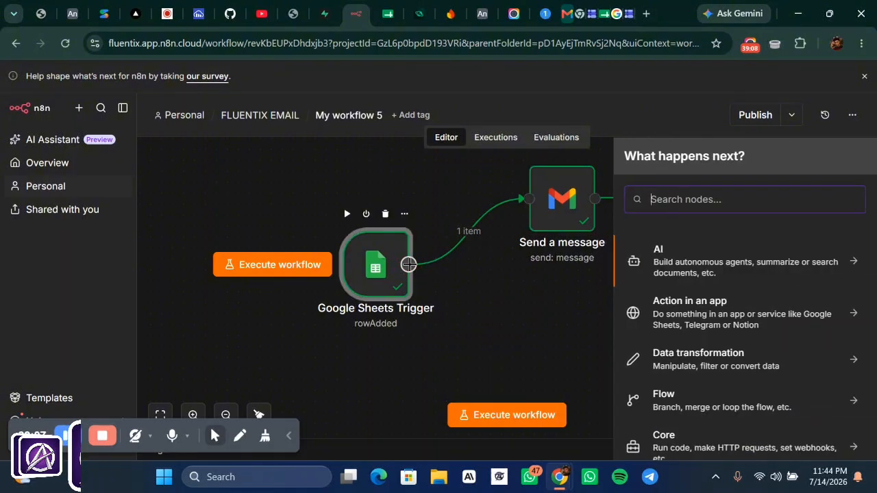
{"action": "left_click", "coordinate": [670, 197]}
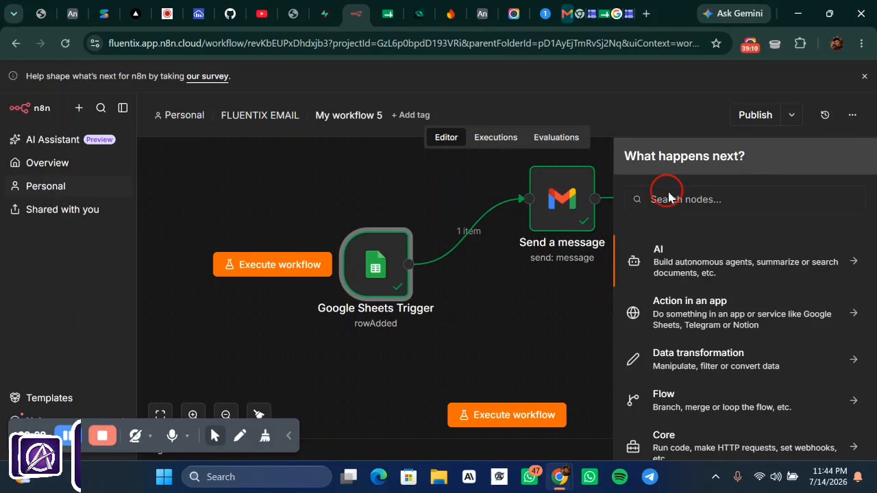
{"action": "left_click", "coordinate": [578, 342]}
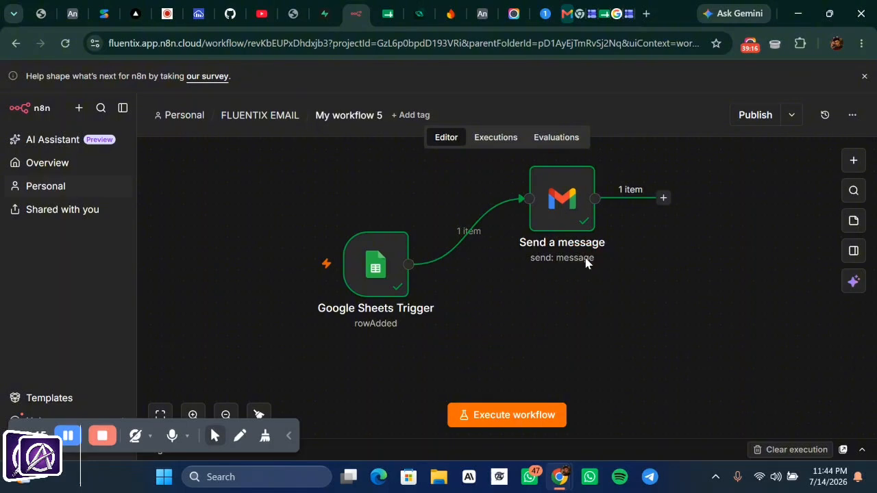
{"action": "mouse_move", "coordinate": [576, 235]}
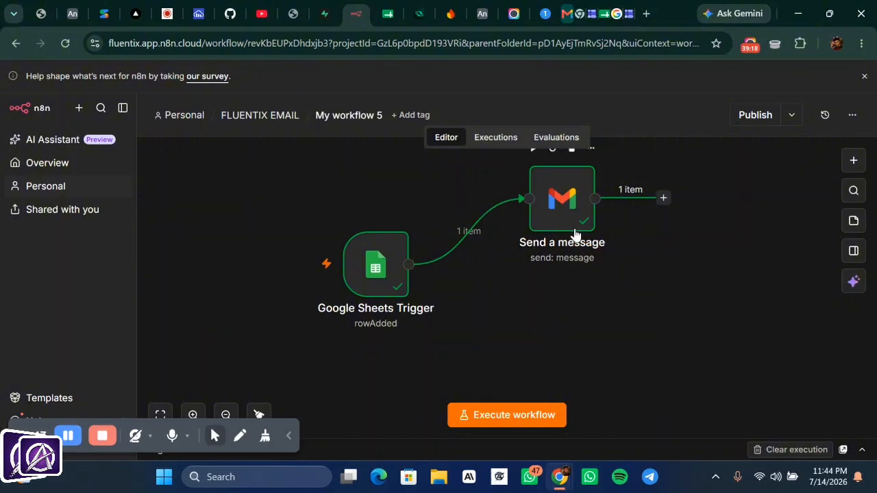
{"action": "scroll", "coordinate": [574, 233], "scroll_direction": "up", "scroll_amount": 1}
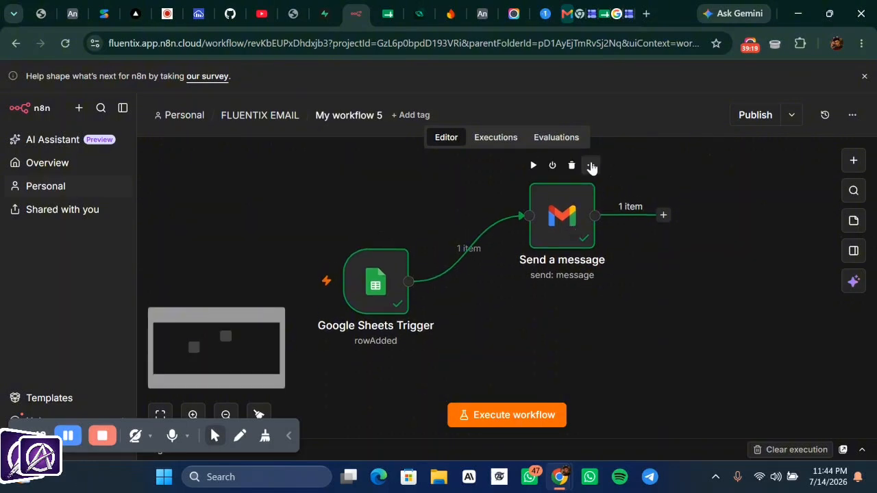
{"action": "left_click", "coordinate": [589, 166]}
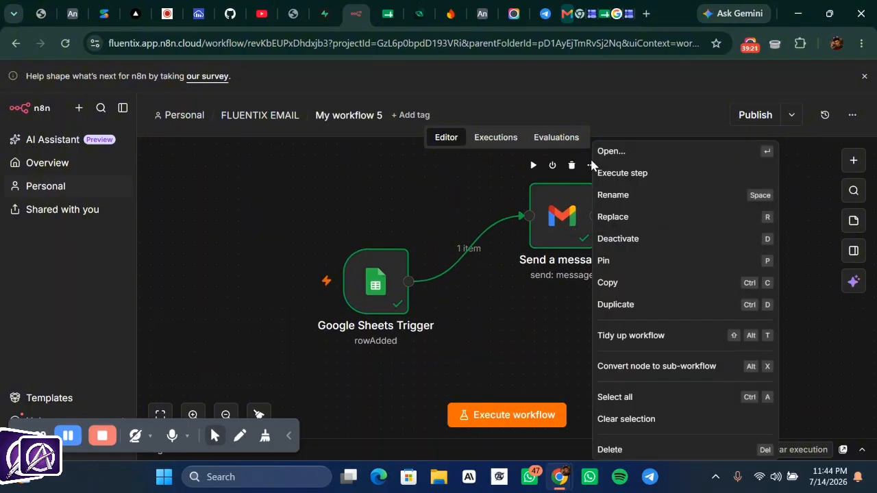
{"action": "left_click", "coordinate": [656, 205]}
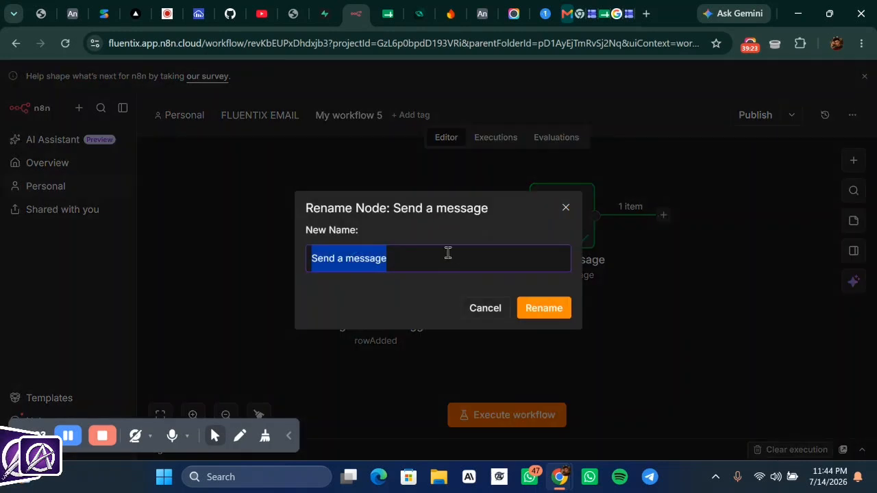
{"action": "left_click", "coordinate": [447, 253]}
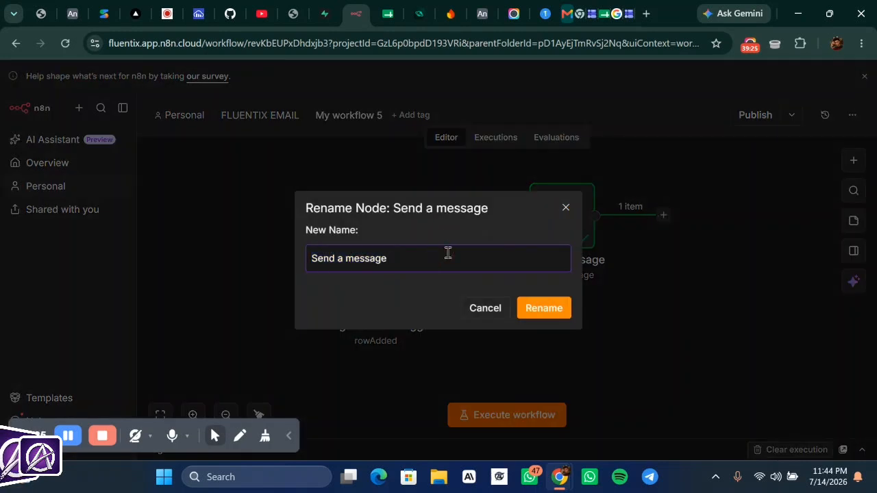
{"action": "type", "text": "AD"}
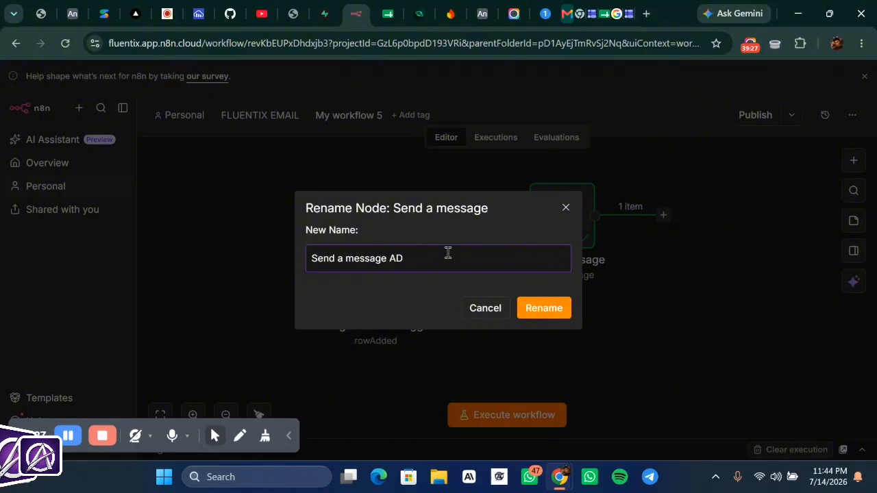
{"action": "type", "text": "MIN"}
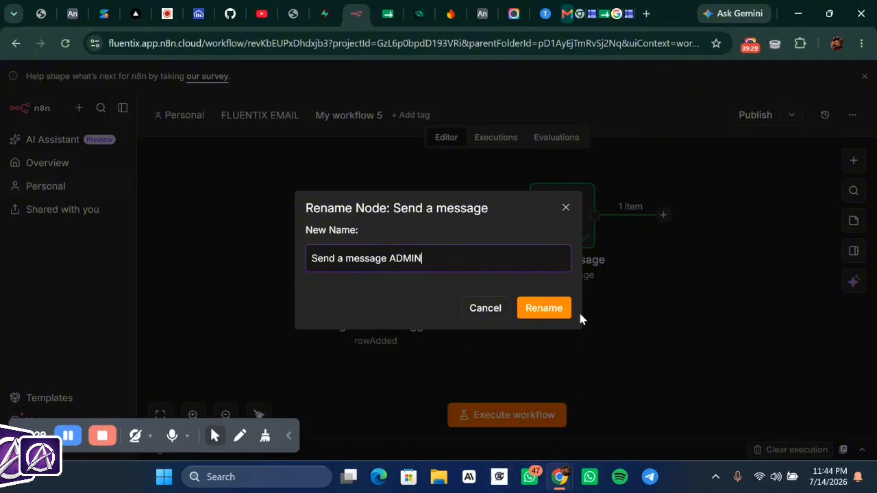
{"action": "left_click", "coordinate": [536, 308]}
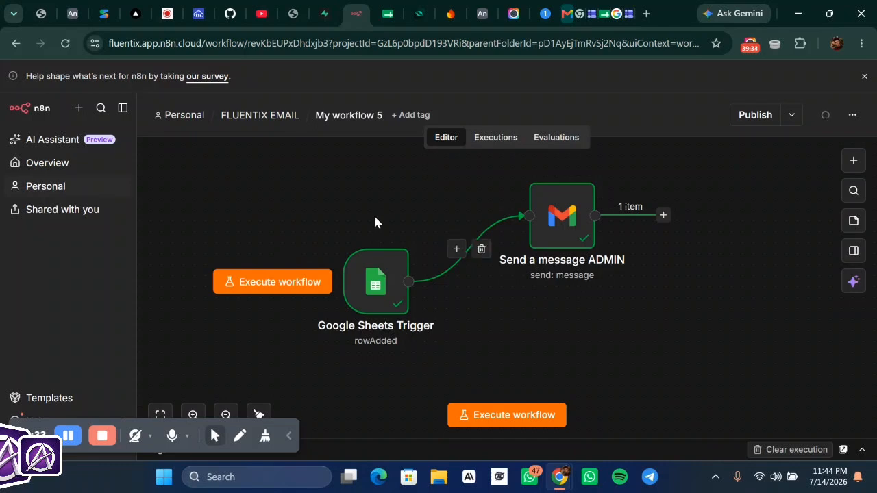
- Add a second Gmail node after the Google Sheets Trigger using the Send a message action
{"action": "left_click", "coordinate": [409, 280]}
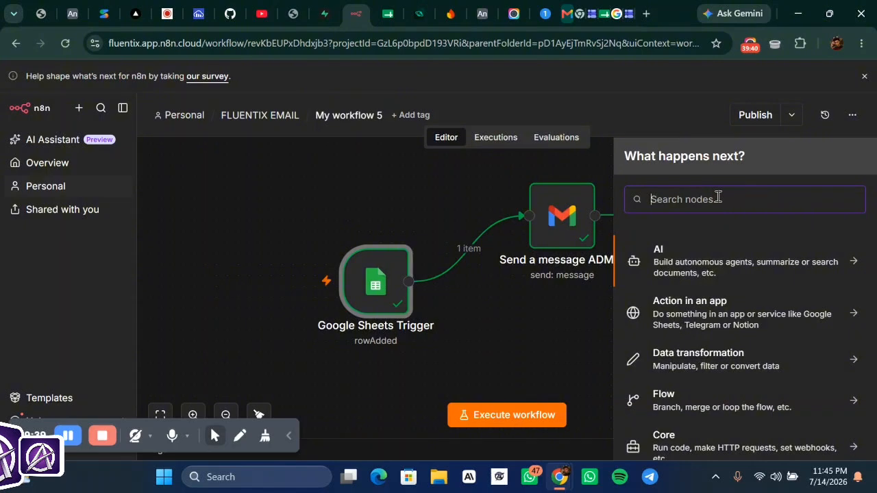
{"action": "type", "text": "d"}
{"action": "key", "text": "BackSpace"}
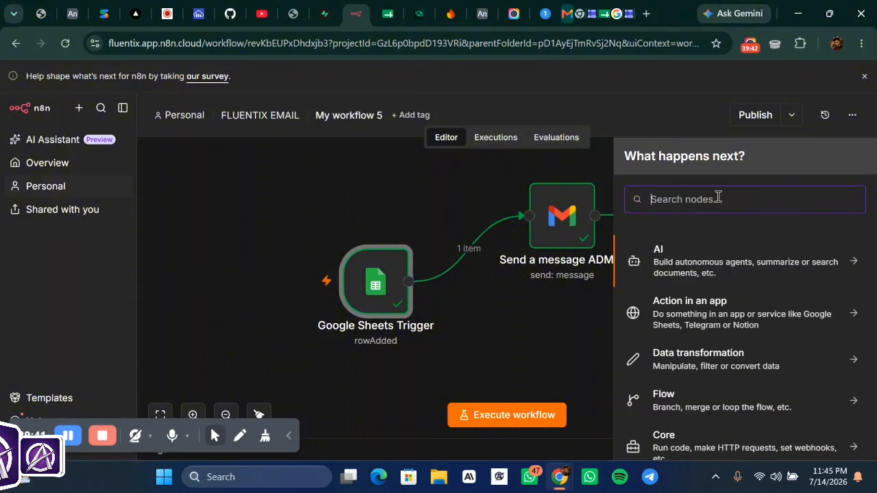
{"action": "type", "text": "SE"}
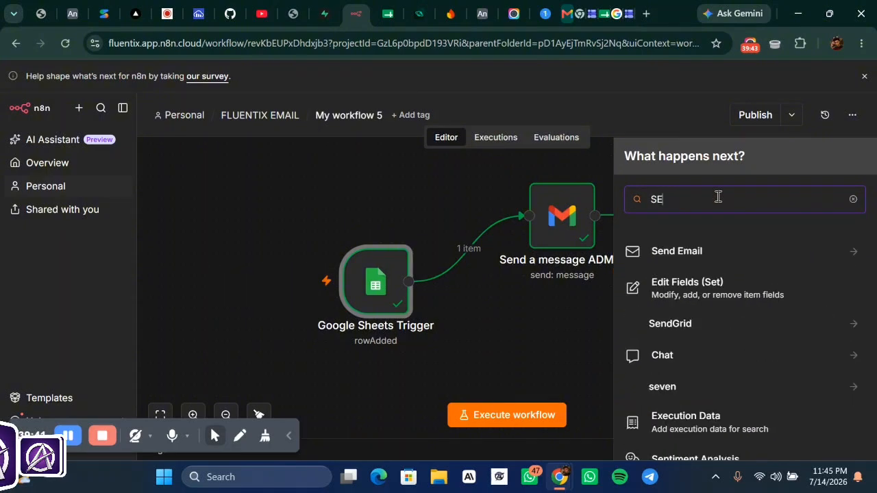
{"action": "key", "text": "BackSpace"}
{"action": "key", "text": "BackSpace"}
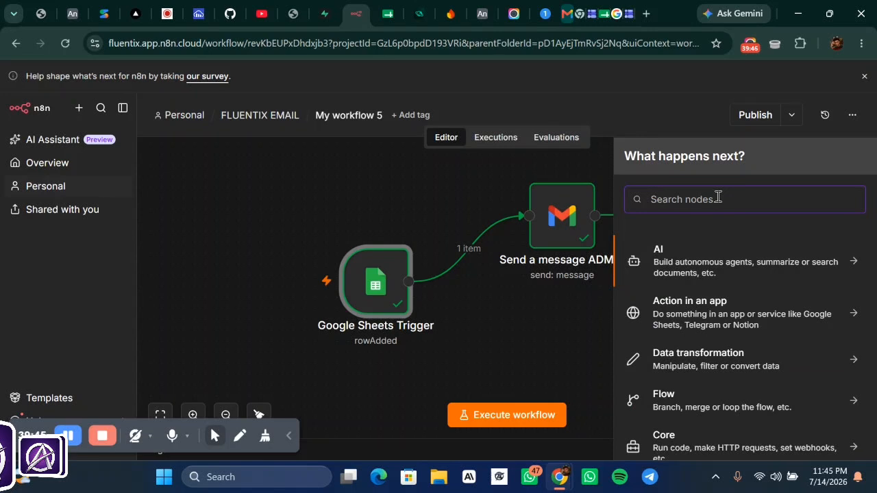
{"action": "type", "text": "E"}
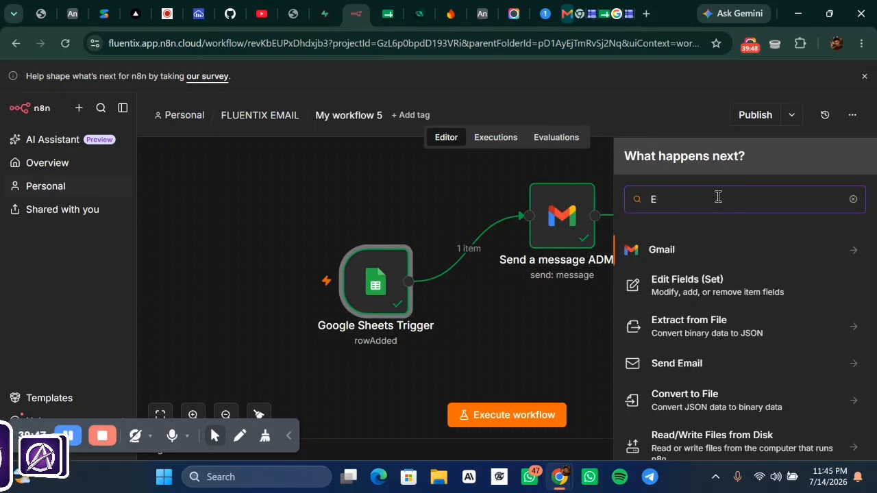
{"action": "left_click", "coordinate": [852, 250]}
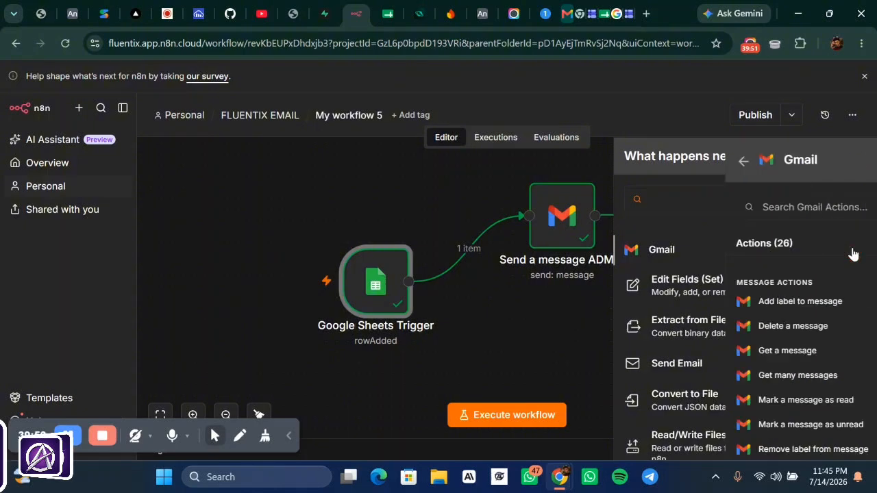
{"action": "scroll", "coordinate": [675, 370], "scroll_direction": "down", "scroll_amount": 1}
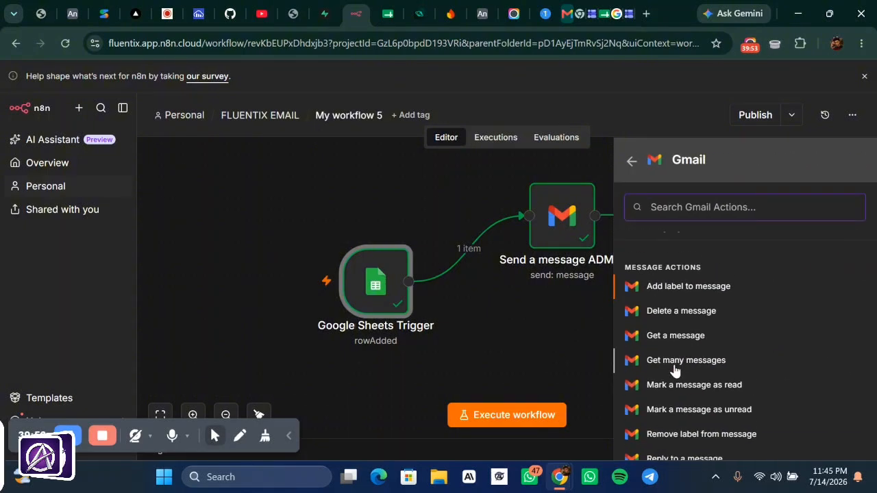
{"action": "scroll", "coordinate": [675, 371], "scroll_direction": "down", "scroll_amount": 2}
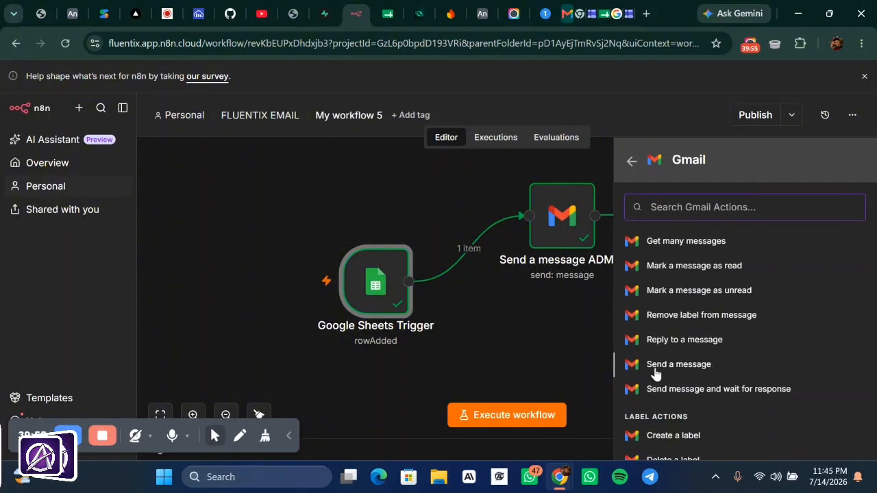
{"action": "left_click", "coordinate": [658, 369]}
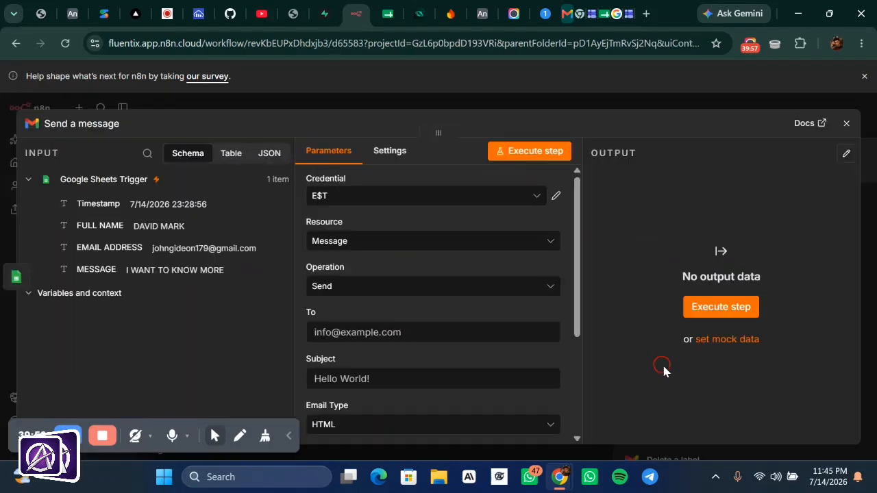
{"action": "left_click", "coordinate": [418, 204]}
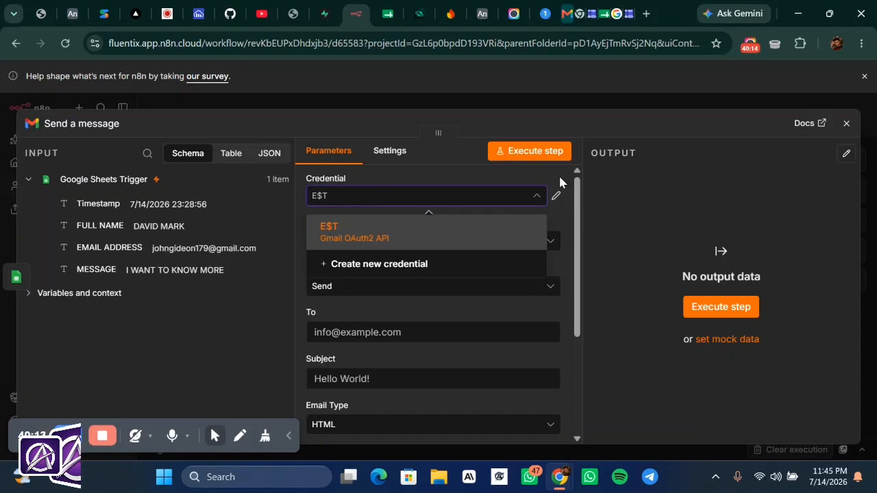
{"action": "left_click", "coordinate": [557, 197]}
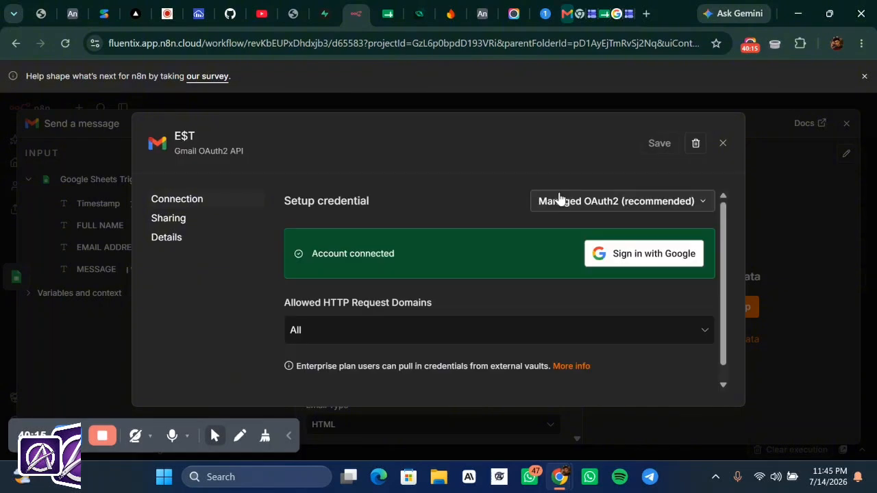
{"action": "left_click", "coordinate": [679, 95]}
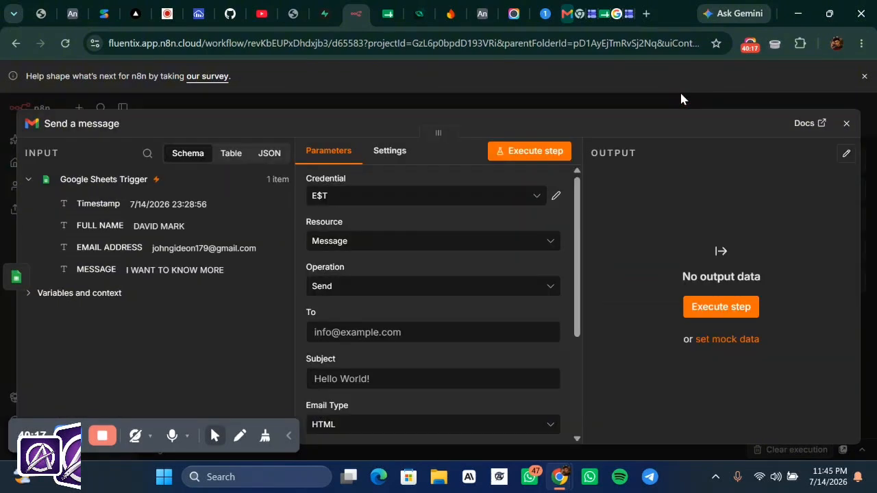
- Keep the Gmail node's resource as Message and operation as Send
{"action": "left_click", "coordinate": [368, 248]}
{"action": "left_click", "coordinate": [369, 248]}
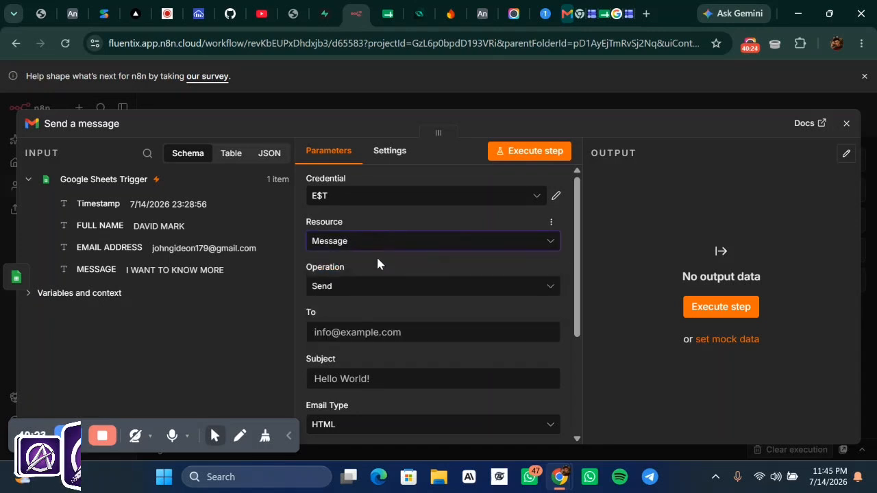
{"action": "left_click", "coordinate": [378, 287]}
{"action": "left_click", "coordinate": [377, 288]}
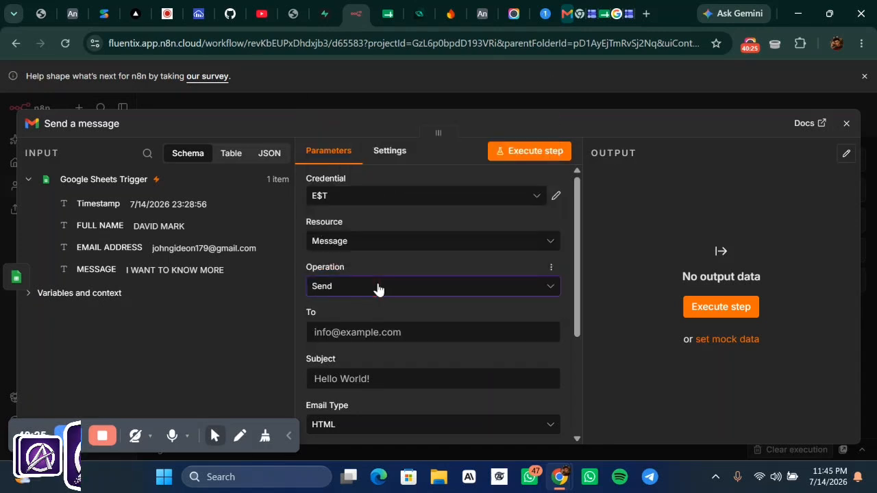
{"action": "scroll", "coordinate": [394, 302], "scroll_direction": "down", "scroll_amount": 1}
- Replace the hard-coded To address with the {{ $json['EMAIL ADDRESS'] }} expression from the trigger data
{"action": "left_click", "coordinate": [369, 292]}
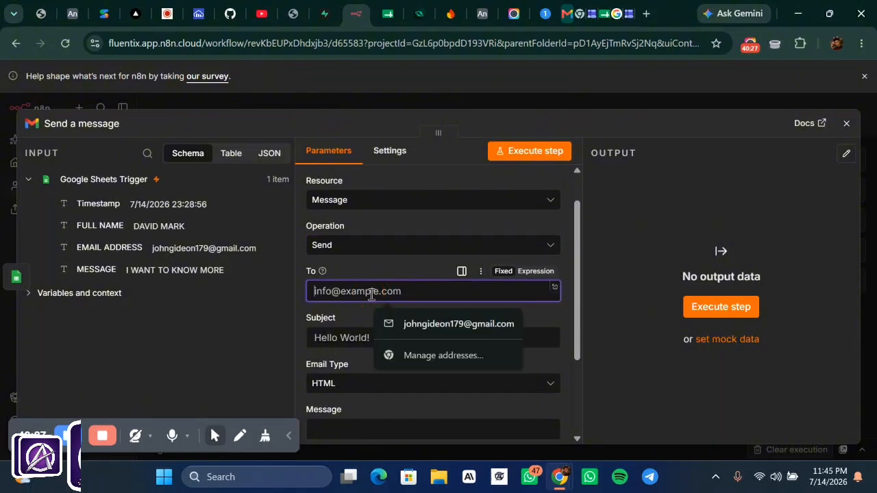
{"action": "left_click", "coordinate": [409, 323]}
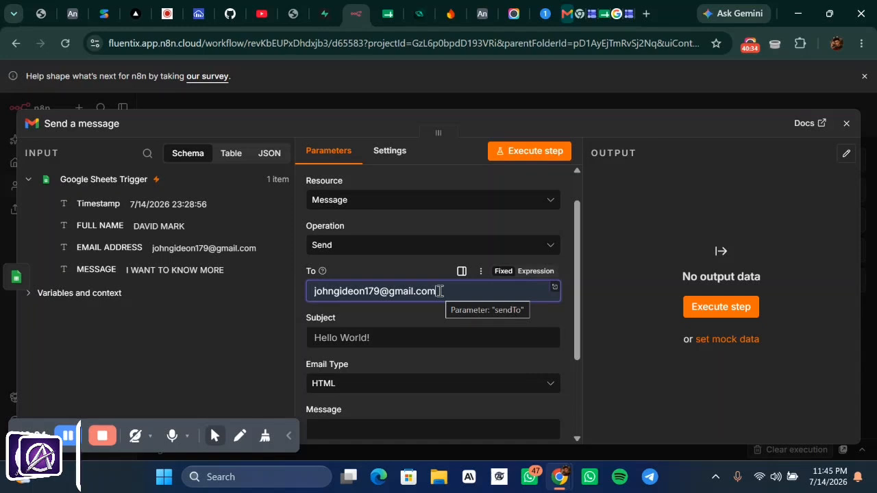
{"action": "left_click", "coordinate": [440, 292]}
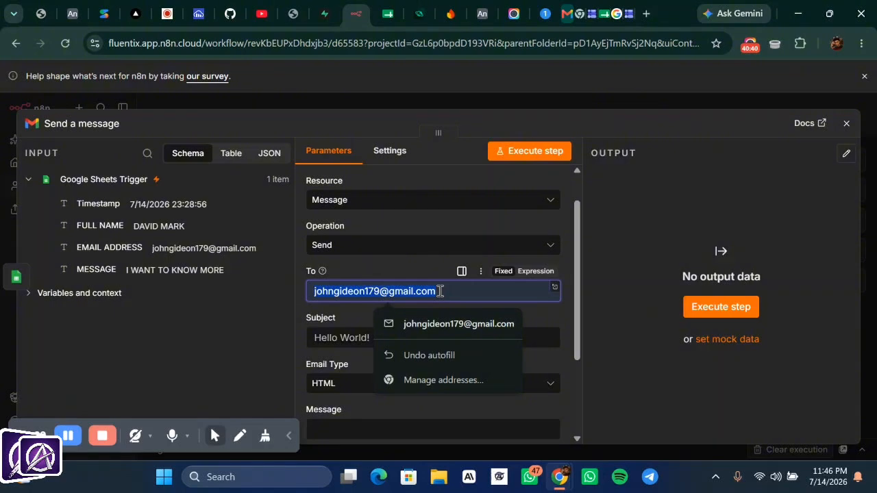
{"action": "key", "text": "BackSpace"}
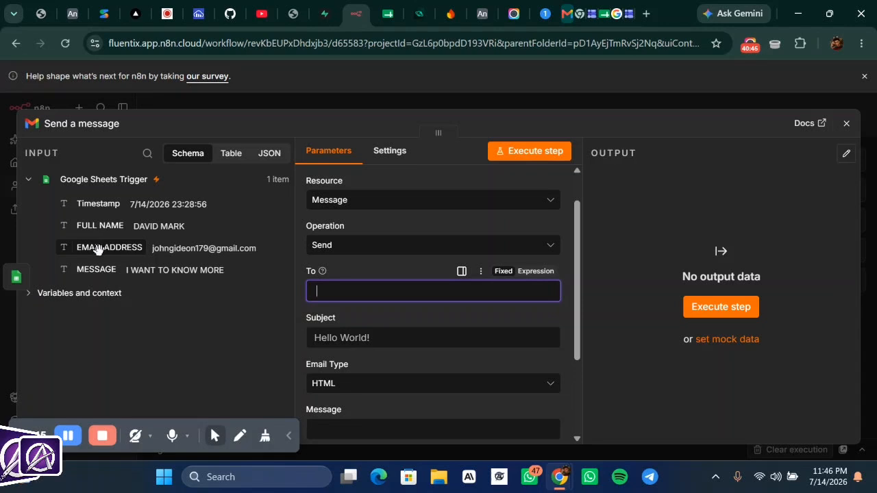
{"action": "left_click_drag", "start_coordinate": [99, 248], "coordinate": [360, 285]}
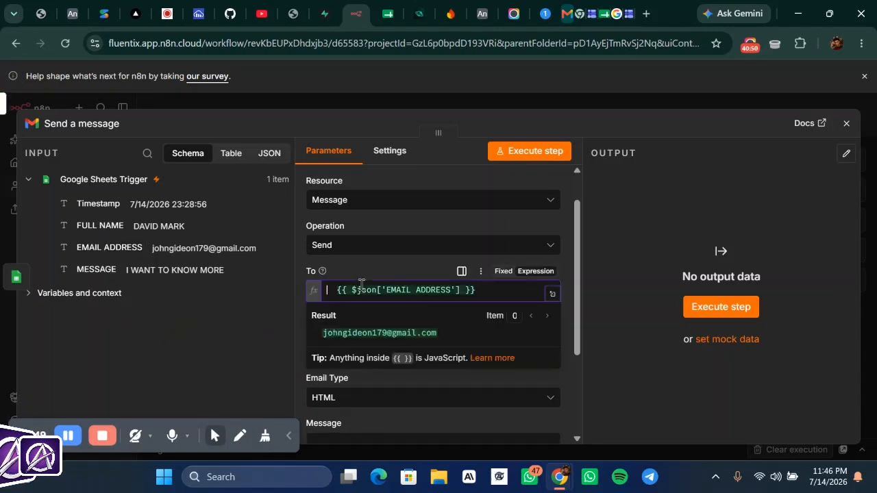
{"action": "left_click", "coordinate": [360, 255]}
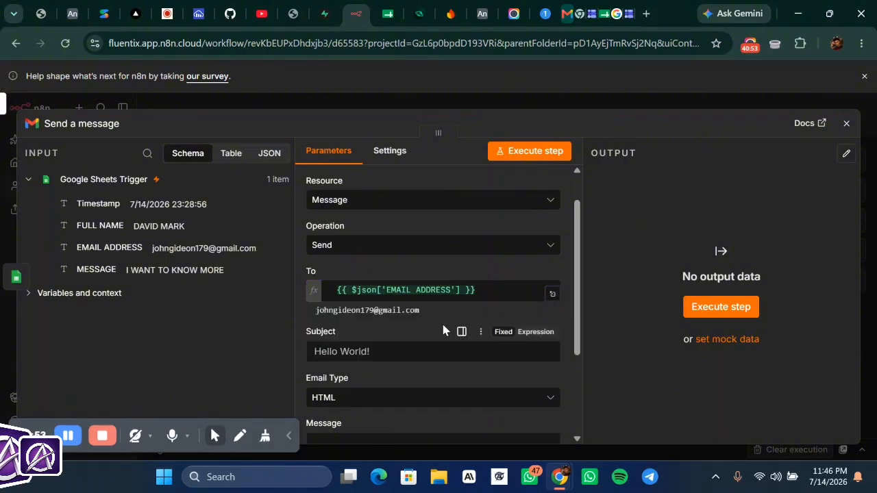
{"action": "scroll", "coordinate": [443, 330], "scroll_direction": "down", "scroll_amount": 1}
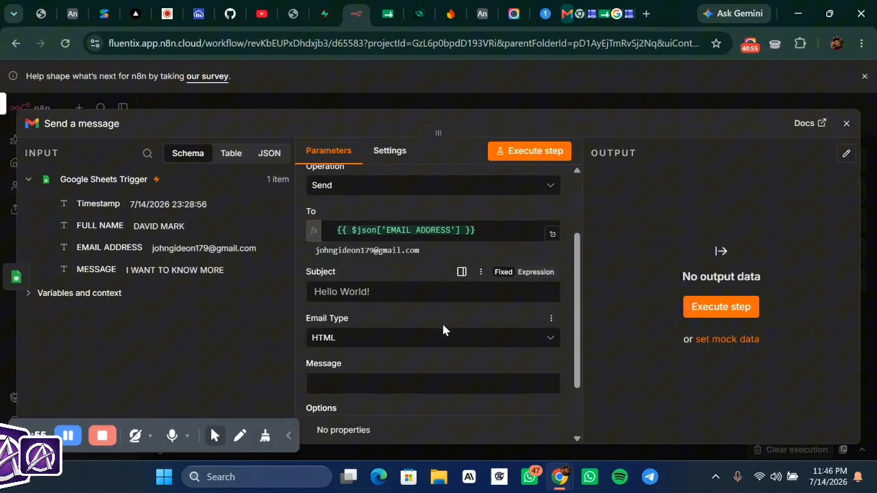
- Replace the subject 'Hello World!' with 'FROM CONTACT FORM'
{"action": "left_click", "coordinate": [374, 291]}
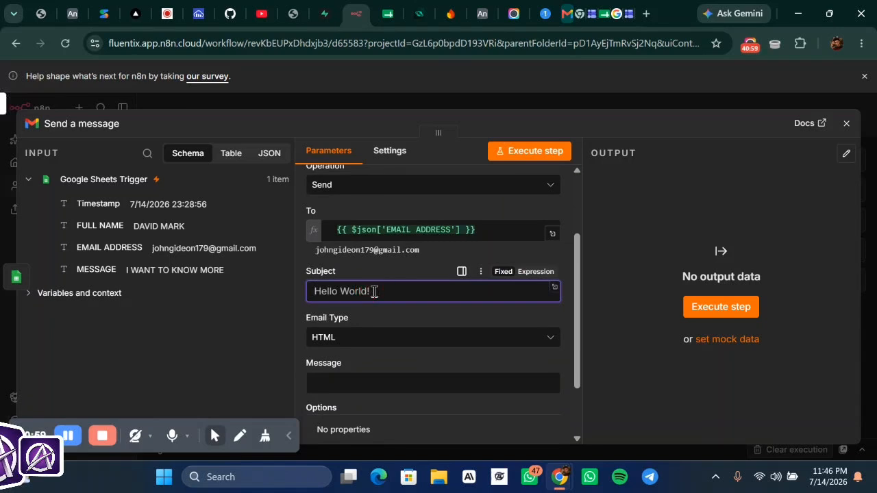
{"action": "key", "text": "ctrl+a"}
{"action": "type", "text": "TU"}
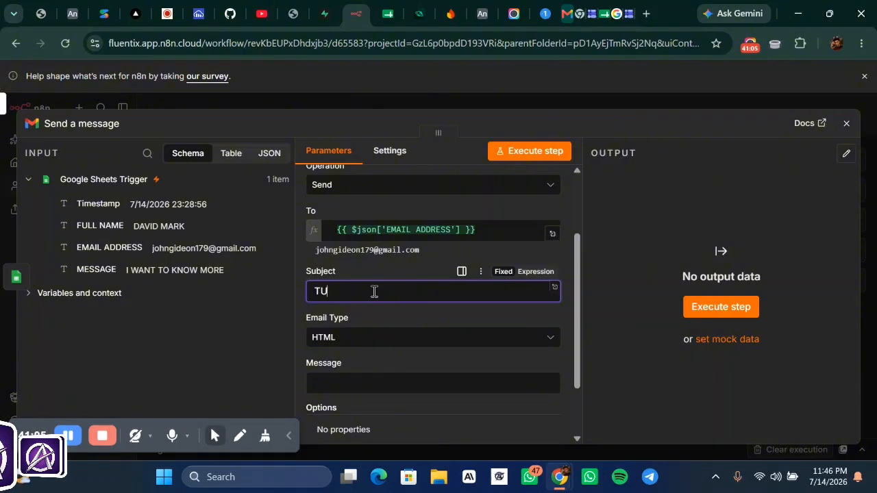
{"action": "key", "text": "ctrl+z"}
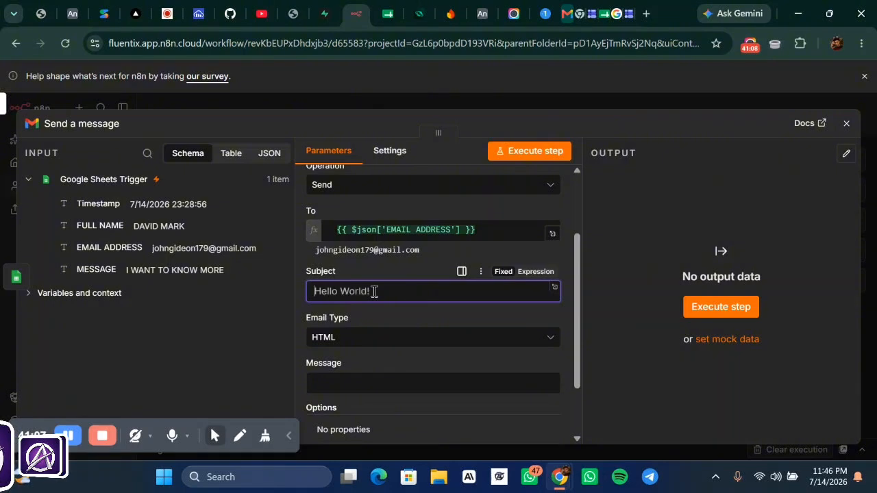
{"action": "type", "text": "CONT"}
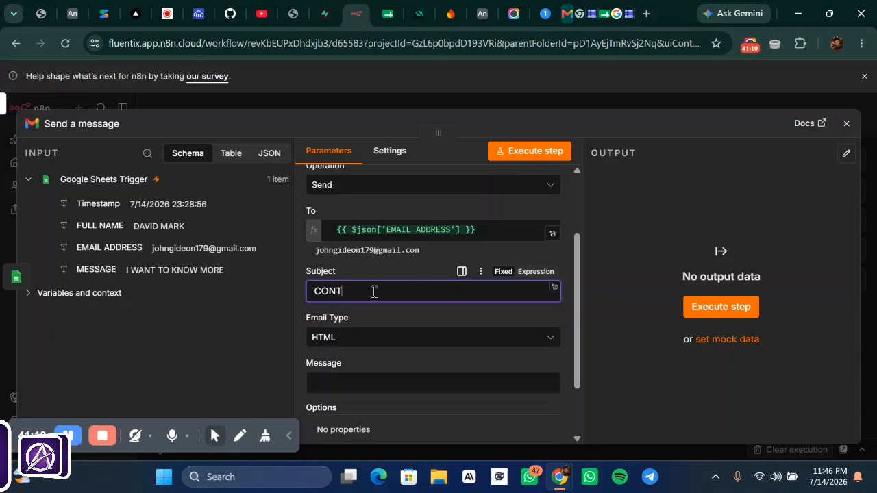
{"action": "type", "text": "ACT "}
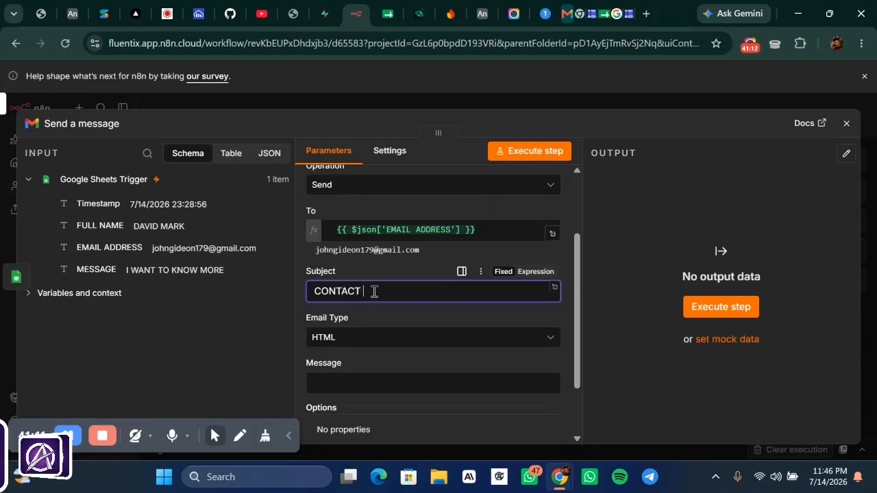
{"action": "type", "text": "FOR"}
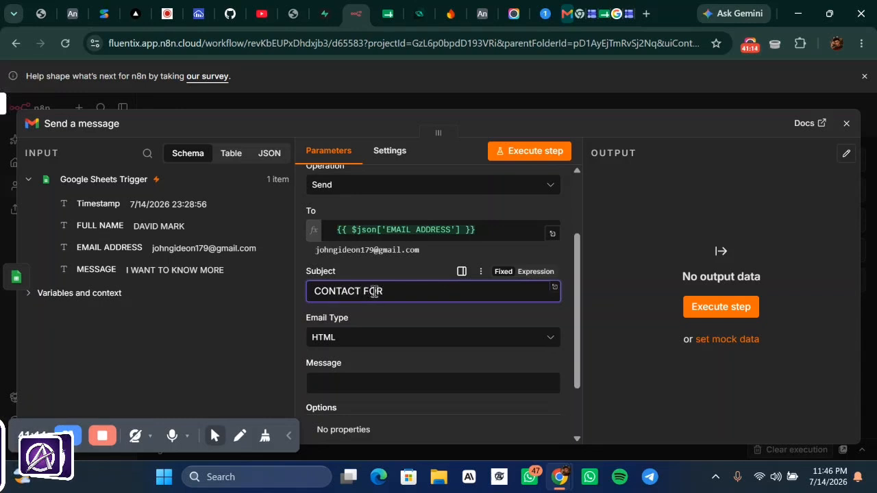
{"action": "type", "text": "M"}
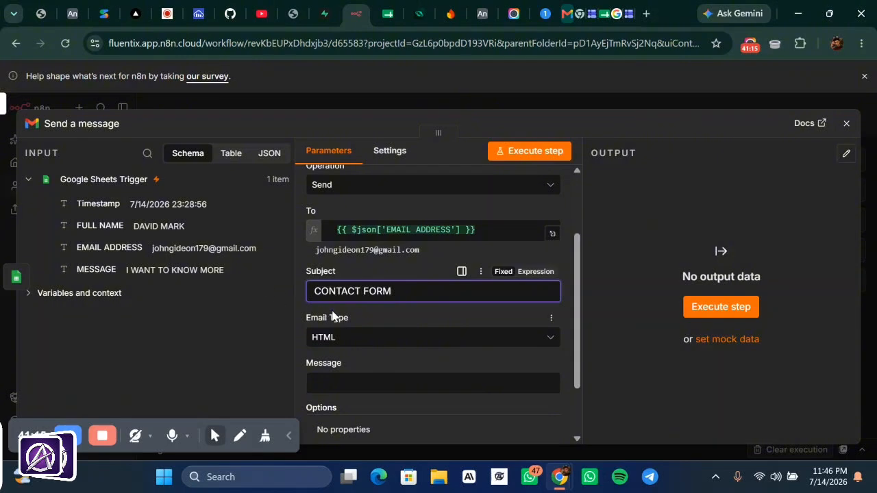
{"action": "left_click", "coordinate": [309, 288]}
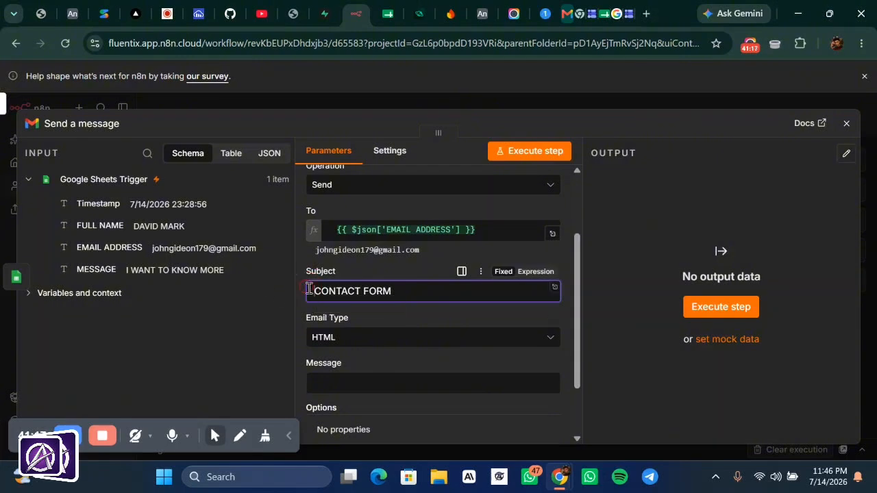
{"action": "type", "text": "FROM"}
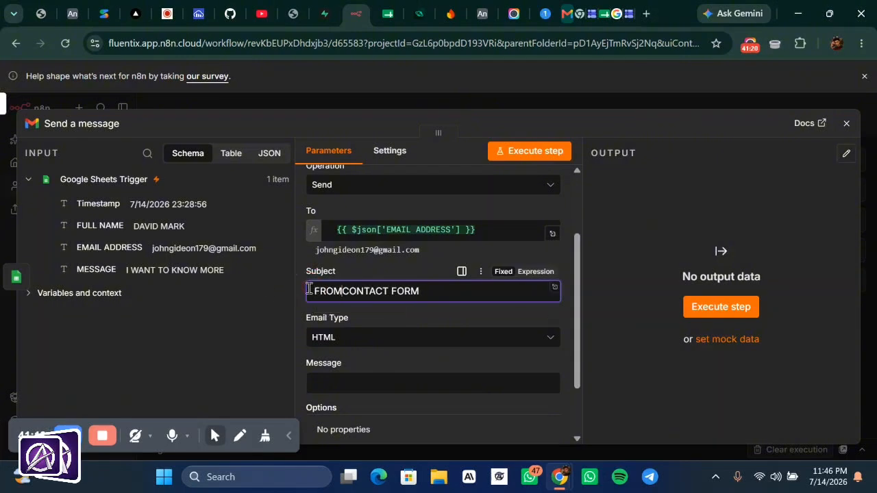
- Keep Email Type as HTML and start the Message with 'HI,' followed by the FULL NAME field
{"action": "left_click", "coordinate": [378, 333]}
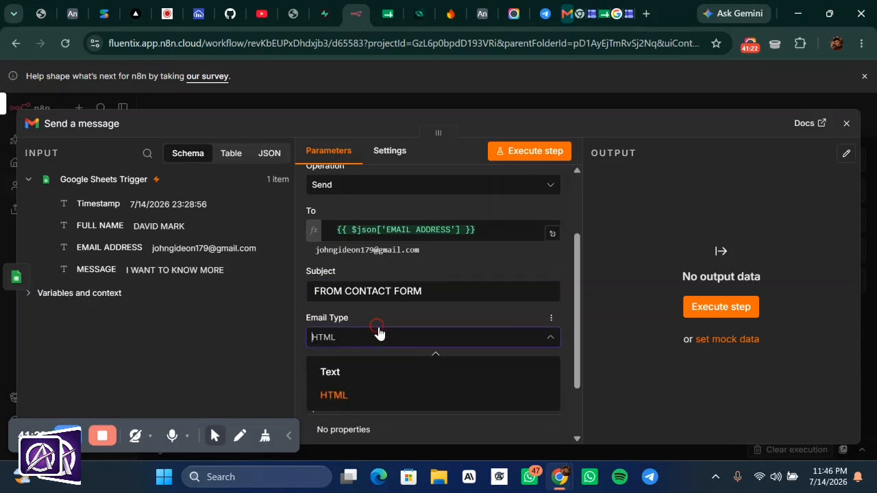
{"action": "left_click", "coordinate": [357, 395]}
{"action": "left_click", "coordinate": [358, 389]}
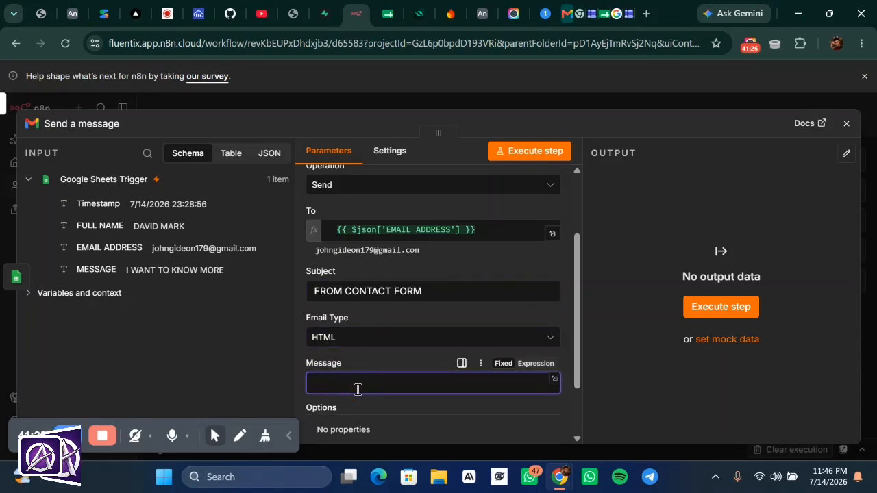
{"action": "scroll", "coordinate": [356, 389], "scroll_direction": "down", "scroll_amount": 1}
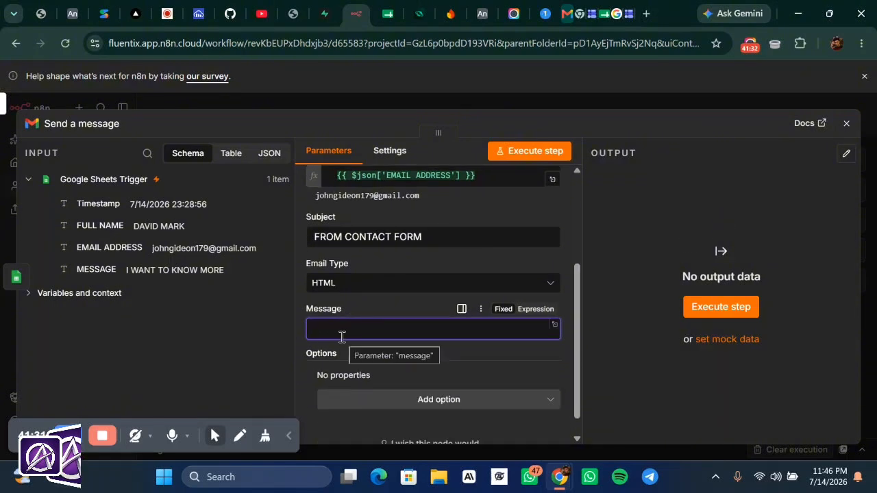
{"action": "type", "text": "HI"}
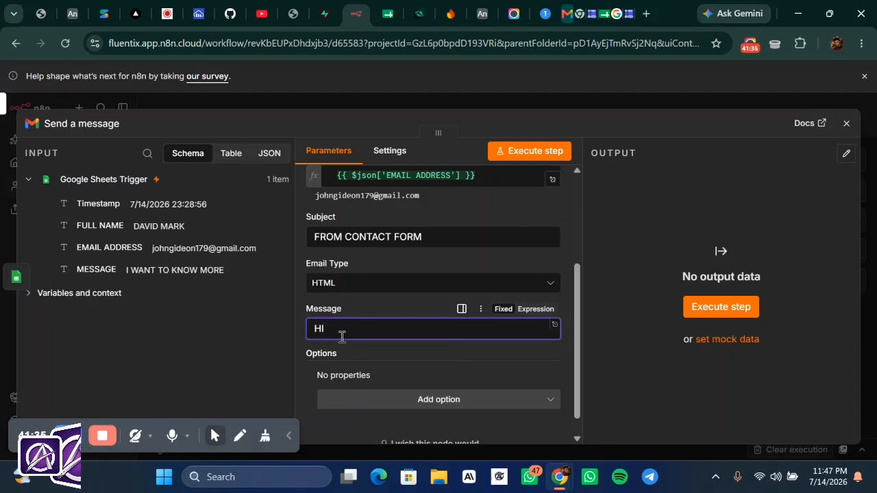
{"action": "type", "text": ","}
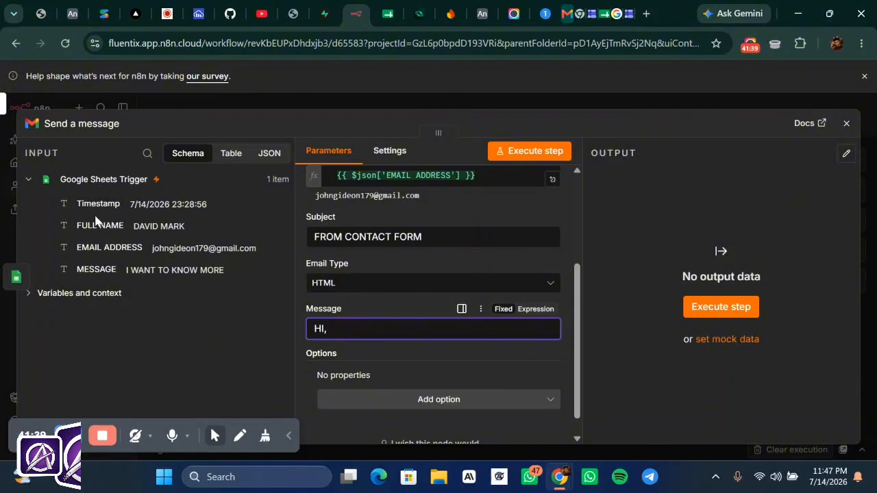
{"action": "left_click_drag", "start_coordinate": [96, 226], "coordinate": [391, 321]}
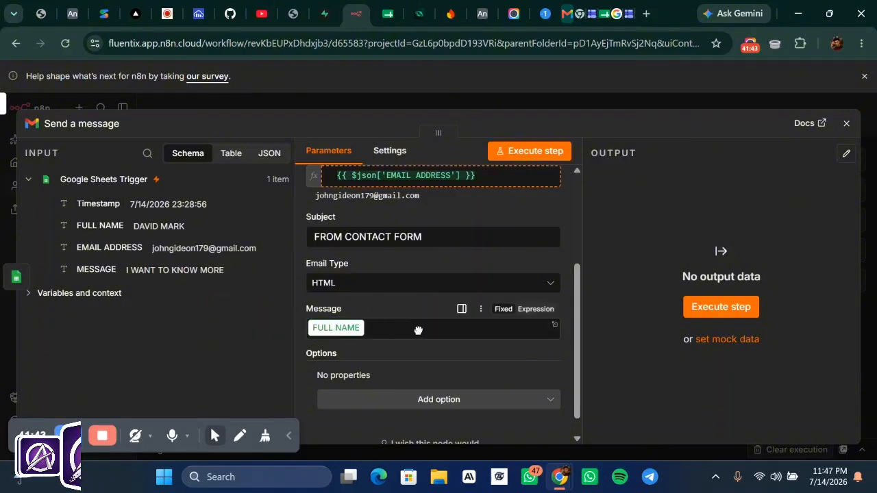
{"action": "left_click_drag", "start_coordinate": [338, 347], "coordinate": [438, 334]}
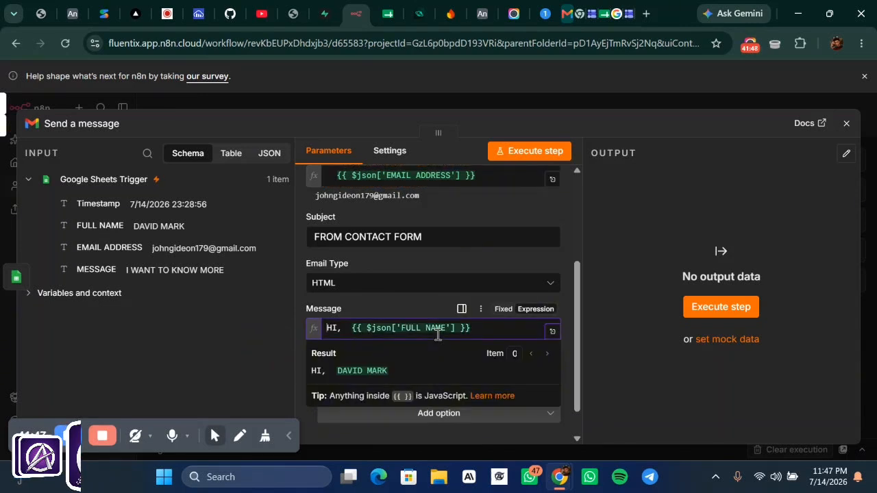
- Continue the message with 'thanks for filling out our form, we saw your message and our team will reach out to you soon'
{"action": "left_click", "coordinate": [483, 331]}
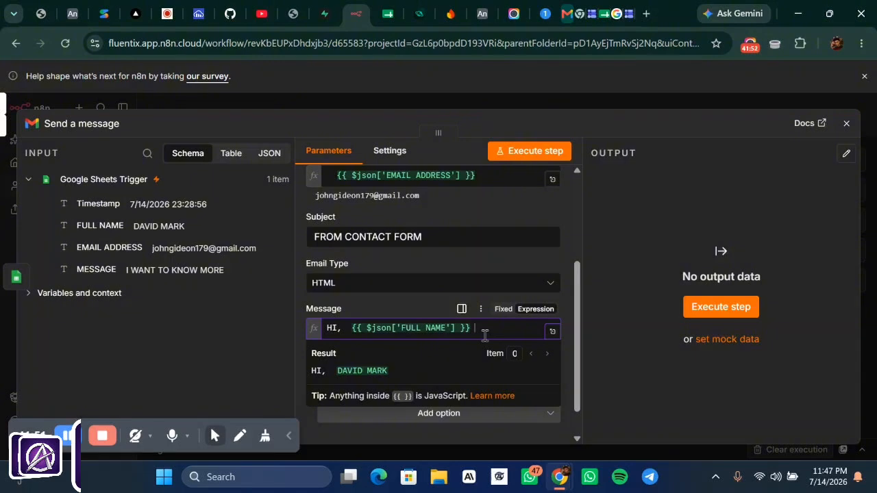
{"action": "type", "text": "t"}
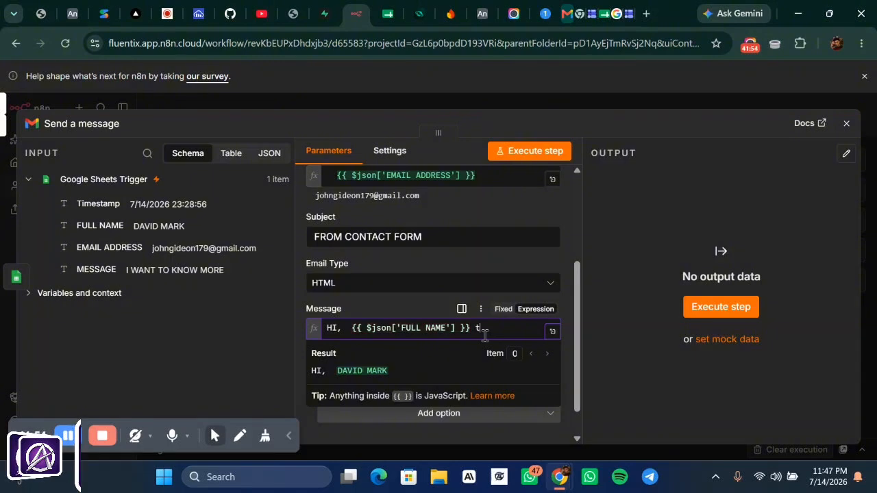
{"action": "type", "text": "hank"}
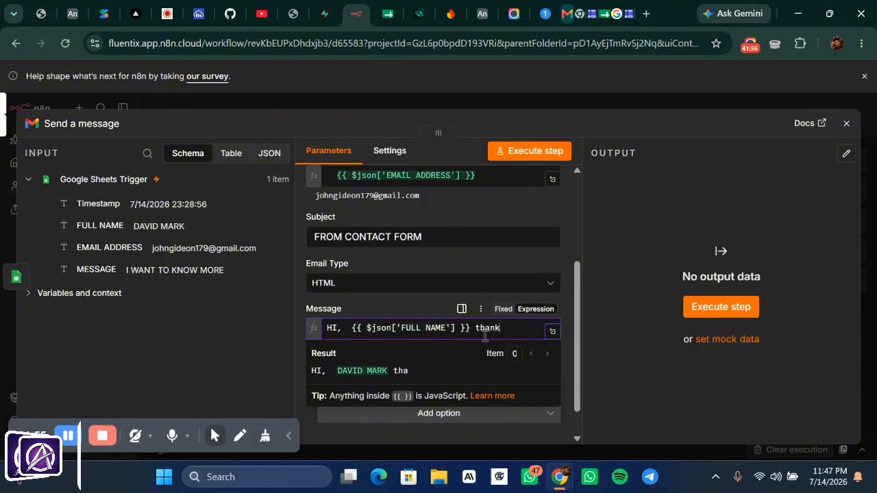
{"action": "type", "text": "s for"}
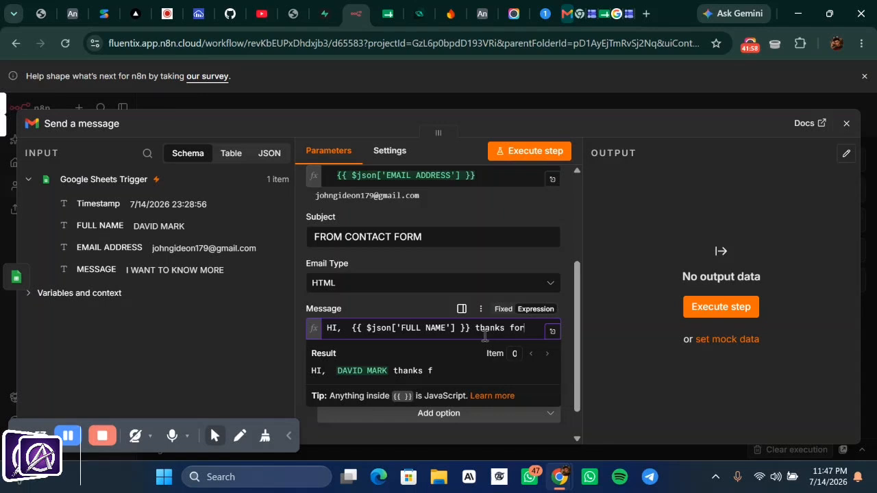
{"action": "type", "text": " filling"}
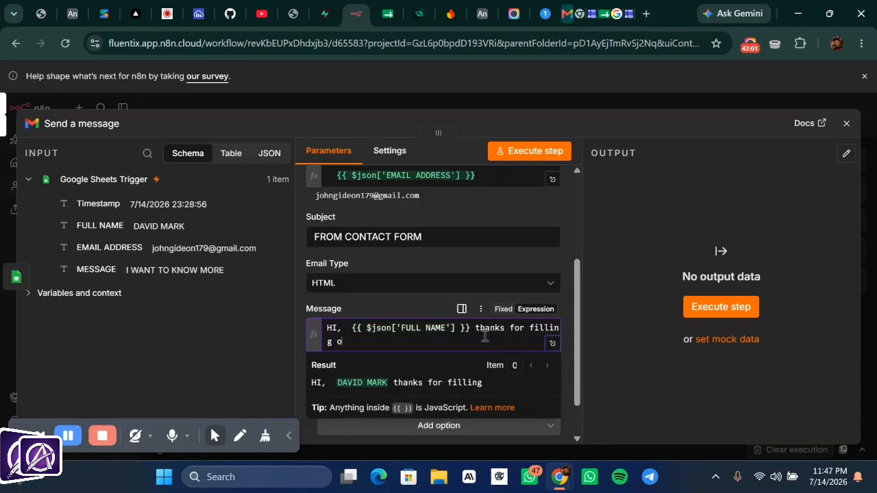
{"action": "type", "text": "out ou"}
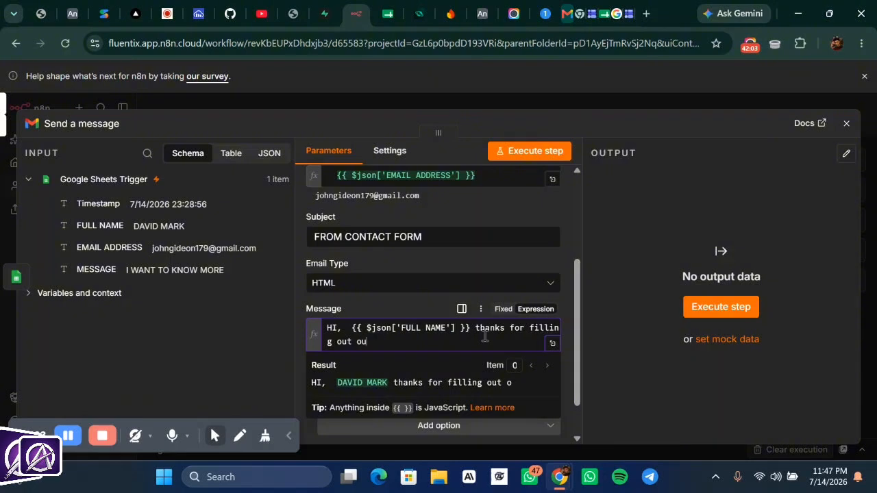
{"action": "type", "text": "r fo"}
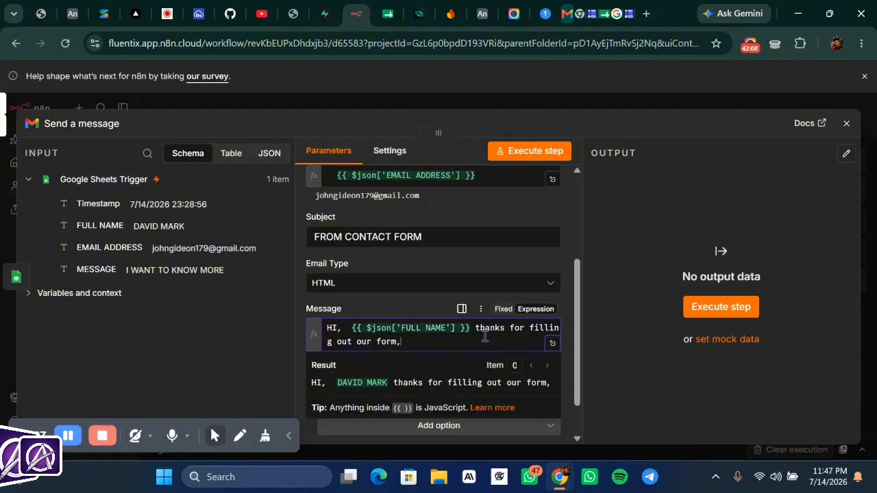
{"action": "type", "text": "rm, "}
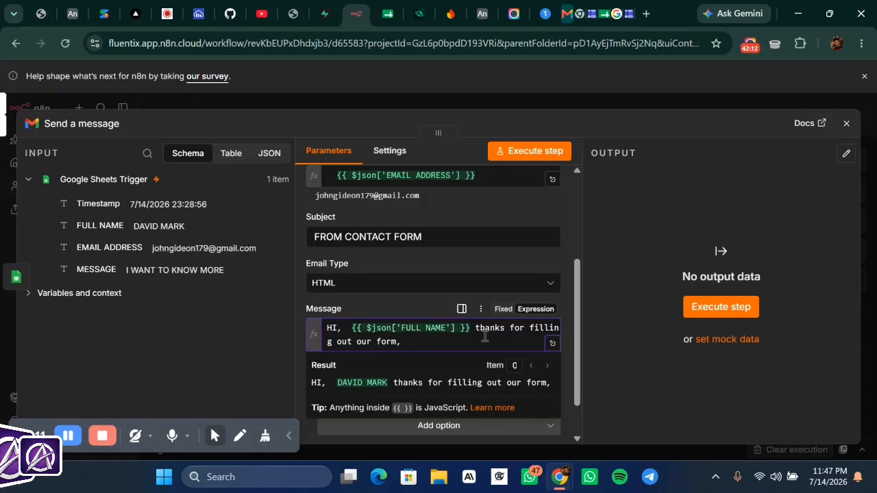
{"action": "type", "text": "we s"}
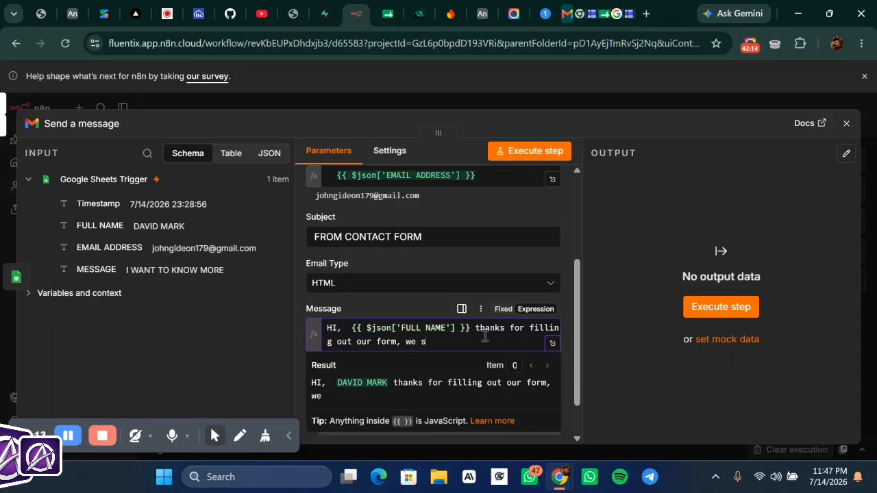
{"action": "type", "text": "aw you"}
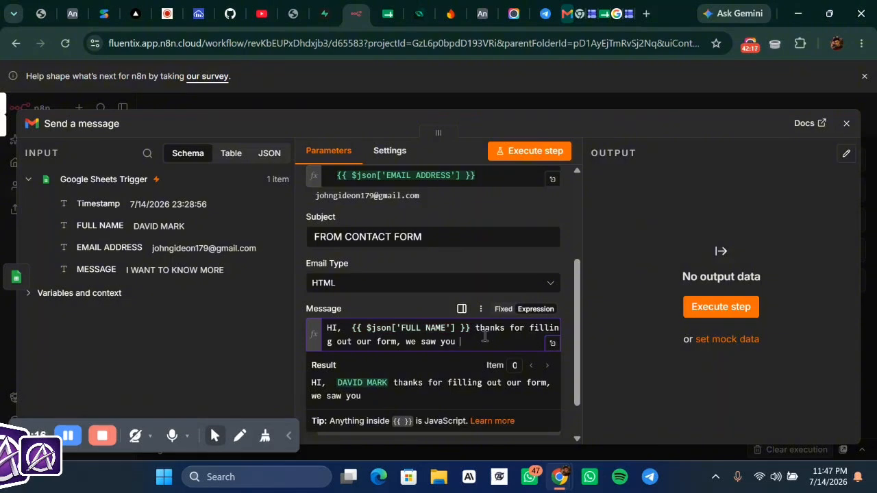
{"action": "key", "text": "BackSpace"}
{"action": "type", "text": "r "}
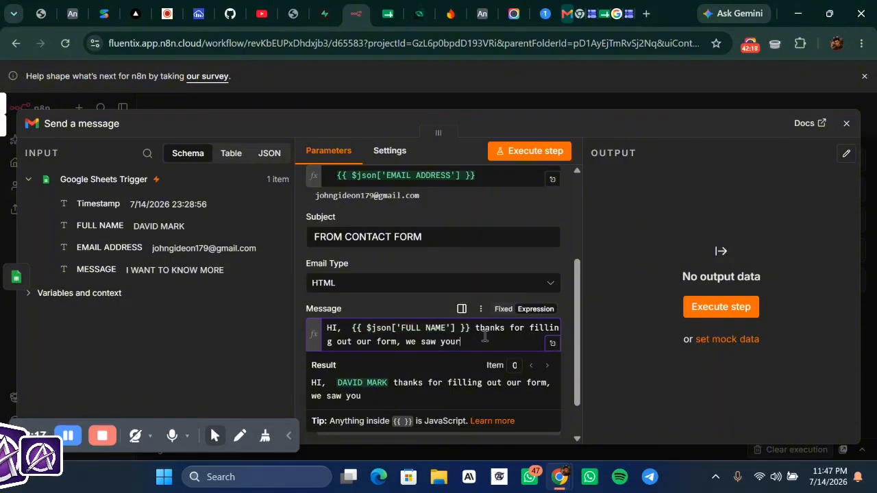
{"action": "type", "text": "mess"}
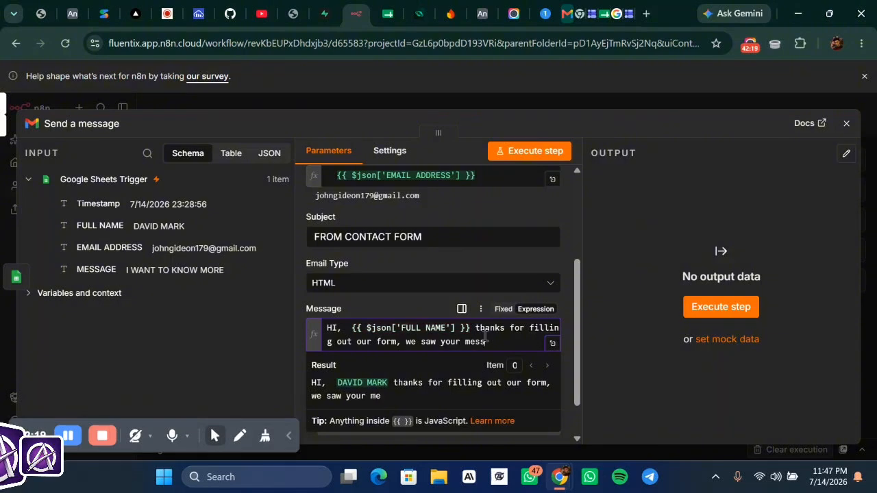
{"action": "type", "text": "gae"}
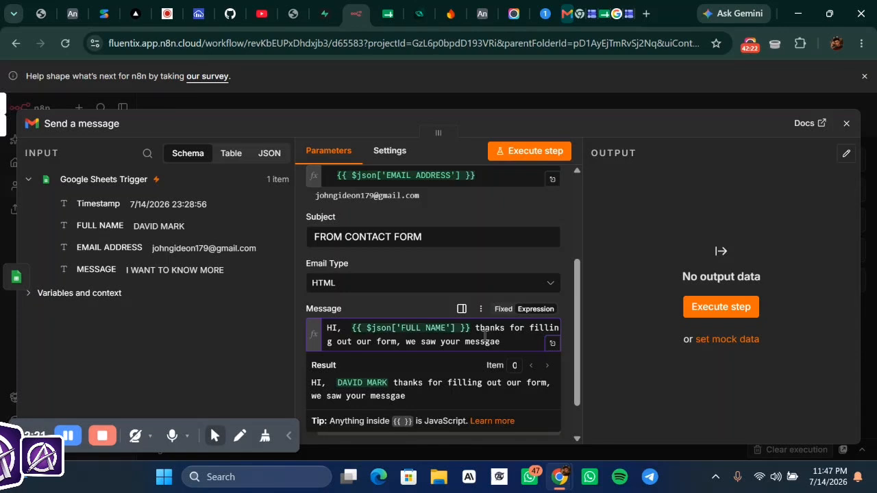
{"action": "type", "text": " and"}
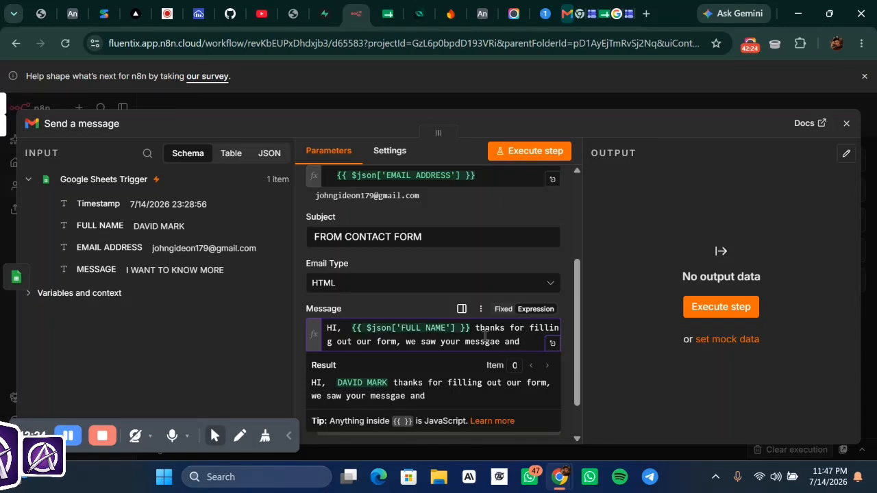
{"action": "type", "text": " our"}
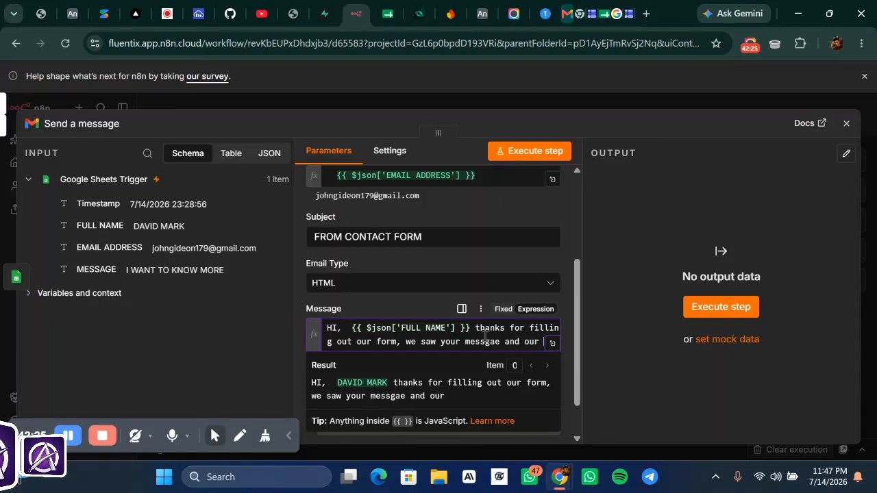
{"action": "type", "text": " team "}
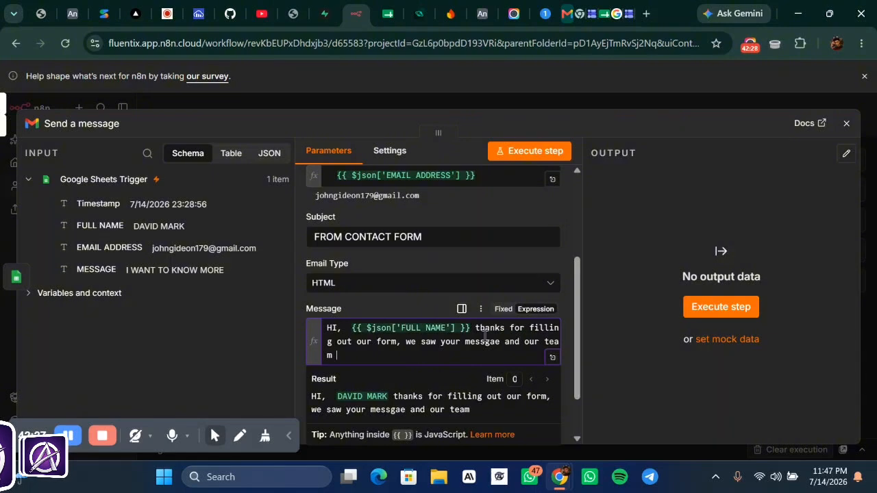
{"action": "type", "text": "wi"}
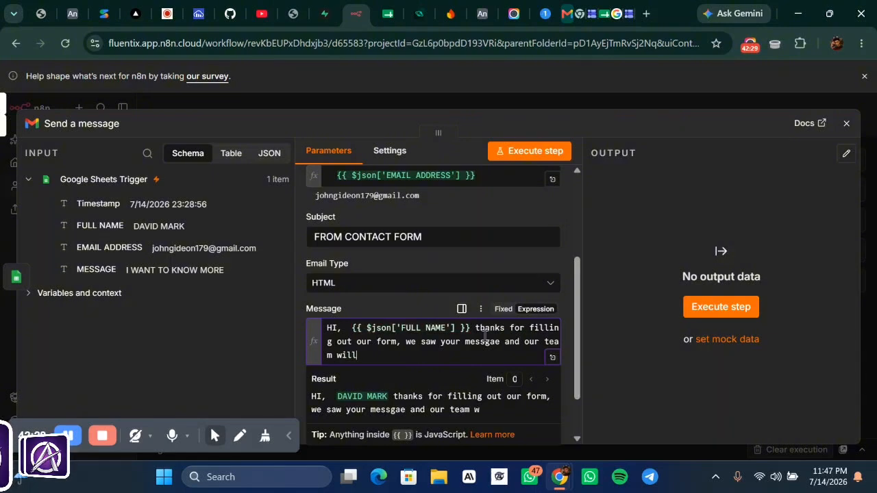
{"action": "type", "text": "ll reacg"}
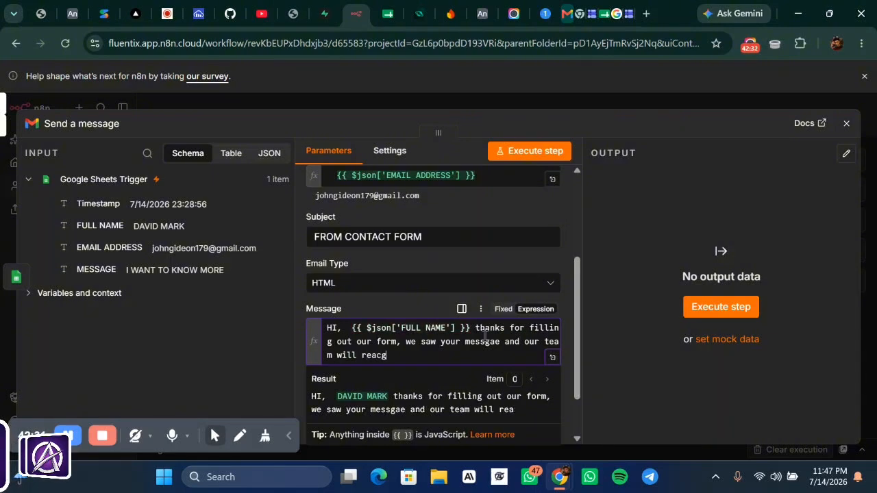
{"action": "key", "text": "BackSpace"}
{"action": "type", "text": "ho"}
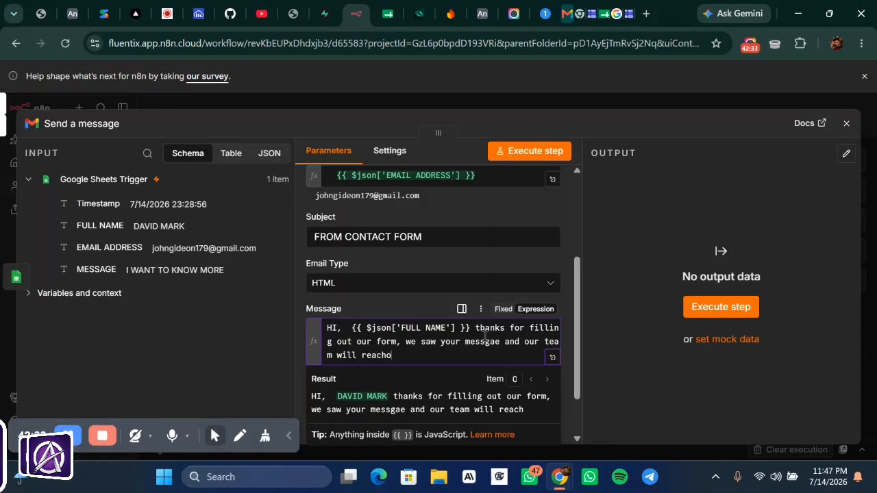
{"action": "type", "text": "ut"}
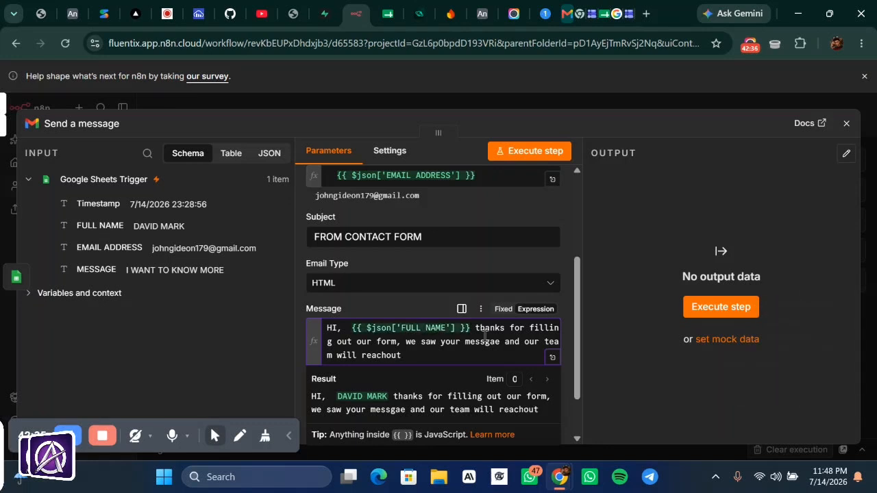
{"action": "type", "text": " to you"}
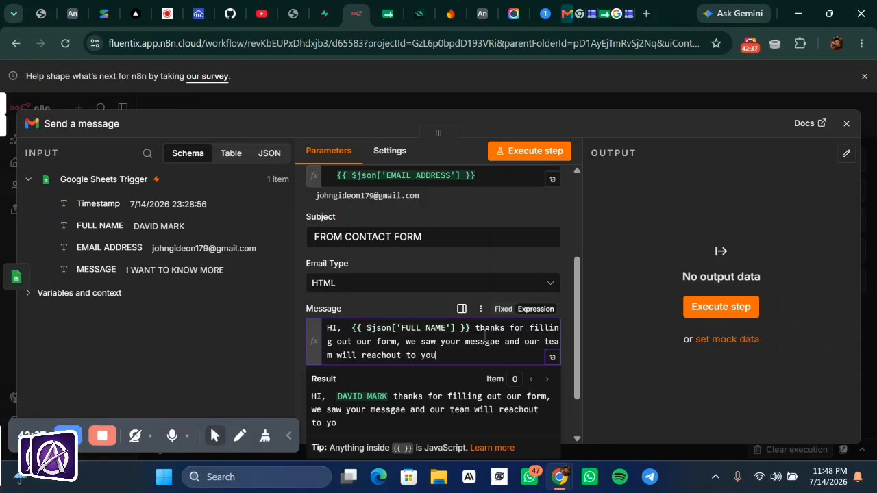
{"action": "type", "text": " soon"}
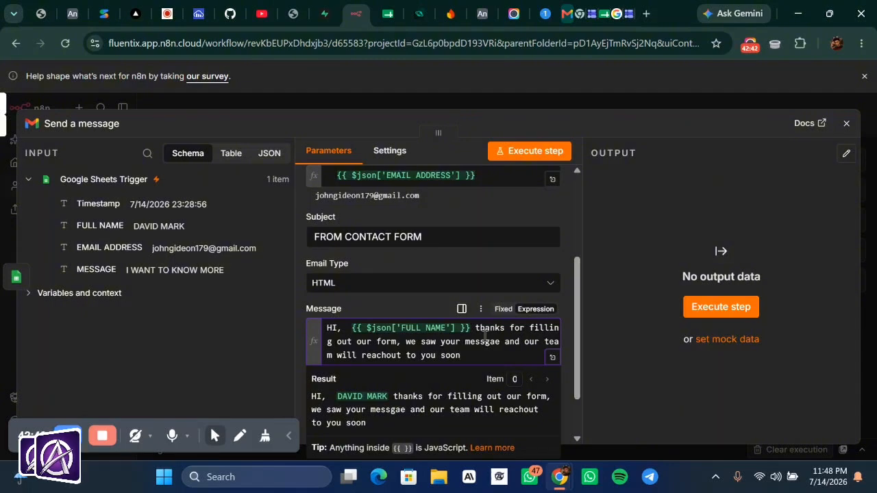
- Add a blank line, then the sign-off lines 'Best Regards' and 'Contact FORM TEAM'
{"action": "key", "text": "Return"}
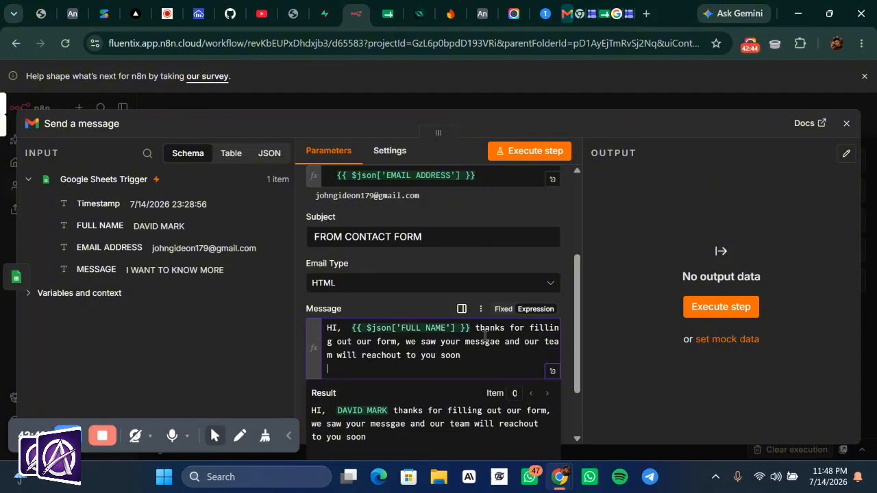
{"action": "key", "text": "Return"}
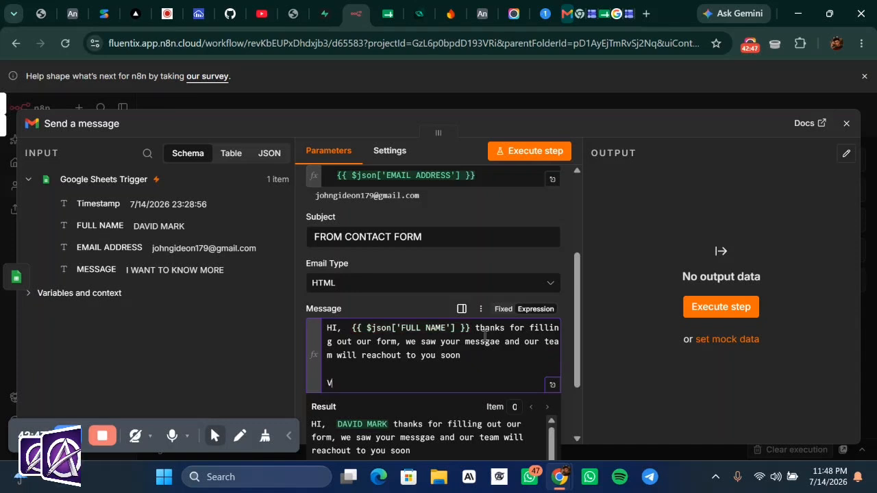
{"action": "type", "text": "B"}
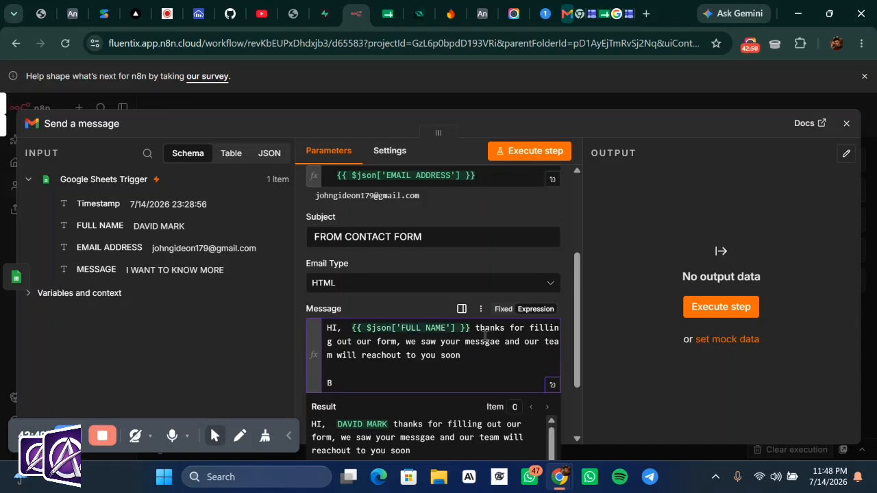
{"action": "type", "text": "est Re"}
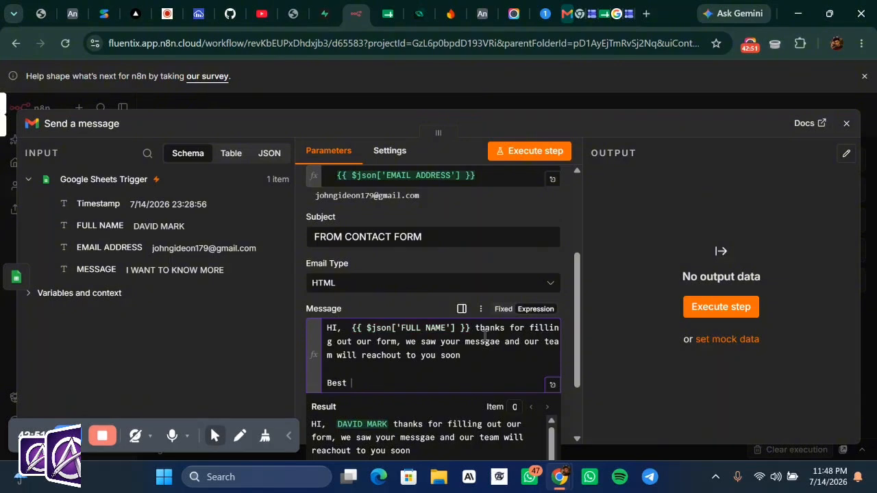
{"action": "type", "text": "g"}
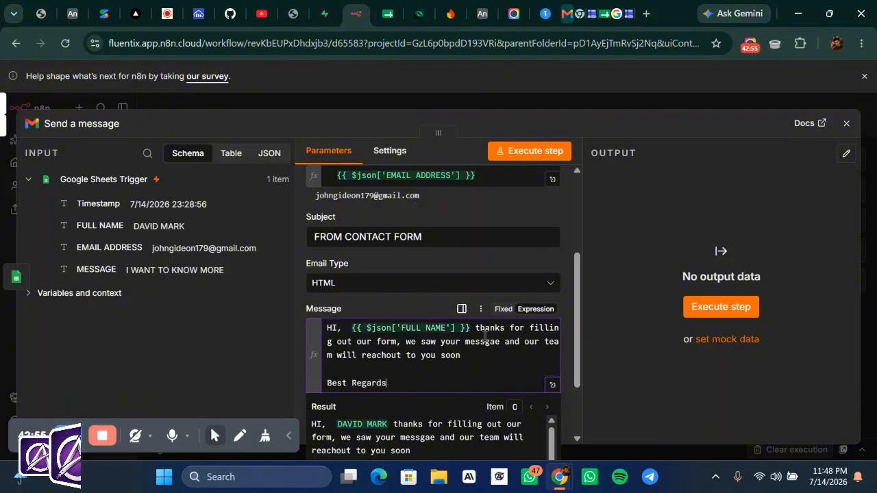
{"action": "type", "text": "ards"}
{"action": "key", "text": "Return"}
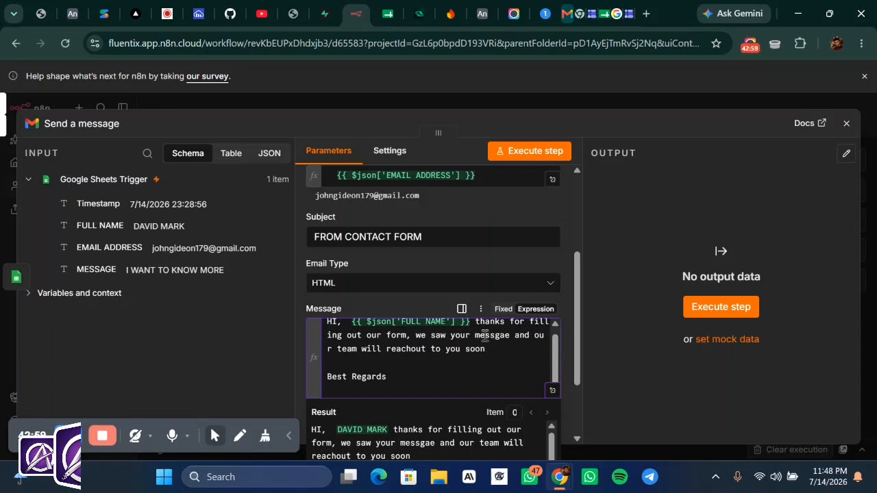
{"action": "type", "text": "co"}
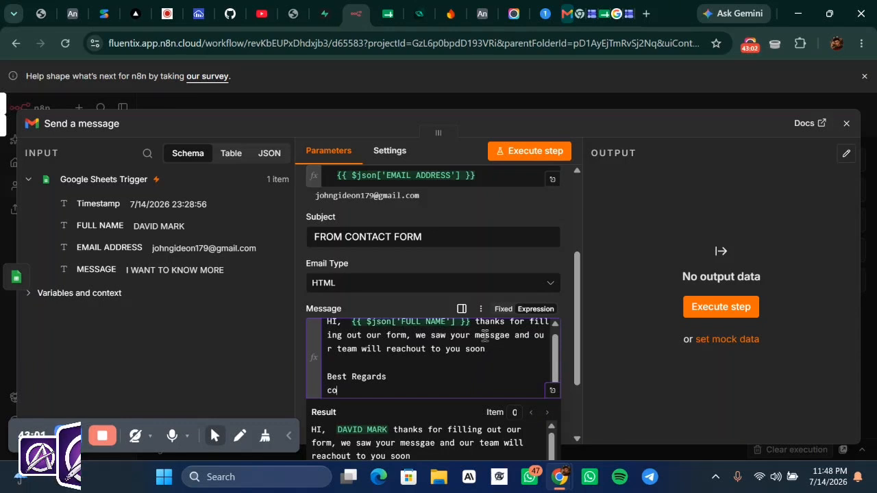
{"action": "key", "text": "BackSpace"}
{"action": "key", "text": "BackSpace"}
{"action": "type", "text": "C"}
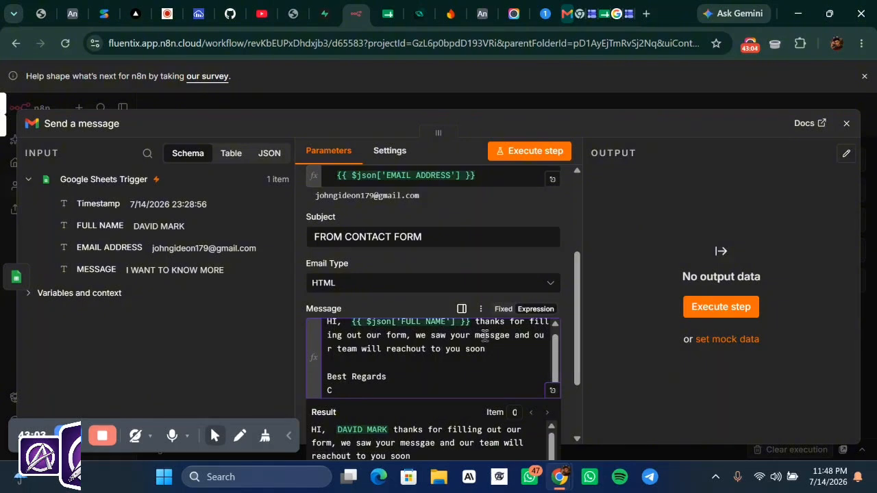
{"action": "type", "text": "ont"}
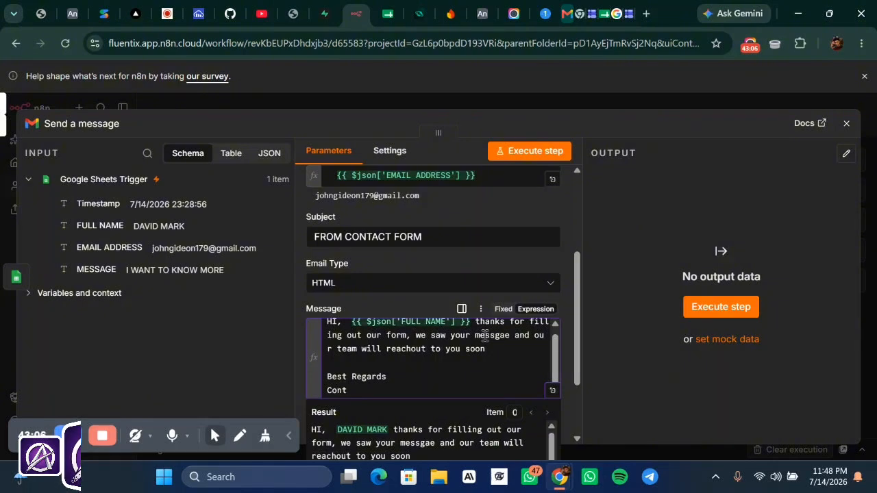
{"action": "type", "text": "act FORM"}
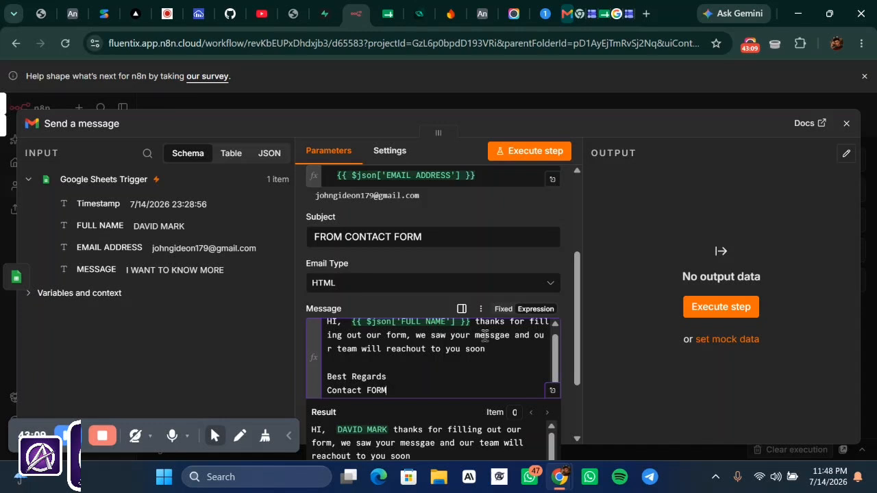
{"action": "type", "text": " T"}
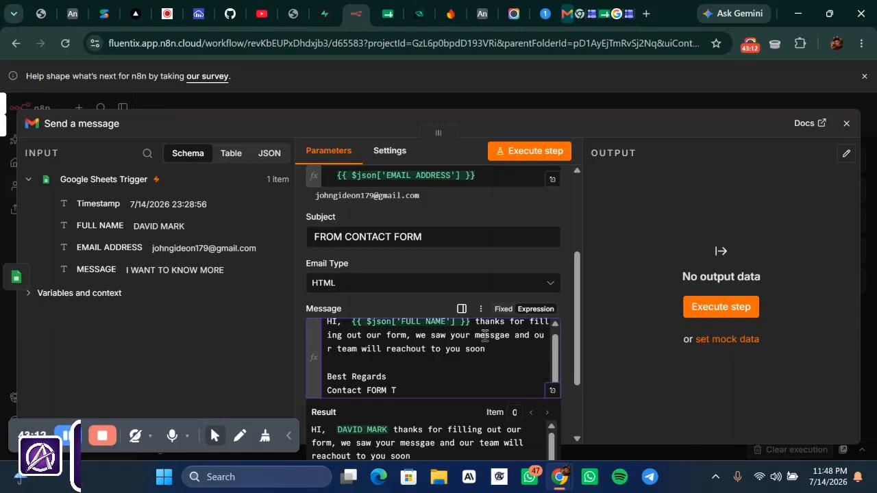
{"action": "type", "text": "EAAM"}
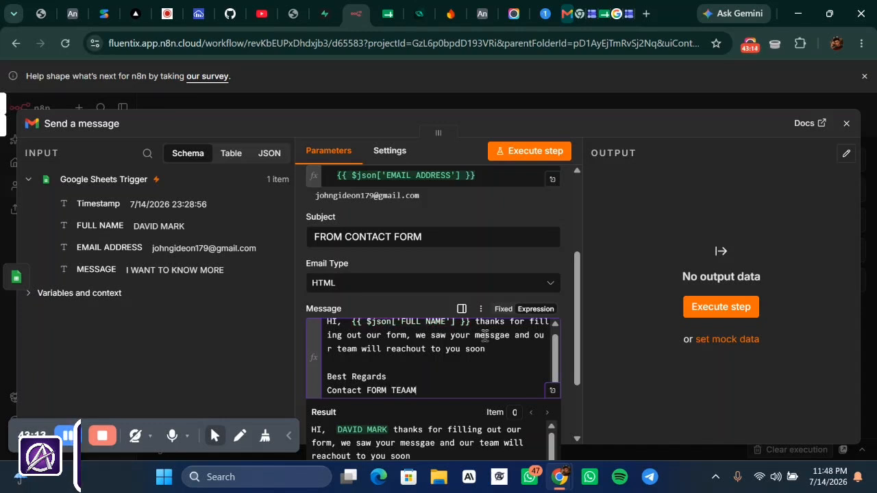
{"action": "key", "text": "BackSpace"}
{"action": "key", "text": "BackSpace"}
{"action": "type", "text": "M"}
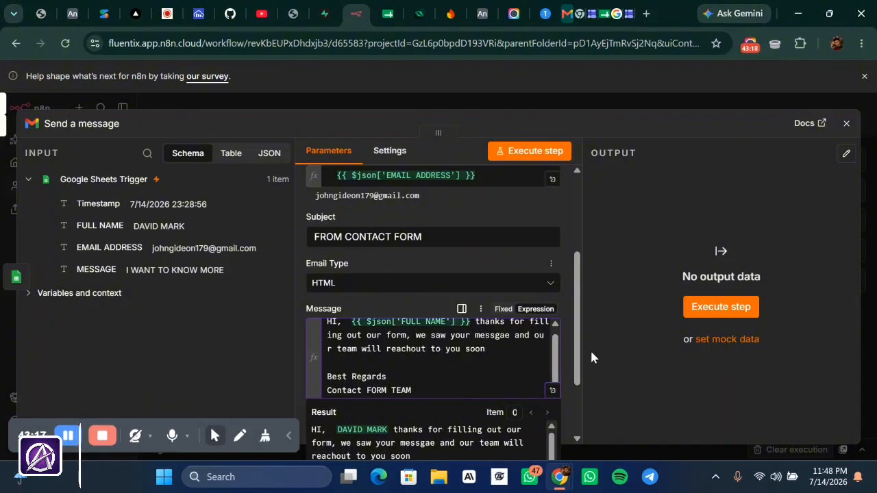
- In the expression editor, add periods after 'soon' and 'TEAM' and a comma after 'Best Regards'
{"action": "left_click", "coordinate": [552, 392]}
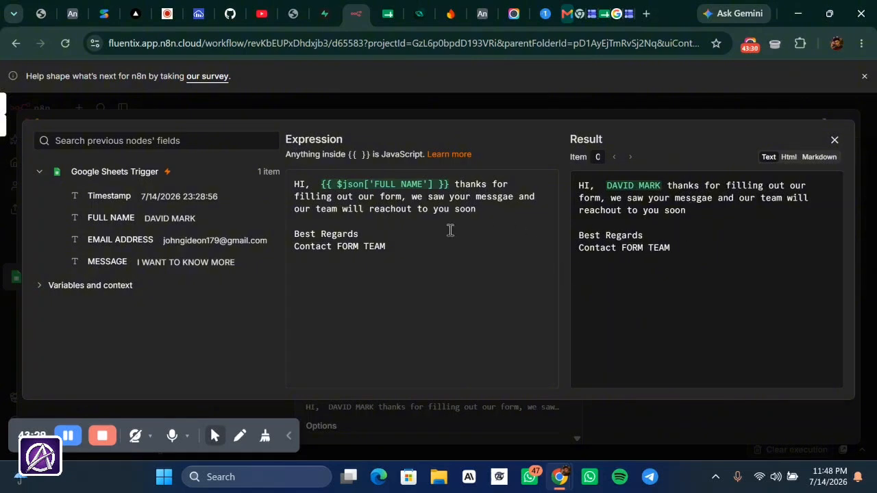
{"action": "left_click", "coordinate": [496, 206]}
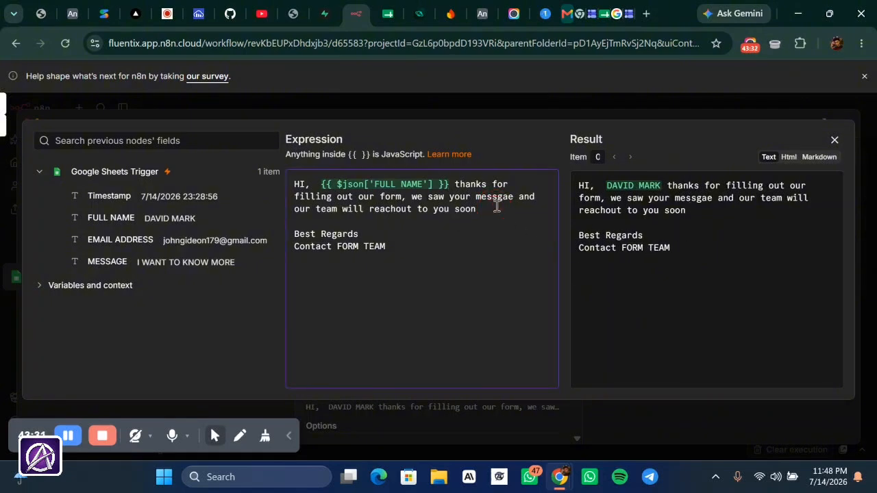
{"action": "type", "text": "."}
{"action": "left_click", "coordinate": [406, 248]}
{"action": "type", "text": "."}
{"action": "left_click", "coordinate": [361, 234]}
{"action": "type", "text": ","}
{"action": "left_click", "coordinate": [493, 277]}
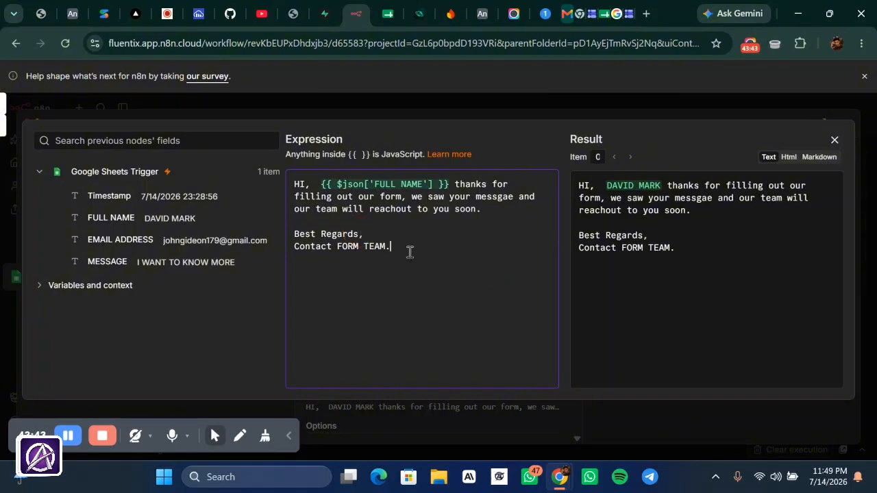
- Delete the two spaces between 'HI,' and the name expression, check the preview, and close the editor
{"action": "left_click", "coordinate": [322, 191]}
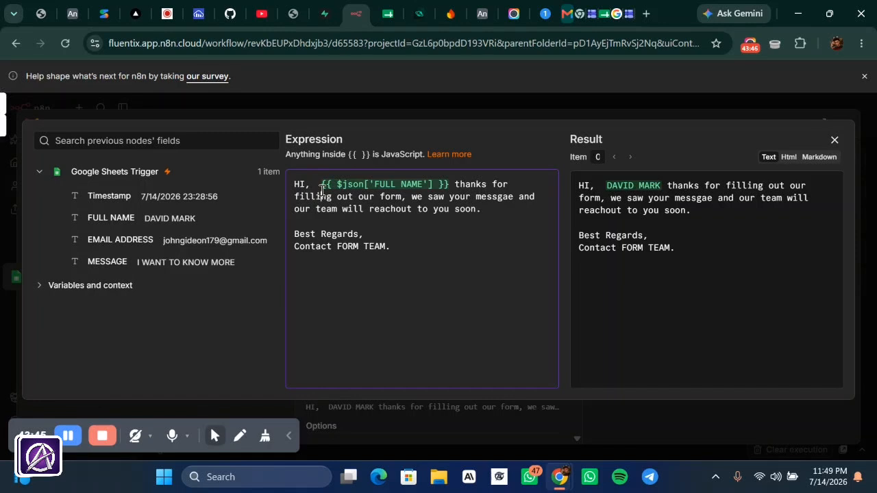
{"action": "left_click", "coordinate": [319, 184]}
{"action": "key", "text": "BackSpace"}
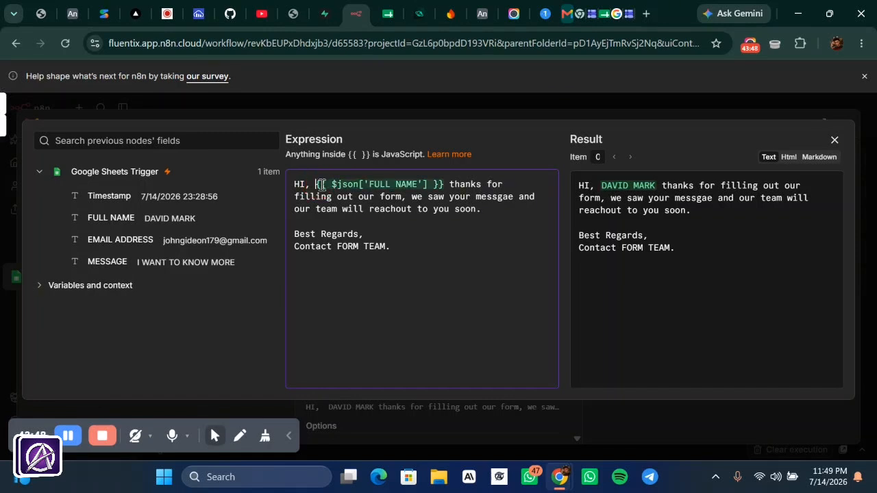
{"action": "key", "text": "BackSpace"}
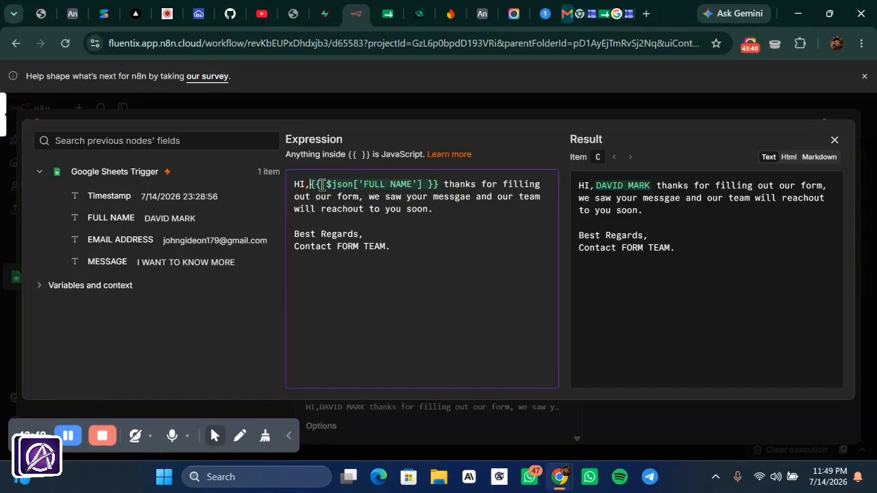
{"action": "left_click", "coordinate": [597, 294]}
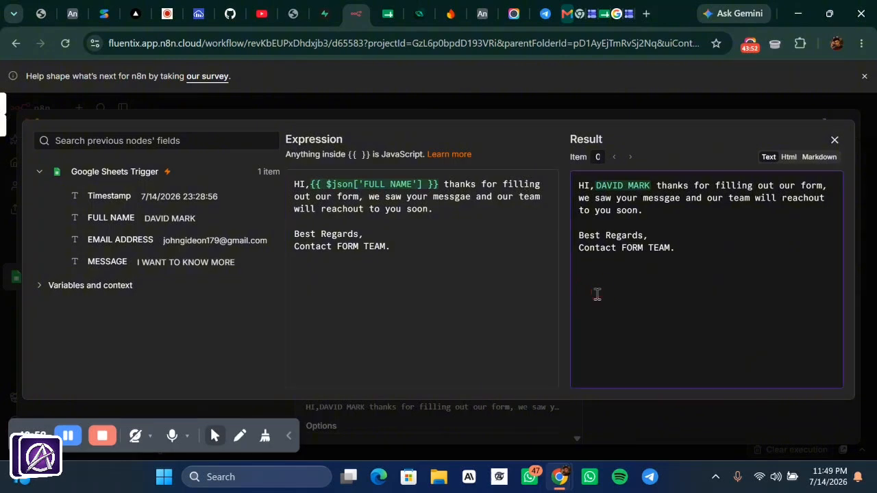
{"action": "left_click", "coordinate": [401, 114]}
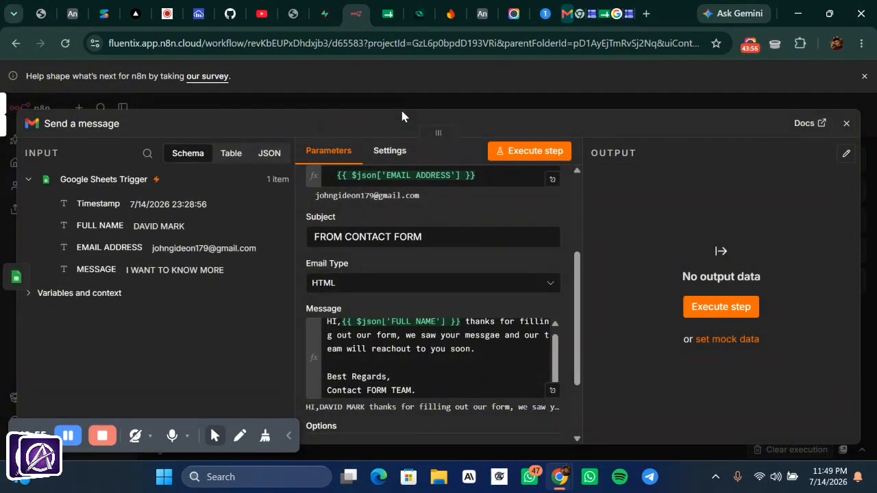
- Add the Append n8n Attribution option to the thank-you email and switch it off
{"action": "scroll", "coordinate": [471, 287], "scroll_direction": "down", "scroll_amount": 2}
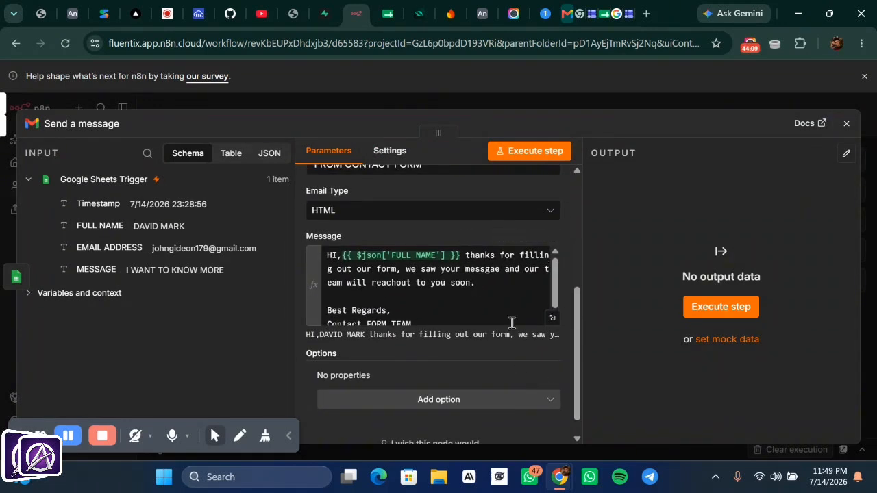
{"action": "scroll", "coordinate": [470, 324], "scroll_direction": "down", "scroll_amount": 1}
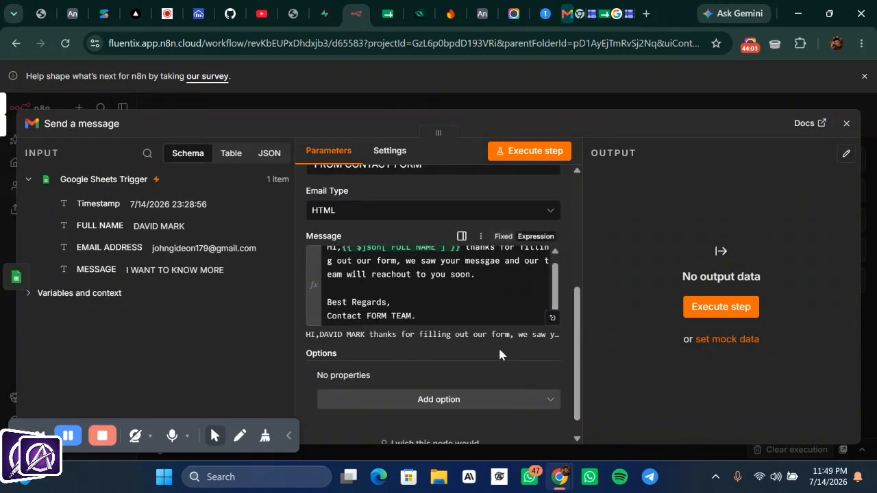
{"action": "scroll", "coordinate": [498, 370], "scroll_direction": "down", "scroll_amount": 1}
{"action": "scroll", "coordinate": [500, 379], "scroll_direction": "up", "scroll_amount": 2}
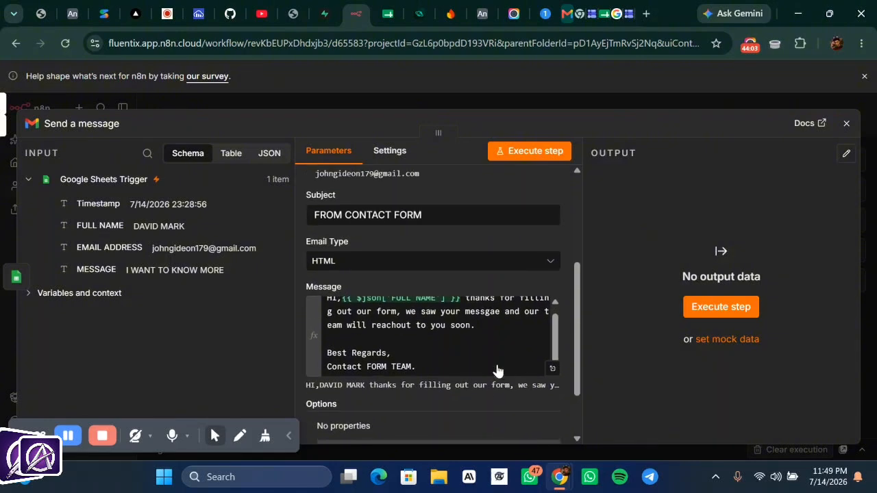
{"action": "scroll", "coordinate": [508, 397], "scroll_direction": "down", "scroll_amount": 2}
{"action": "left_click", "coordinate": [441, 375]}
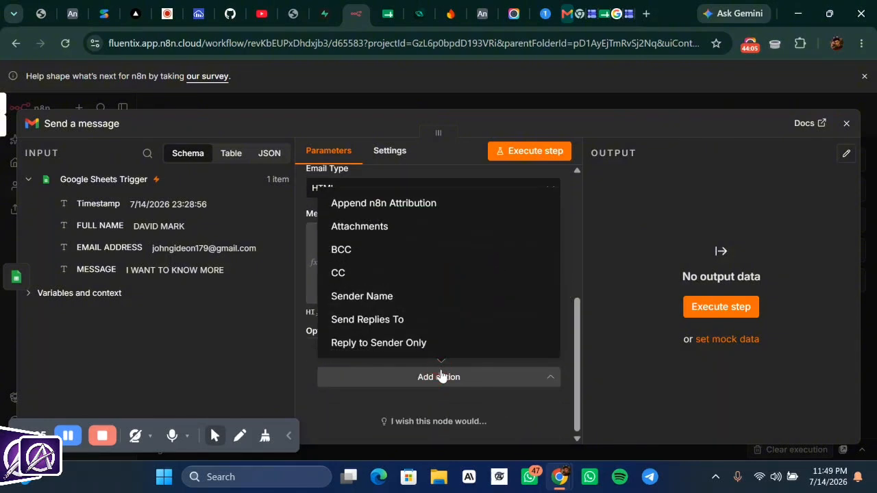
{"action": "left_click", "coordinate": [453, 214]}
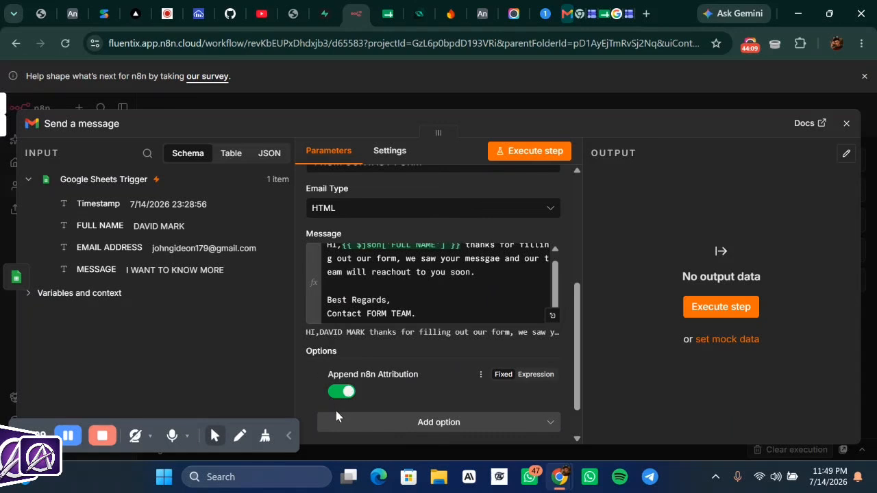
{"action": "left_click", "coordinate": [343, 391]}
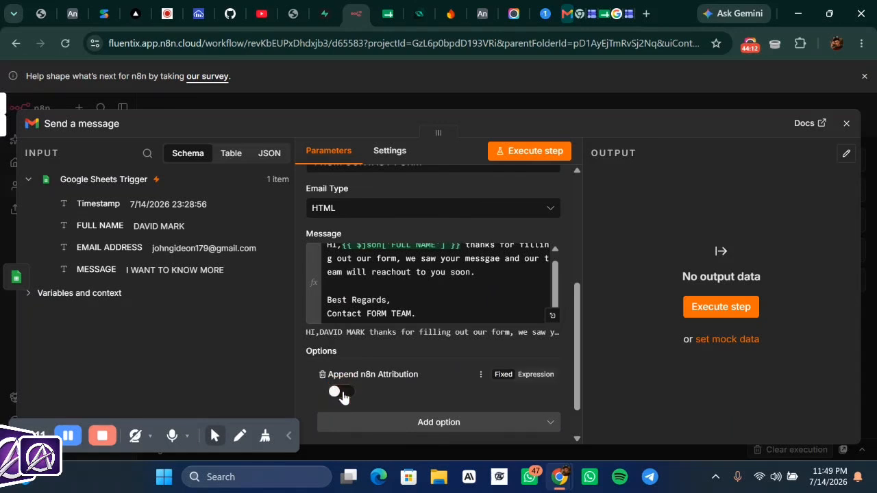
- Execute the thank-you email step as a successful test, then open a new browser tab
{"action": "scroll", "coordinate": [489, 298], "scroll_direction": "up", "scroll_amount": 1}
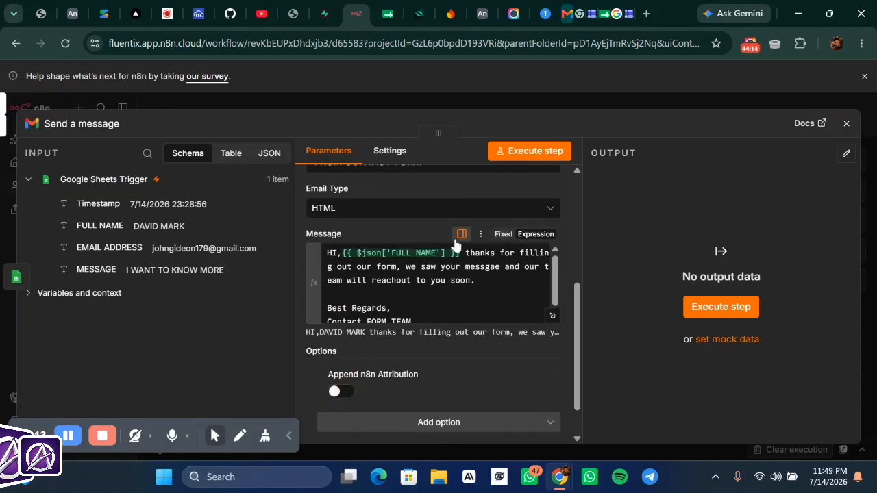
{"action": "scroll", "coordinate": [455, 245], "scroll_direction": "up", "scroll_amount": 5}
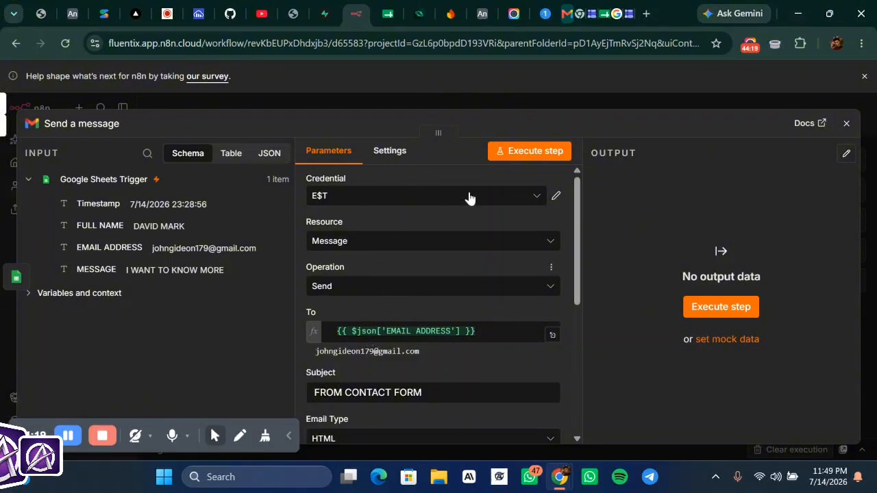
{"action": "left_click", "coordinate": [542, 149]}
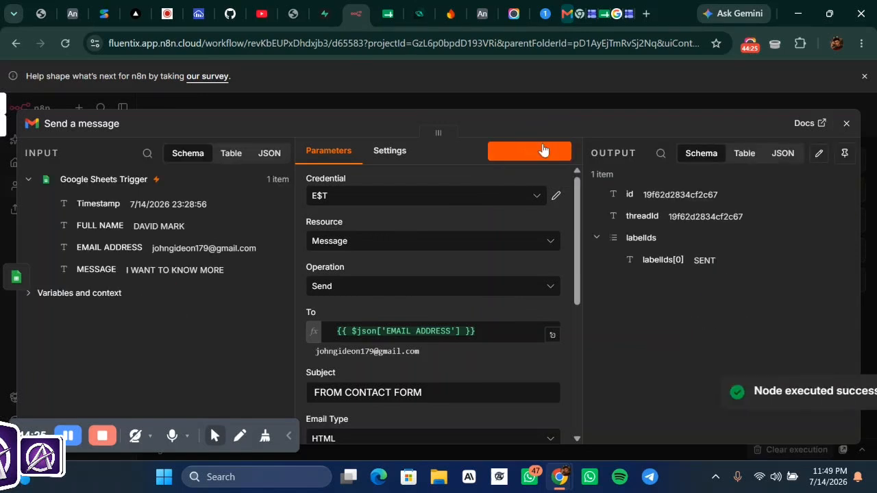
{"action": "left_click", "coordinate": [593, 108]}
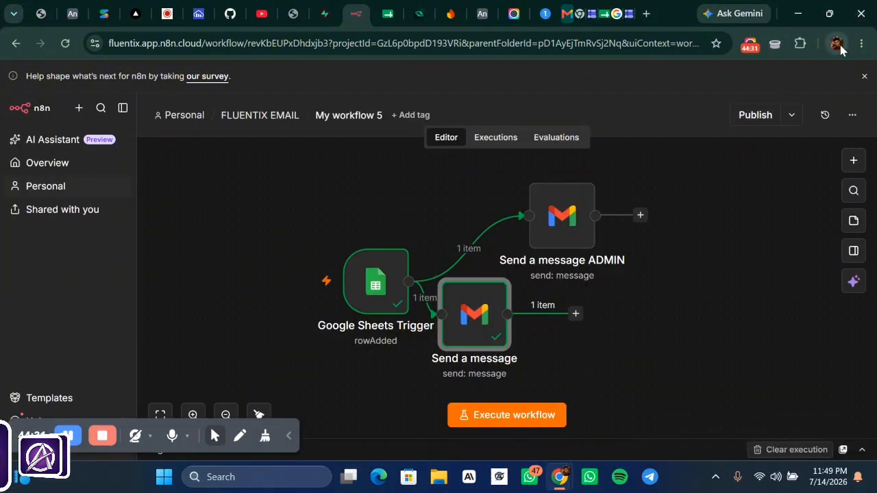
{"action": "left_click", "coordinate": [645, 14]}
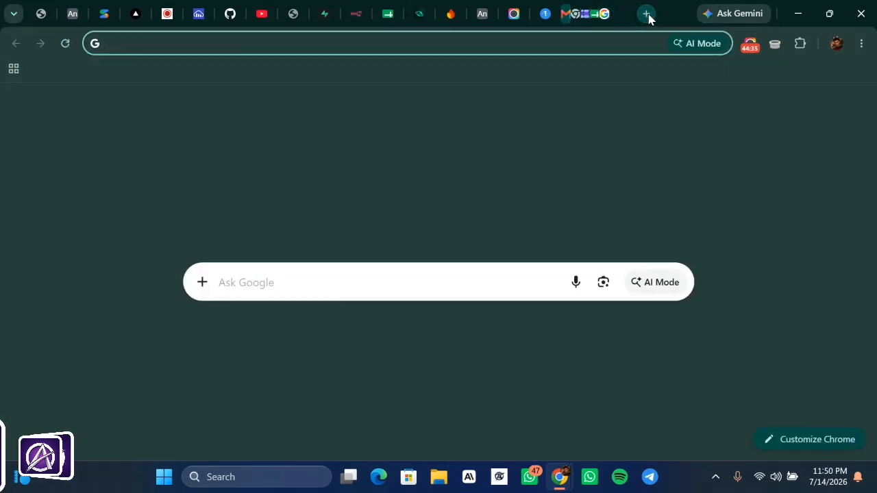
- Open the FROM CONTACT FORM email in the Gmail inbox, then return to the n8n workflow
{"action": "left_click", "coordinate": [746, 115]}
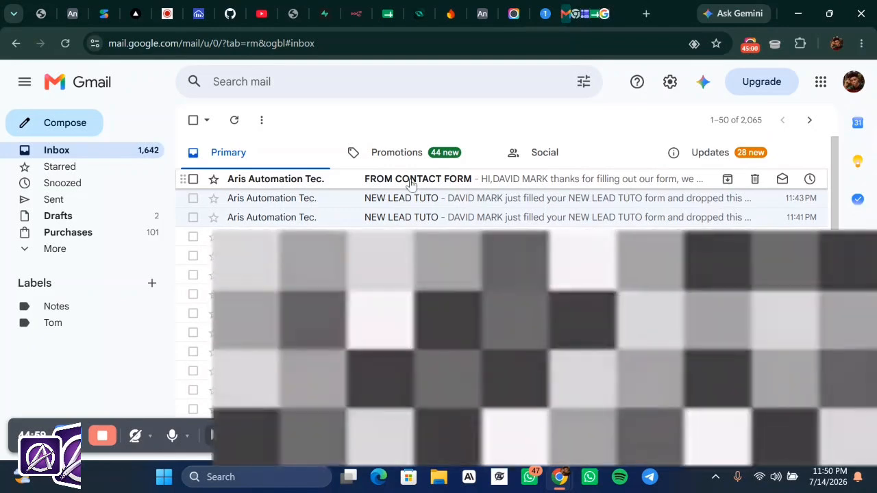
{"action": "left_click", "coordinate": [410, 184]}
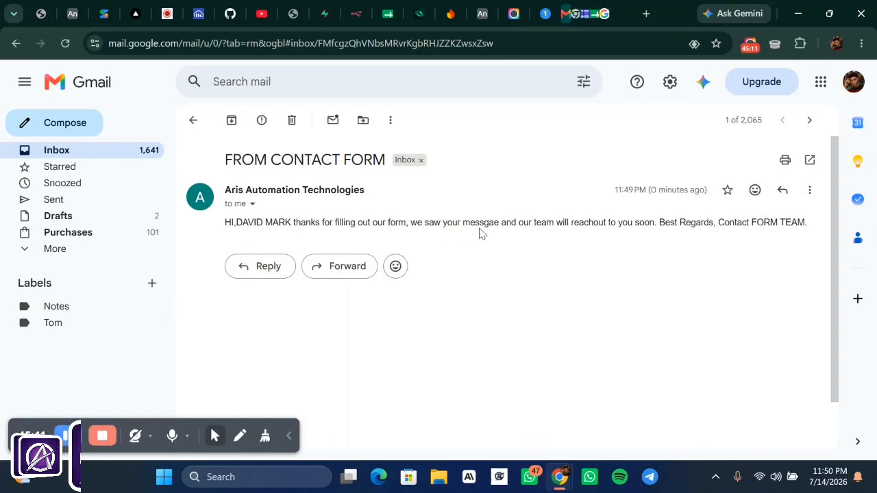
{"action": "left_click", "coordinate": [354, 15]}
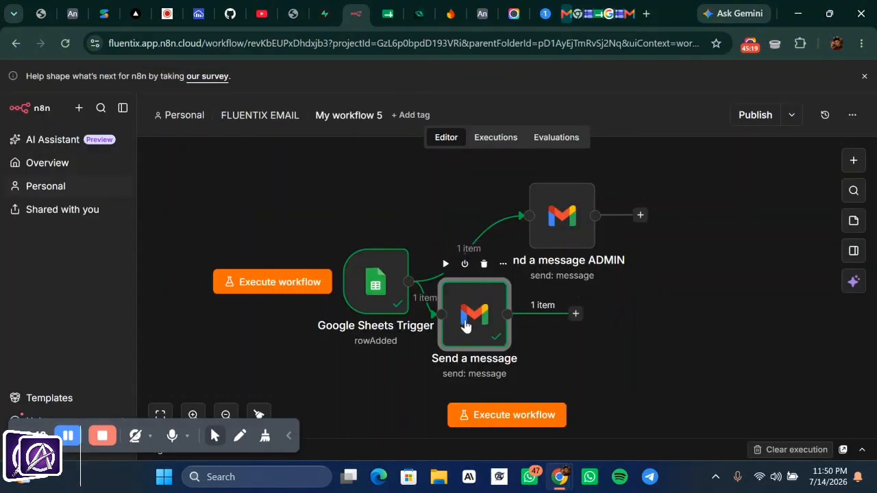
- Set the thank-you Send a message node's Email Type to Text and execute a new test
{"action": "left_click_drag", "start_coordinate": [474, 323], "coordinate": [599, 360]}
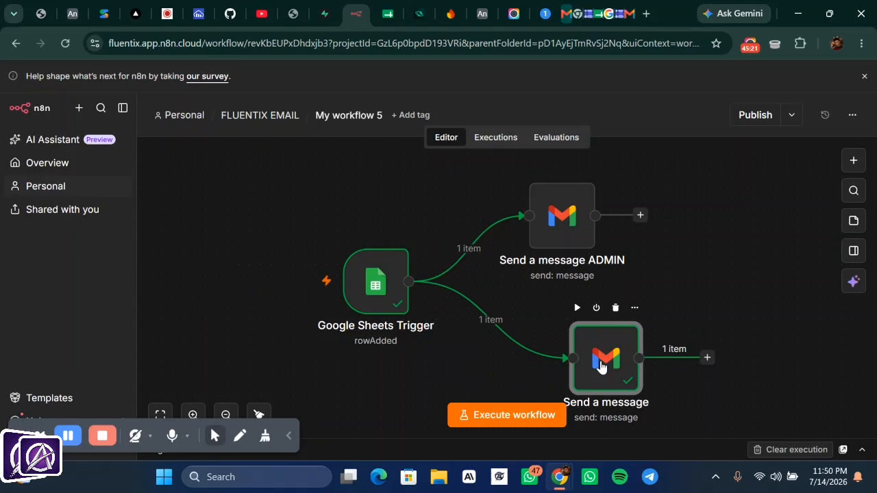
{"action": "double_click", "coordinate": [600, 367]}
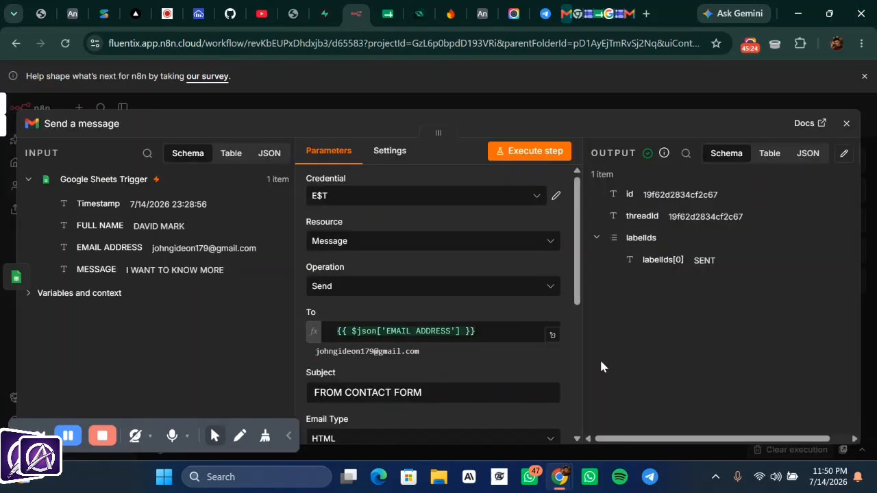
{"action": "scroll", "coordinate": [311, 286], "scroll_direction": "down", "scroll_amount": 3}
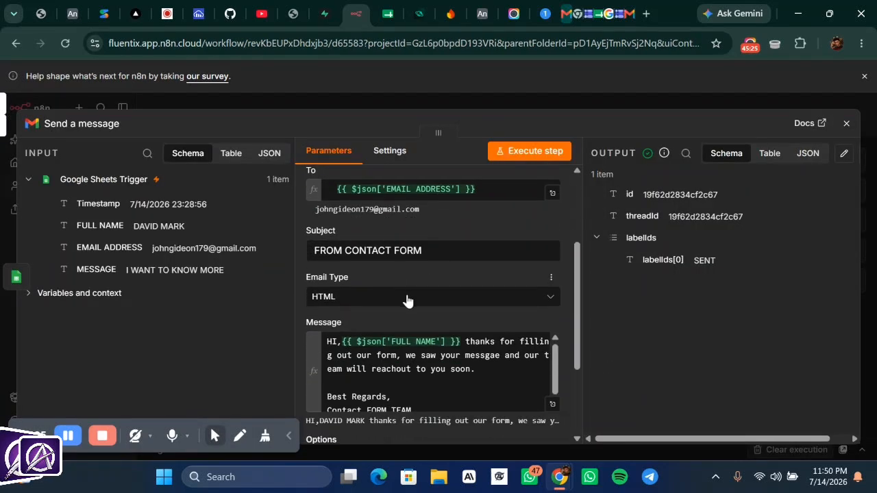
{"action": "left_click", "coordinate": [407, 299]}
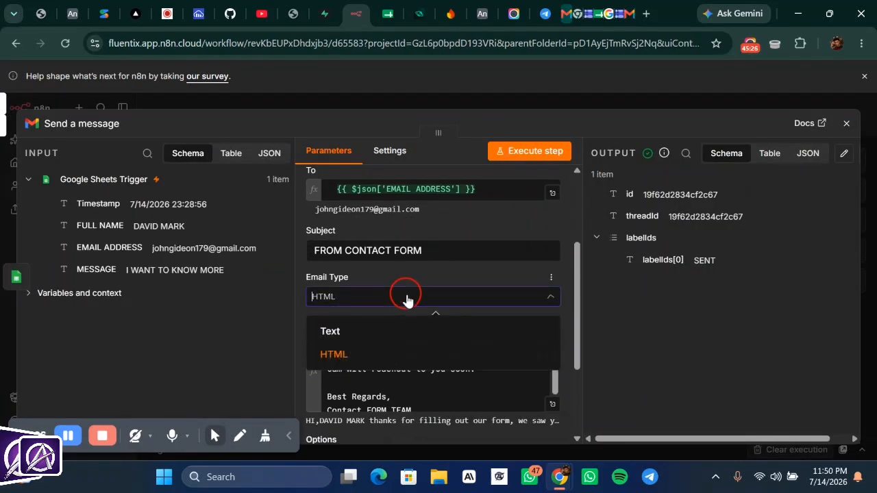
{"action": "left_click", "coordinate": [394, 340]}
{"action": "left_click", "coordinate": [539, 152]}
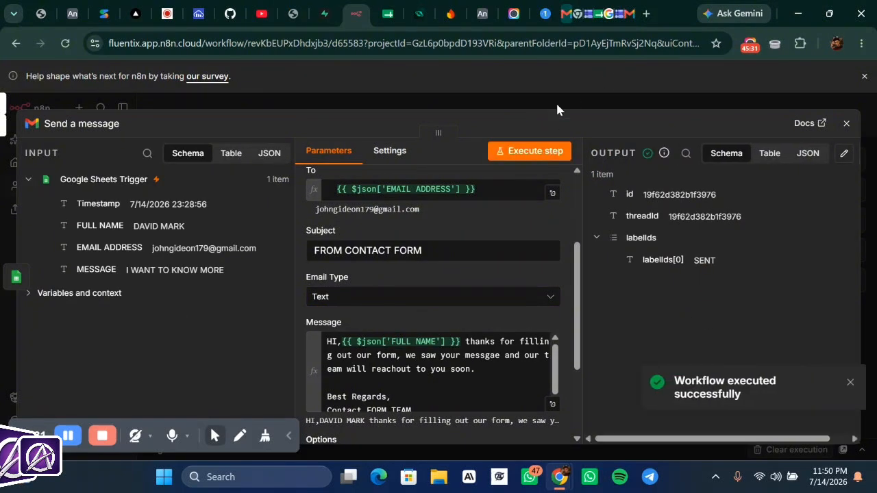
{"action": "left_click", "coordinate": [628, 14]}
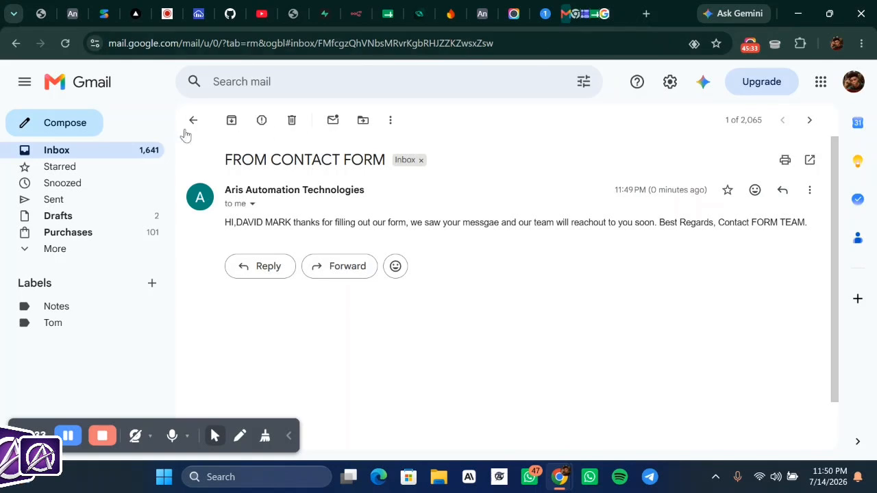
- Open the newest FROM CONTACT FORM email from the Inbox and close the spare Google tab
{"action": "left_click", "coordinate": [142, 153]}
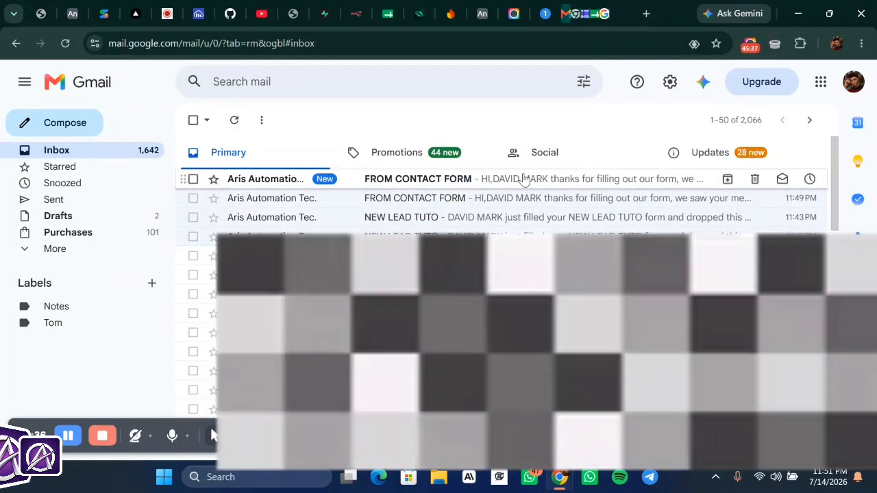
{"action": "left_click", "coordinate": [524, 178]}
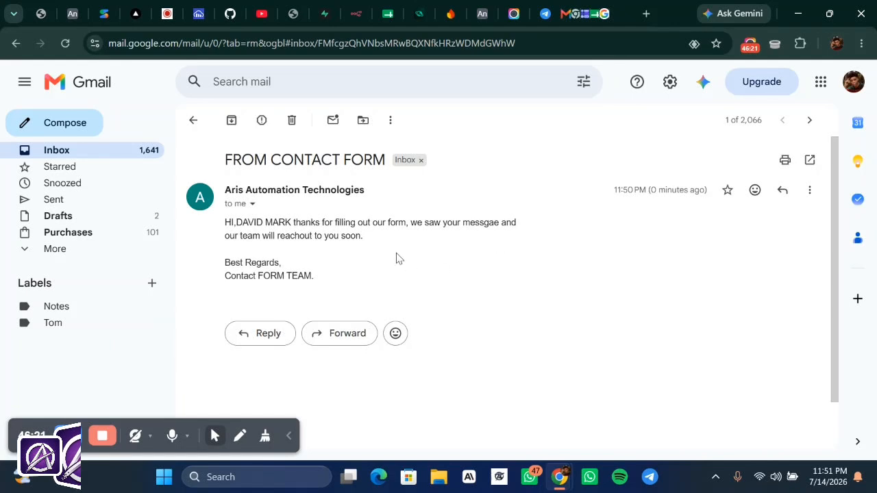
{"action": "left_click", "coordinate": [597, 15]}
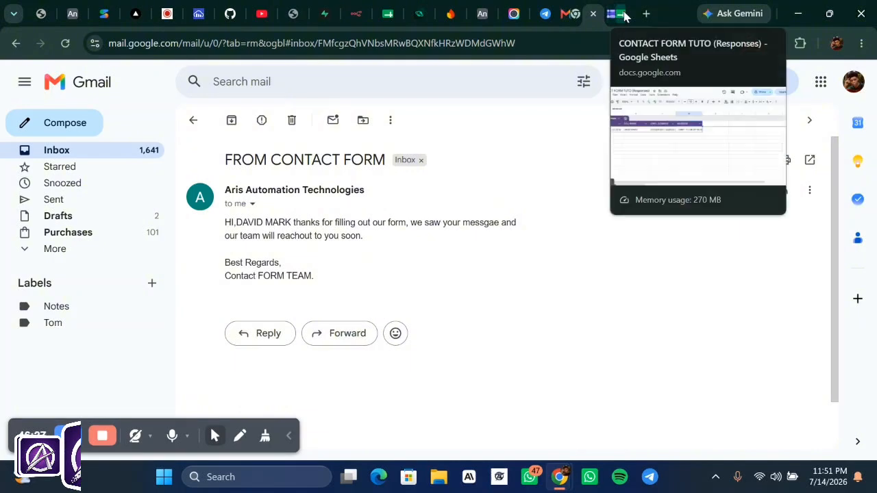
{"action": "left_click", "coordinate": [623, 15]}
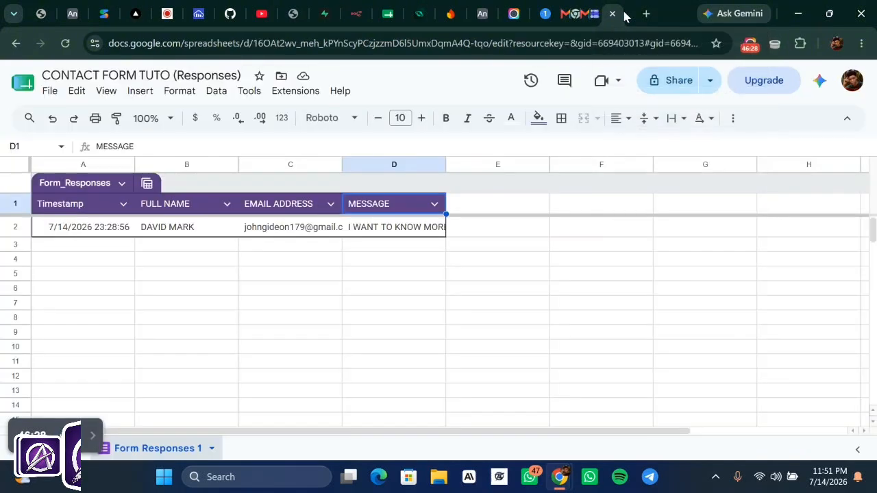
- Select cell E2 to review the new response row in CONTACT FORM TUTO (Responses)
{"action": "left_click", "coordinate": [499, 248]}
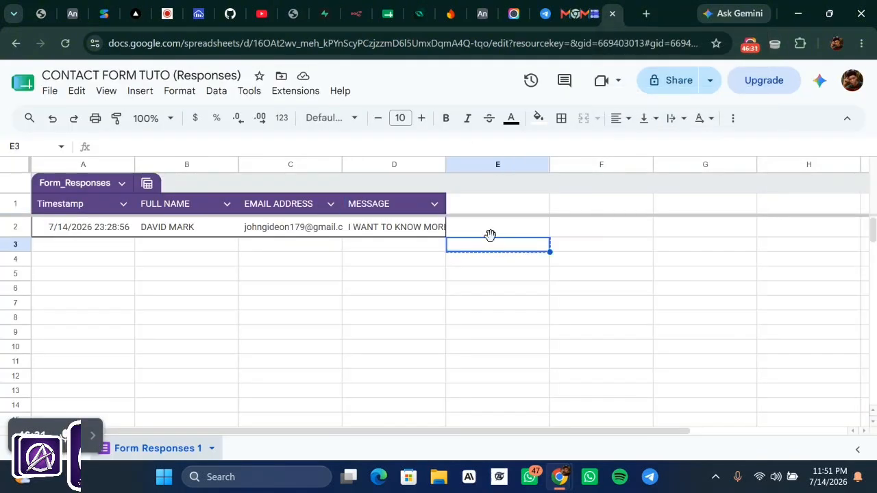
{"action": "left_click", "coordinate": [489, 233]}
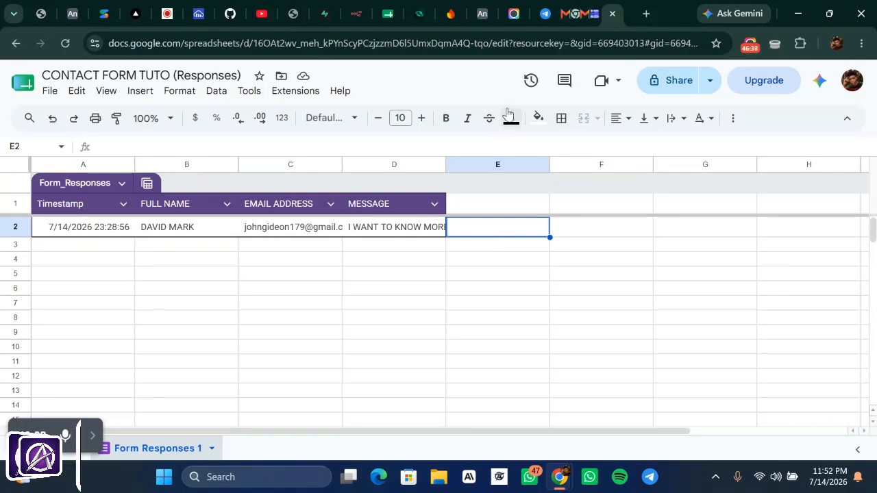
{"action": "left_click", "coordinate": [354, 8]}
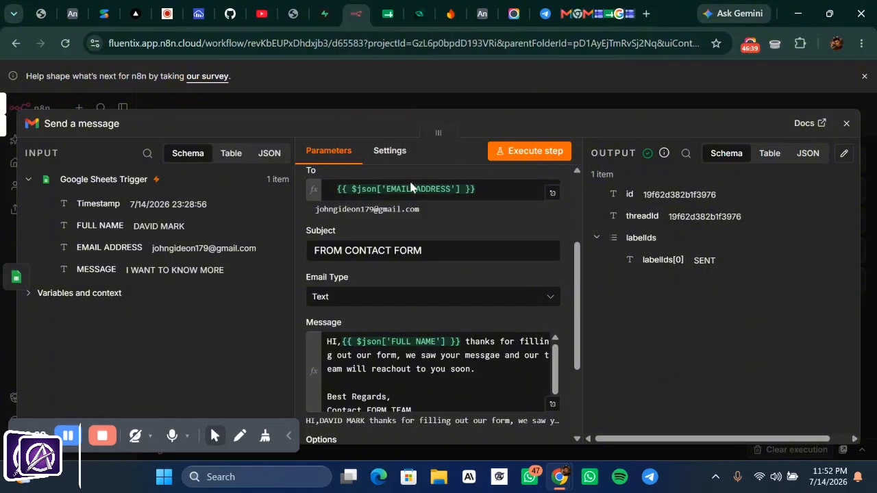
- Close the email node panel, shift the ADMIN node right, and bring up the Publish form
{"action": "left_click", "coordinate": [556, 108]}
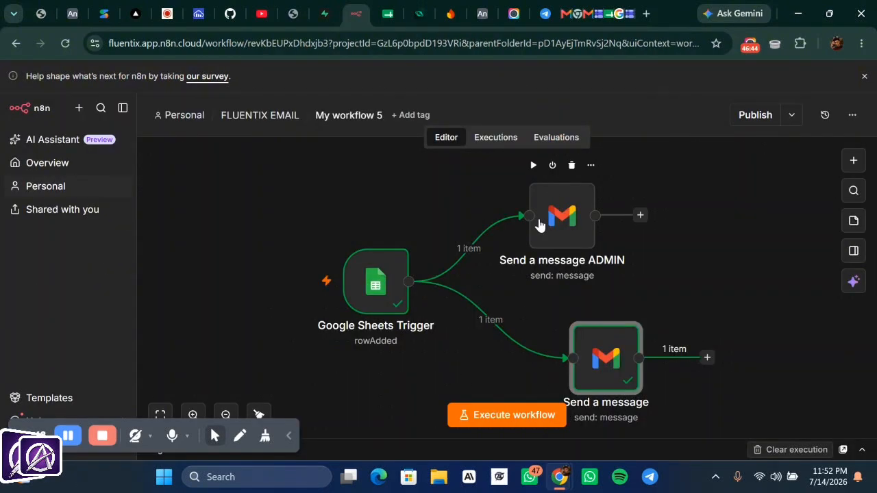
{"action": "left_click_drag", "start_coordinate": [539, 225], "coordinate": [578, 230]}
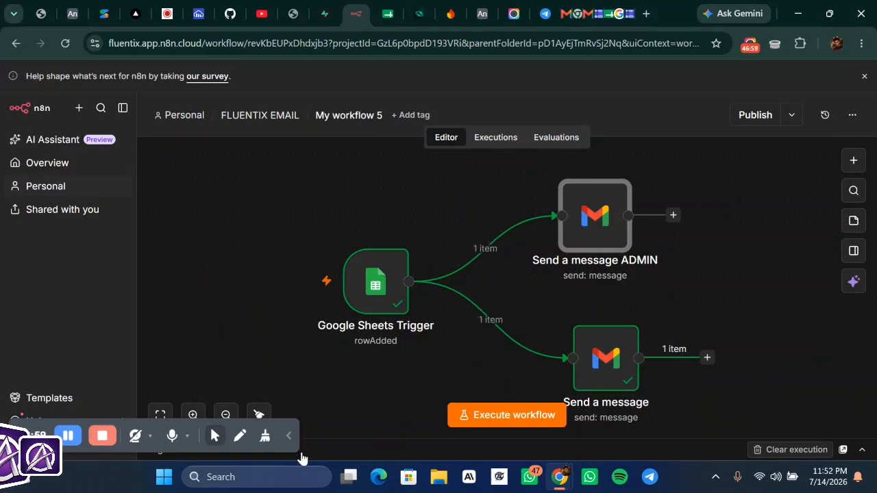
{"action": "left_click", "coordinate": [291, 433]}
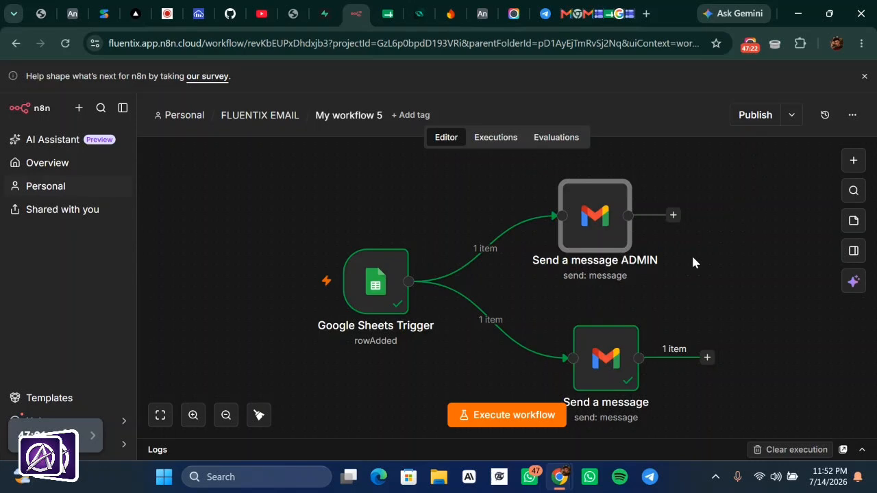
- Publish the workflow as Version 2887e38c and dismiss the published notice and Production Checklist
{"action": "left_click", "coordinate": [753, 118]}
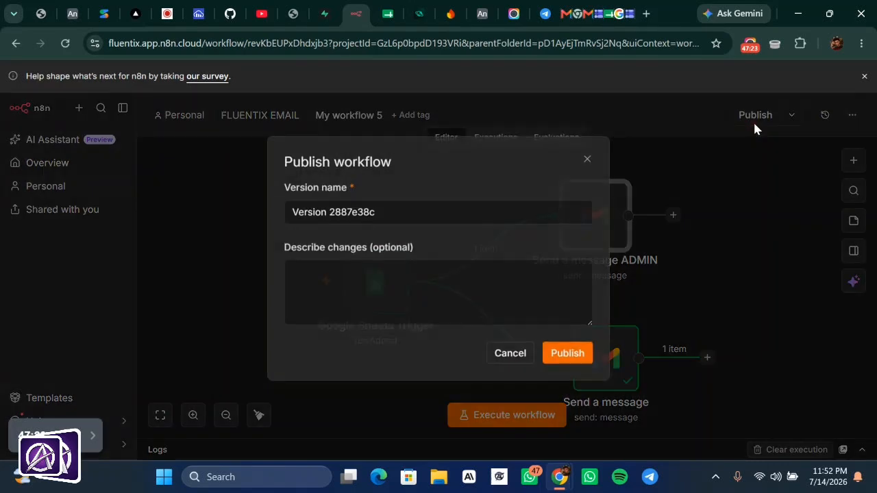
{"action": "left_click", "coordinate": [570, 358]}
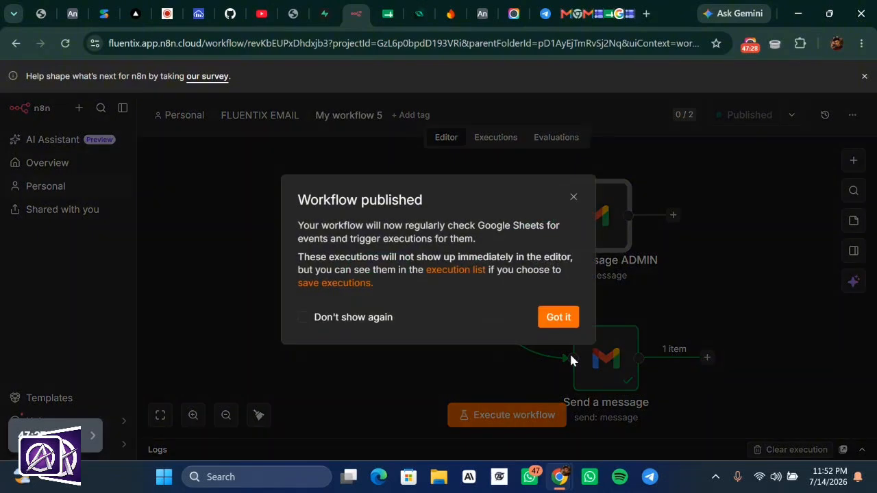
{"action": "left_click", "coordinate": [559, 317]}
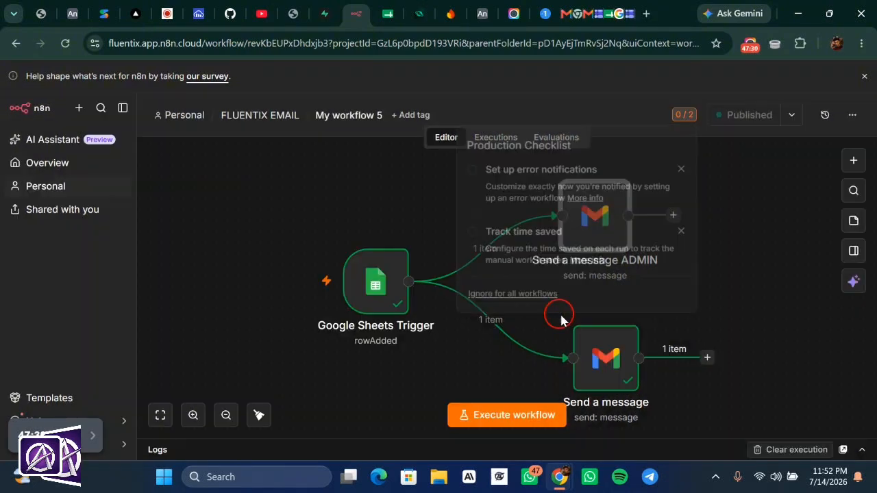
{"action": "left_click", "coordinate": [760, 233]}
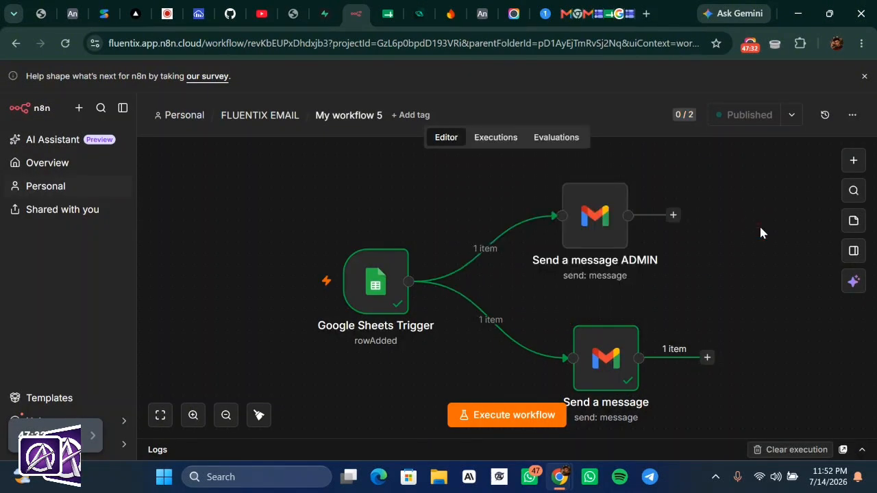
{"action": "left_click", "coordinate": [599, 15]}
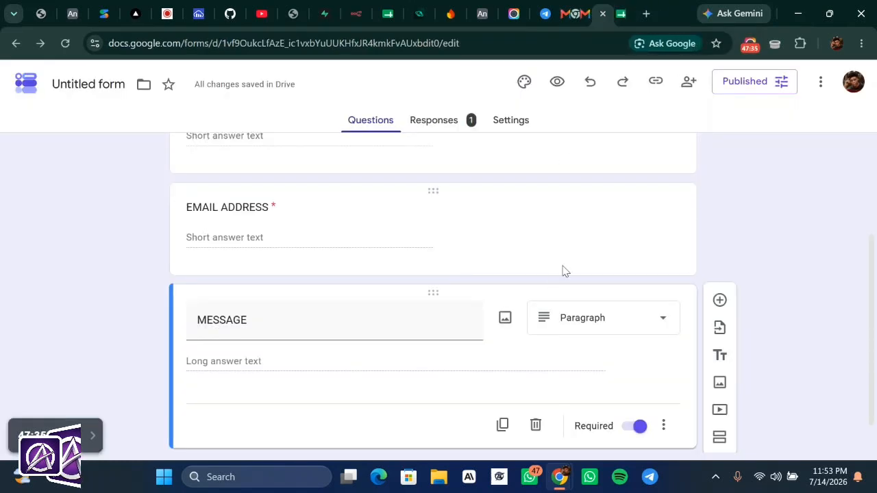
- Check the responses sheet and both Gmail emails, then return to the form editor
{"action": "scroll", "coordinate": [563, 271], "scroll_direction": "down", "scroll_amount": 1}
{"action": "scroll", "coordinate": [563, 272], "scroll_direction": "up", "scroll_amount": 3}
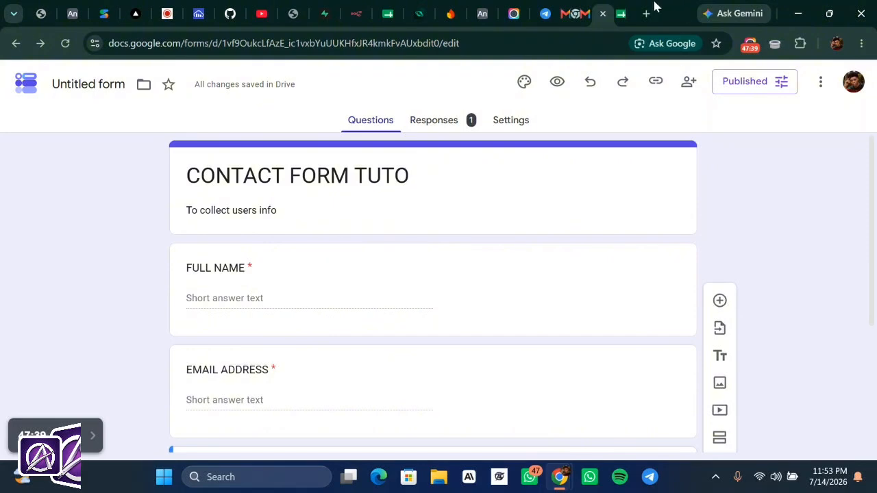
{"action": "left_click", "coordinate": [621, 14]}
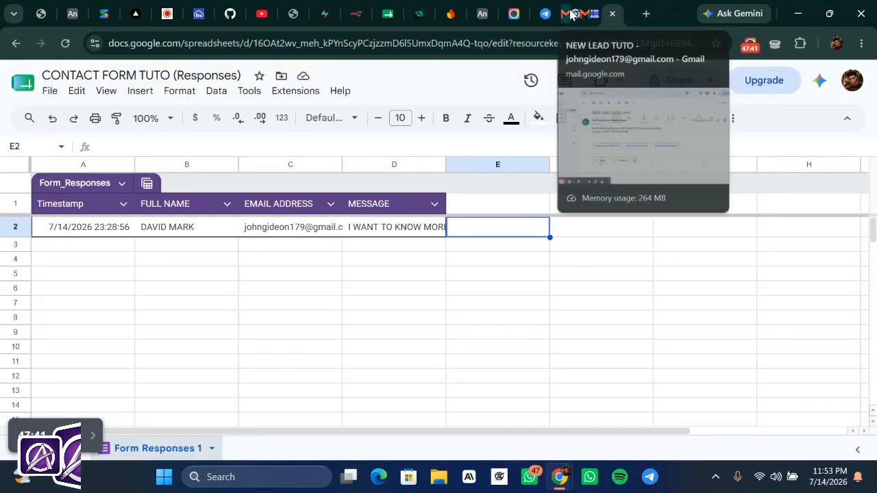
{"action": "left_click", "coordinate": [572, 15]}
{"action": "left_click", "coordinate": [594, 14]}
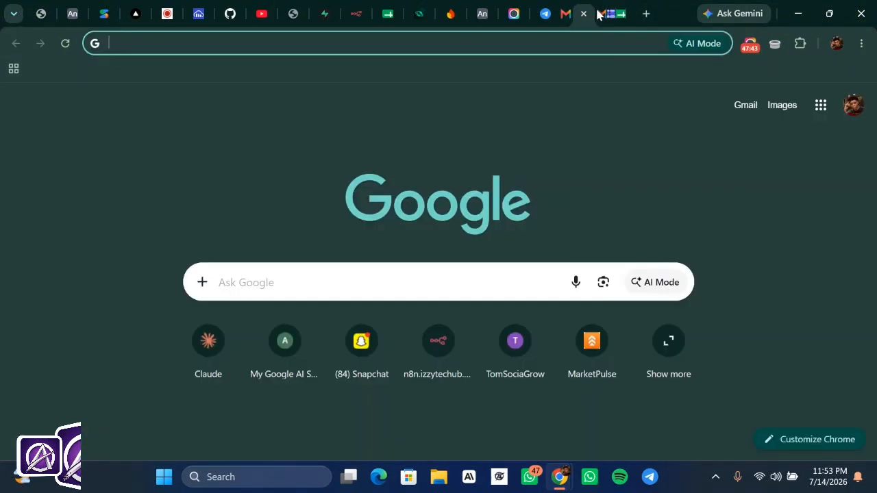
{"action": "left_click", "coordinate": [601, 14]}
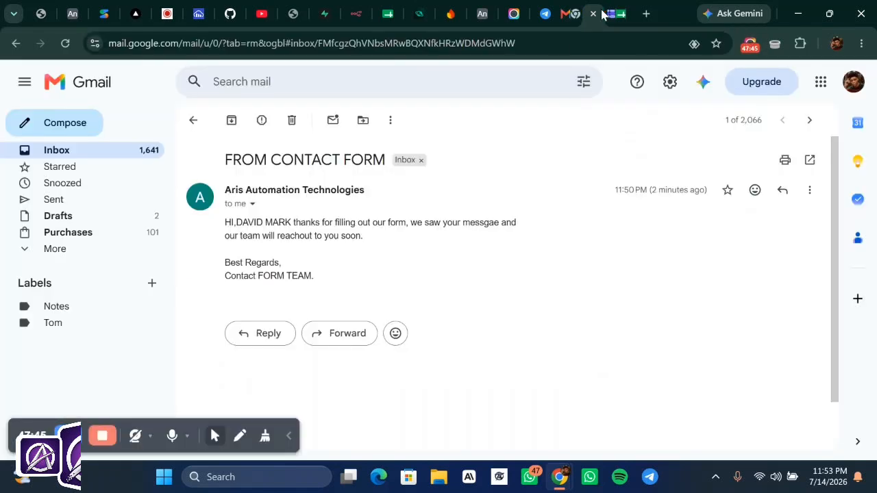
{"action": "left_click", "coordinate": [605, 14]}
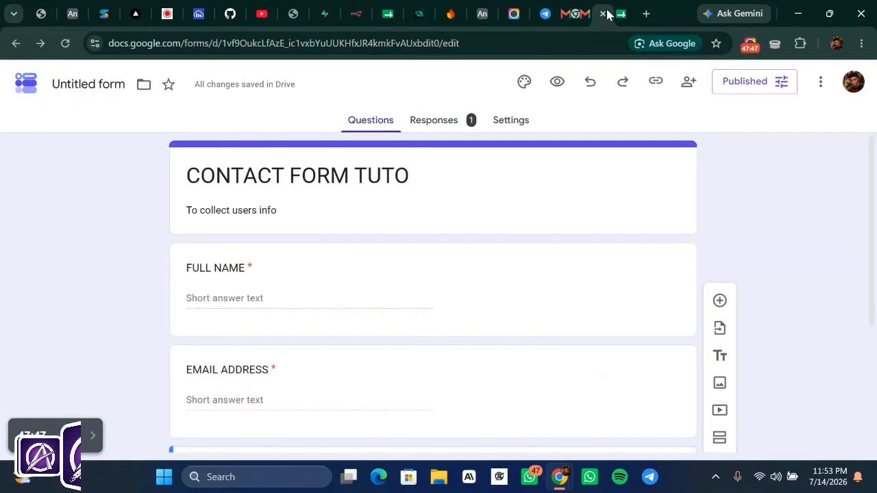
{"action": "scroll", "coordinate": [509, 193], "scroll_direction": "down", "scroll_amount": 3}
{"action": "scroll", "coordinate": [510, 192], "scroll_direction": "up", "scroll_amount": 3}
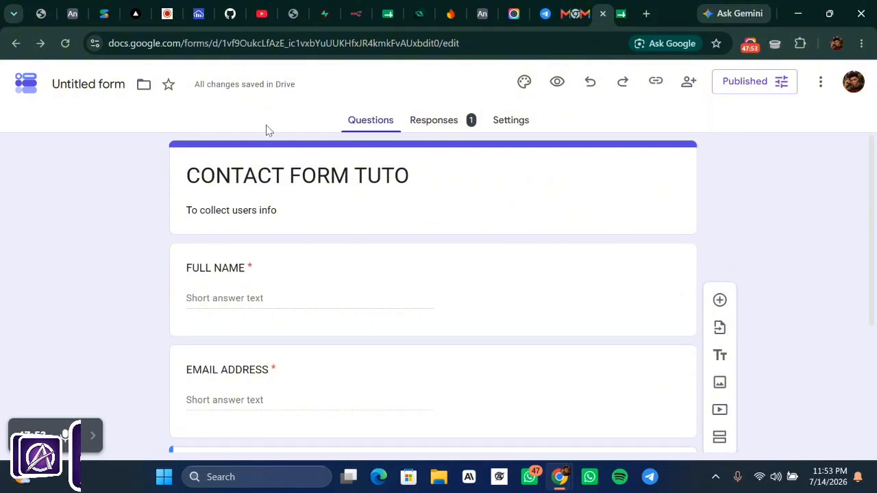
{"action": "scroll", "coordinate": [512, 253], "scroll_direction": "down", "scroll_amount": 3}
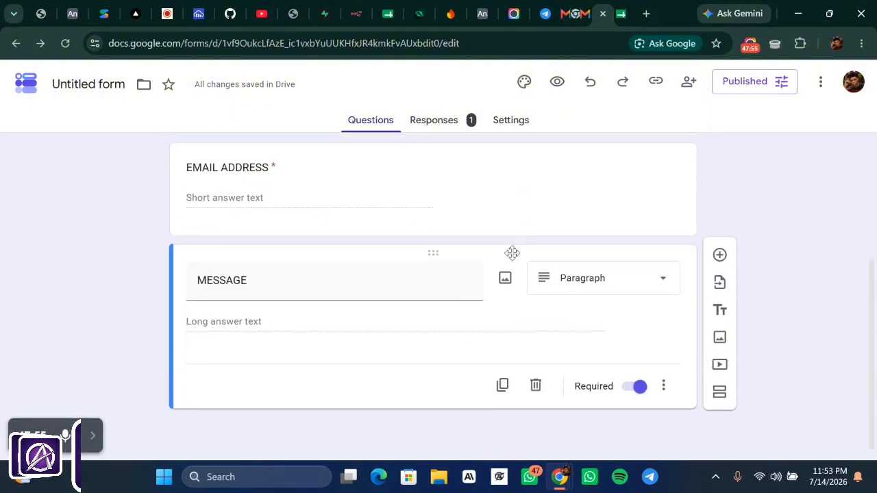
{"action": "scroll", "coordinate": [513, 253], "scroll_direction": "up", "scroll_amount": 3}
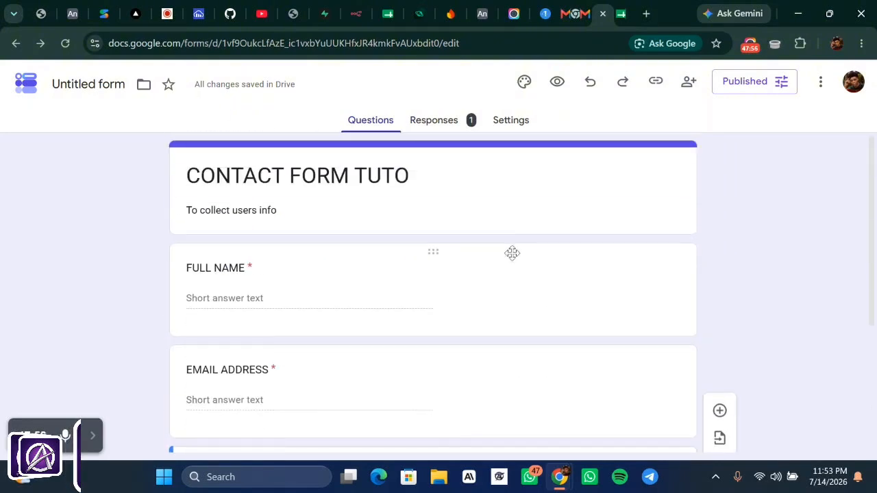
- Copy the form's responder link and load the live form in a new tab
{"action": "left_click", "coordinate": [656, 86]}
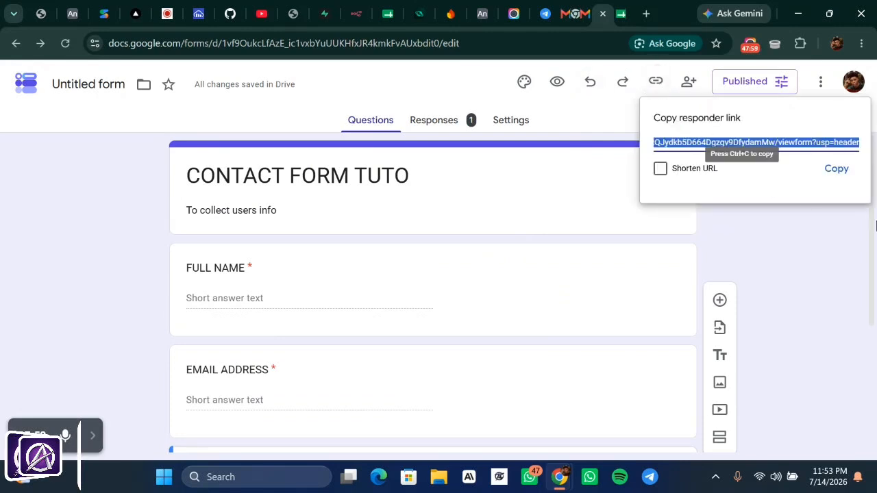
{"action": "left_click", "coordinate": [830, 167]}
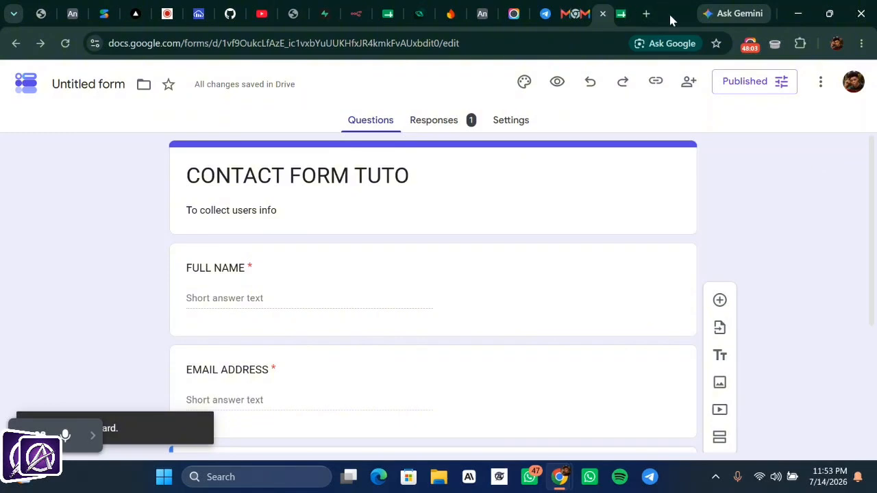
{"action": "left_click", "coordinate": [645, 14]}
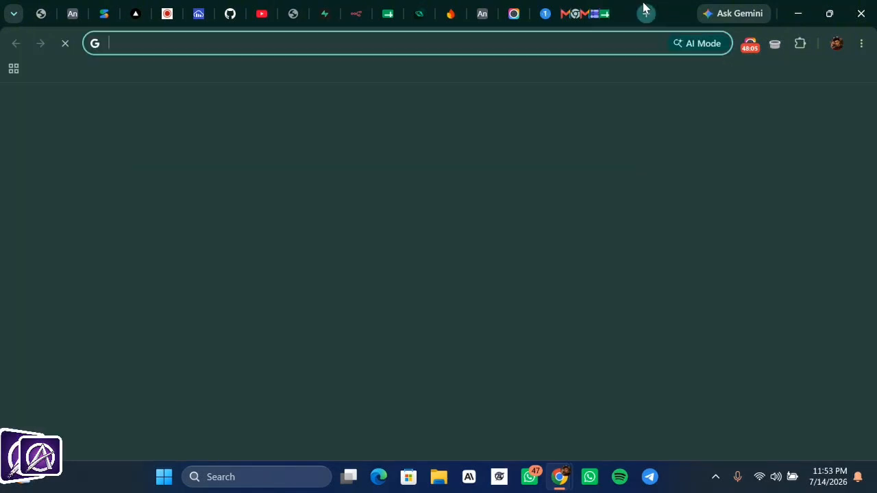
{"action": "left_click", "coordinate": [555, 51]}
{"action": "key", "text": "ctrl+v"}
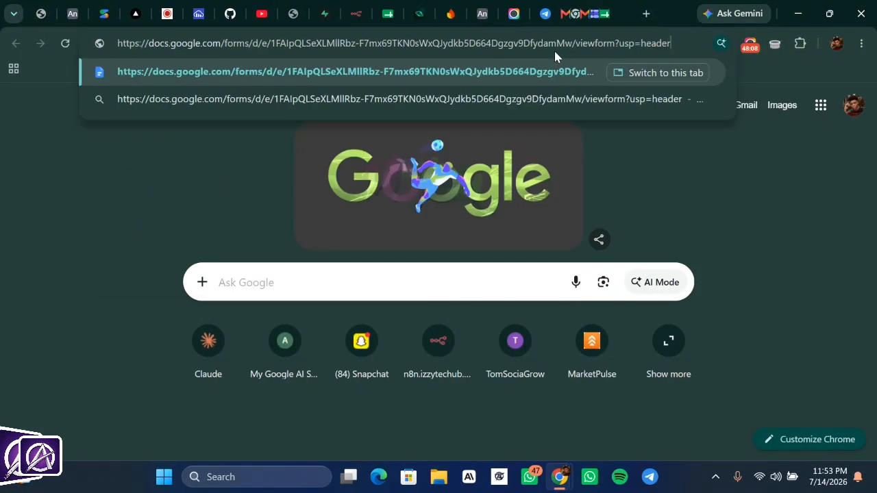
{"action": "key", "text": "Return"}
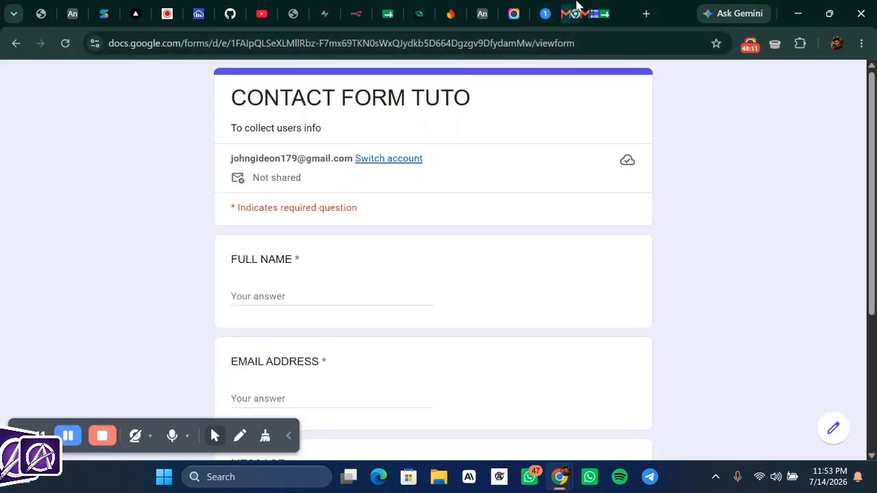
{"action": "left_click", "coordinate": [579, 11]}
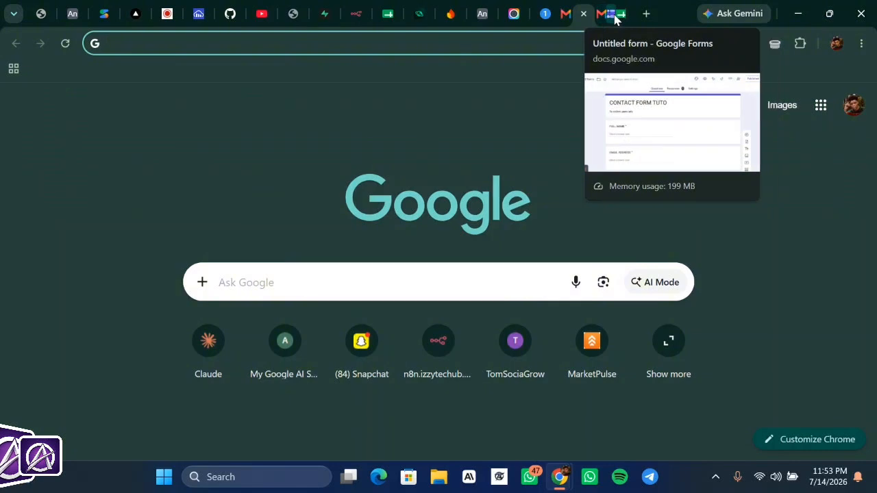
{"action": "left_click", "coordinate": [612, 15]}
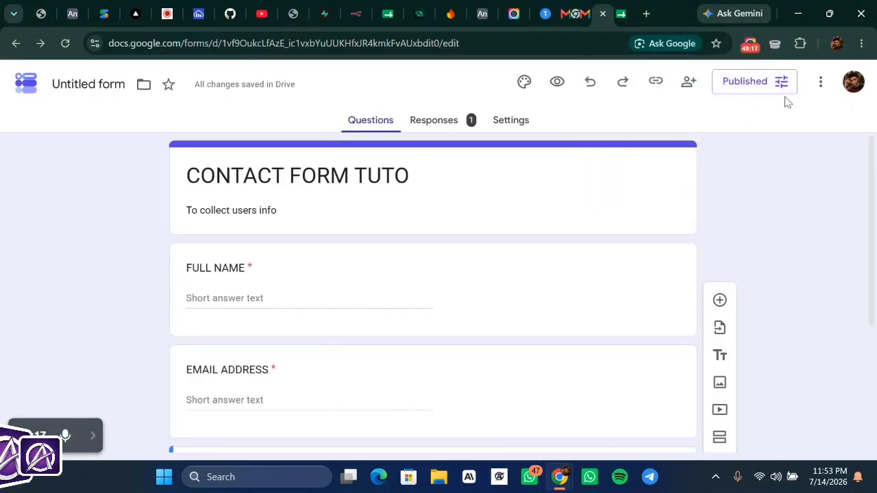
- Review the form settings and change the theme colour to Indigo
{"action": "left_click", "coordinate": [505, 120]}
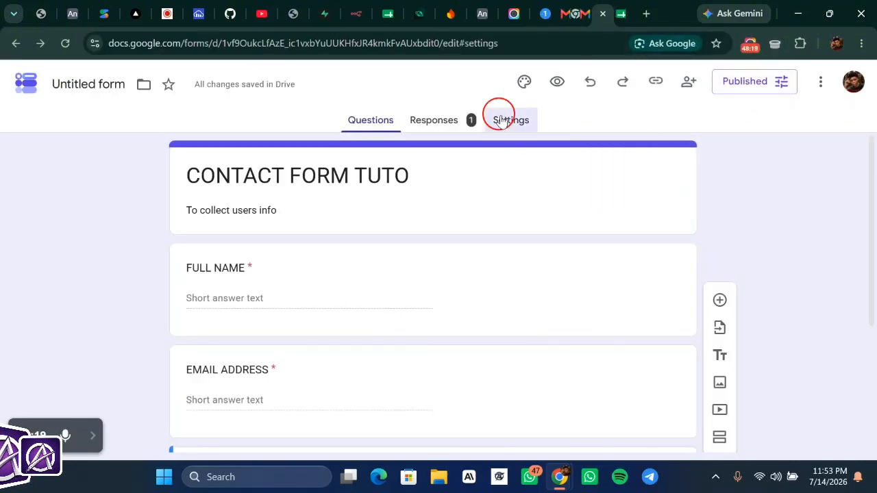
{"action": "scroll", "coordinate": [529, 248], "scroll_direction": "down", "scroll_amount": 3}
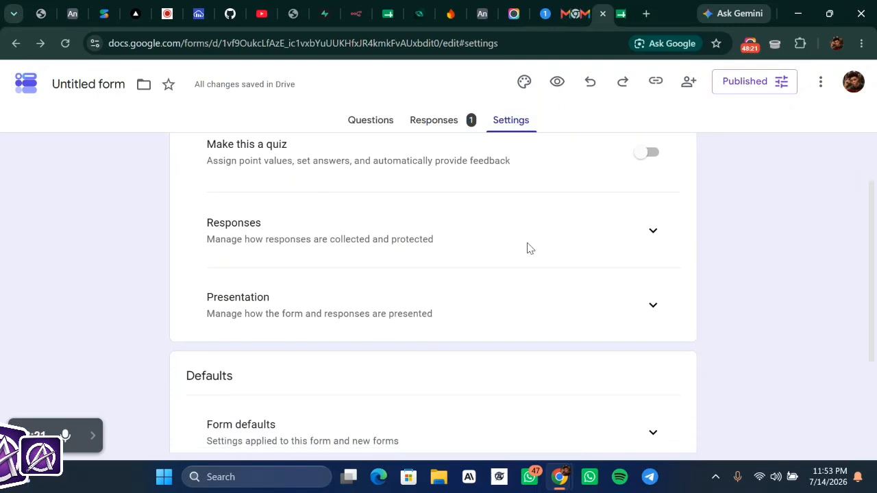
{"action": "scroll", "coordinate": [529, 248], "scroll_direction": "down", "scroll_amount": 1}
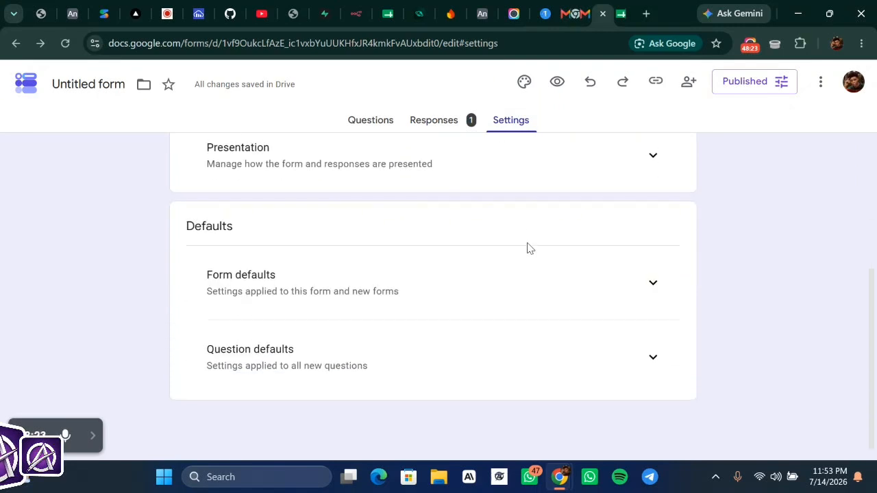
{"action": "scroll", "coordinate": [530, 248], "scroll_direction": "up", "scroll_amount": 3}
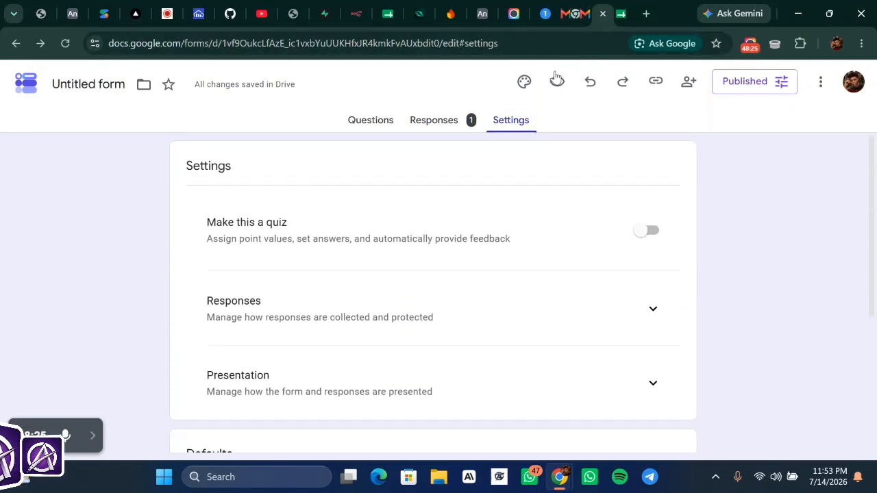
{"action": "left_click", "coordinate": [524, 81]}
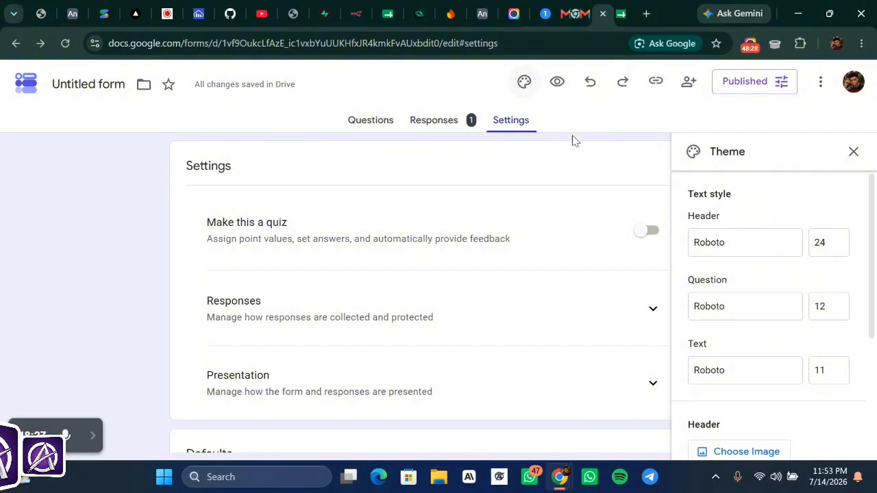
{"action": "scroll", "coordinate": [752, 286], "scroll_direction": "down", "scroll_amount": 3}
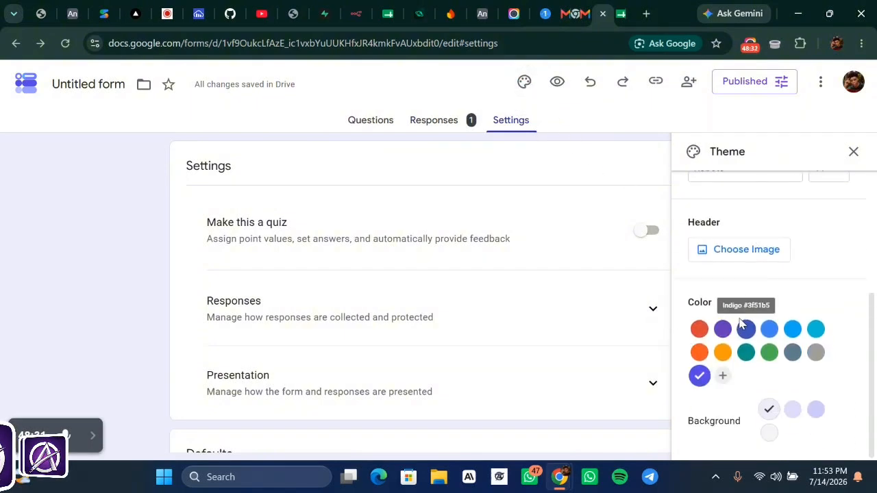
{"action": "left_click", "coordinate": [741, 326]}
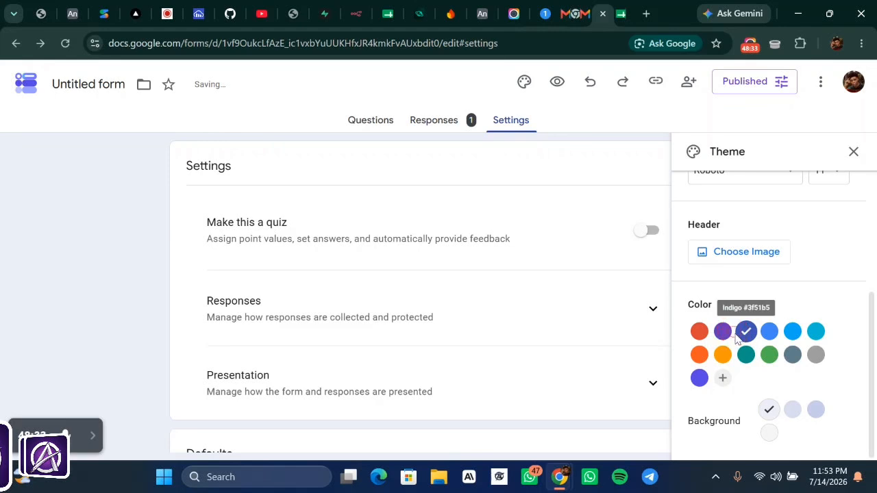
{"action": "left_click", "coordinate": [628, 183]}
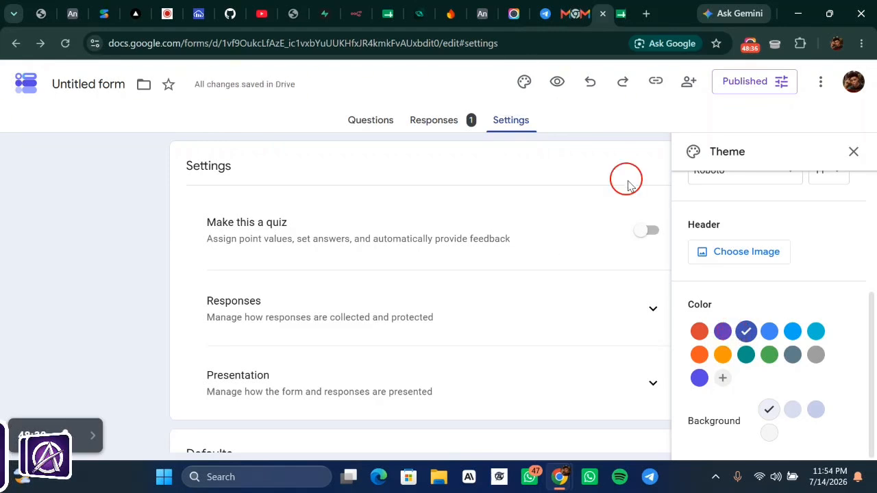
{"action": "left_click", "coordinate": [849, 155]}
- Preview the CONTACT FORM TUTO form as a respondent would see it
{"action": "left_click", "coordinate": [817, 81]}
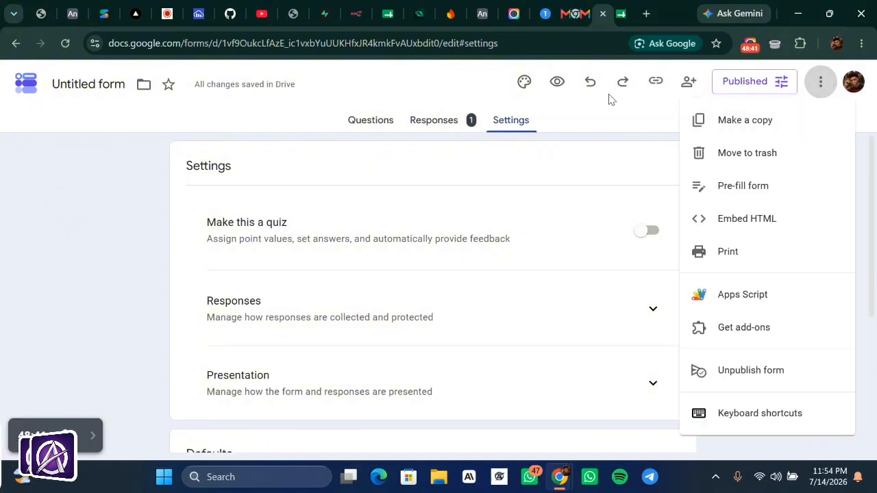
{"action": "left_click", "coordinate": [595, 148]}
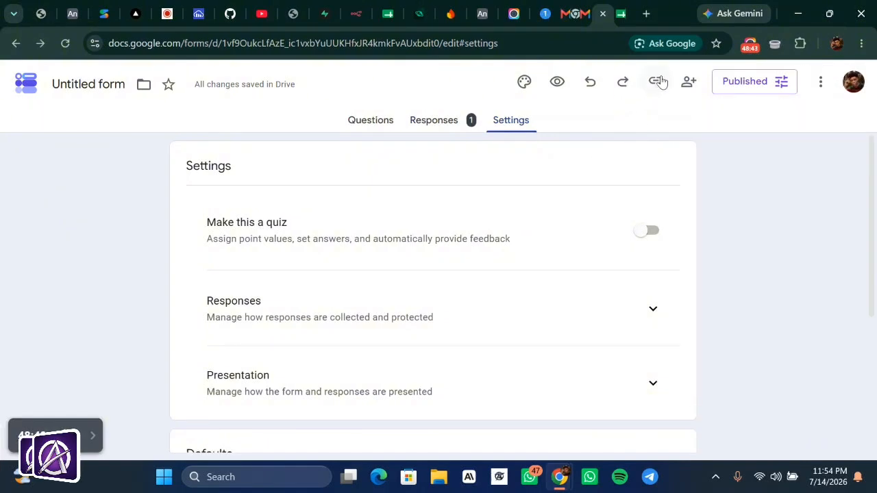
{"action": "left_click", "coordinate": [558, 81]}
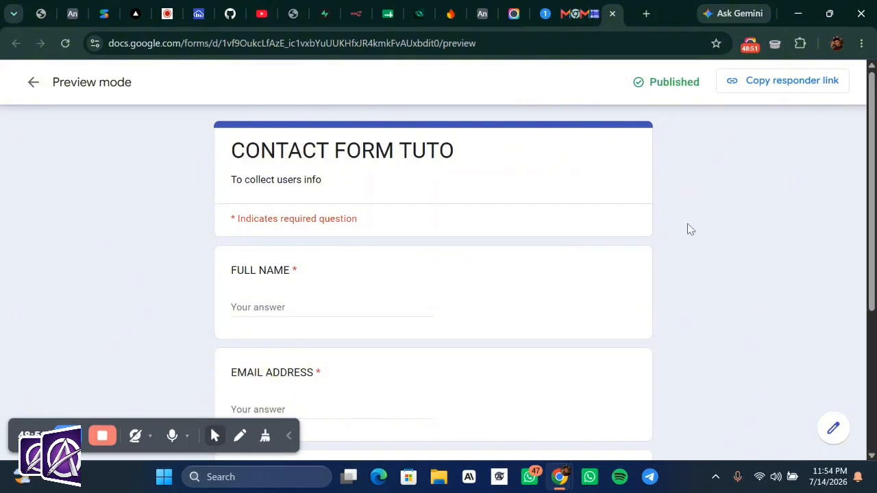
- Try the MESSAGE box, exit preview, copy the responder link and open a new tab
{"action": "scroll", "coordinate": [688, 229], "scroll_direction": "down", "scroll_amount": 3}
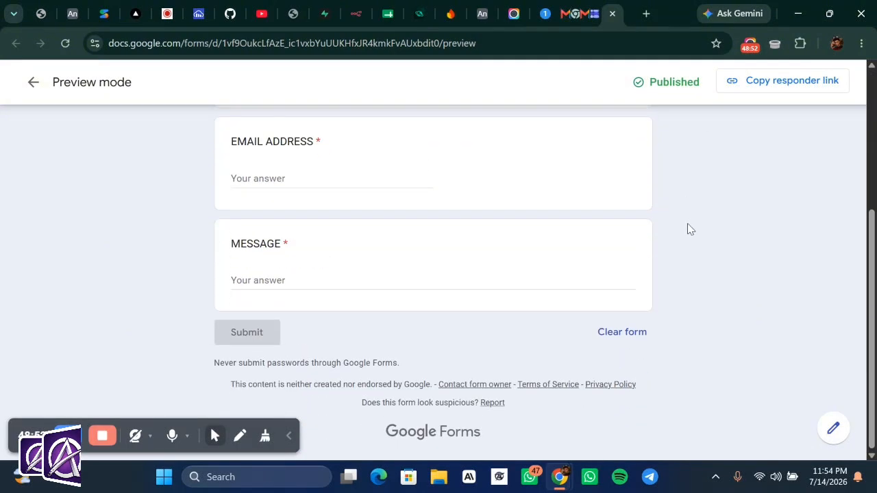
{"action": "left_click", "coordinate": [311, 278]}
{"action": "scroll", "coordinate": [480, 186], "scroll_direction": "up", "scroll_amount": 3}
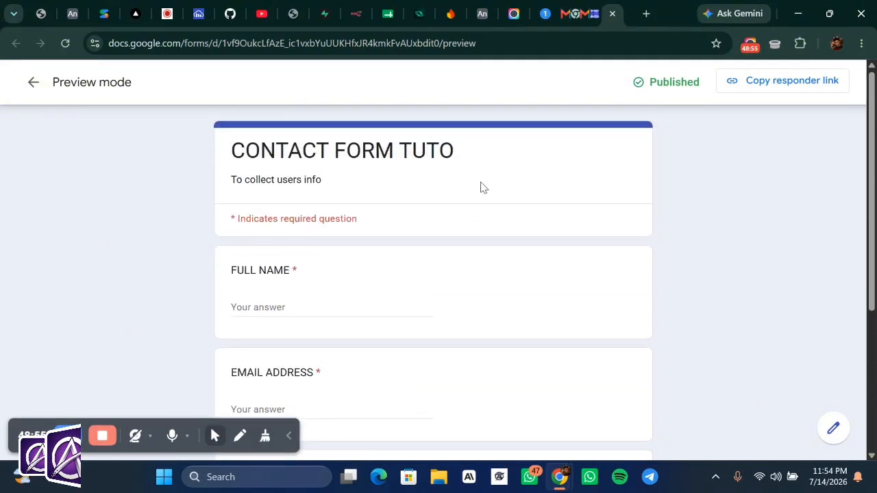
{"action": "left_click", "coordinate": [29, 83]}
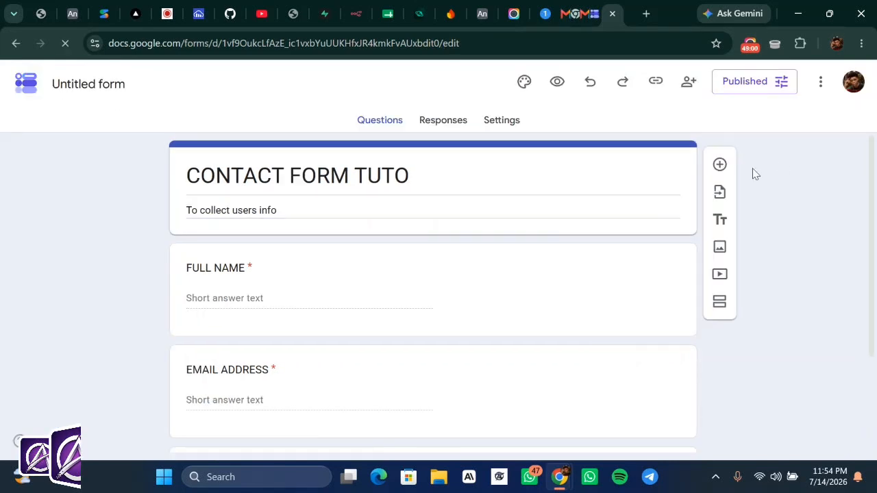
{"action": "left_click", "coordinate": [654, 82]}
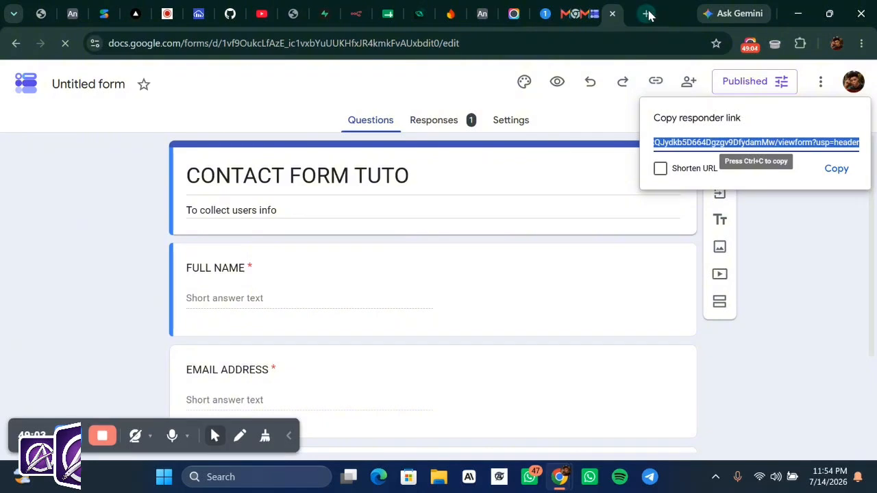
{"action": "left_click", "coordinate": [648, 15]}
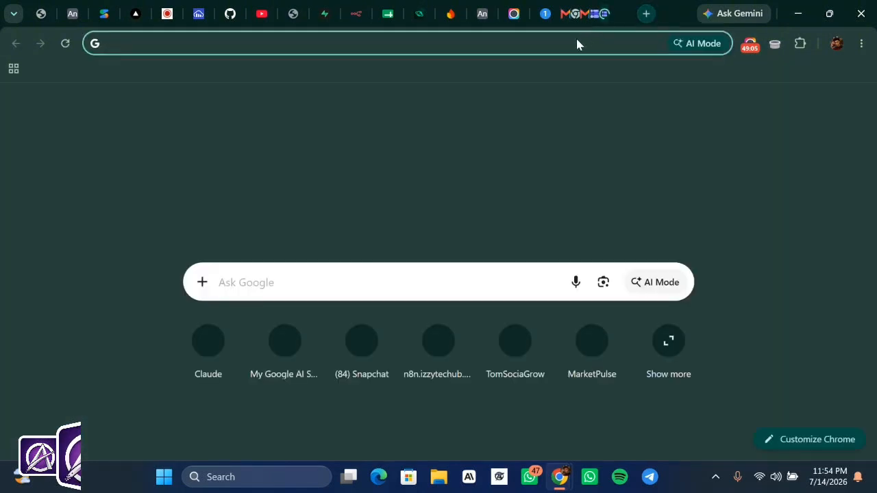
- Load the live contact form from the pasted responder link
{"action": "left_click", "coordinate": [554, 44]}
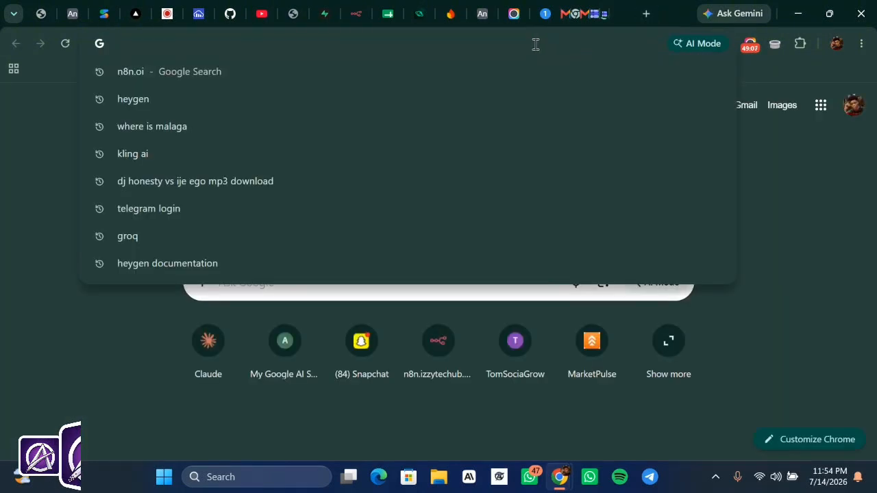
{"action": "key", "text": "ctrl+v"}
{"action": "key", "text": "Return"}
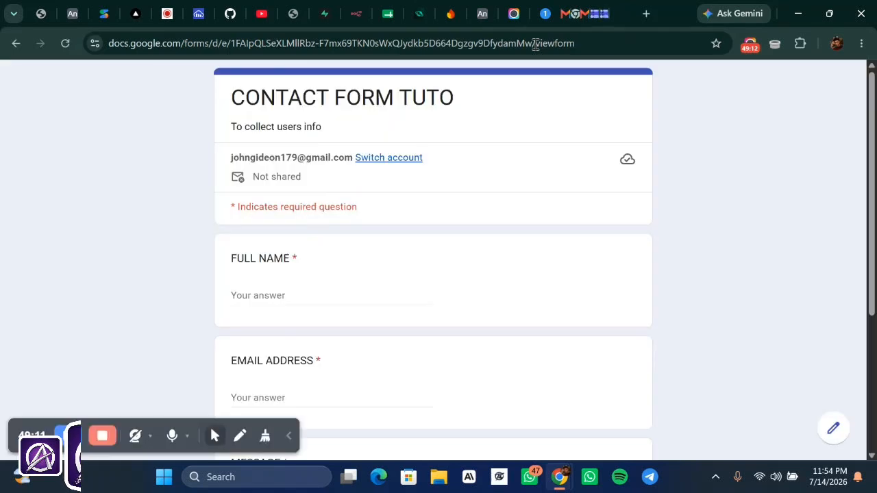
{"action": "scroll", "coordinate": [390, 286], "scroll_direction": "down", "scroll_amount": 1}
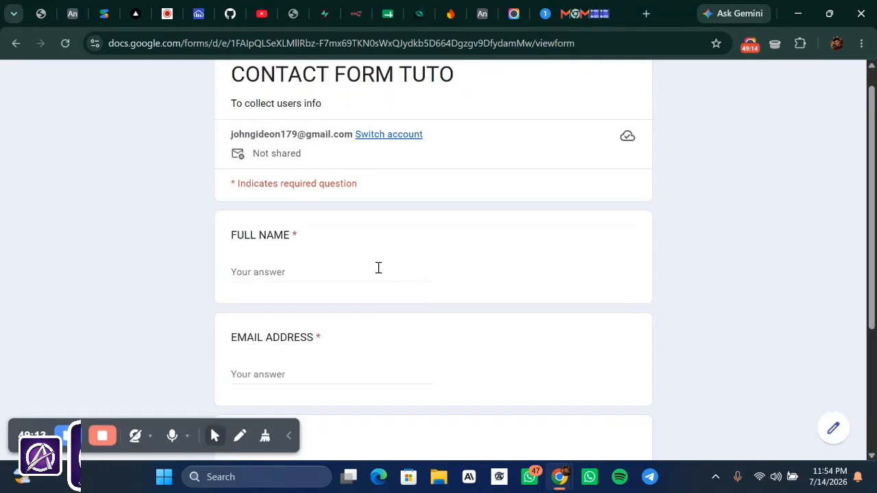
- Enter a test full name and e-mail address in the FULL NAME and EMAIL ADDRESS answers
{"action": "left_click", "coordinate": [312, 268]}
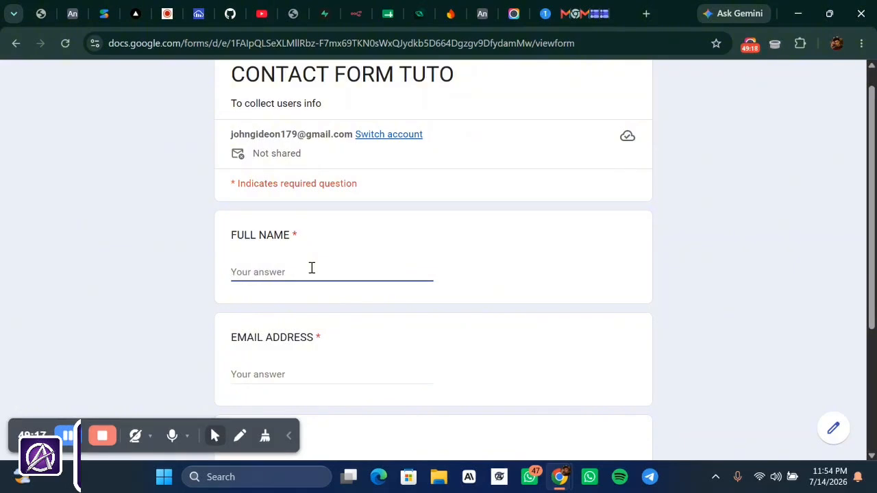
{"action": "type", "text": "TUT"}
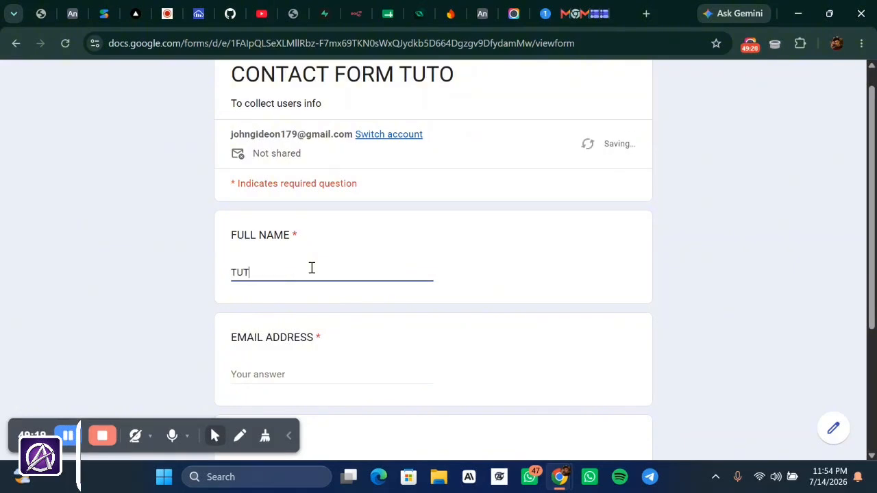
{"action": "type", "text": "O "}
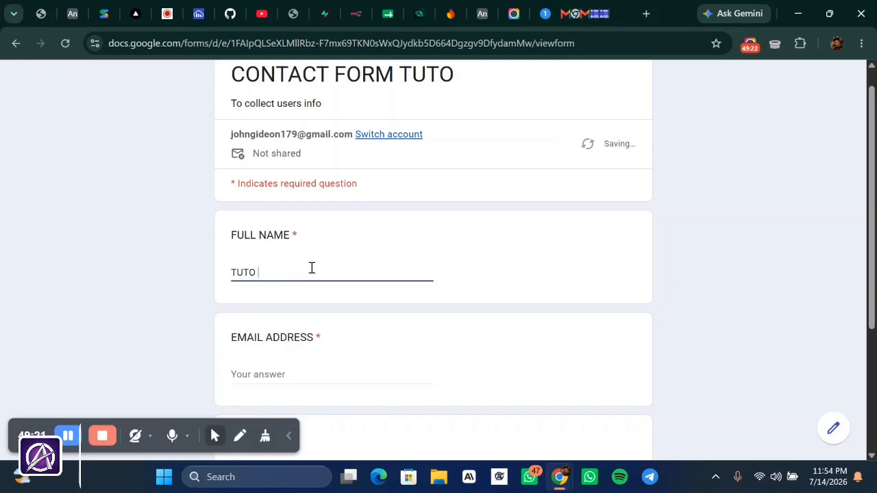
{"action": "type", "text": "MALI"}
{"action": "scroll", "coordinate": [310, 267], "scroll_direction": "down", "scroll_amount": 1}
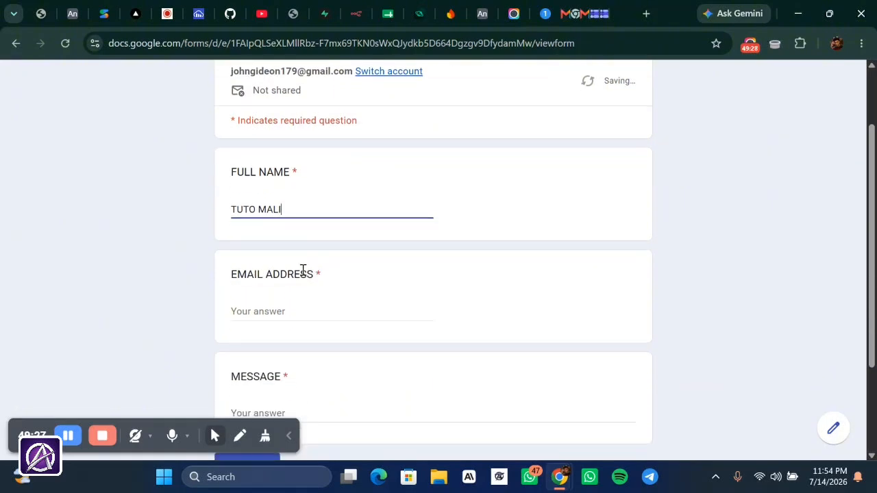
{"action": "left_click", "coordinate": [297, 305]}
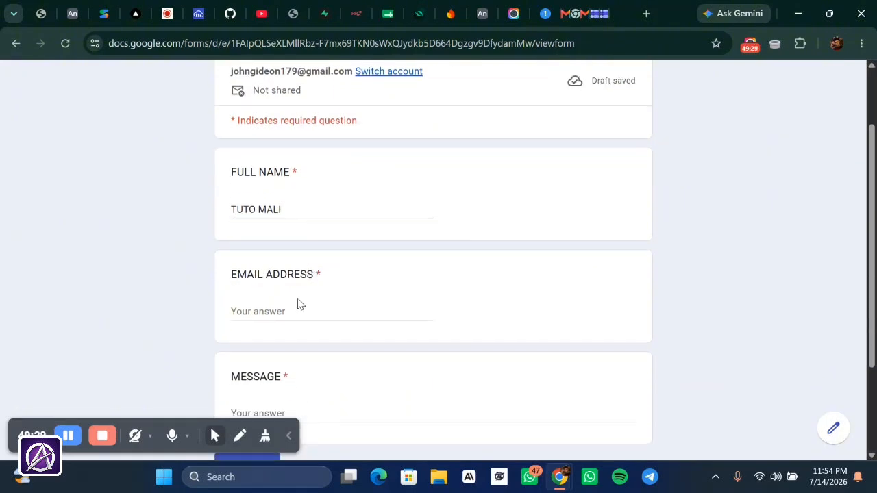
{"action": "left_click", "coordinate": [269, 316]}
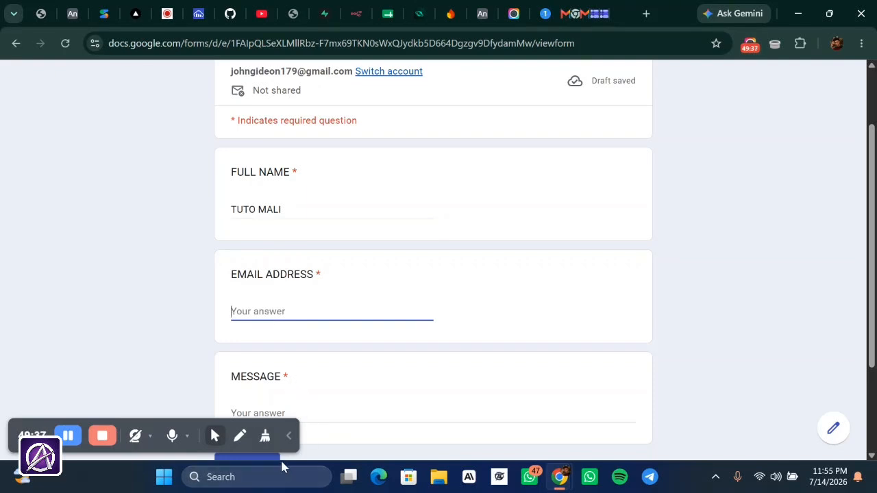
{"action": "left_click", "coordinate": [290, 436]}
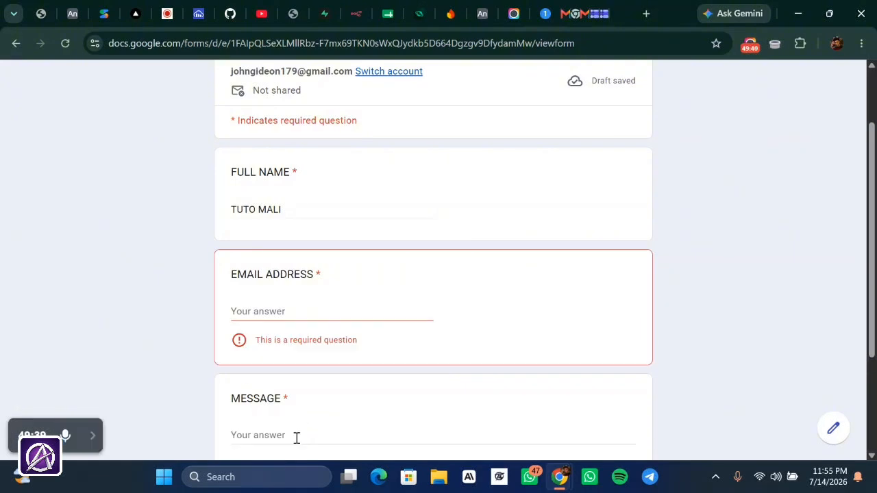
{"action": "left_click", "coordinate": [275, 310]}
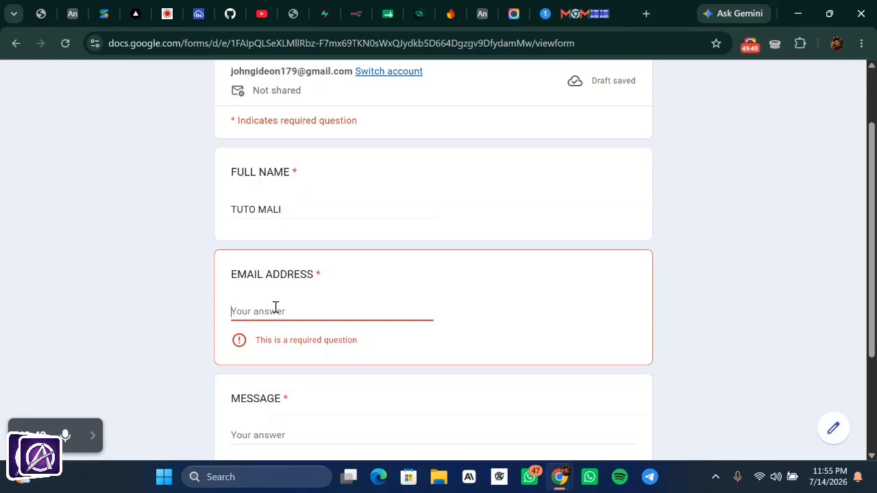
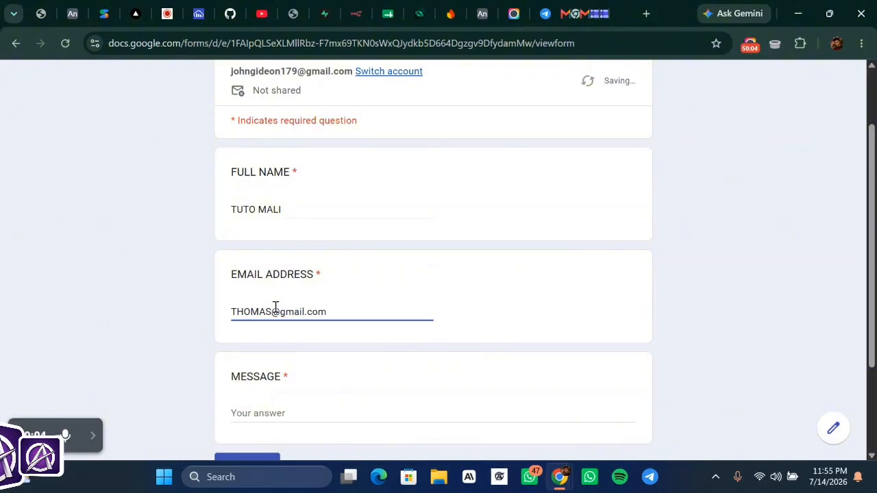
{"action": "scroll", "coordinate": [275, 307], "scroll_direction": "down", "scroll_amount": 3}
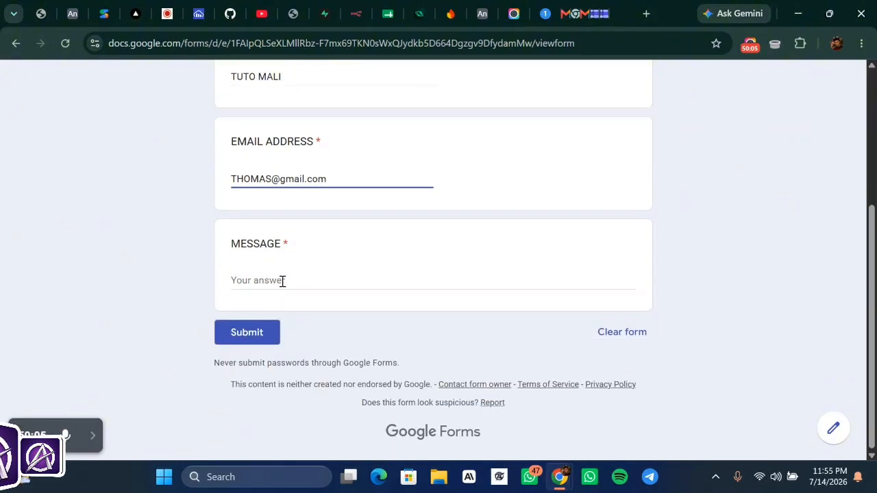
- Type the MESSAGE 'Am pleased to be part of this community… drop a like and follow'
{"action": "left_click", "coordinate": [281, 281]}
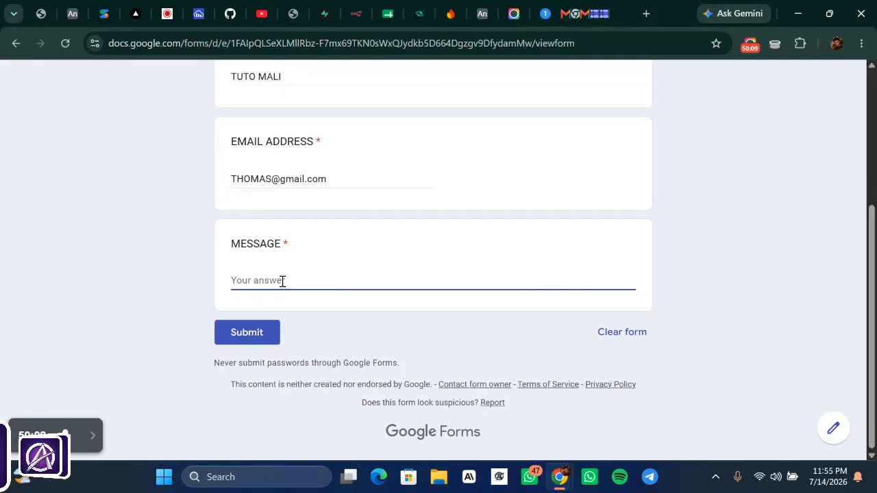
{"action": "type", "text": "a"}
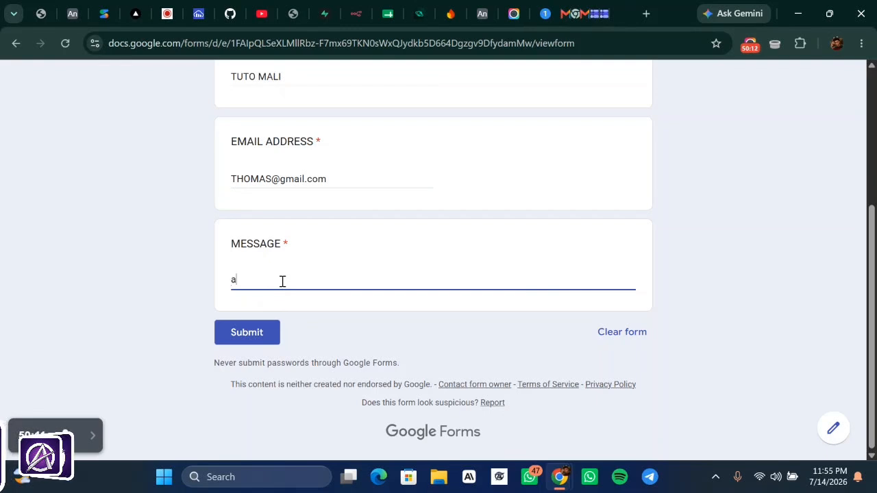
{"action": "type", "text": "="}
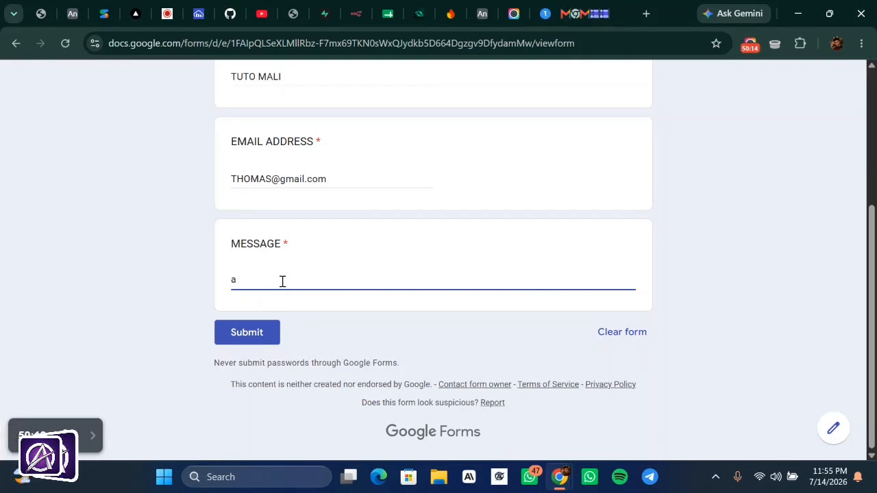
{"action": "key", "text": "BackSpace"}
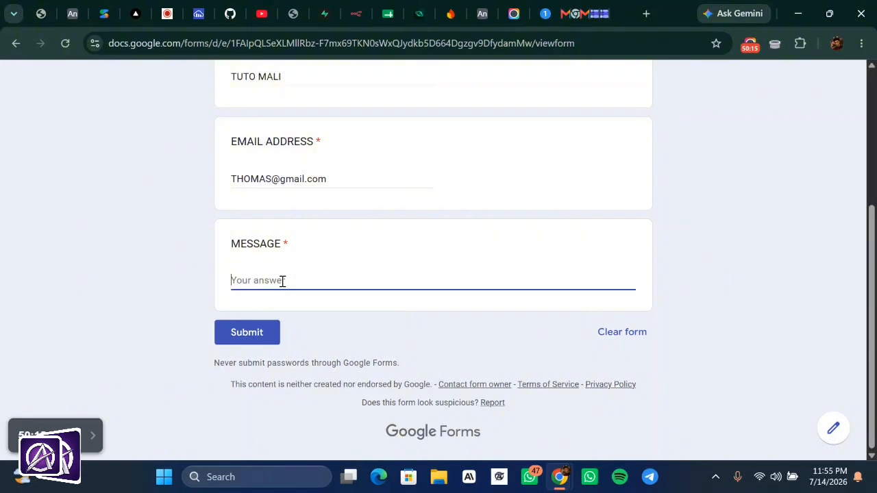
{"action": "type", "text": "Am"}
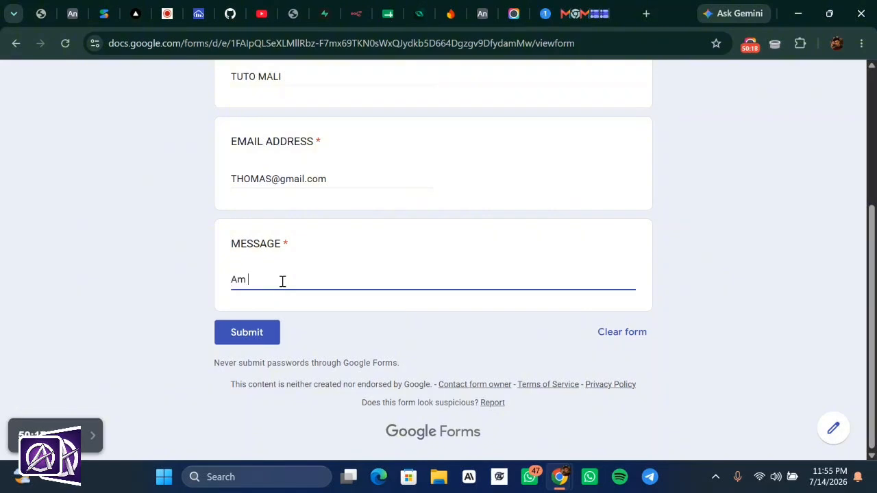
{"action": "type", "text": " plea"}
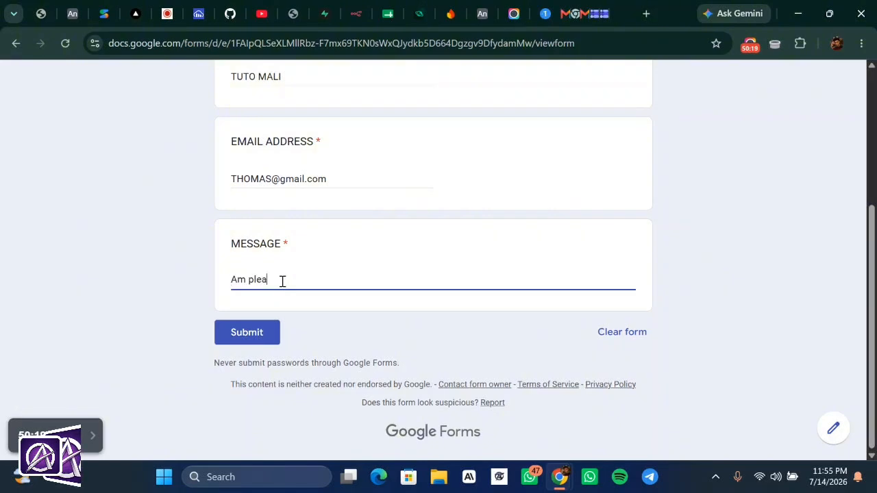
{"action": "type", "text": "sed"}
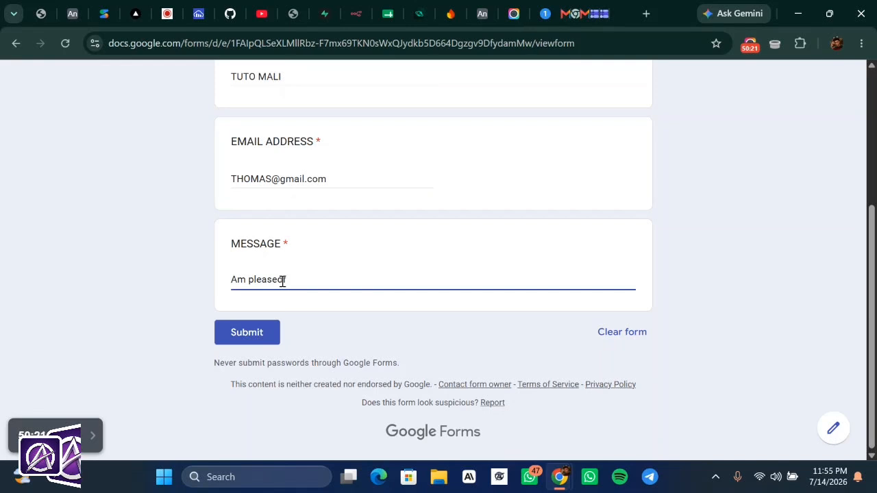
{"action": "type", "text": "f t"}
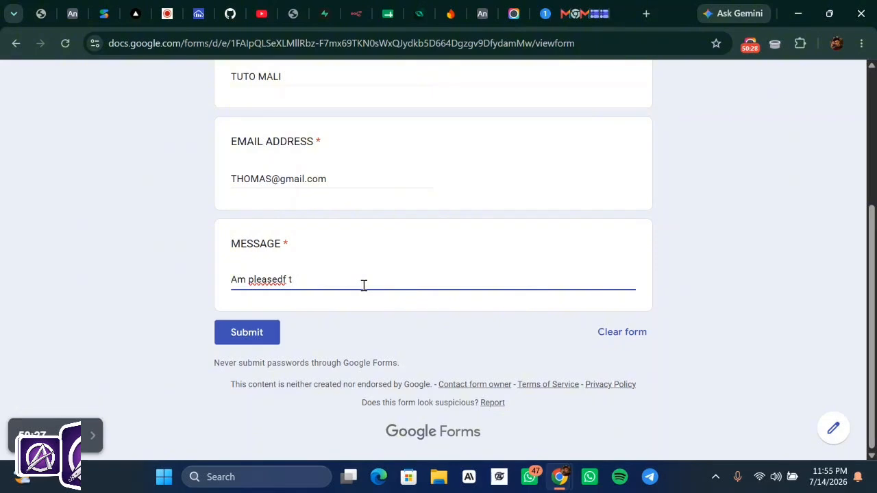
{"action": "key", "text": "BackSpace"}
{"action": "key", "text": "BackSpace"}
{"action": "key", "text": "BackSpace"}
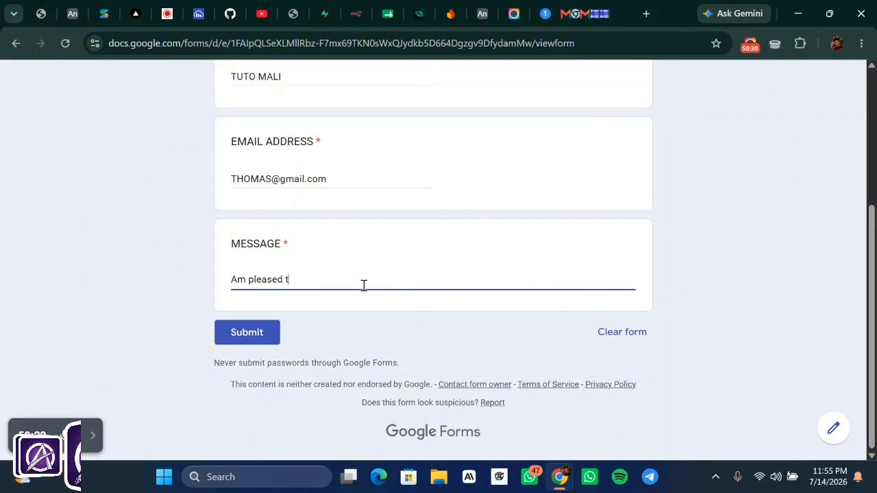
{"action": "type", "text": "to be"}
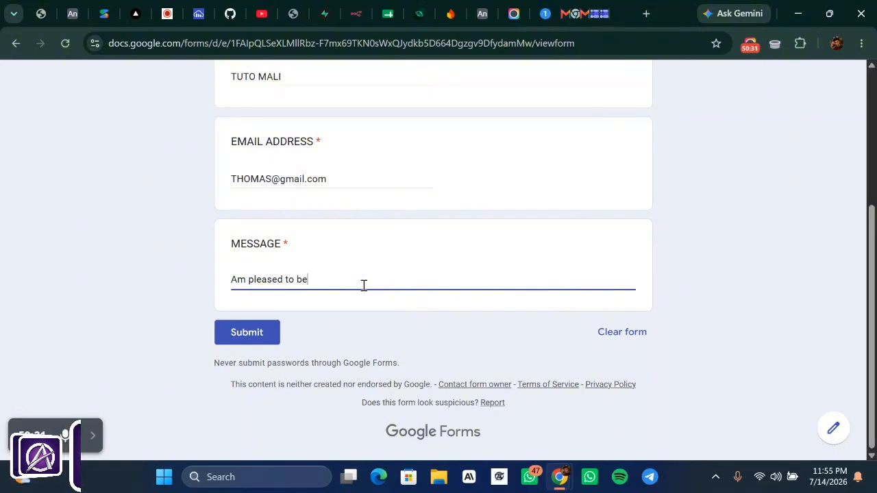
{"action": "type", "text": " pa"}
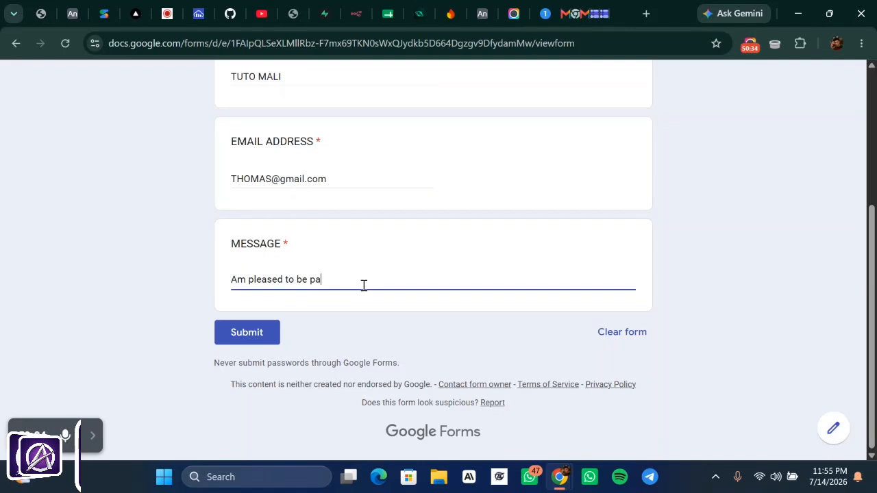
{"action": "type", "text": "rt of "}
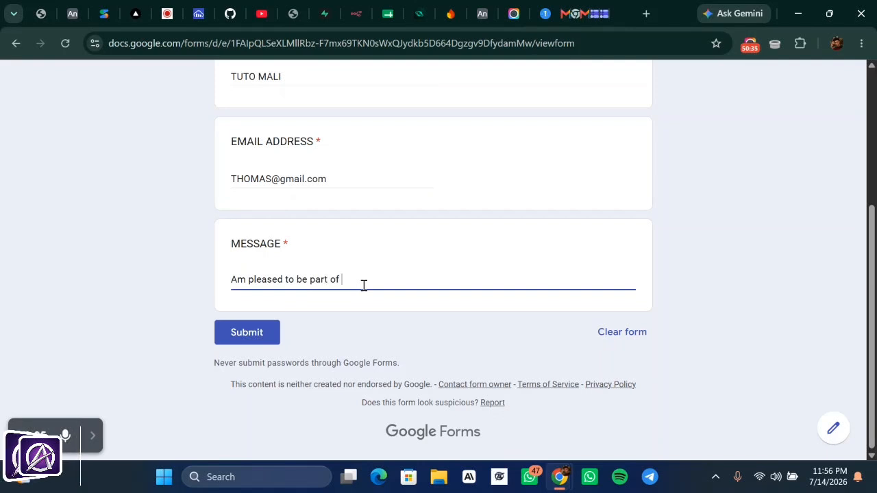
{"action": "type", "text": "this so"}
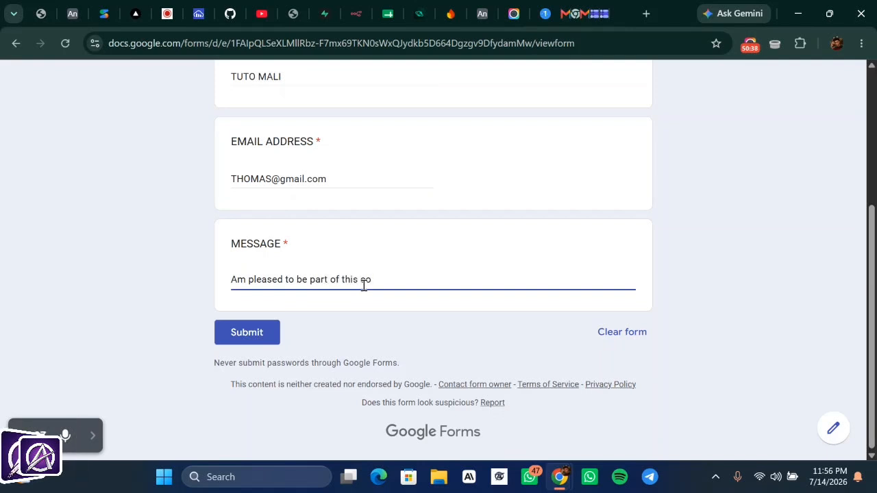
{"action": "type", "text": "mmu"}
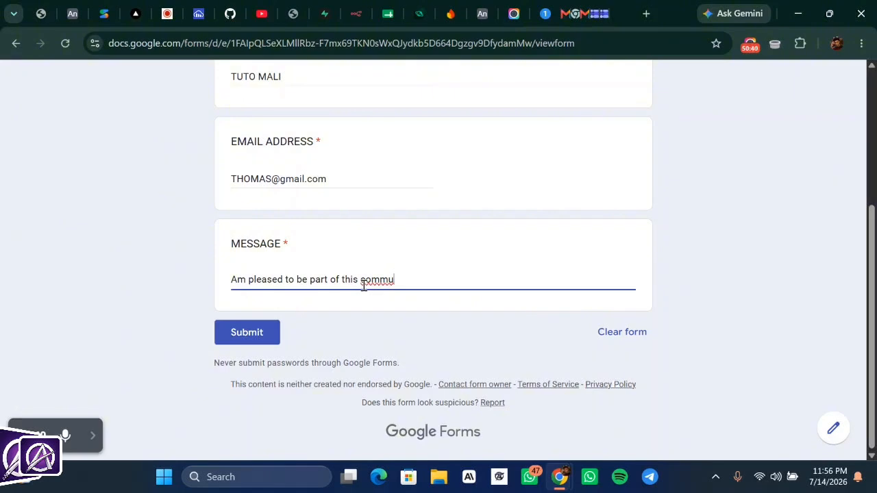
{"action": "type", "text": "nity"}
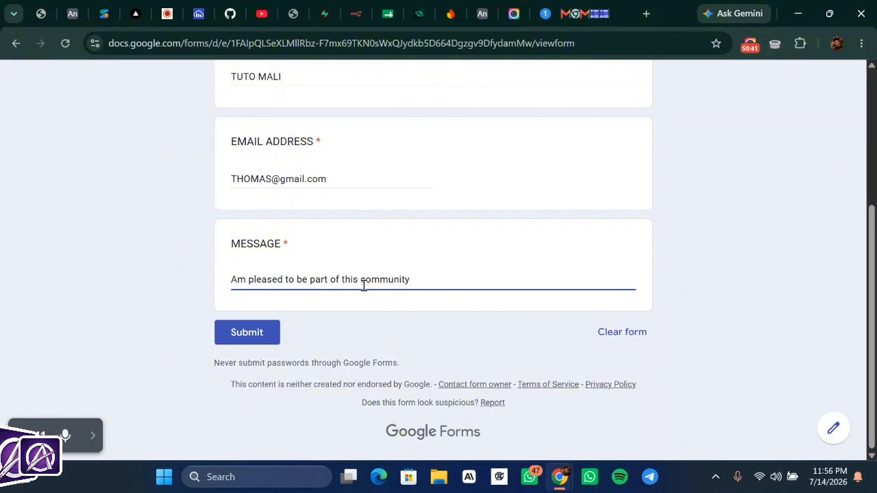
{"action": "type", "text": ", if y"}
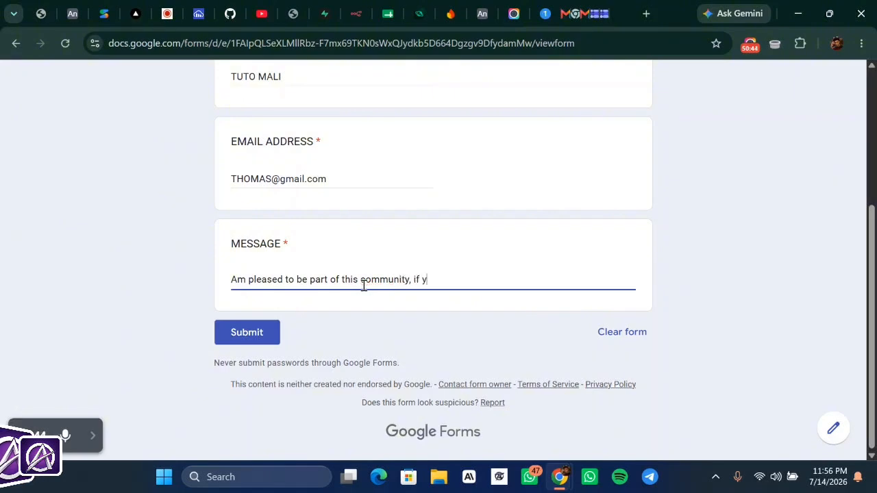
{"action": "type", "text": "ou watc"}
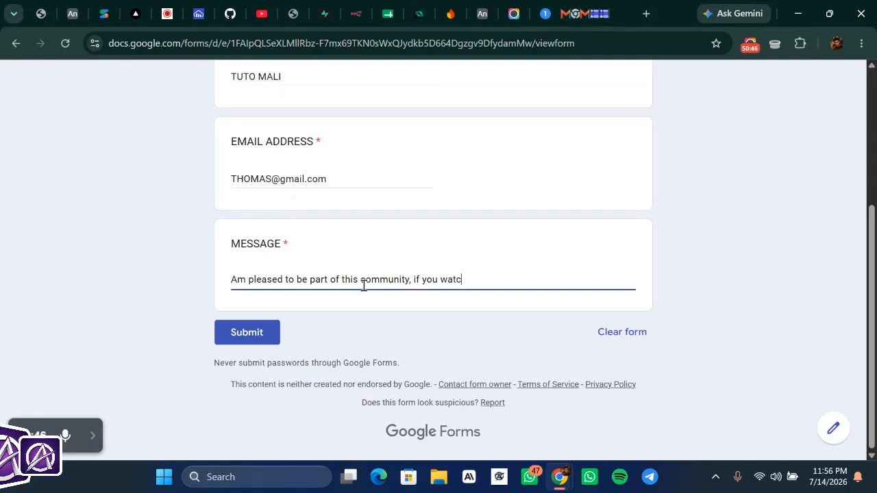
{"action": "type", "text": "hed to this"}
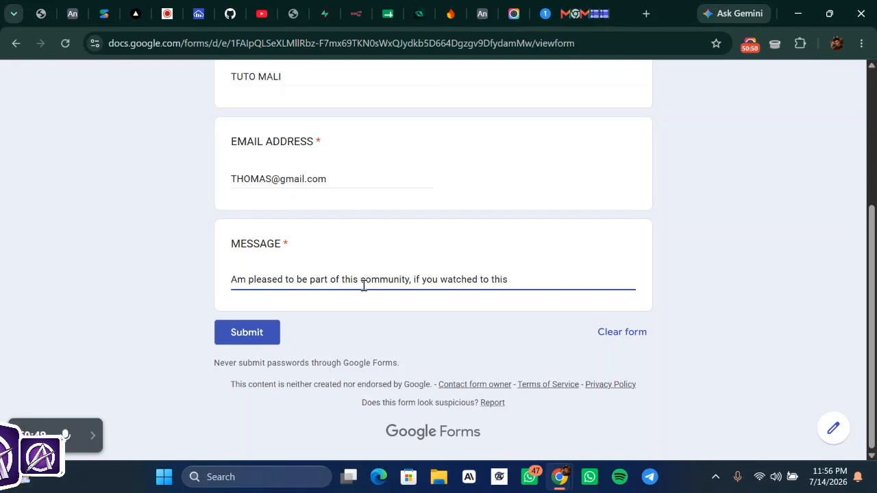
{"action": "type", "text": " extent"}
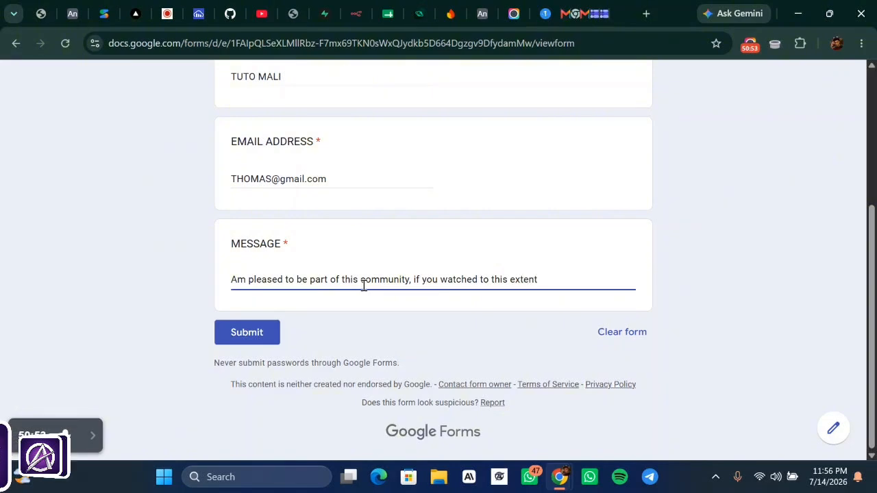
{"action": "type", "text": " pls"}
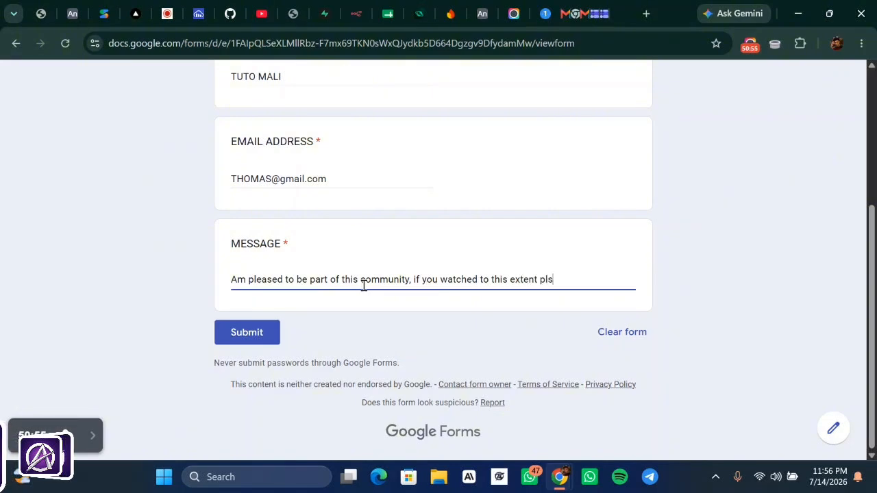
{"action": "type", "text": " do drop"}
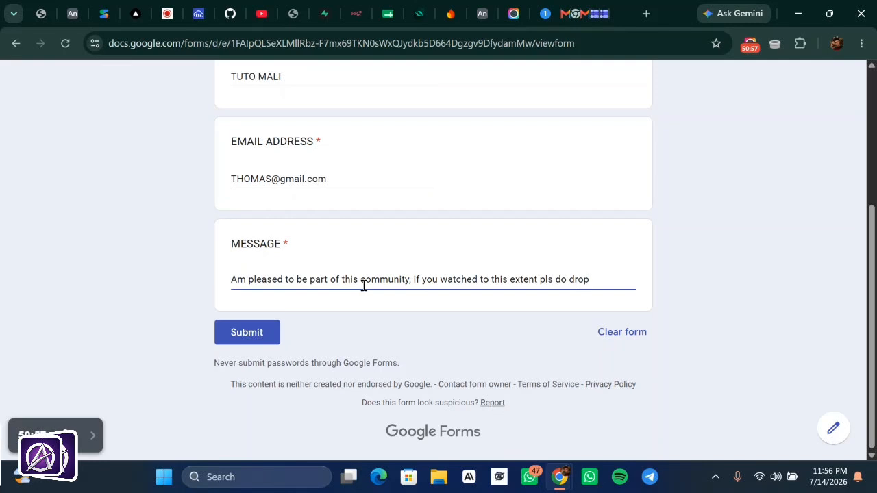
{"action": "type", "text": " a like n"}
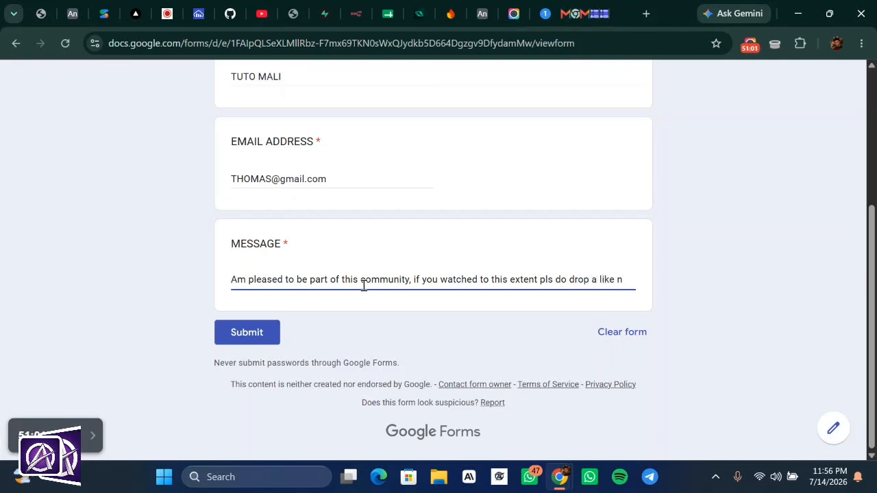
{"action": "key", "text": "BackSpace"}
{"action": "type", "text": "and follo"}
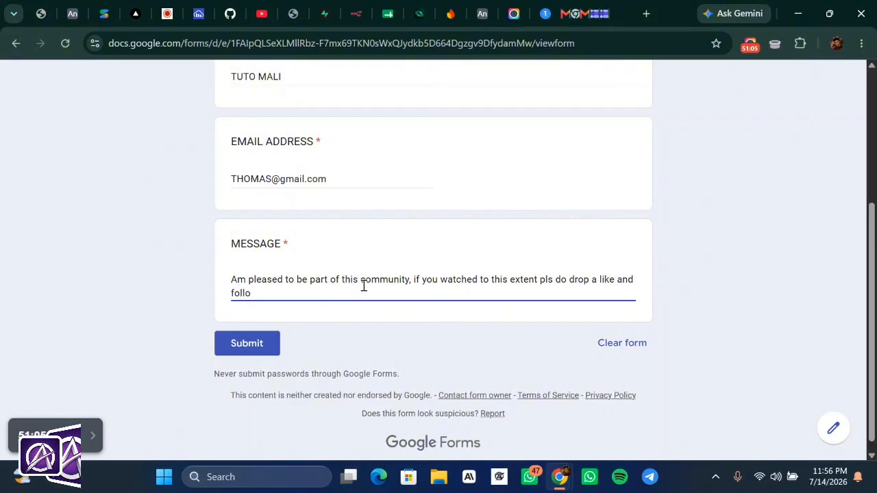
{"action": "type", "text": "w"}
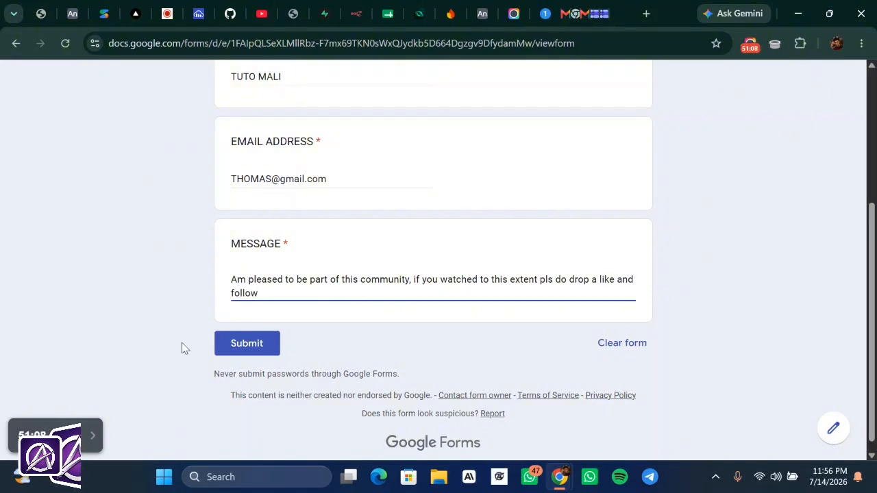
- Submit the test form and confirm the 23:57:28 execution succeeded on both email steps
{"action": "left_click", "coordinate": [239, 351]}
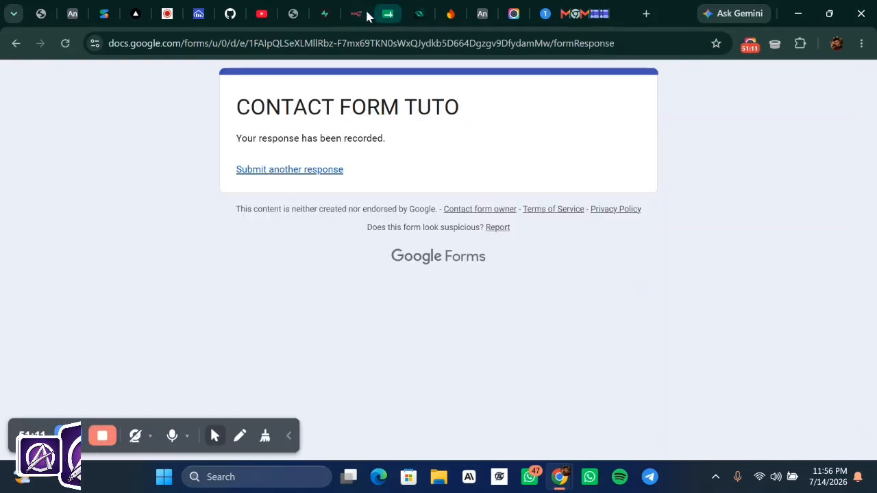
{"action": "left_click", "coordinate": [358, 14]}
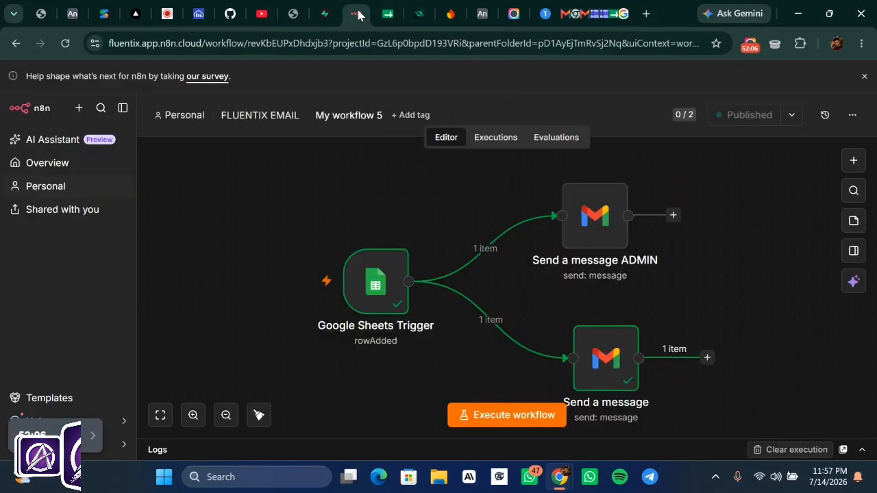
{"action": "left_click", "coordinate": [489, 136]}
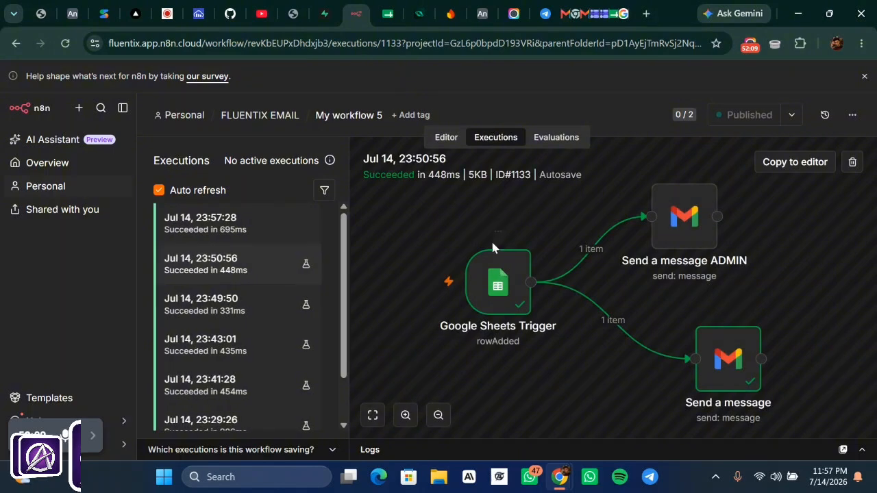
{"action": "left_click", "coordinate": [245, 228]}
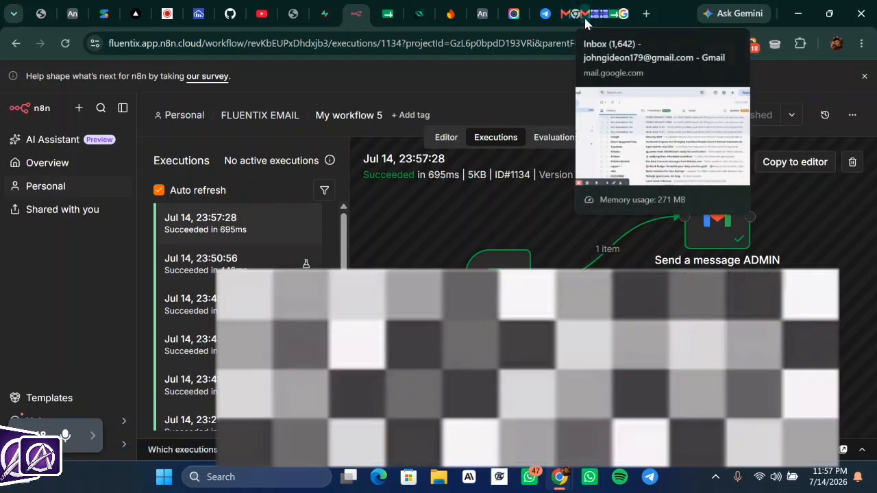
{"action": "left_click", "coordinate": [584, 17]}
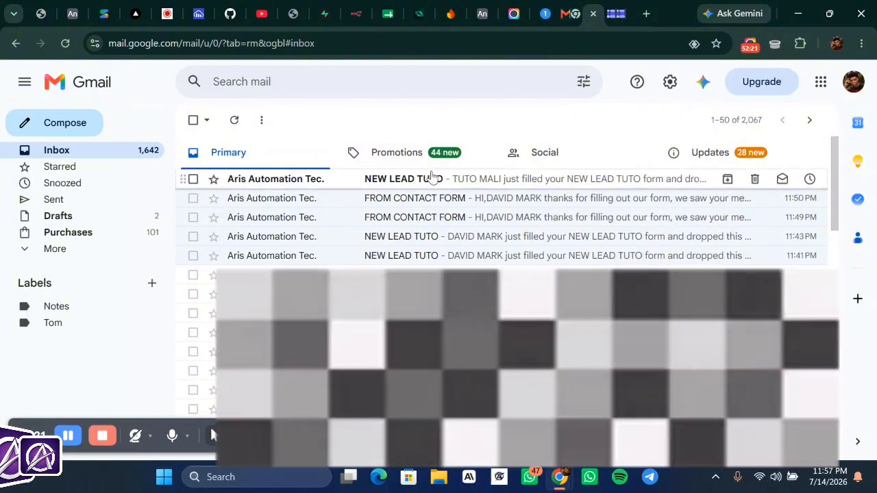
- Open the newest NEW LEAD TUTO alert email to read the submitted message
{"action": "left_click", "coordinate": [435, 182]}
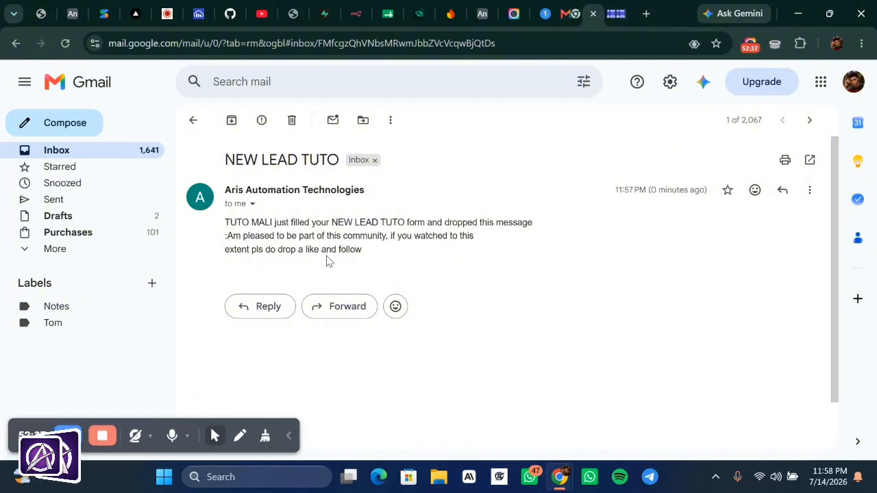
- Return from n8n's executions view to the My workflow 5 editor canvas
{"action": "left_click", "coordinate": [355, 14]}
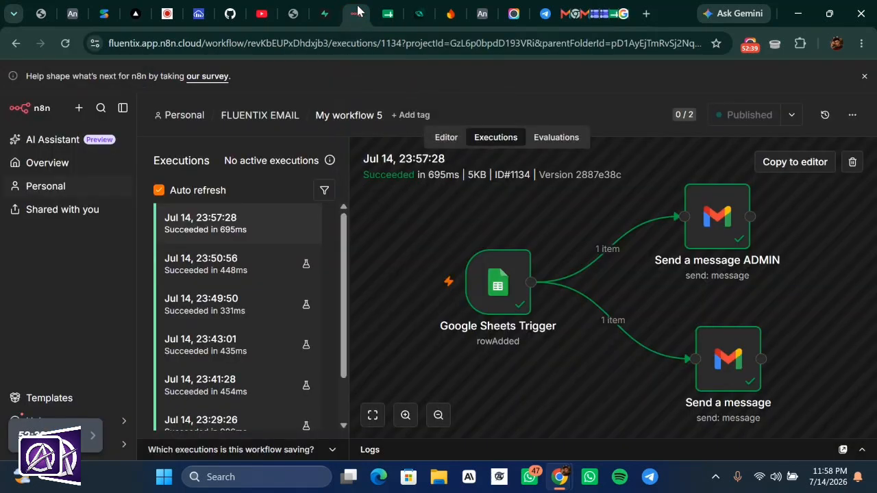
{"action": "left_click", "coordinate": [444, 138]}
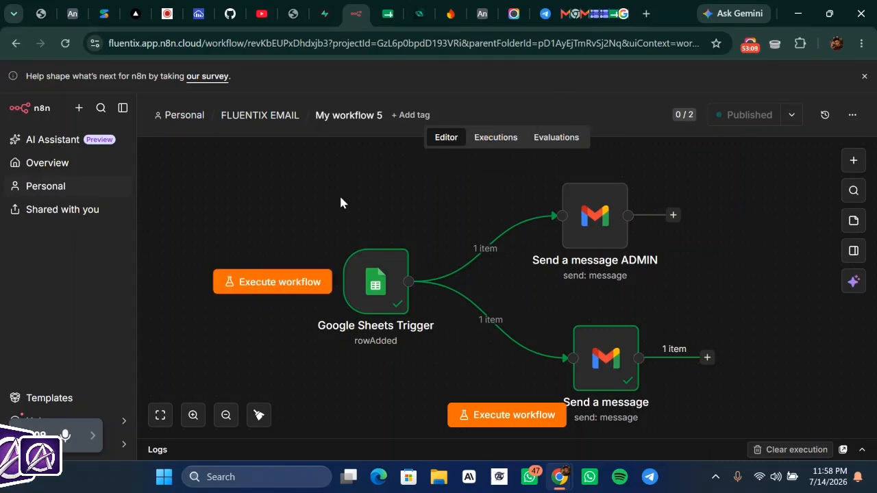
- Check the test response in row 3 of the CONTACT FORM TUTO (Responses) sheet
{"action": "left_click", "coordinate": [614, 18]}
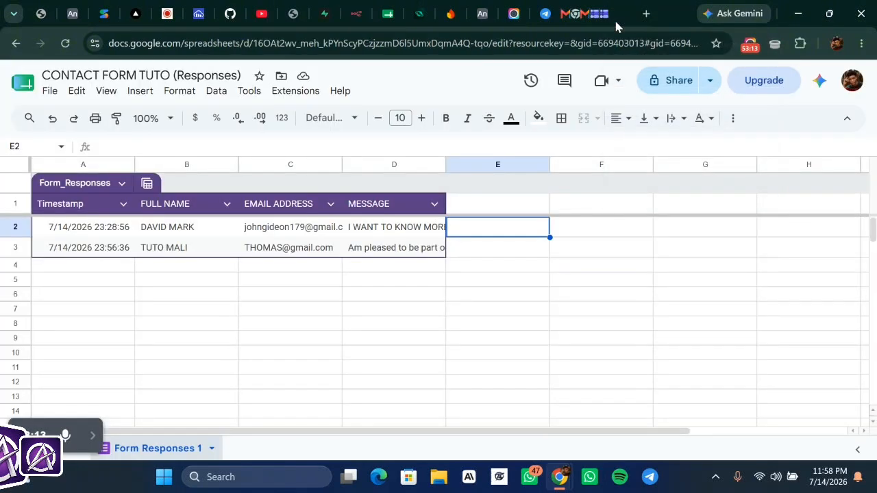
{"action": "left_click", "coordinate": [506, 256]}
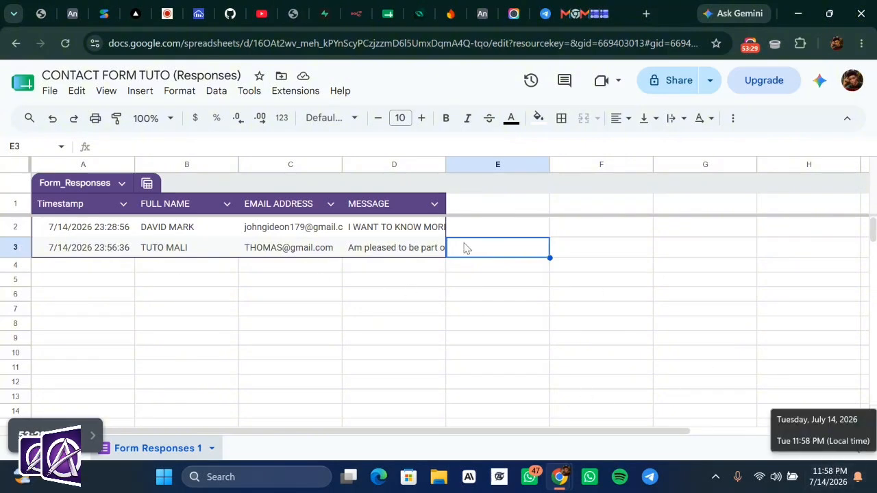
{"action": "left_click", "coordinate": [349, 15]}
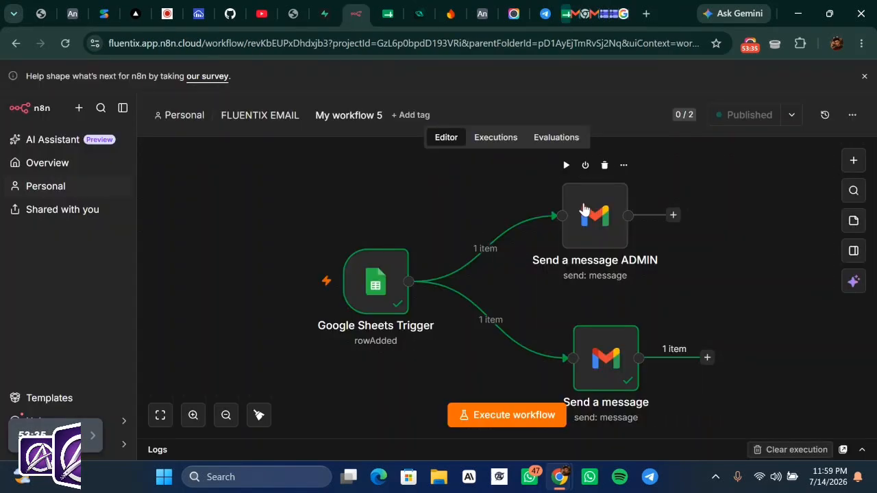